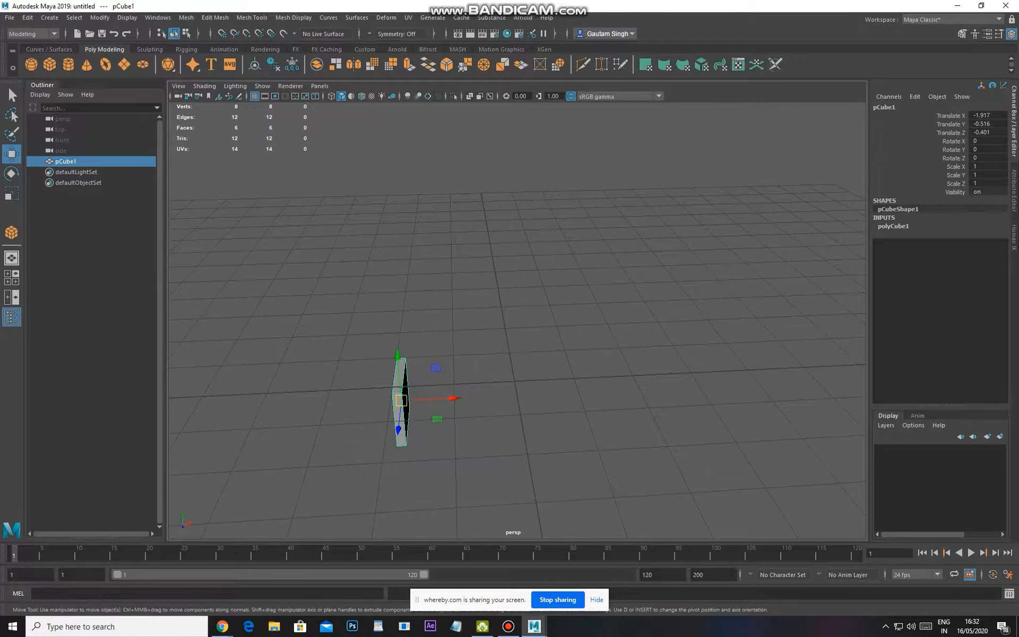
Delete the thin cube and draw a new box about 4.05 wide, 1.26 high and 2.09 deep at the grid's centre
{"action": "key", "text": "Delete"}
{"action": "left_click", "coordinate": [49, 64]}
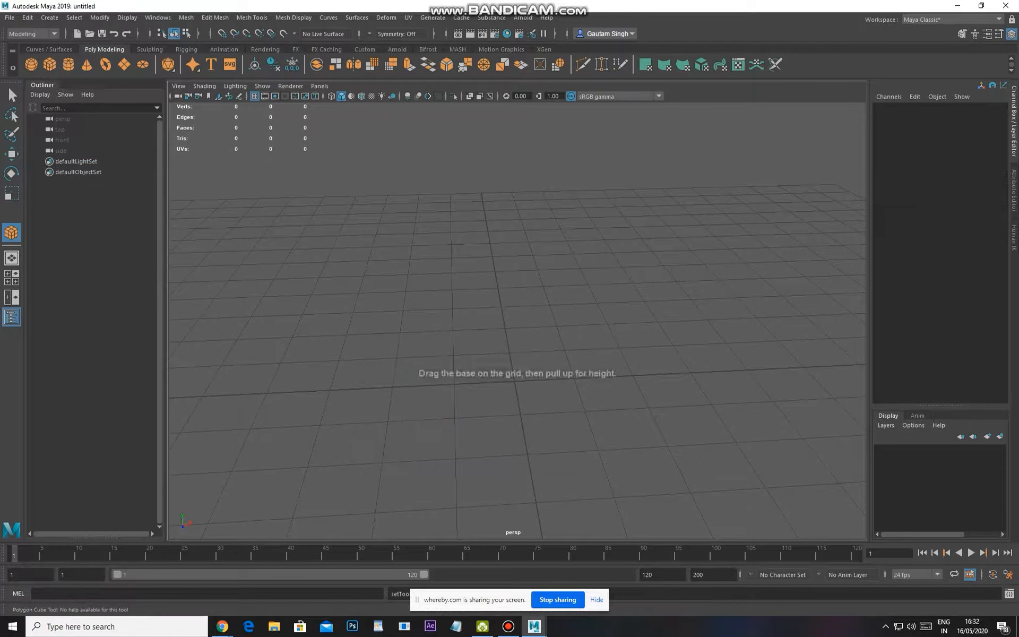
{"action": "left_click_drag", "start_coordinate": [395, 356], "coordinate": [743, 318]}
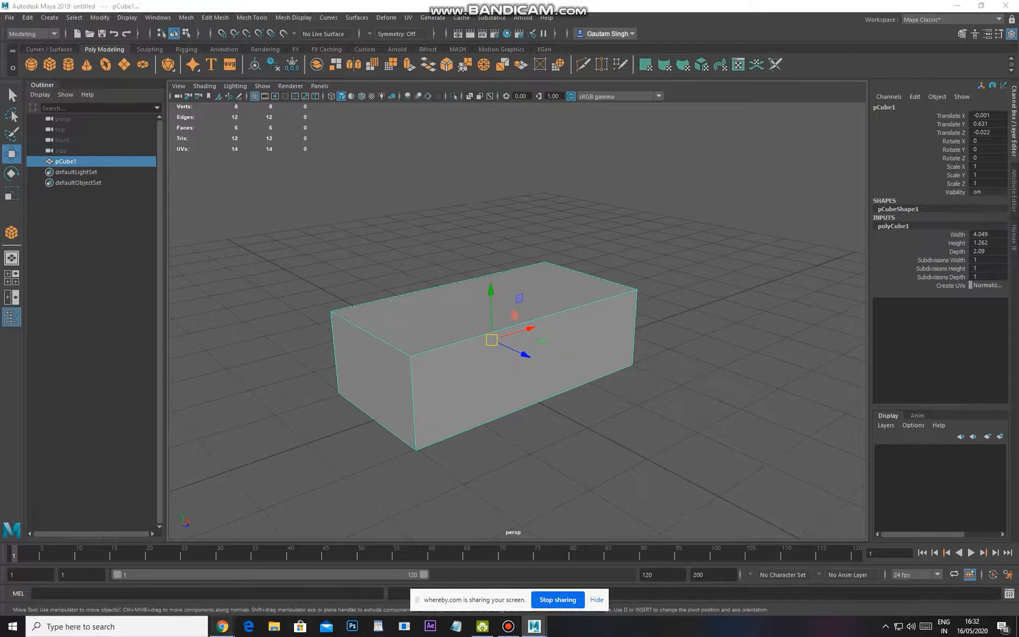
Study the black car side silhouette in the Chrome image search results, comparing it with the box in Maya
{"action": "mouse_move", "coordinate": [222, 626]}
{"action": "left_click", "coordinate": [165, 579]}
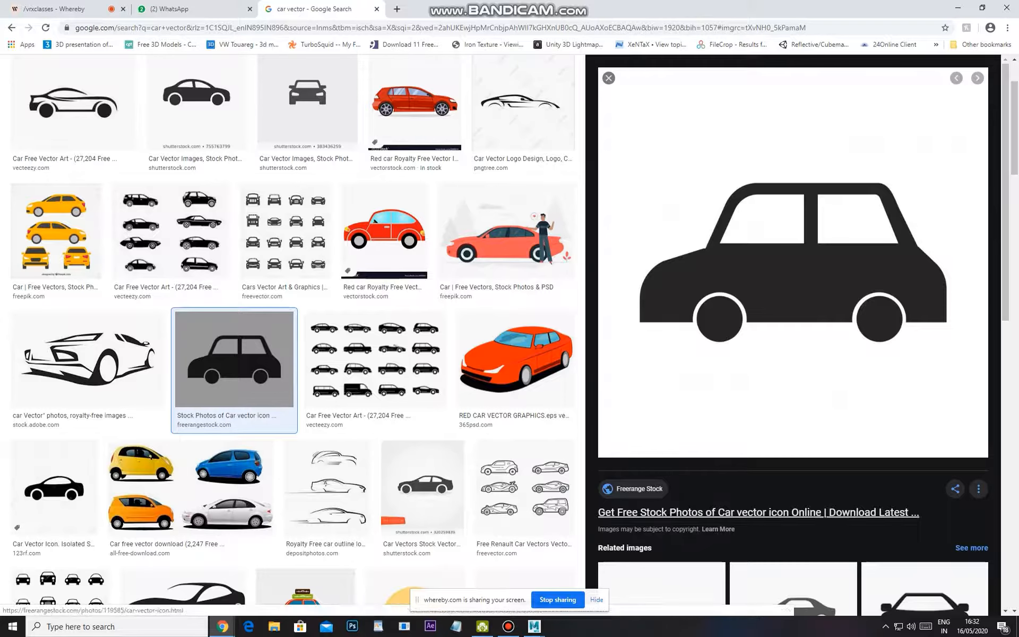
{"action": "mouse_move", "coordinate": [534, 626]}
{"action": "left_click", "coordinate": [592, 579]}
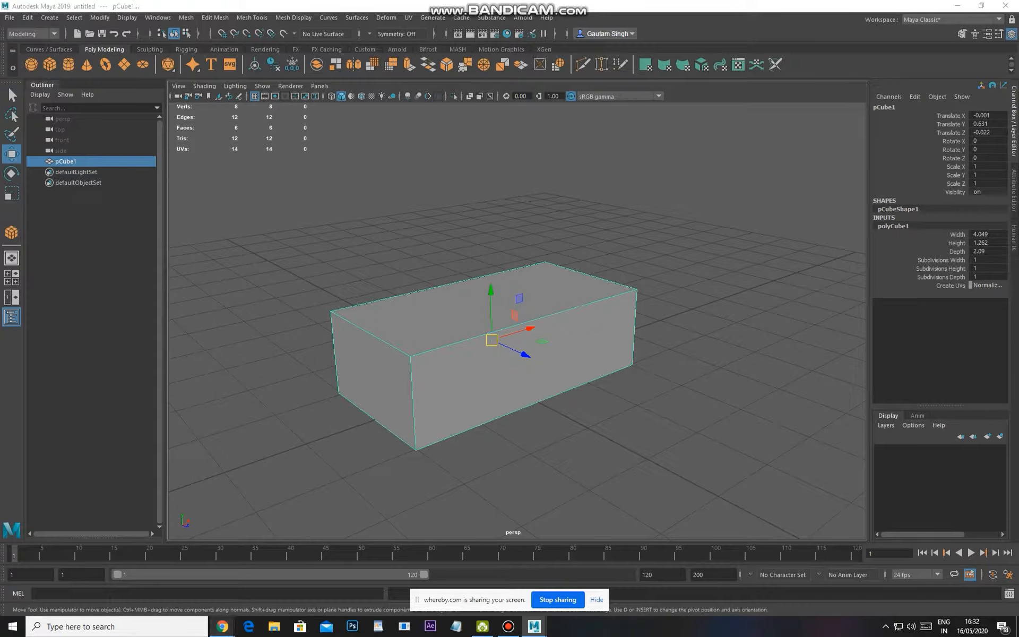
{"action": "mouse_move", "coordinate": [222, 626]}
{"action": "left_click", "coordinate": [167, 573]}
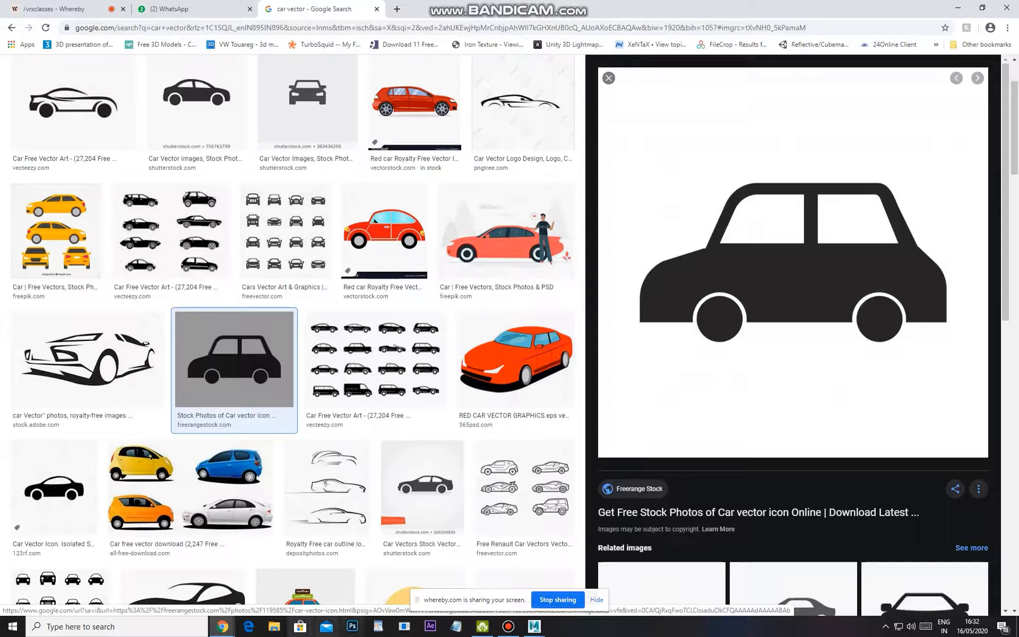
{"action": "mouse_move", "coordinate": [222, 626]}
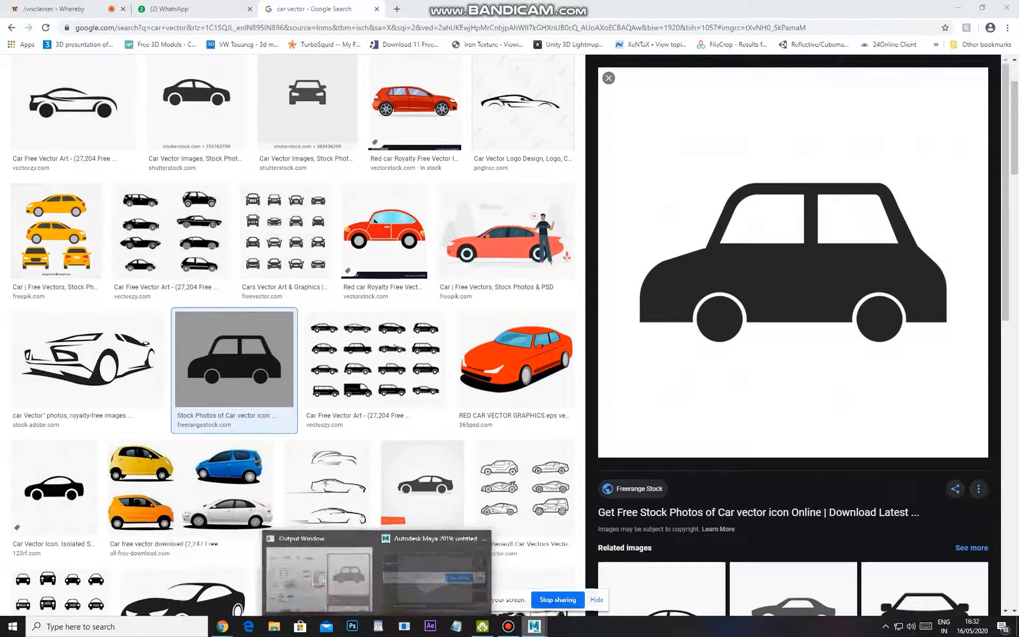
{"action": "left_click", "coordinate": [534, 626]}
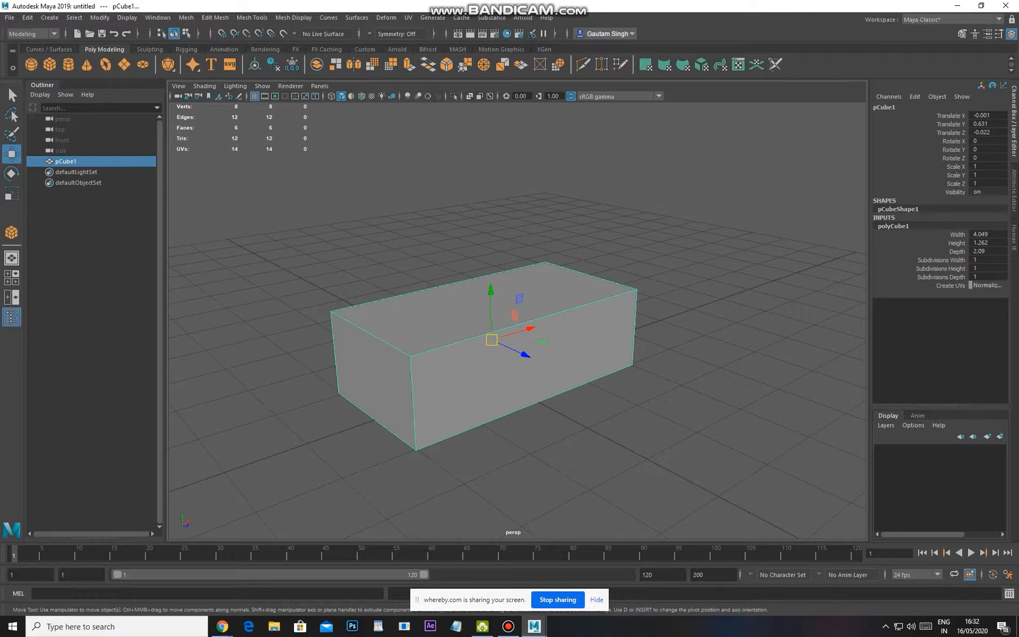
{"action": "mouse_move", "coordinate": [223, 626]}
{"action": "left_click", "coordinate": [164, 573]}
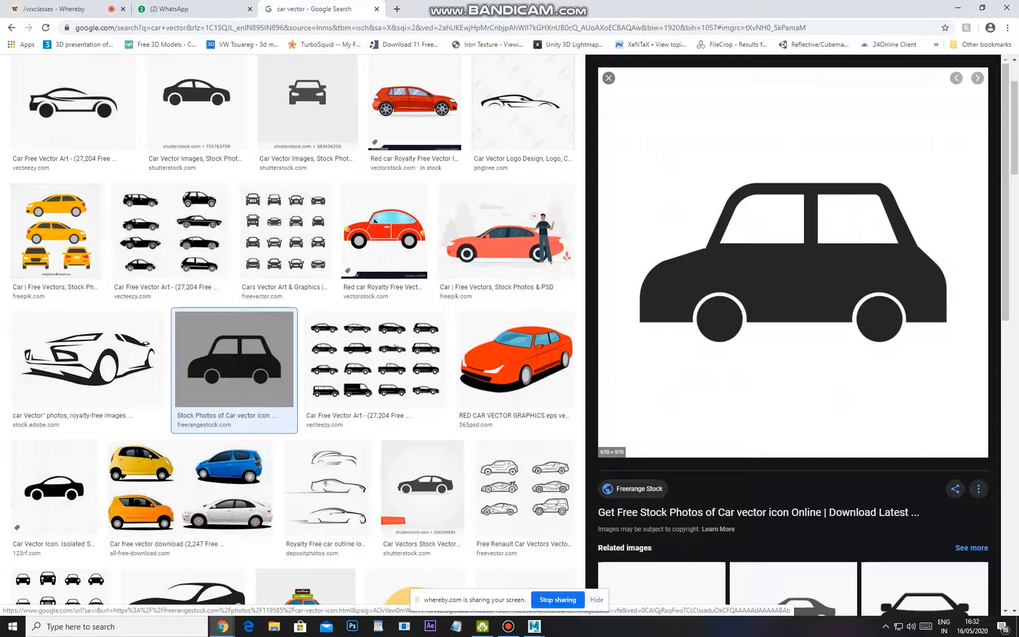
{"action": "left_click", "coordinate": [222, 626]}
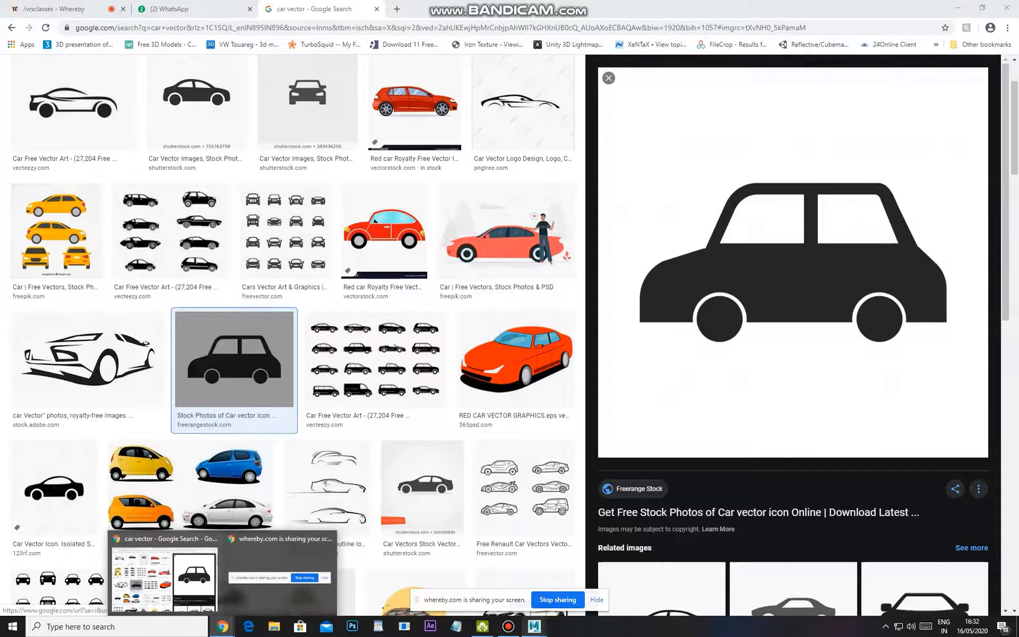
{"action": "mouse_move", "coordinate": [534, 626]}
{"action": "left_click", "coordinate": [460, 575]}
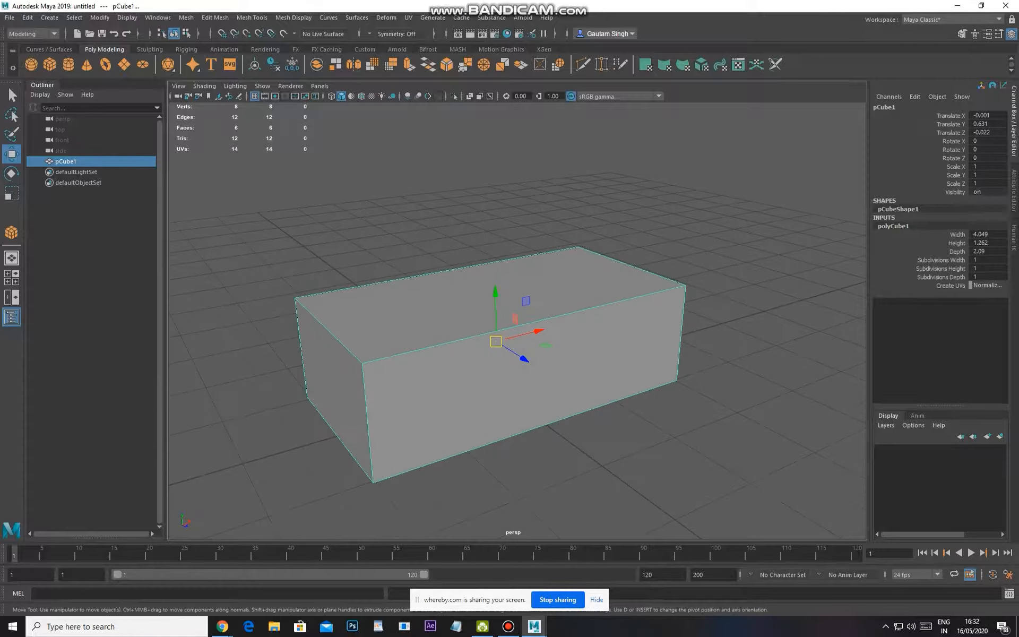
Set the box's width subdivisions to 5
{"action": "left_click", "coordinate": [530, 201]}
{"action": "left_click", "coordinate": [510, 303]}
{"action": "double_click", "coordinate": [891, 226]}
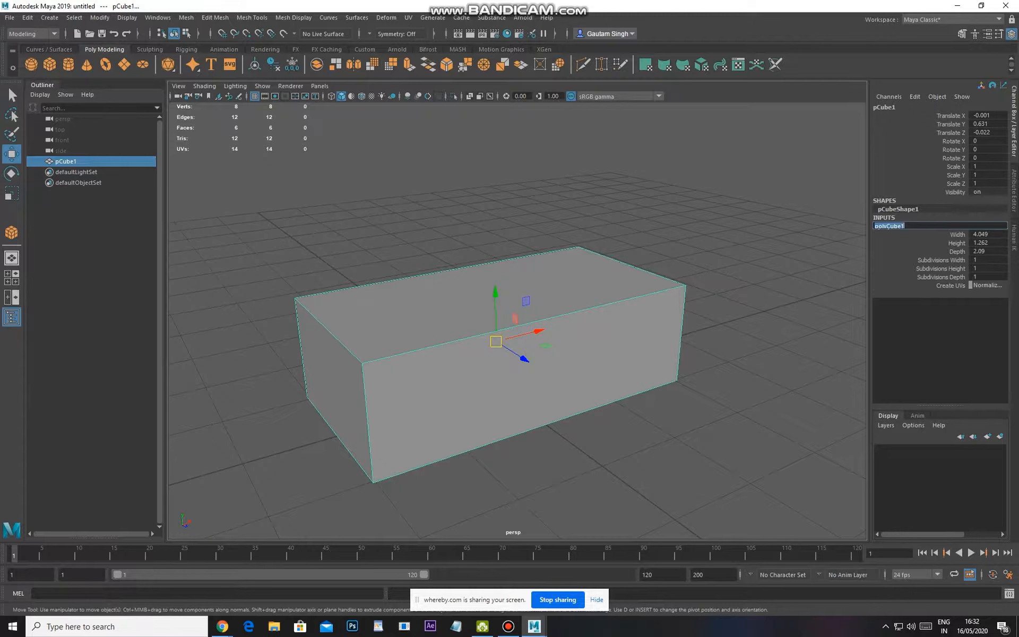
{"action": "left_click", "coordinate": [932, 269]}
{"action": "key", "text": "ctrl+z"}
{"action": "left_click", "coordinate": [941, 260]}
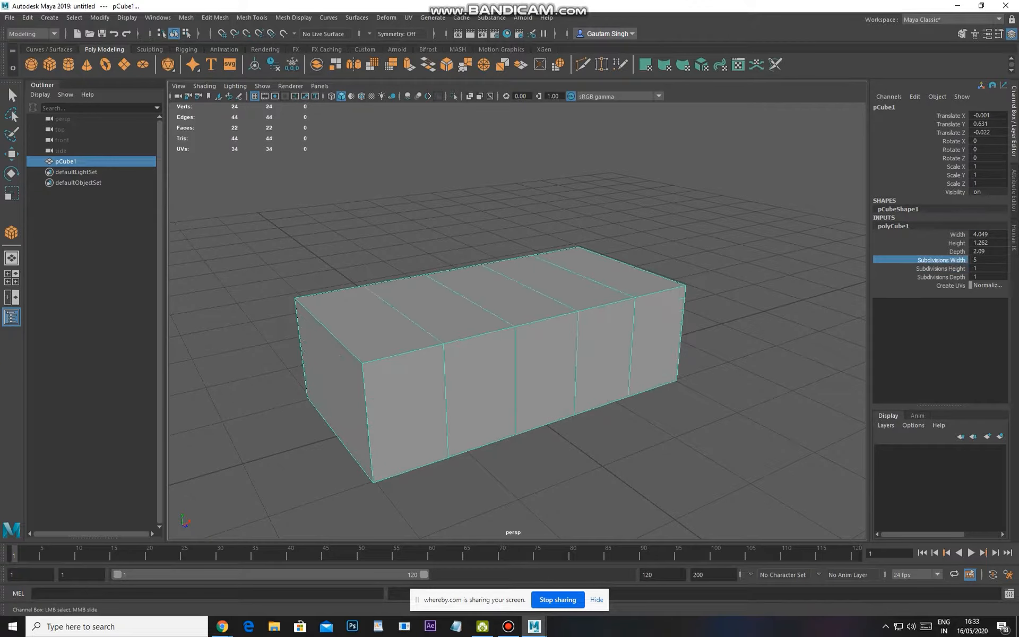
{"action": "middle_click_drag", "start_coordinate": [597, 412], "coordinate": [607, 412]}
Examine the subdivided box in the front view and compare its sections with the reference car silhouette in Chrome
{"action": "left_click_drag", "start_coordinate": [608, 411], "coordinate": [566, 387], "text": "alt"}
{"action": "key", "text": "space"}
{"action": "scroll", "coordinate": [461, 317], "scroll_direction": "down", "scroll_amount": 6}
{"action": "key", "text": "space"}
{"action": "left_click_drag", "start_coordinate": [461, 318], "coordinate": [461, 346]}
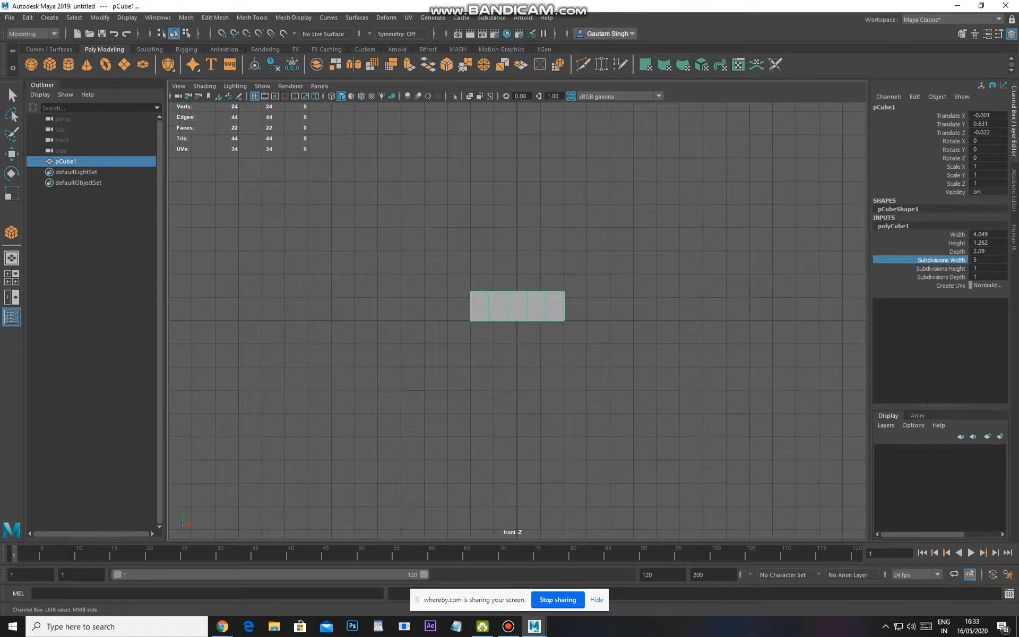
{"action": "scroll", "coordinate": [514, 372], "scroll_direction": "up", "scroll_amount": 4}
{"action": "scroll", "coordinate": [477, 441], "scroll_direction": "up", "scroll_amount": 3}
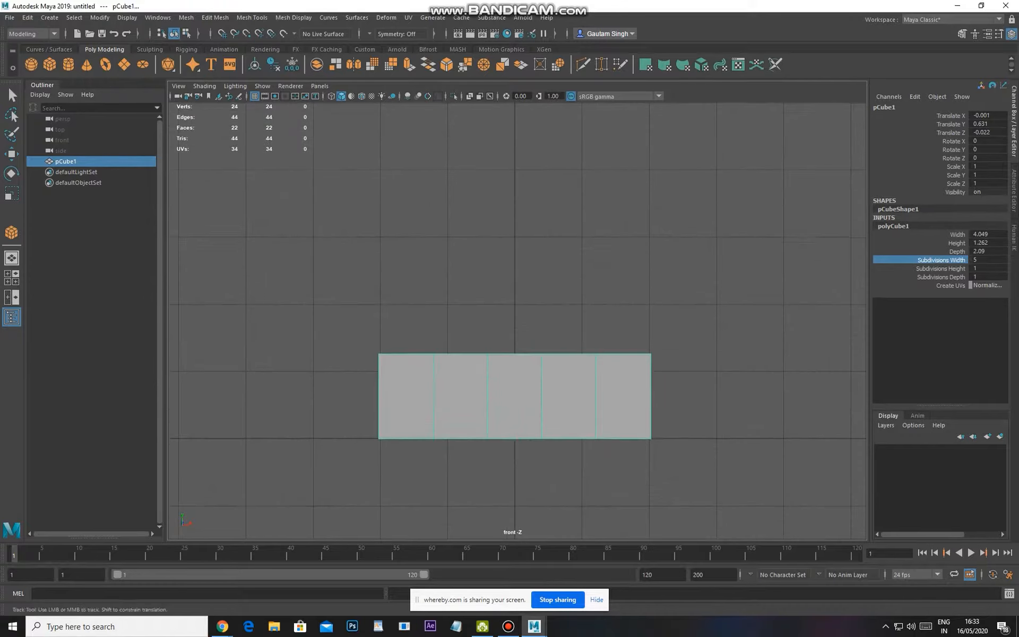
{"action": "key", "text": "w"}
{"action": "middle_click_drag", "start_coordinate": [489, 325], "coordinate": [512, 306], "text": "alt"}
{"action": "key", "text": "space"}
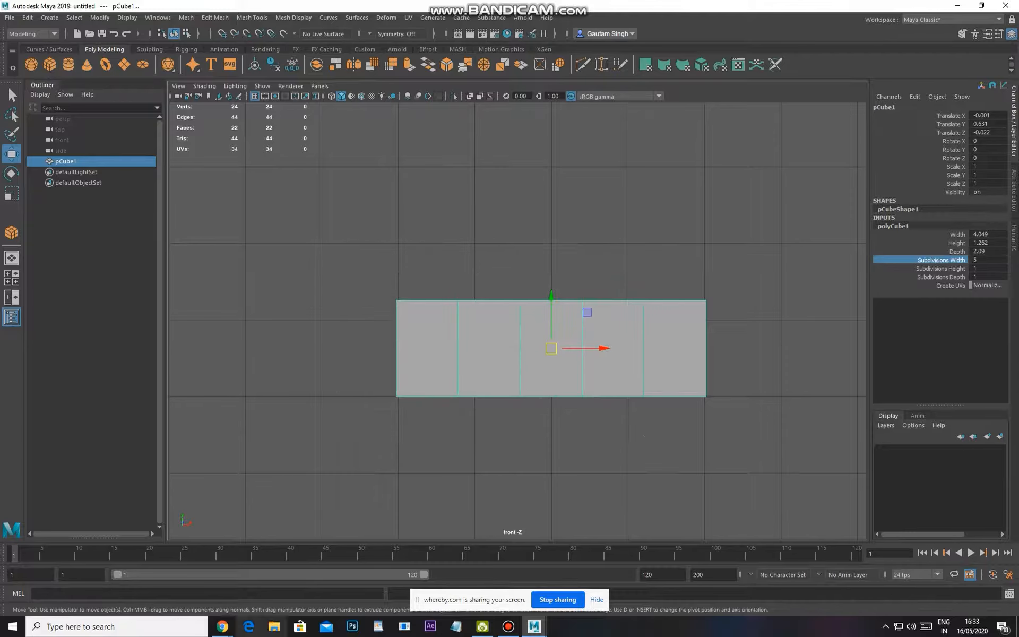
{"action": "left_click", "coordinate": [222, 626]}
{"action": "left_click", "coordinate": [166, 575]}
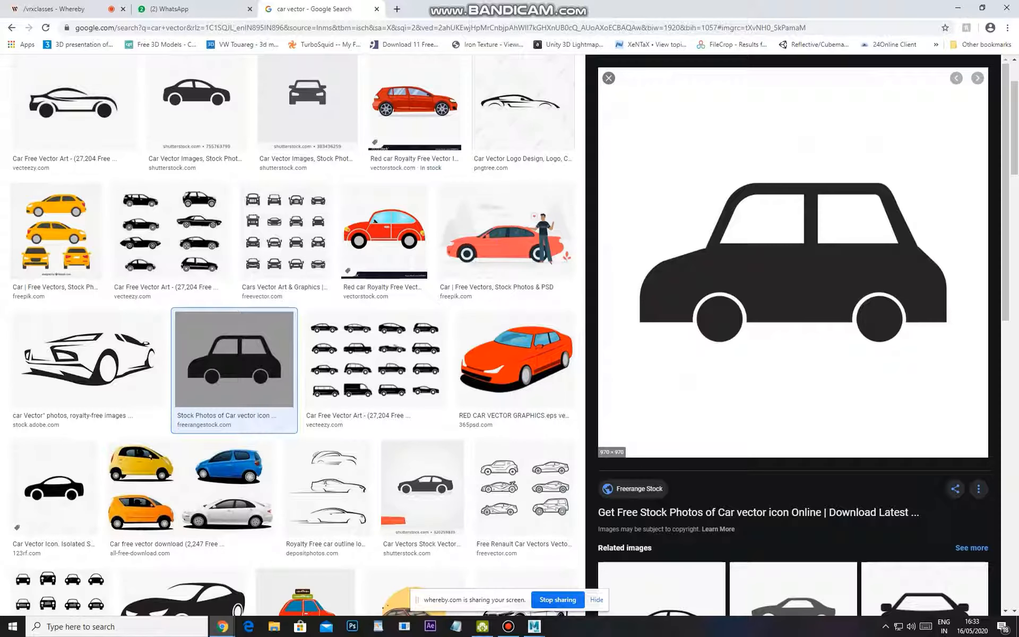
{"action": "left_click", "coordinate": [534, 626]}
Rotate the box about its Y axis in the perspective view and set Rotate Y to exactly 90
{"action": "key", "text": "space"}
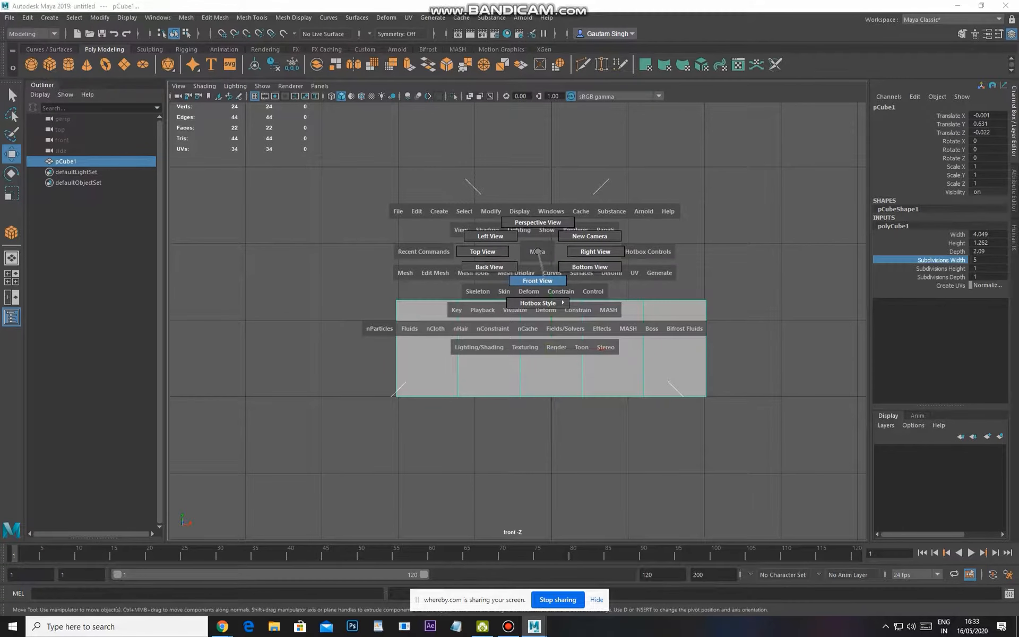
{"action": "left_click_drag", "start_coordinate": [542, 276], "coordinate": [537, 222]}
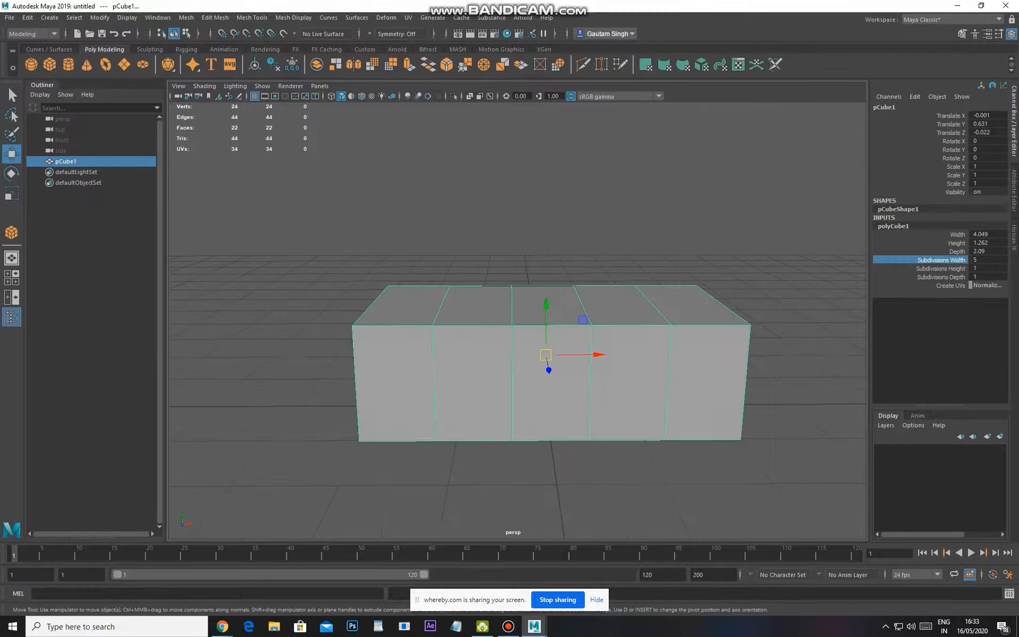
{"action": "left_click_drag", "start_coordinate": [510, 329], "coordinate": [576, 366], "text": "alt"}
{"action": "scroll", "coordinate": [575, 366], "scroll_direction": "down", "scroll_amount": 2}
{"action": "key", "text": "e"}
{"action": "left_click_drag", "start_coordinate": [476, 352], "coordinate": [551, 355]}
{"action": "left_click", "coordinate": [987, 150]}
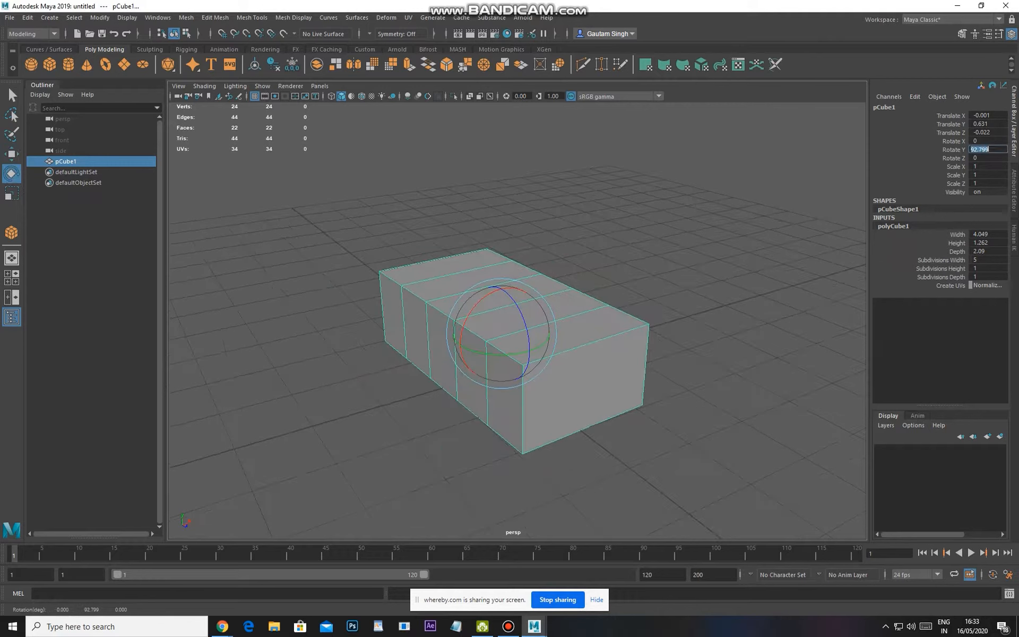
{"action": "type", "text": "90"}
{"action": "key", "text": "Return"}
Show the rotated box's long side in the orthographic side view
{"action": "left_click_drag", "start_coordinate": [573, 339], "coordinate": [504, 319], "text": "alt"}
{"action": "key", "text": "w"}
{"action": "key", "text": "space"}
{"action": "left_click_drag", "start_coordinate": [652, 272], "coordinate": [652, 300]}
{"action": "key", "text": "space"}
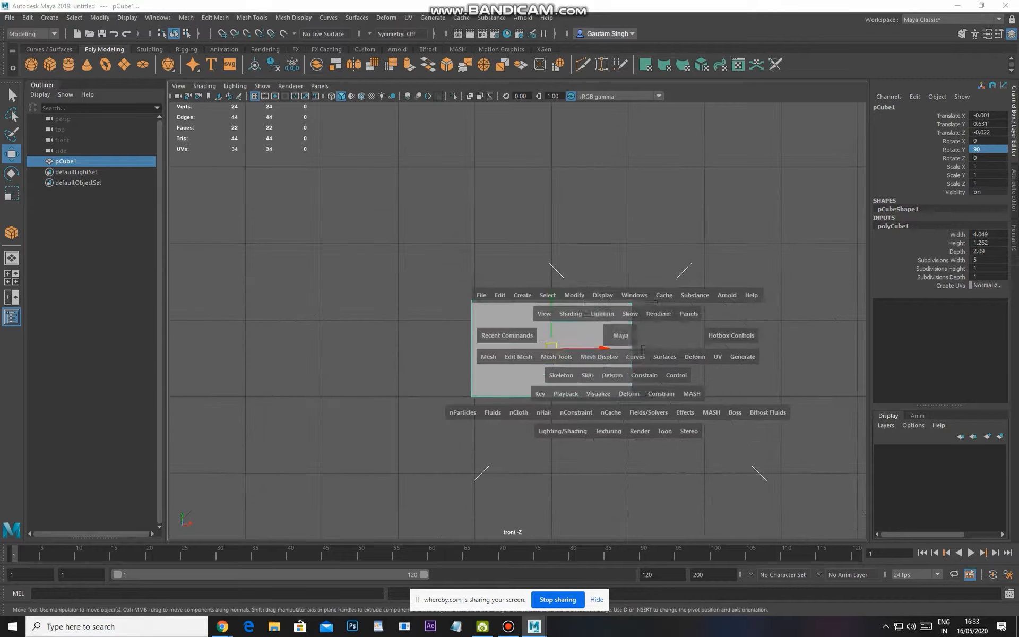
{"action": "left_click_drag", "start_coordinate": [621, 336], "coordinate": [652, 336]}
{"action": "right_click_drag", "start_coordinate": [651, 336], "coordinate": [666, 336], "text": "alt"}
{"action": "middle_click_drag", "start_coordinate": [666, 336], "coordinate": [681, 318], "text": "alt"}
{"action": "right_click_drag", "start_coordinate": [681, 317], "coordinate": [743, 329], "text": "alt"}
{"action": "middle_click_drag", "start_coordinate": [743, 329], "coordinate": [758, 253], "text": "alt"}
{"action": "right_click_drag", "start_coordinate": [758, 252], "coordinate": [768, 255], "text": "alt"}
Raise the two middle pairs of top vertices straight up to form the car's cabin
{"action": "right_click_drag", "start_coordinate": [535, 265], "coordinate": [501, 258]}
{"action": "left_click_drag", "start_coordinate": [501, 257], "coordinate": [535, 279]}
{"action": "middle_click_drag", "start_coordinate": [670, 303], "coordinate": [661, 322], "text": "alt"}
{"action": "right_click_drag", "start_coordinate": [630, 335], "coordinate": [584, 330]}
{"action": "left_click_drag", "start_coordinate": [487, 288], "coordinate": [611, 334]}
{"action": "middle_click_drag", "start_coordinate": [652, 315], "coordinate": [654, 332], "text": "alt"}
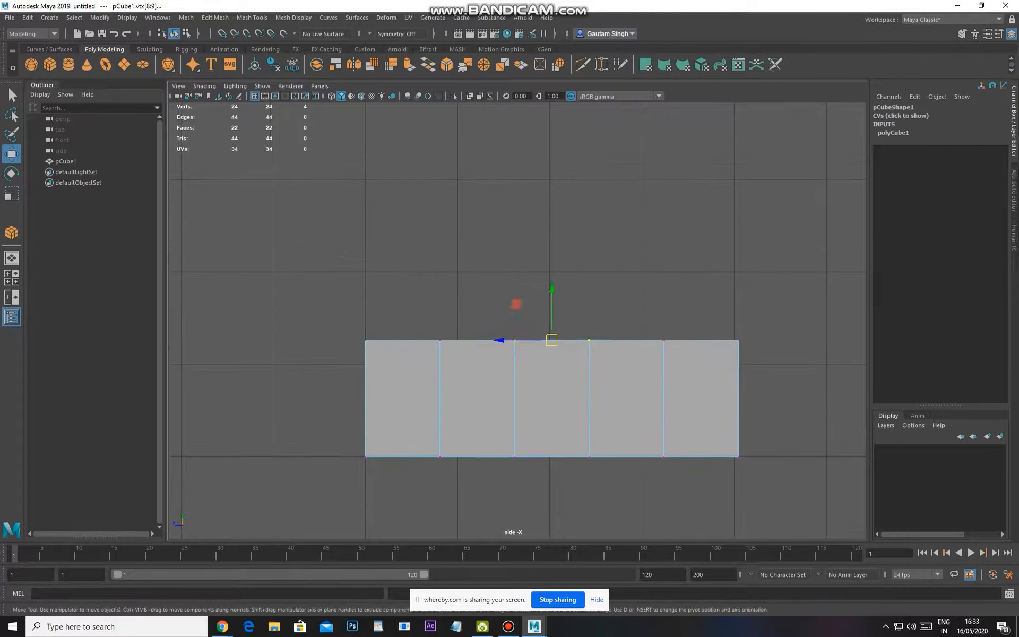
{"action": "left_click_drag", "start_coordinate": [551, 313], "coordinate": [551, 201]}
Following the reference silhouette, move the front-end vertices outward to lengthen the hood and shift the cabin's front vertices forward
{"action": "middle_click_drag", "start_coordinate": [563, 223], "coordinate": [586, 218], "text": "alt"}
{"action": "left_click", "coordinate": [222, 626]}
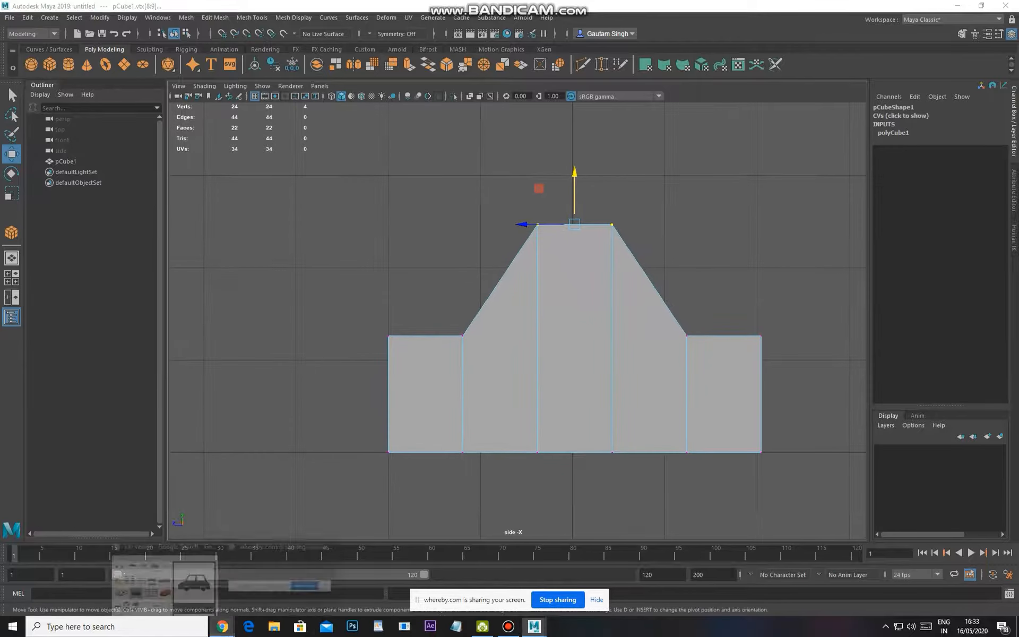
{"action": "left_click", "coordinate": [162, 574]}
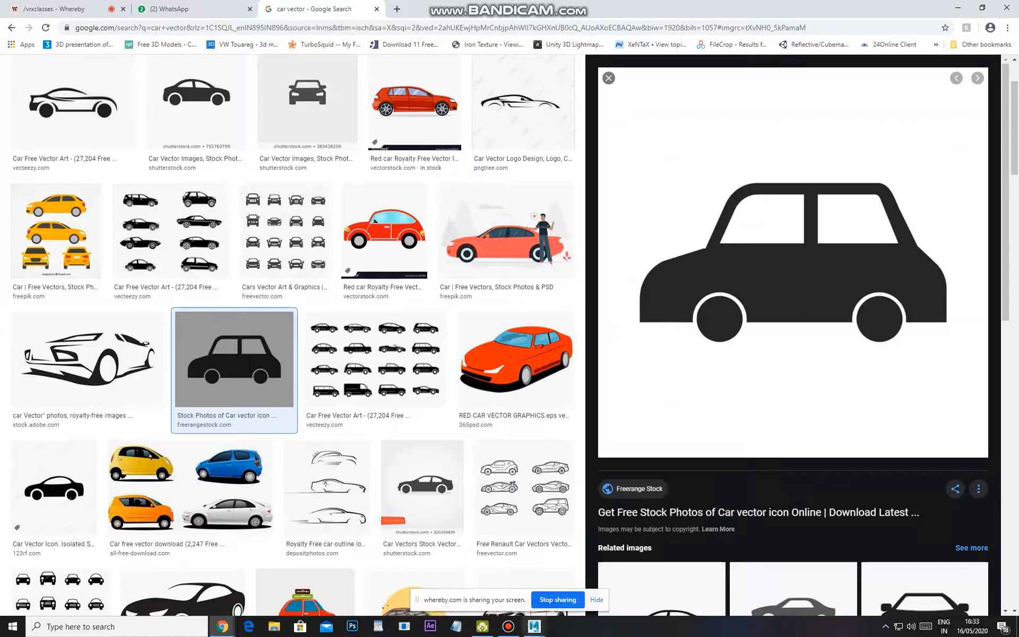
{"action": "left_click", "coordinate": [534, 626]}
{"action": "left_click", "coordinate": [592, 578]}
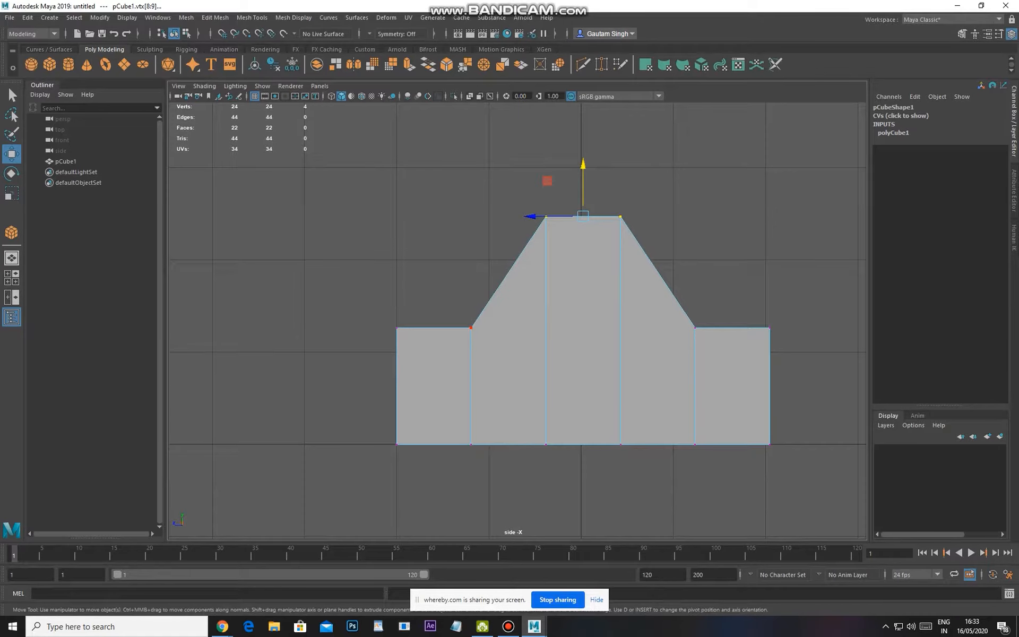
{"action": "left_click_drag", "start_coordinate": [341, 277], "coordinate": [418, 467]}
{"action": "left_click_drag", "start_coordinate": [372, 391], "coordinate": [324, 390]}
{"action": "left_click_drag", "start_coordinate": [521, 199], "coordinate": [565, 260]}
{"action": "left_click_drag", "start_coordinate": [497, 335], "coordinate": [449, 335]}
Shift the cabin's rear vertices backward and move the rear-end vertices inward to shorten the trunk
{"action": "left_click_drag", "start_coordinate": [603, 186], "coordinate": [636, 482]}
{"action": "left_click_drag", "start_coordinate": [605, 335], "coordinate": [661, 335]}
{"action": "left_click_drag", "start_coordinate": [747, 309], "coordinate": [797, 478]}
{"action": "left_click_drag", "start_coordinate": [724, 391], "coordinate": [701, 391]}
{"action": "middle_click_drag", "start_coordinate": [701, 390], "coordinate": [701, 378], "text": "alt"}
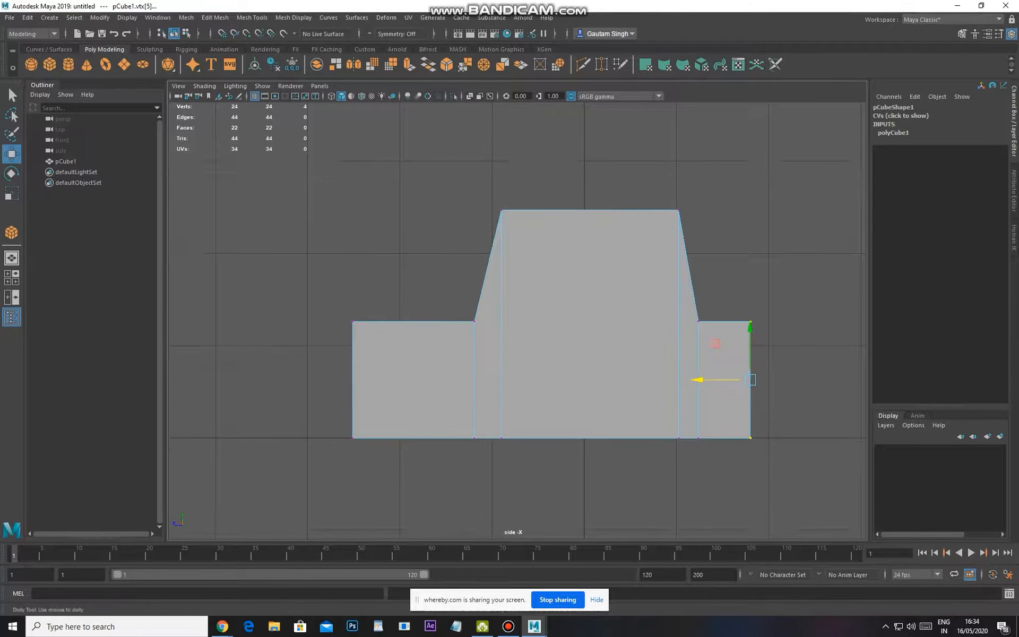
{"action": "scroll", "coordinate": [701, 378], "scroll_direction": "down", "scroll_amount": 1}
Check the reference car, move the roof's front vertices back to slope the windshield, and shift the bottom vertices beneath them to match
{"action": "left_click", "coordinate": [222, 626]}
{"action": "left_click", "coordinate": [164, 576]}
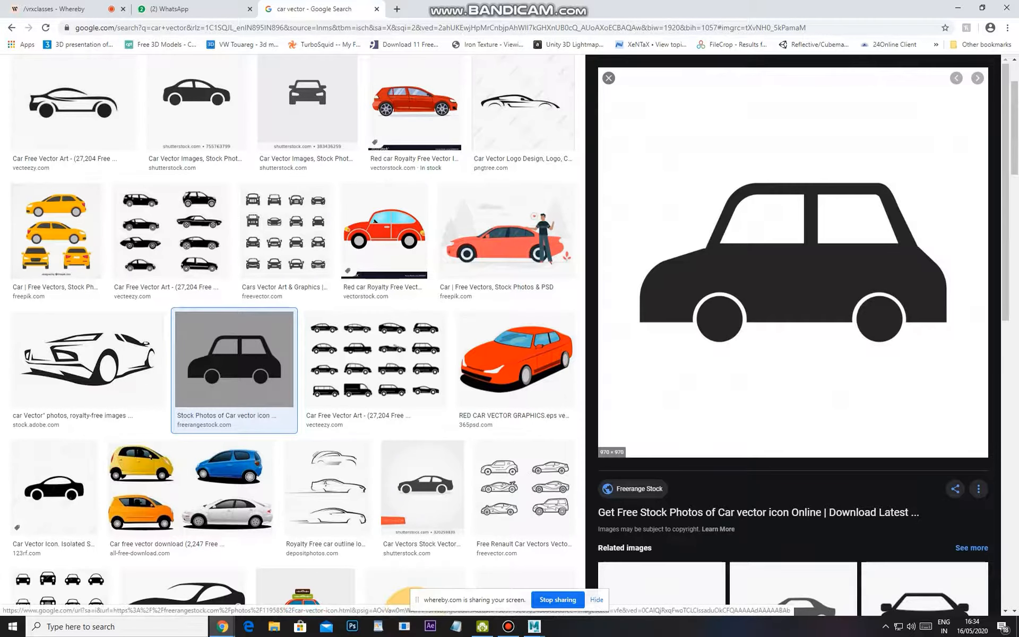
{"action": "mouse_move", "coordinate": [222, 626]}
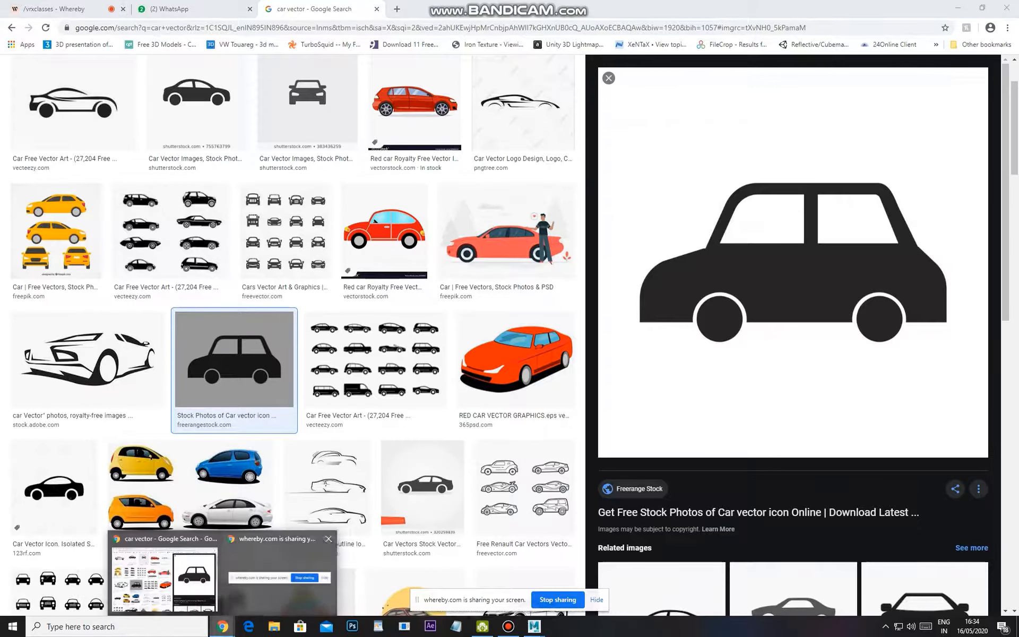
{"action": "left_click", "coordinate": [534, 626]}
{"action": "left_click_drag", "start_coordinate": [452, 156], "coordinate": [486, 217]}
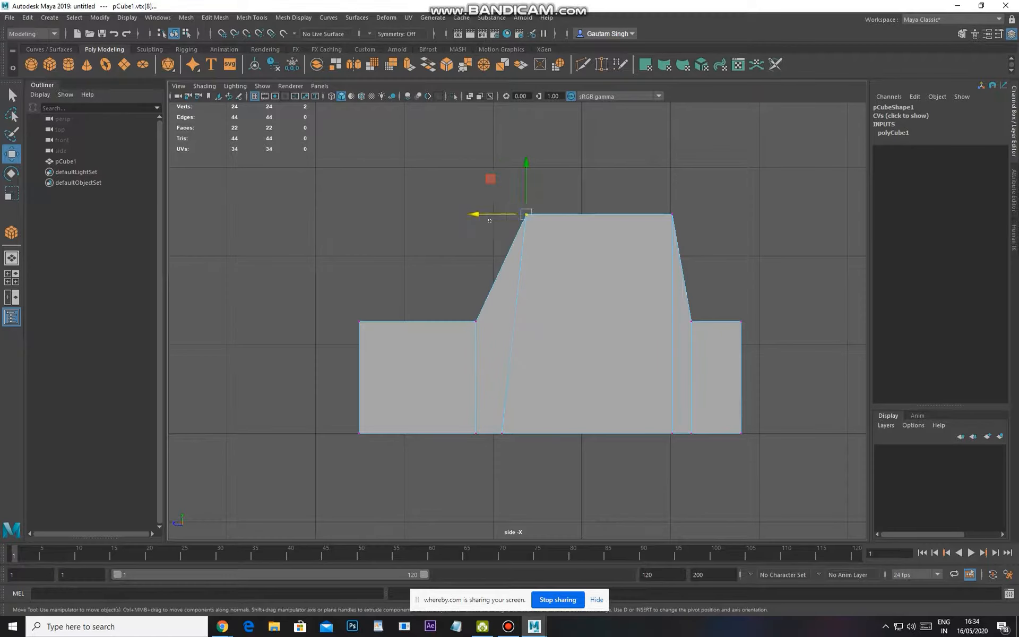
{"action": "left_click", "coordinate": [457, 279]}
{"action": "left_click_drag", "start_coordinate": [519, 435], "coordinate": [521, 442]}
{"action": "left_click_drag", "start_coordinate": [450, 434], "coordinate": [473, 433]}
Select the four crosswise upper edges of the car body: hood front, roof front, roof rear and trunk end
{"action": "scroll", "coordinate": [473, 434], "scroll_direction": "down", "scroll_amount": 2}
{"action": "middle_click_drag", "start_coordinate": [473, 433], "coordinate": [494, 457], "text": "alt"}
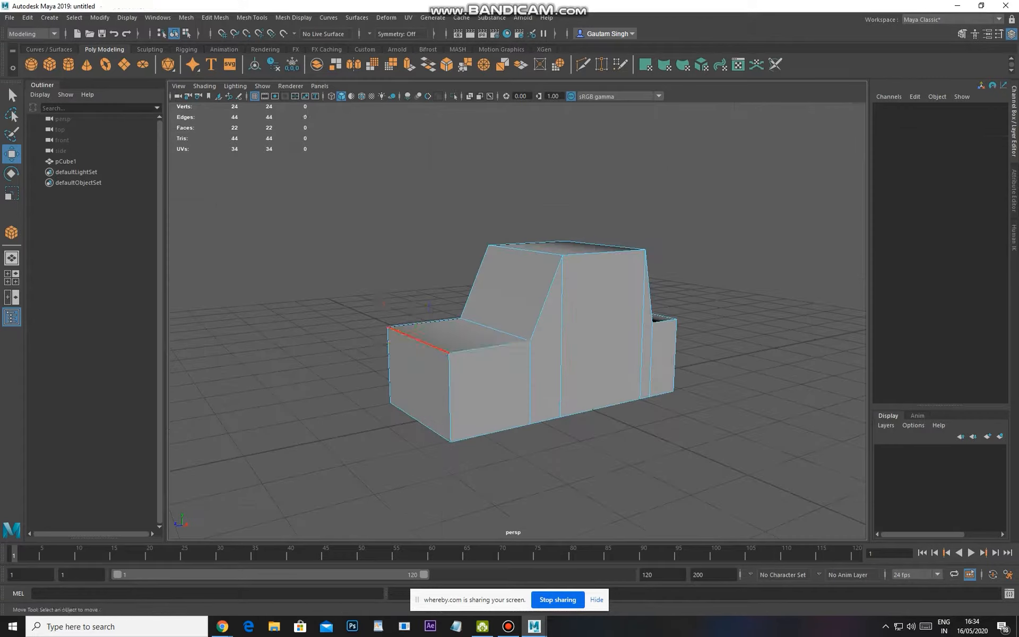
{"action": "left_click", "coordinate": [423, 340]}
{"action": "left_click_drag", "start_coordinate": [472, 346], "coordinate": [424, 387], "text": "alt"}
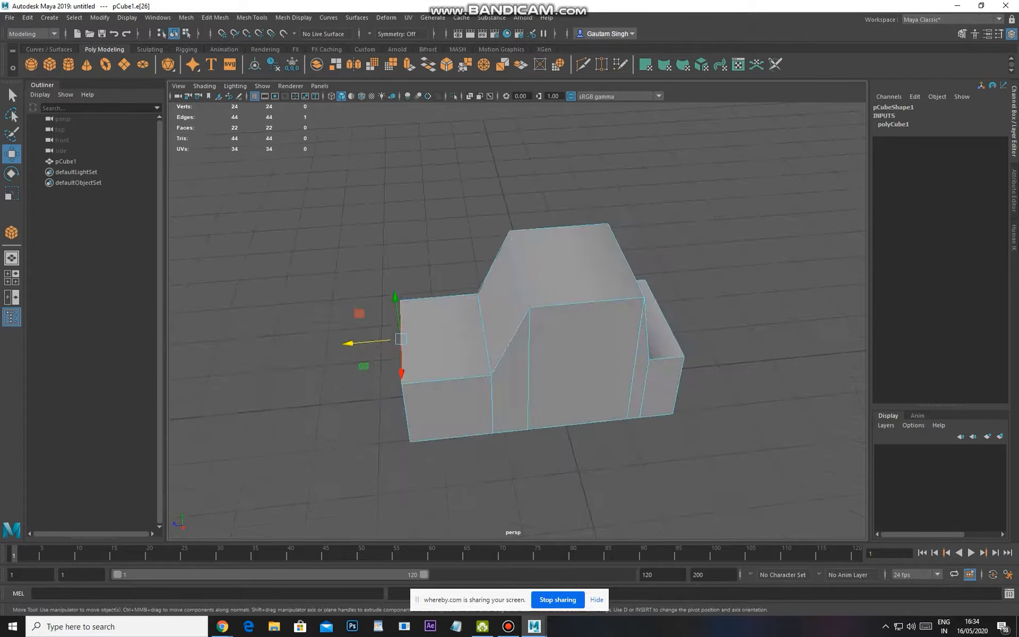
{"action": "left_click", "coordinate": [520, 269], "text": "shift"}
{"action": "left_click_drag", "start_coordinate": [636, 361], "coordinate": [554, 362], "text": "alt"}
{"action": "left_click", "coordinate": [576, 314], "text": "shift"}
{"action": "left_click", "coordinate": [607, 411], "text": "shift"}
{"action": "left_click_drag", "start_coordinate": [608, 411], "coordinate": [748, 399], "text": "alt"}
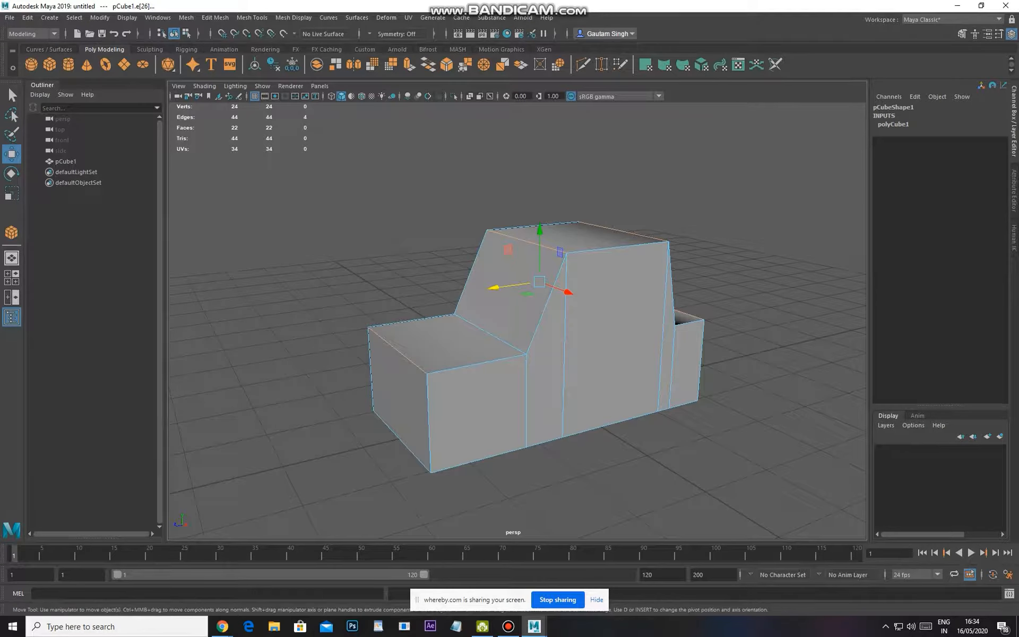
Switch to Chrome to check the car silhouette reference image and return to Maya
{"action": "left_click", "coordinate": [223, 626]}
{"action": "left_click", "coordinate": [141, 584]}
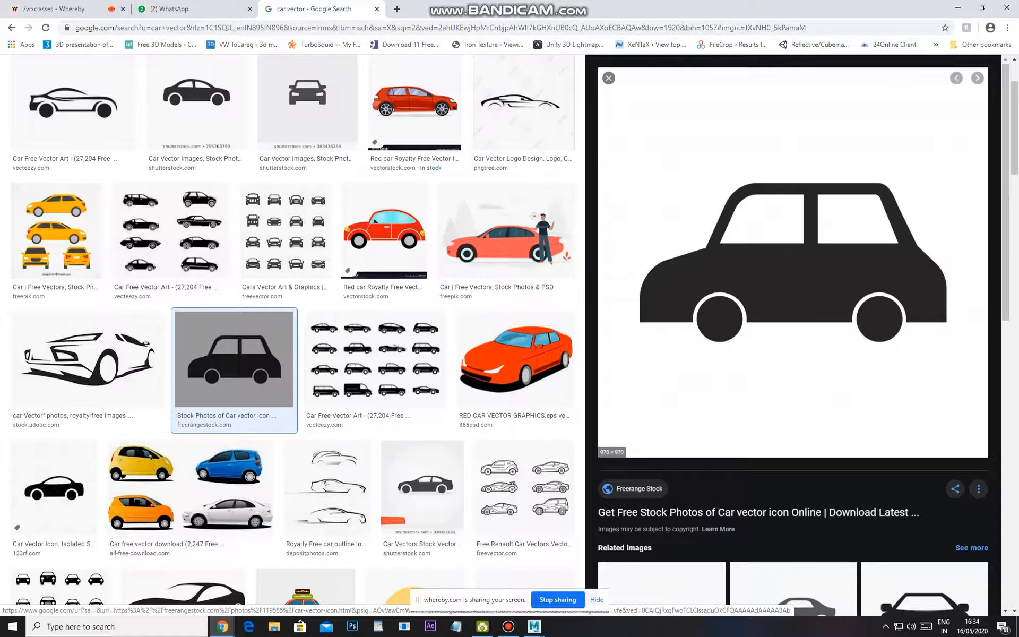
{"action": "left_click", "coordinate": [222, 627]}
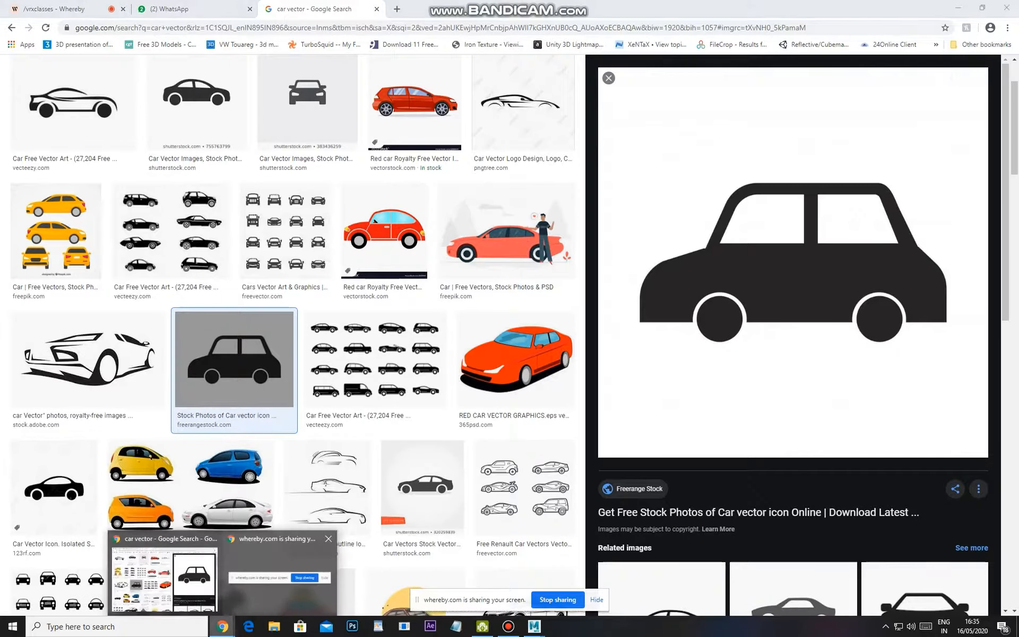
{"action": "left_click", "coordinate": [534, 626]}
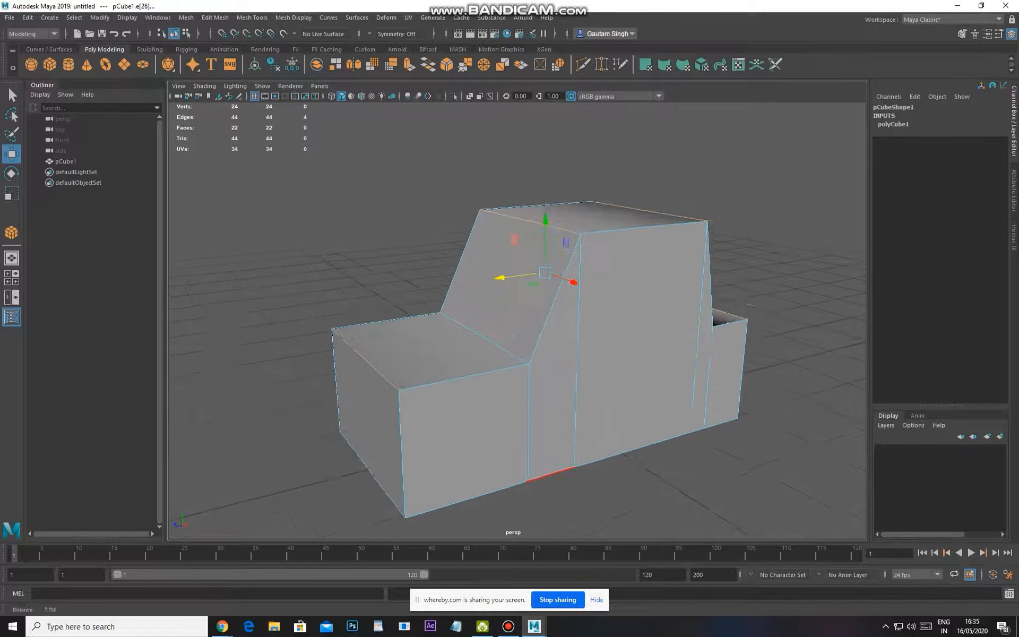
{"action": "left_click", "coordinate": [426, 337]}
{"action": "left_click_drag", "start_coordinate": [426, 338], "coordinate": [457, 347], "text": "alt"}
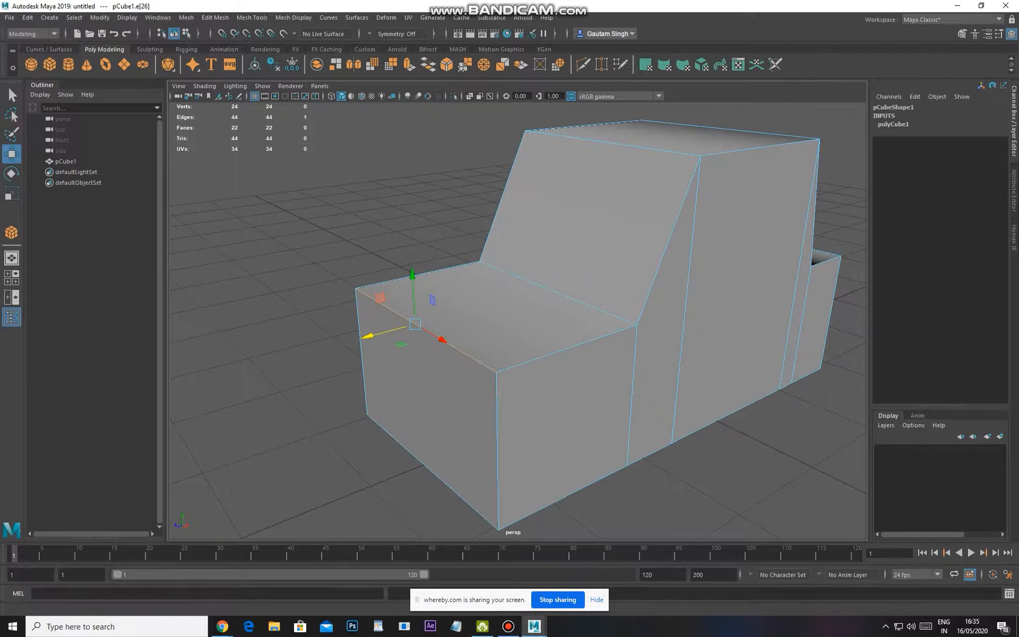
{"action": "key", "text": "F8"}
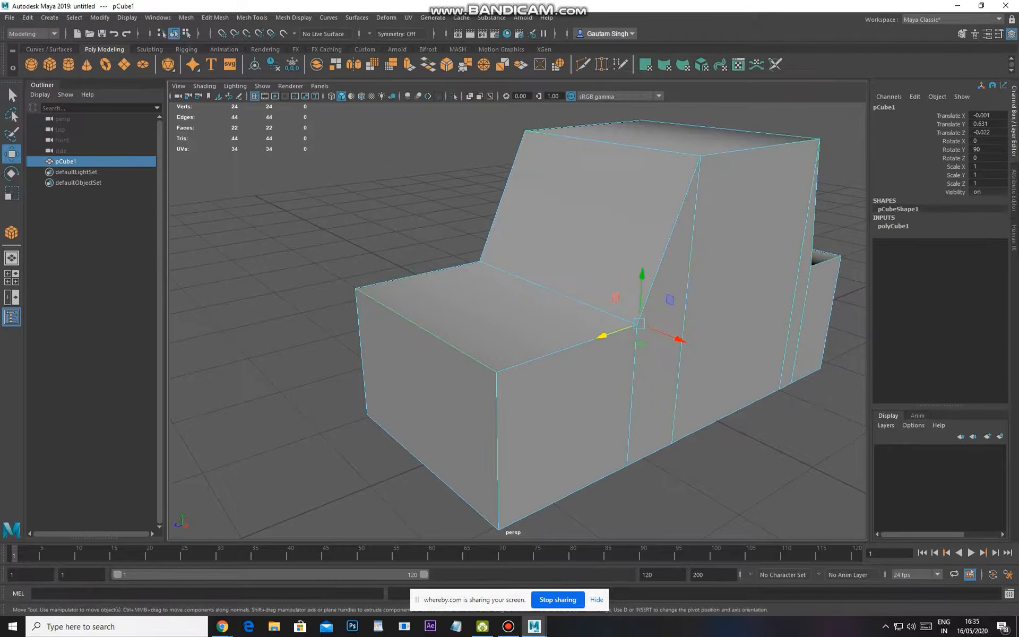
{"action": "left_click", "coordinate": [186, 16]}
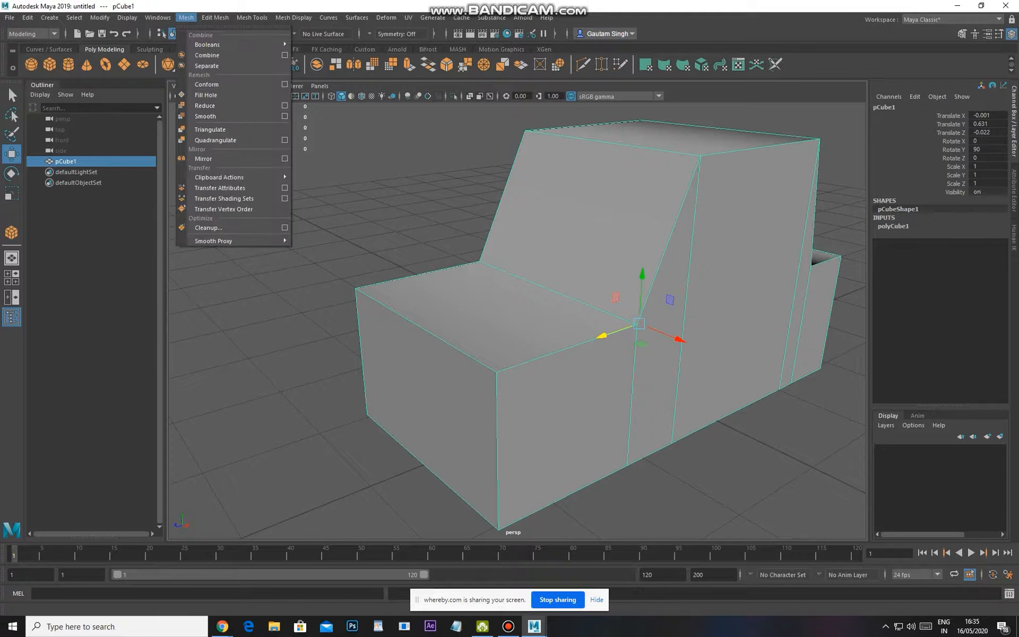
{"action": "mouse_move", "coordinate": [215, 18]}
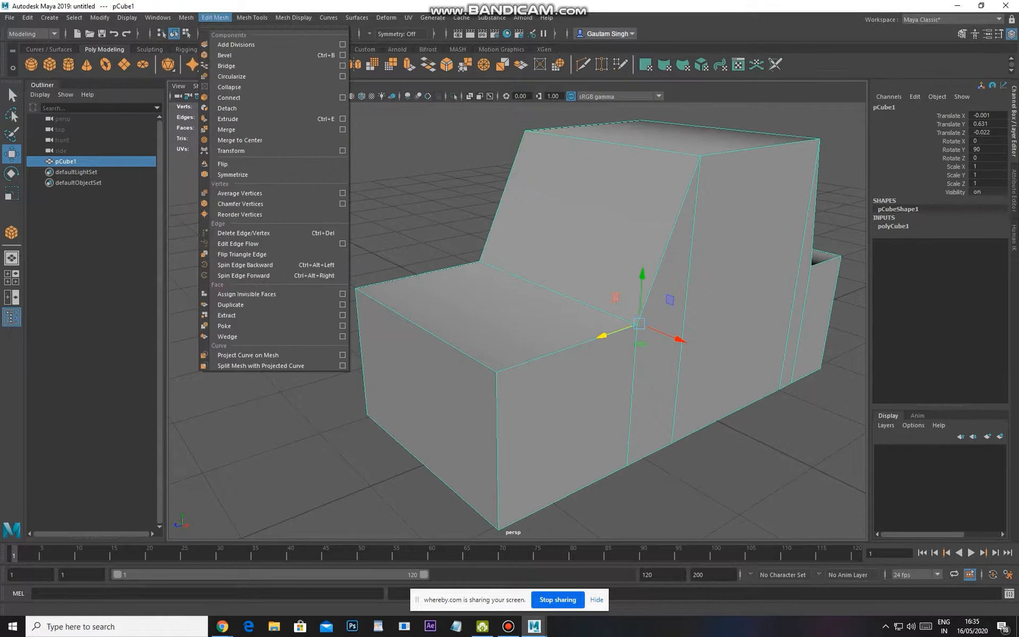
{"action": "mouse_move", "coordinate": [252, 18]}
{"action": "left_click", "coordinate": [477, 318]}
{"action": "left_click_drag", "start_coordinate": [478, 318], "coordinate": [456, 317], "text": "alt"}
Select the hood's upper front edge and open the Bevel options, keeping the options window clear of the hood
{"action": "right_click_drag", "start_coordinate": [425, 324], "coordinate": [425, 286]}
{"action": "left_click", "coordinate": [411, 322]}
{"action": "scroll", "coordinate": [412, 322], "scroll_direction": "up", "scroll_amount": 3}
{"action": "scroll", "coordinate": [411, 323], "scroll_direction": "up", "scroll_amount": 2}
{"action": "middle_click_drag", "start_coordinate": [412, 322], "coordinate": [437, 300], "text": "alt"}
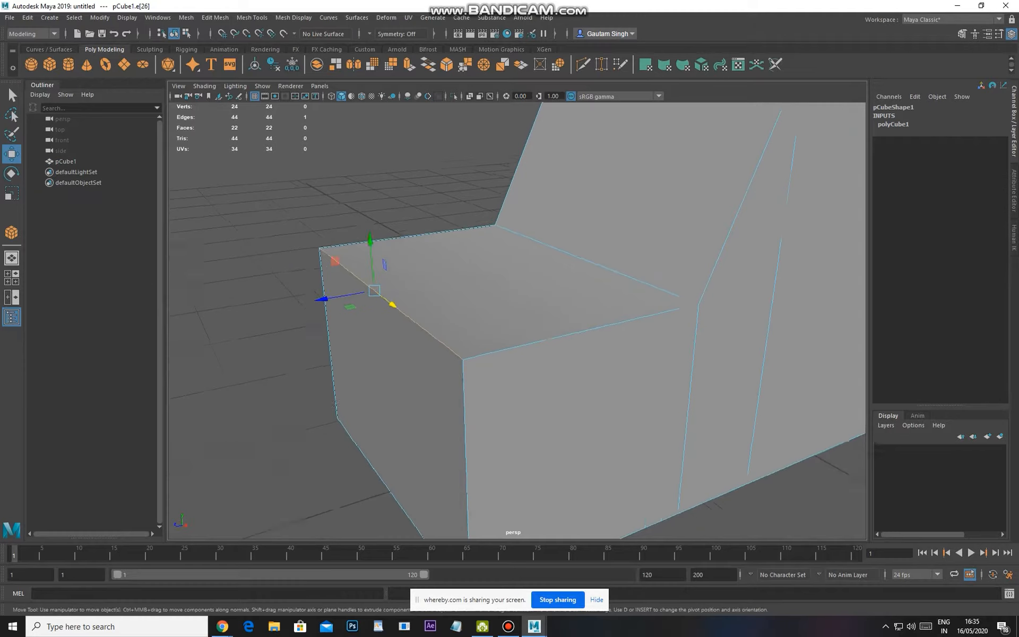
{"action": "scroll", "coordinate": [437, 299], "scroll_direction": "up", "scroll_amount": 2}
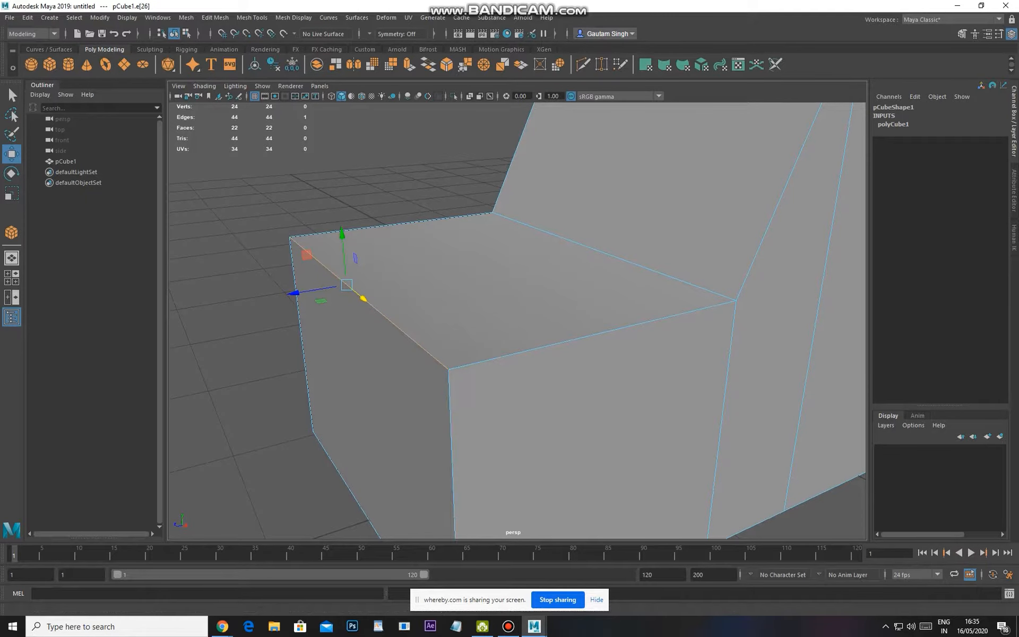
{"action": "left_click", "coordinate": [215, 17]}
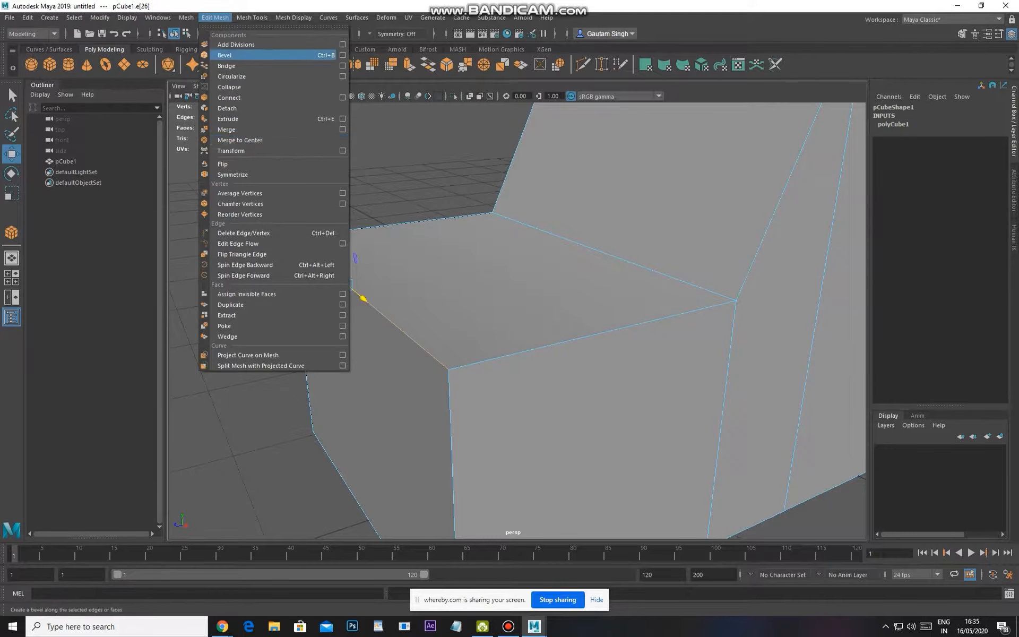
{"action": "left_click", "coordinate": [343, 55]}
{"action": "left_click_drag", "start_coordinate": [743, 130], "coordinate": [770, 132]}
Try beveling the hood's upper front edge with a width of 0.5 and 1 segment, and undo it
{"action": "scroll", "coordinate": [552, 344], "scroll_direction": "down", "scroll_amount": 3}
{"action": "left_click_drag", "start_coordinate": [552, 344], "coordinate": [534, 327], "text": "alt"}
{"action": "left_click", "coordinate": [799, 316]}
{"action": "left_click_drag", "start_coordinate": [562, 361], "coordinate": [533, 334], "text": "alt"}
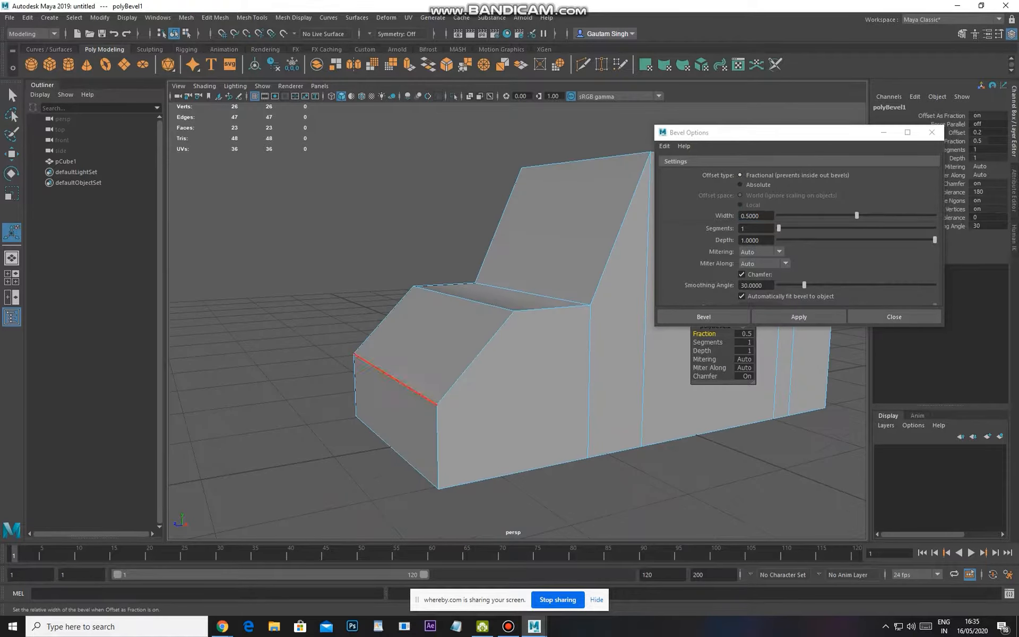
{"action": "left_click_drag", "start_coordinate": [399, 378], "coordinate": [425, 389], "text": "alt"}
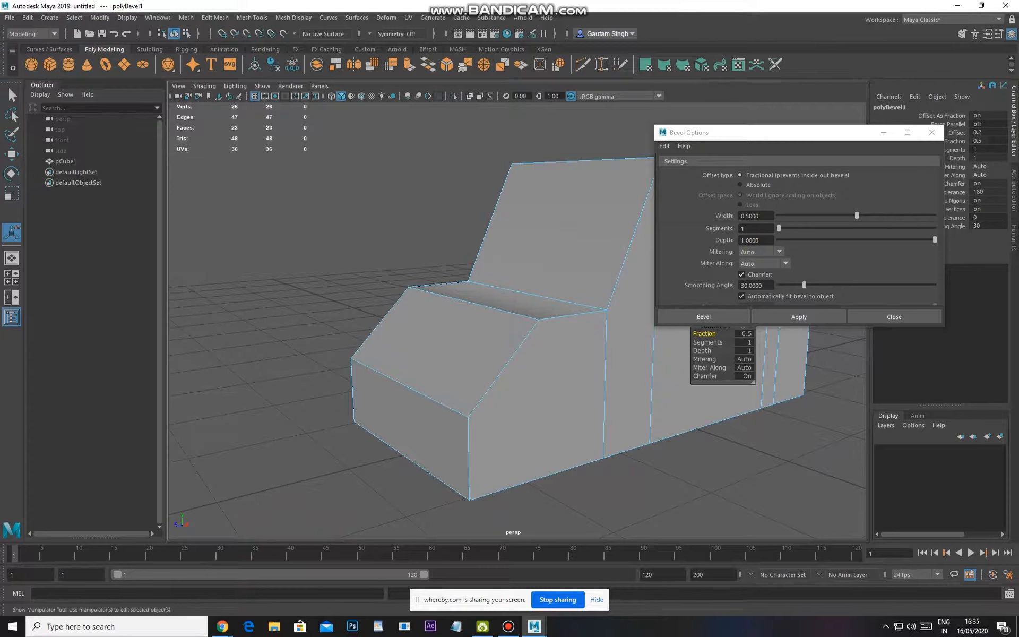
{"action": "key", "text": "ctrl+z"}
Try a bevel width of 0.2 with 1 segment on the hood's upper front edge, and undo it
{"action": "left_click_drag", "start_coordinate": [514, 334], "coordinate": [509, 365], "text": "alt"}
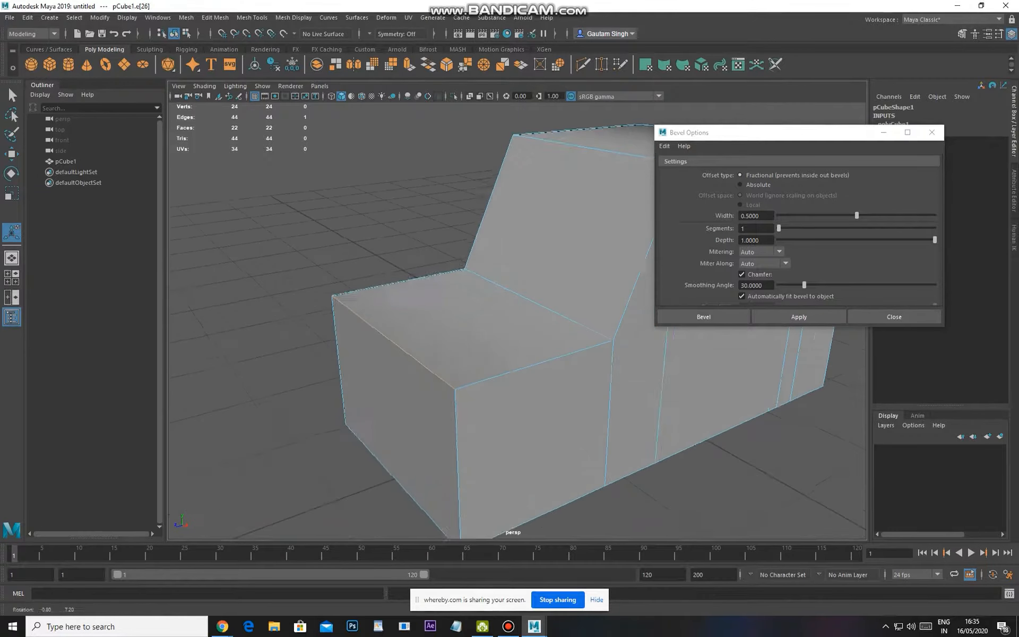
{"action": "scroll", "coordinate": [511, 345], "scroll_direction": "up", "scroll_amount": 1}
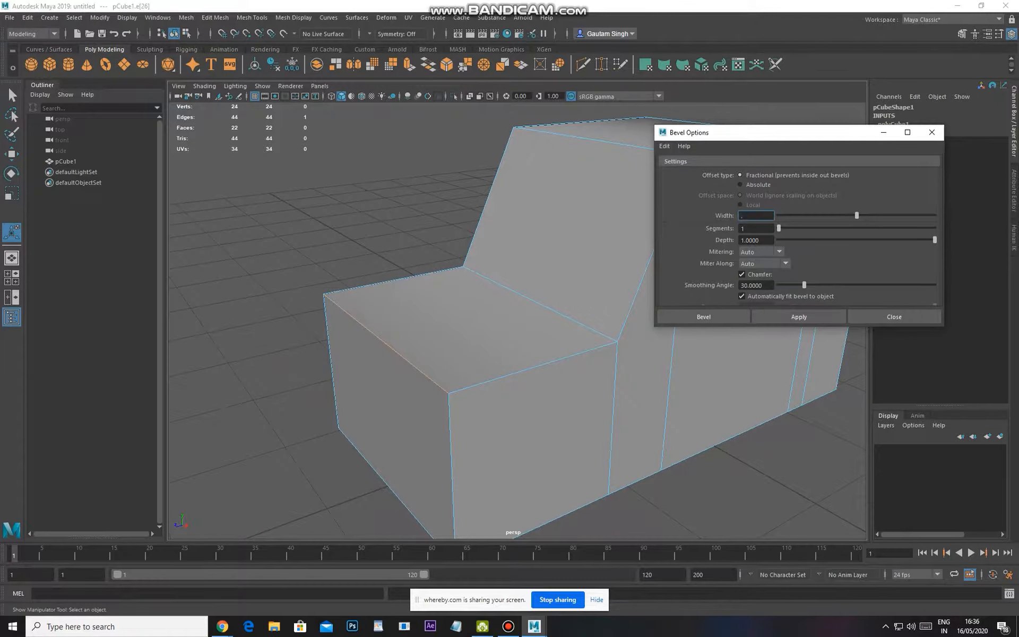
{"action": "left_click", "coordinate": [799, 317]}
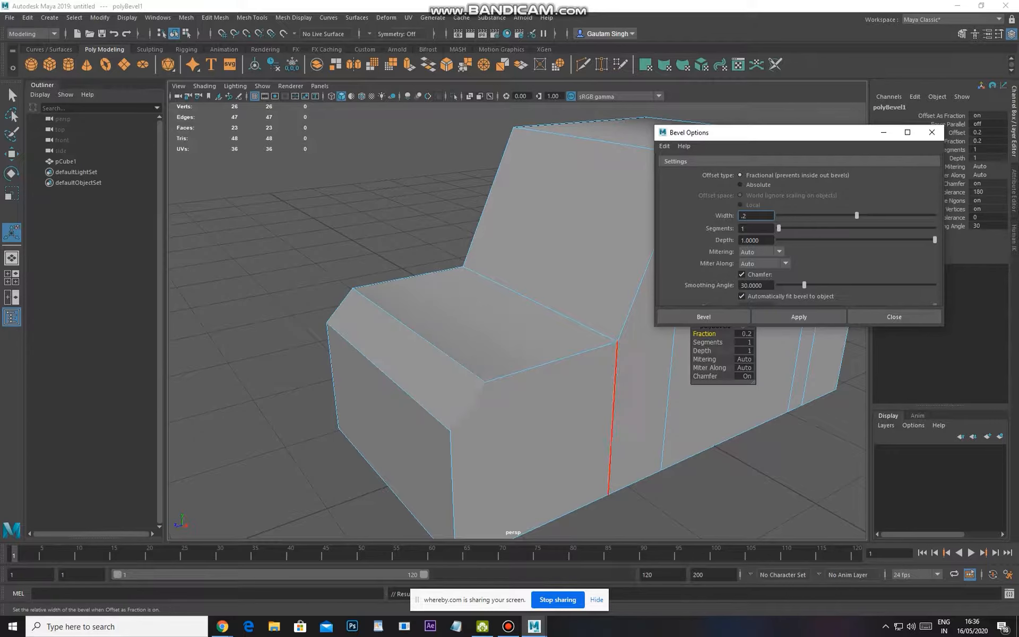
{"action": "left_click_drag", "start_coordinate": [467, 406], "coordinate": [389, 366], "text": "alt"}
{"action": "key", "text": "ctrl+z"}
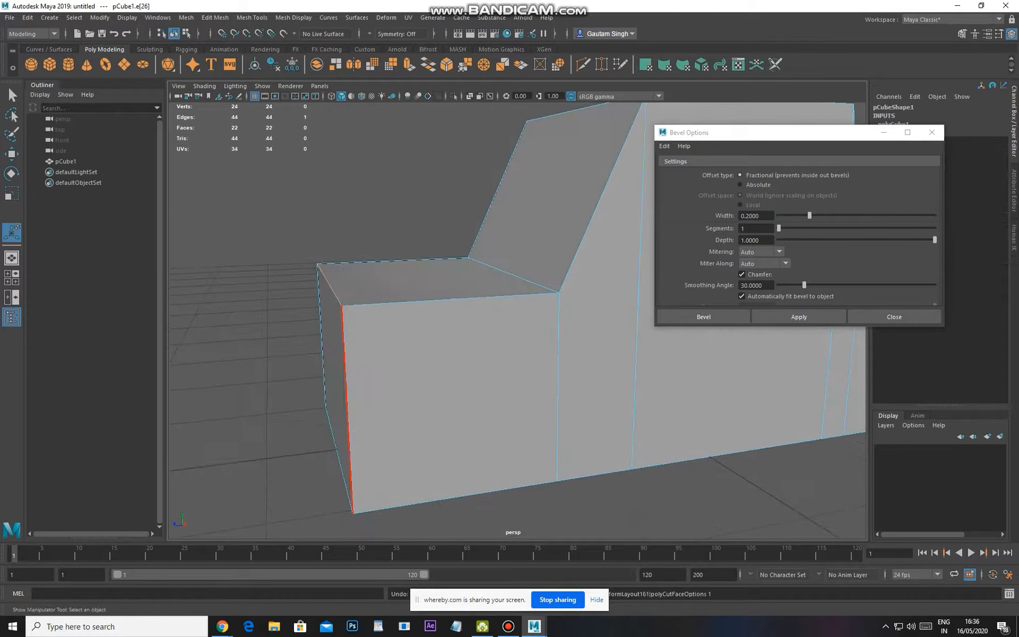
Set the bevel segments to 5, try the bevel on the hood's upper front edge, and undo it
{"action": "left_click_drag", "start_coordinate": [515, 278], "coordinate": [555, 292], "text": "alt"}
{"action": "right_click_drag", "start_coordinate": [557, 290], "coordinate": [561, 291], "text": "alt"}
{"action": "left_click", "coordinate": [753, 228]}
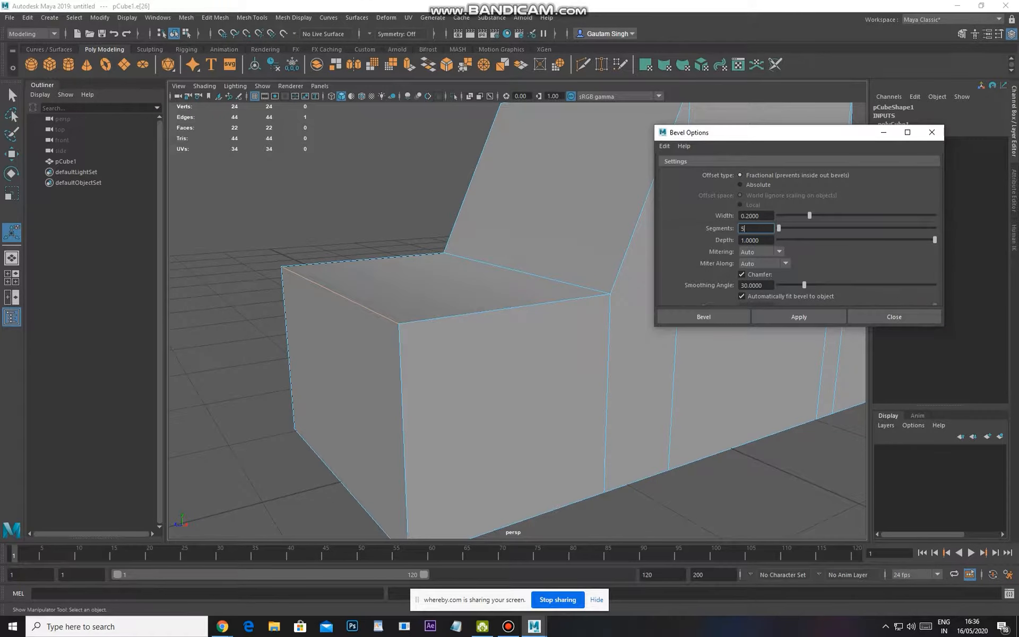
{"action": "left_click", "coordinate": [807, 317]}
{"action": "mouse_move", "coordinate": [599, 371]}
{"action": "left_mouse_down", "text": "alt"}
{"action": "mouse_move", "coordinate": [552, 361]}
{"action": "mouse_move", "coordinate": [653, 377]}
{"action": "mouse_move", "coordinate": [595, 369]}
{"action": "left_mouse_up", "text": "alt"}
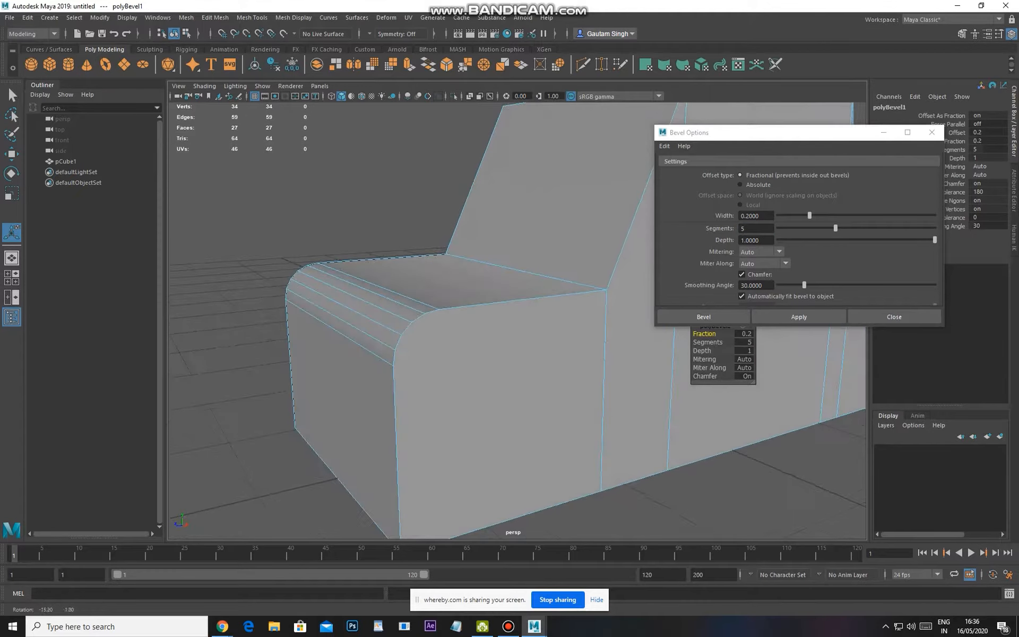
{"action": "key", "text": "ctrl+z"}
Set the bevel width to 0.3, try it on the hood's upper front edge, and undo it
{"action": "left_click", "coordinate": [835, 228]}
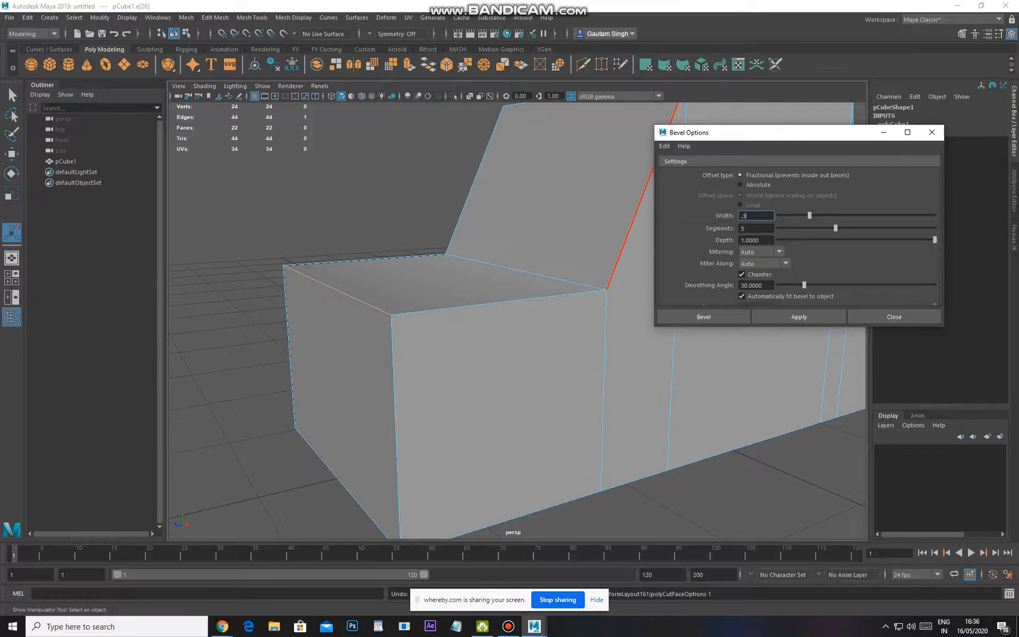
{"action": "left_click", "coordinate": [799, 317]}
{"action": "mouse_move", "coordinate": [610, 335]}
{"action": "left_mouse_down", "text": "alt"}
{"action": "mouse_move", "coordinate": [546, 302]}
{"action": "mouse_move", "coordinate": [600, 334]}
{"action": "left_mouse_up", "text": "alt"}
{"action": "scroll", "coordinate": [546, 303], "scroll_direction": "down", "scroll_amount": 3}
{"action": "scroll", "coordinate": [570, 318], "scroll_direction": "up", "scroll_amount": 1}
{"action": "scroll", "coordinate": [597, 326], "scroll_direction": "up", "scroll_amount": 2}
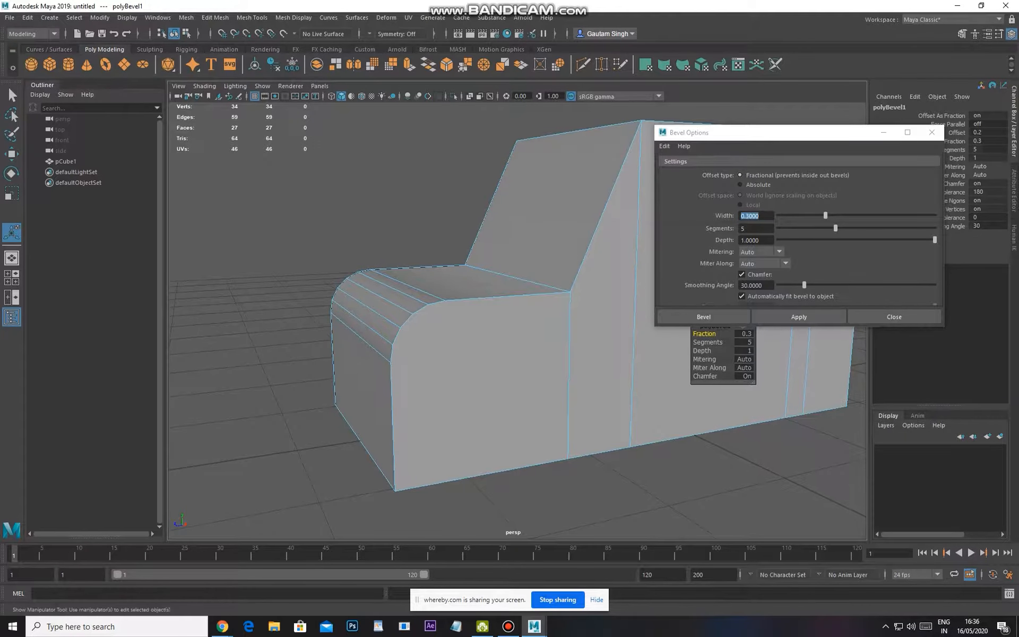
{"action": "key", "text": "ctrl+z"}
{"action": "key", "text": "ctrl+z"}
{"action": "key", "text": "ctrl+z"}
{"action": "key", "text": "ctrl+z"}
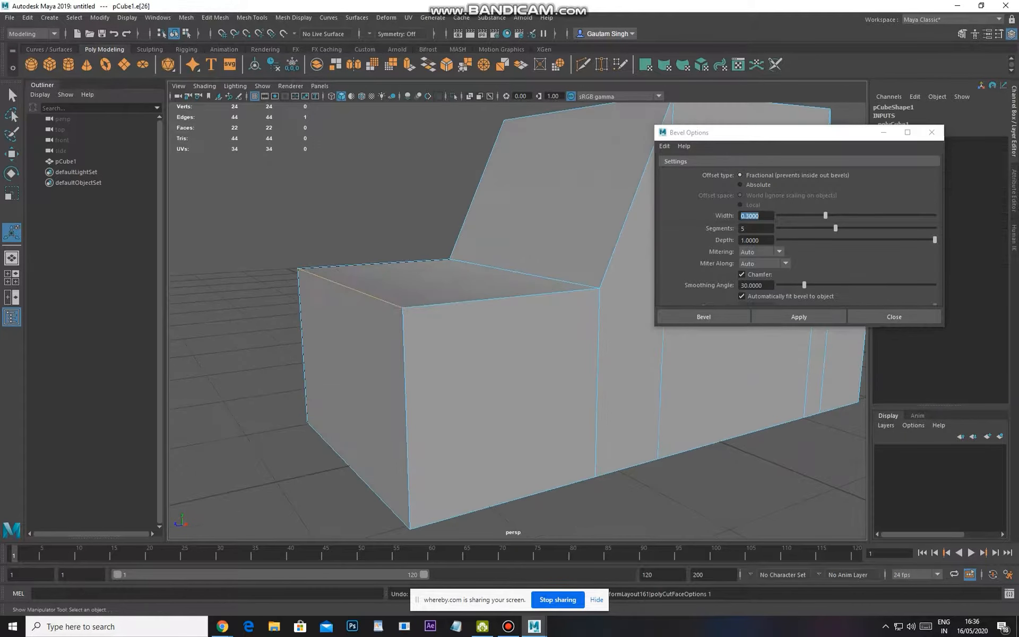
Try a bevel depth of 20 on the hood's upper front edge, and undo it
{"action": "left_click_drag", "start_coordinate": [759, 240], "coordinate": [755, 241]}
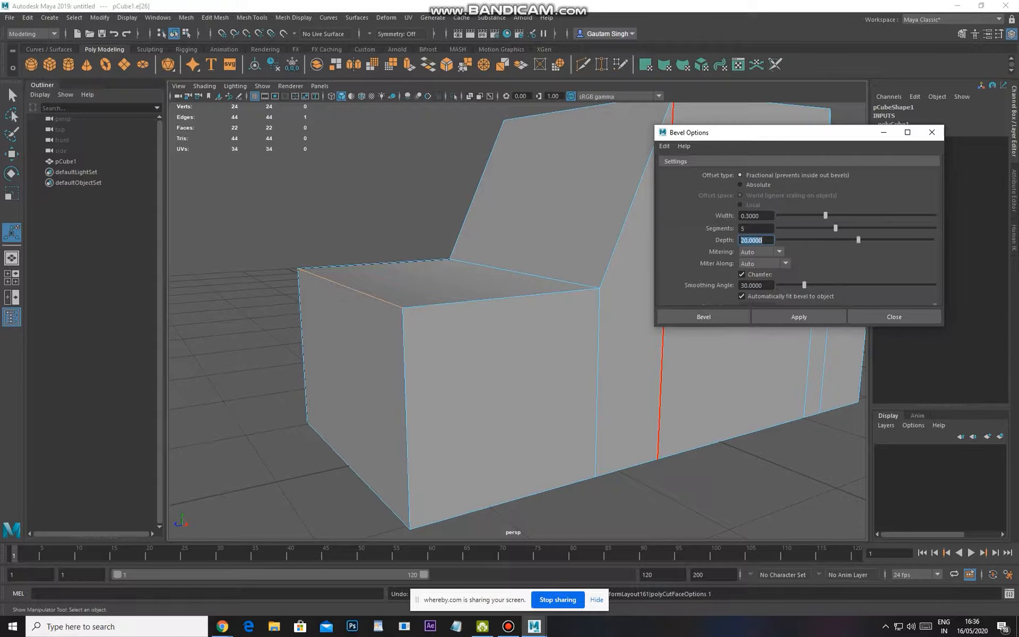
{"action": "left_click", "coordinate": [799, 316]}
{"action": "scroll", "coordinate": [610, 340], "scroll_direction": "down", "scroll_amount": 4}
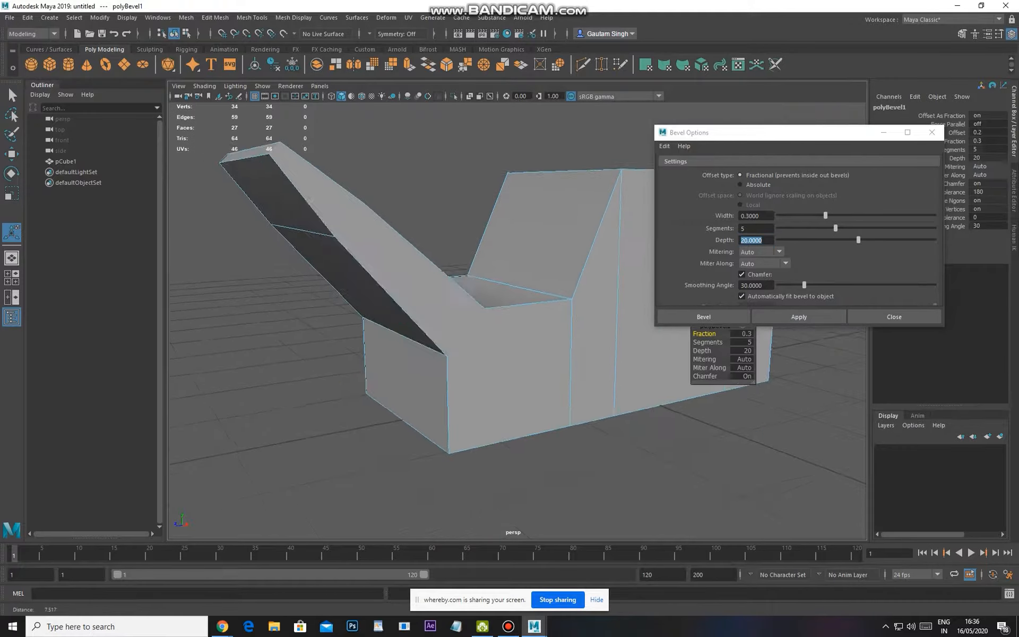
{"action": "left_click_drag", "start_coordinate": [610, 339], "coordinate": [595, 346], "text": "alt"}
{"action": "key", "text": "ctrl+z"}
{"action": "key", "text": "ctrl+z"}
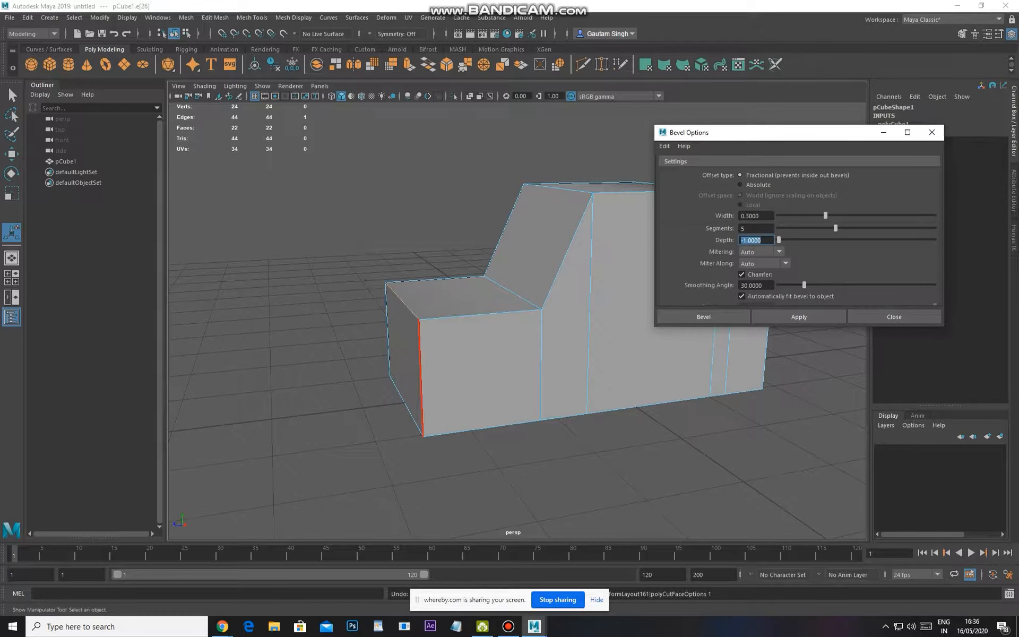
Try a bevel depth of -1 on the hood's upper front edge, and undo it
{"action": "left_click", "coordinate": [799, 317]}
{"action": "mouse_move", "coordinate": [544, 366]}
{"action": "left_mouse_down", "text": "alt"}
{"action": "mouse_move", "coordinate": [522, 337]}
{"action": "mouse_move", "coordinate": [541, 372]}
{"action": "left_mouse_up", "text": "alt"}
{"action": "key", "text": "ctrl+z"}
Set the bevel depth to 1 and bevel the hood's upper front edge, using width 0.3 and 5 segments
{"action": "left_click_drag", "start_coordinate": [763, 240], "coordinate": [738, 240]}
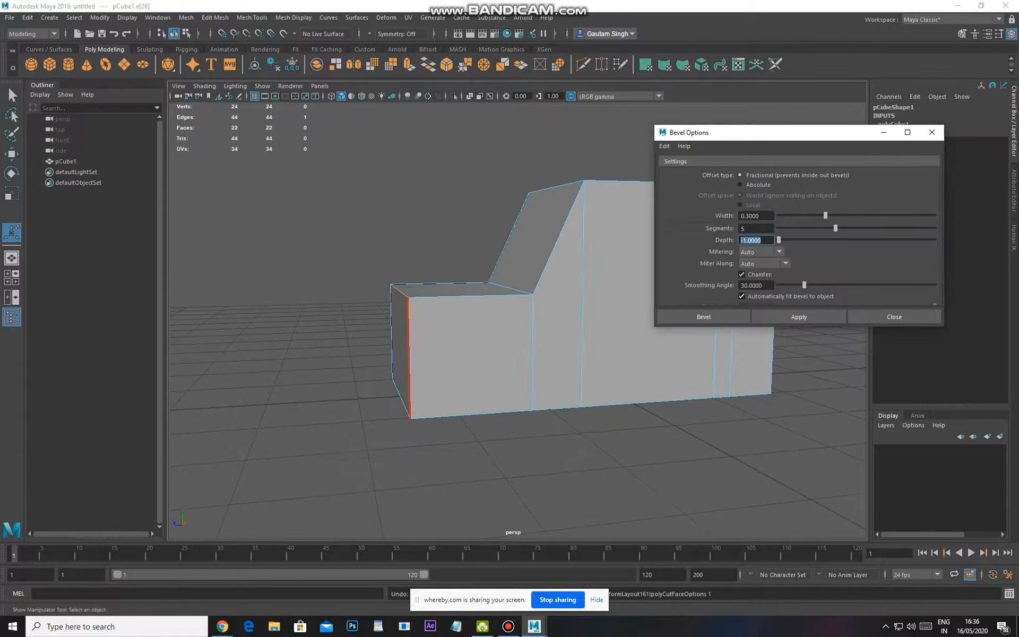
{"action": "left_click", "coordinate": [798, 317]}
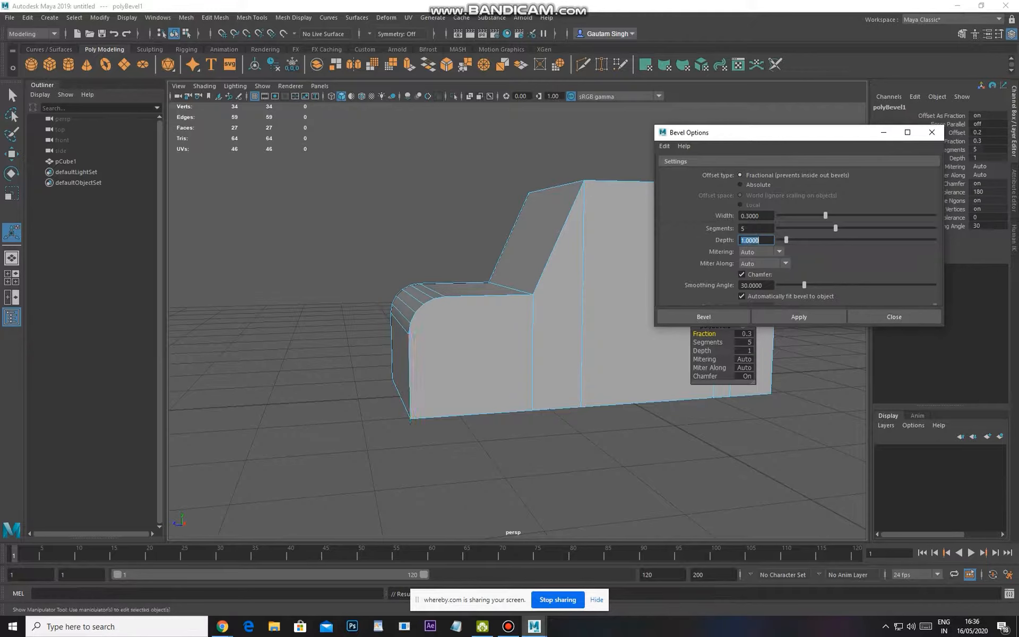
{"action": "scroll", "coordinate": [489, 318], "scroll_direction": "up", "scroll_amount": 3}
{"action": "scroll", "coordinate": [565, 372], "scroll_direction": "up", "scroll_amount": 4}
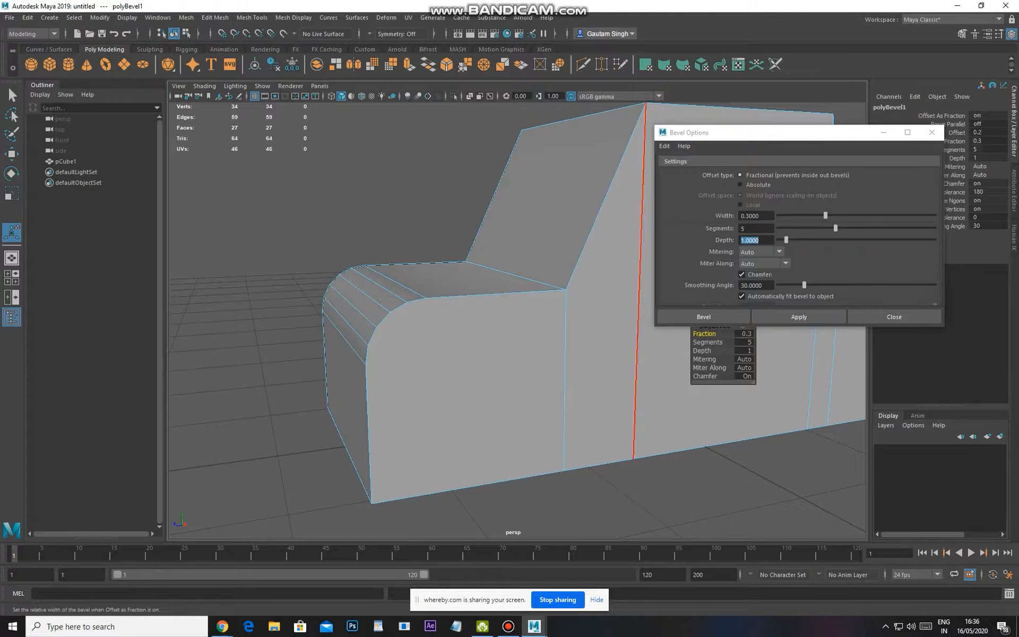
{"action": "scroll", "coordinate": [531, 295], "scroll_direction": "up", "scroll_amount": 2}
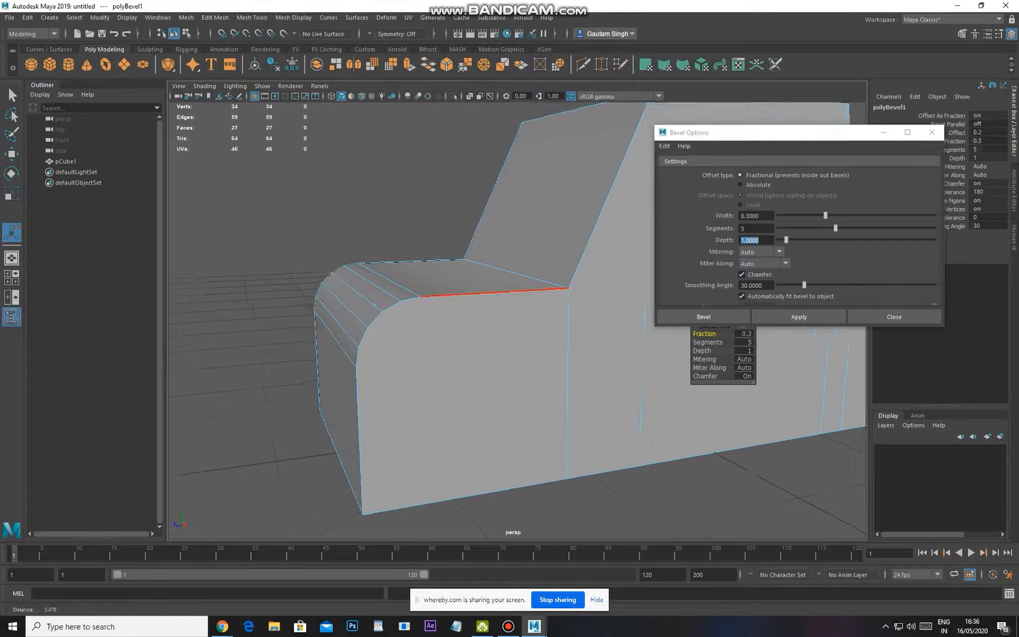
{"action": "left_click_drag", "start_coordinate": [520, 292], "coordinate": [605, 318], "text": "alt"}
{"action": "scroll", "coordinate": [605, 318], "scroll_direction": "down", "scroll_amount": 2}
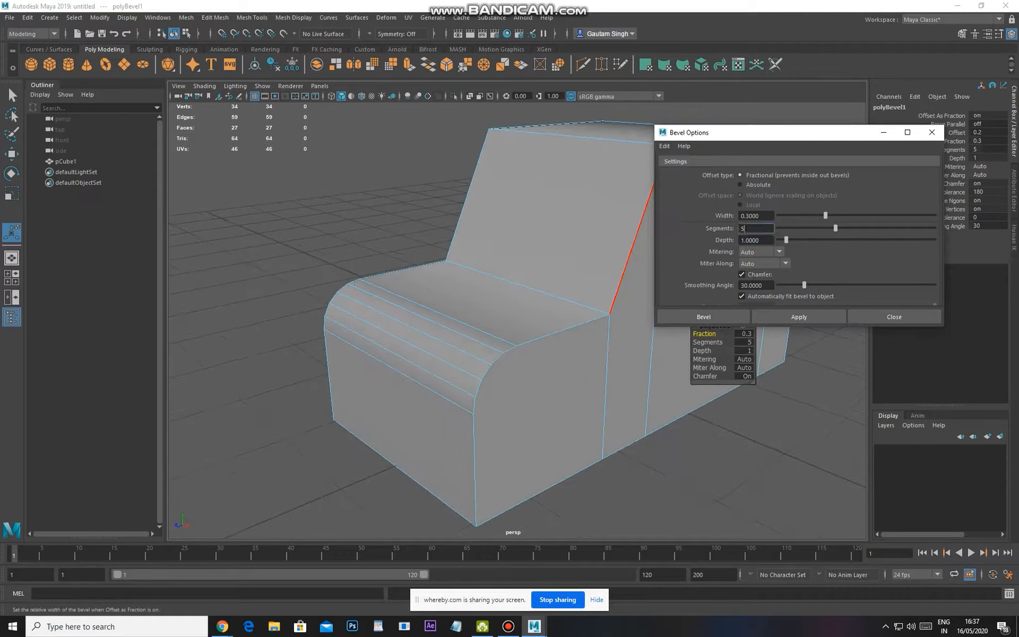
Select the trunk's upper rear edge at the back of the car body
{"action": "left_click_drag", "start_coordinate": [623, 276], "coordinate": [422, 287], "text": "alt"}
{"action": "left_click", "coordinate": [569, 296]}
{"action": "scroll", "coordinate": [569, 296], "scroll_direction": "up", "scroll_amount": 1}
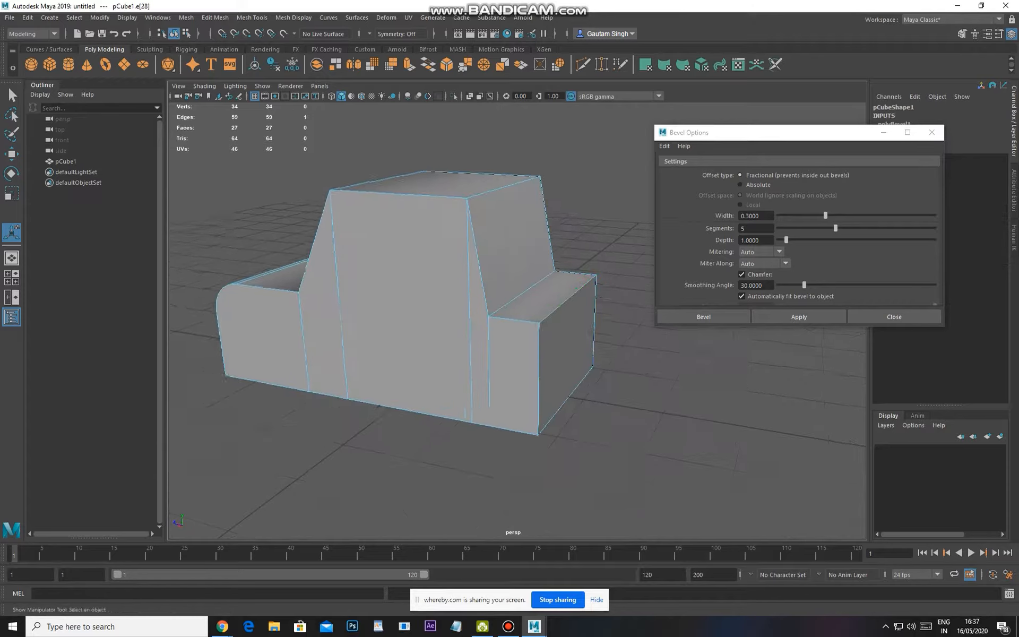
{"action": "left_click_drag", "start_coordinate": [568, 295], "coordinate": [587, 302], "text": "alt"}
{"action": "scroll", "coordinate": [569, 297], "scroll_direction": "up", "scroll_amount": 1}
Try beveling the trunk's upper rear edge with a width of 0.4 and 5 segments, and undo it
{"action": "left_click", "coordinate": [798, 317]}
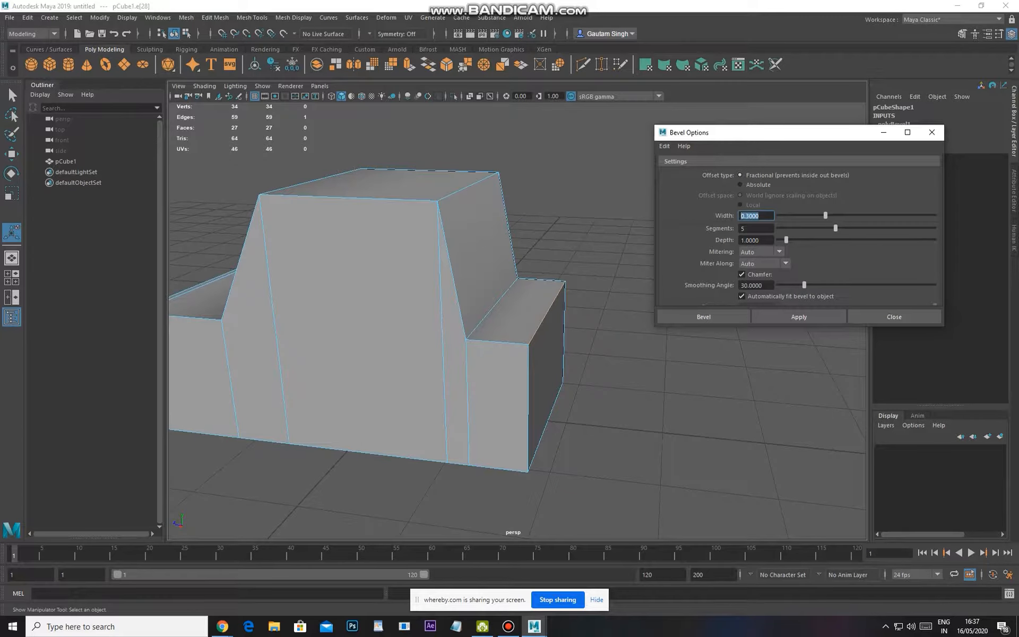
{"action": "left_click", "coordinate": [799, 317]}
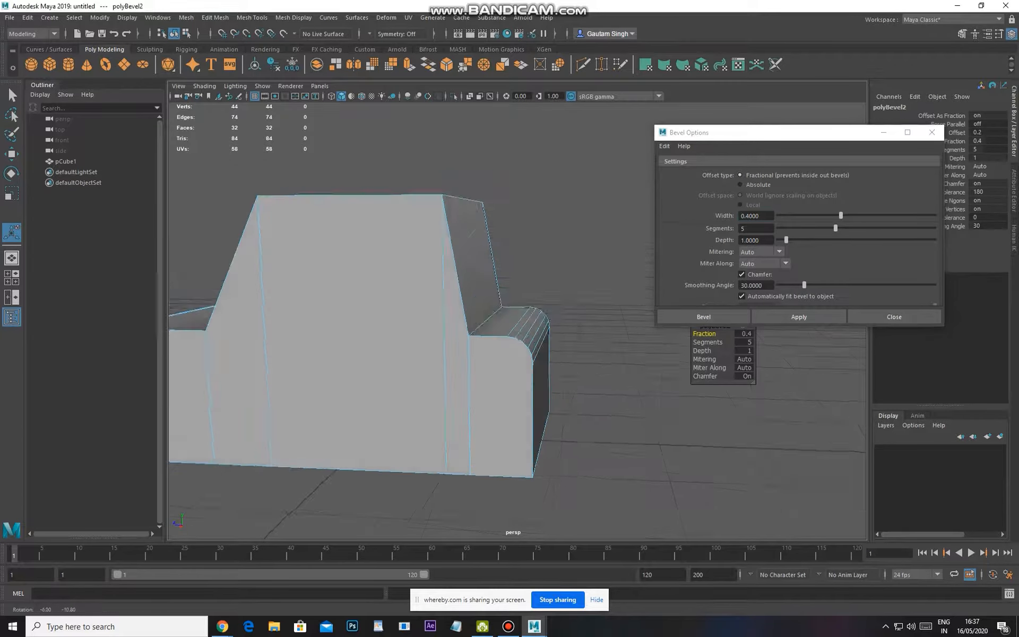
{"action": "key", "text": "ctrl+z"}
{"action": "key", "text": "ctrl+z"}
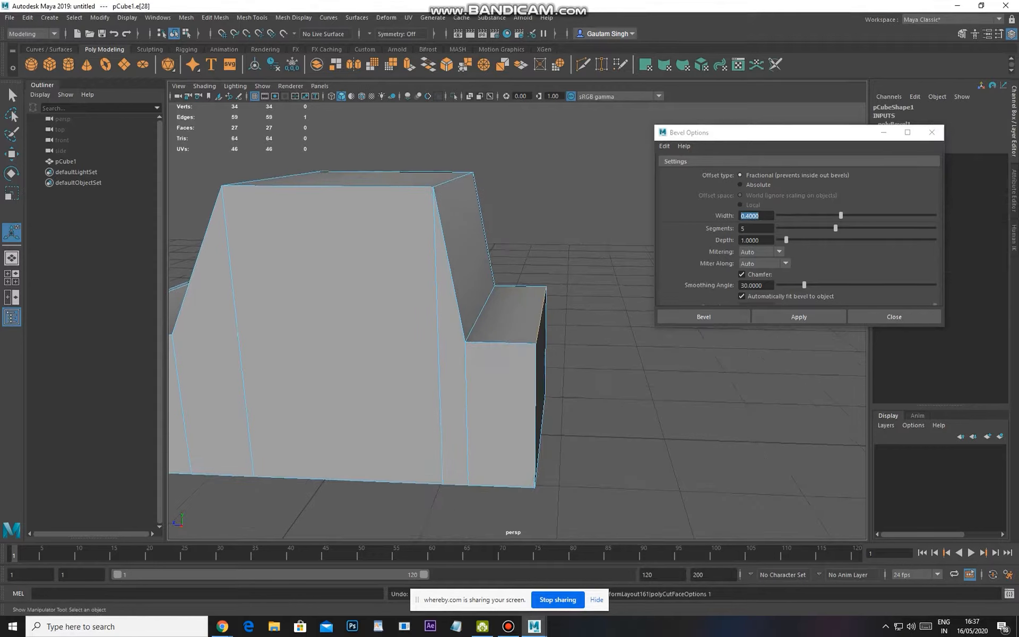
Try a bevel width of 1 on the trunk's upper rear edge, and undo it
{"action": "left_click", "coordinate": [756, 216]}
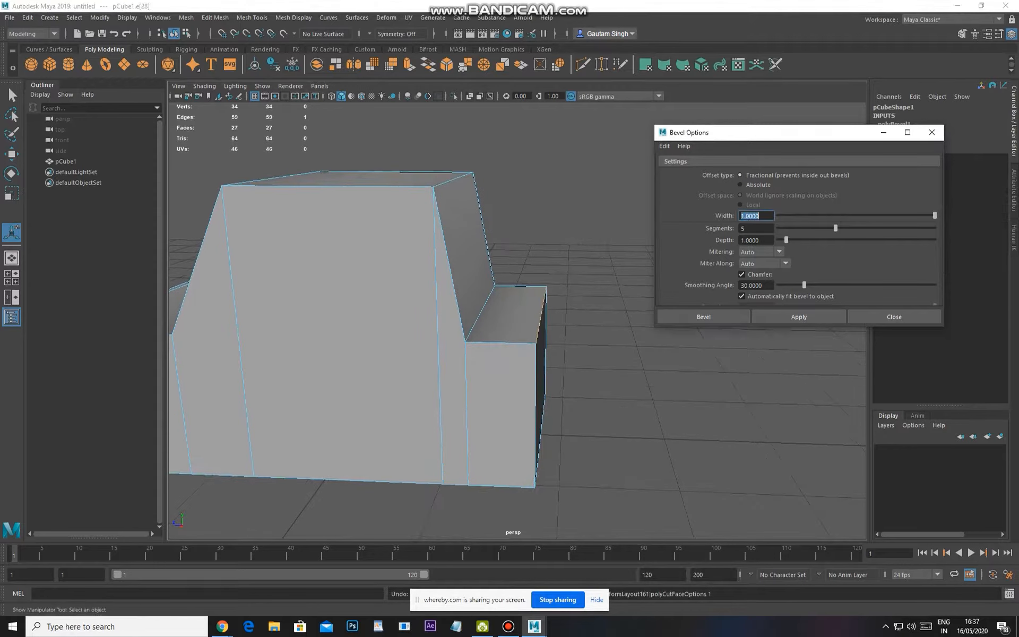
{"action": "left_click", "coordinate": [798, 317]}
{"action": "mouse_move", "coordinate": [595, 366]}
{"action": "left_mouse_down", "text": "alt"}
{"action": "mouse_move", "coordinate": [626, 342]}
{"action": "mouse_move", "coordinate": [597, 344]}
{"action": "left_mouse_up", "text": "alt"}
{"action": "scroll", "coordinate": [626, 342], "scroll_direction": "down", "scroll_amount": 4}
{"action": "key", "text": "ctrl+z"}
{"action": "key", "text": "ctrl+z"}
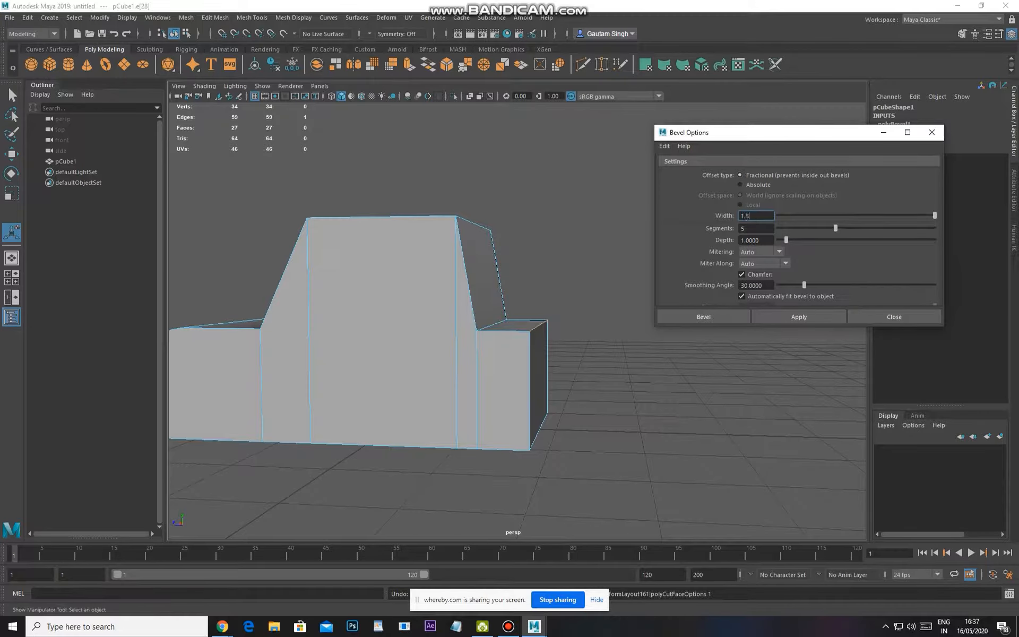
Try a bevel width of 1.5 on the trunk's upper rear edge, and undo it
{"action": "left_click", "coordinate": [799, 317]}
{"action": "left_click_drag", "start_coordinate": [616, 353], "coordinate": [631, 369], "text": "alt"}
{"action": "scroll", "coordinate": [631, 368], "scroll_direction": "up", "scroll_amount": 5}
{"action": "scroll", "coordinate": [631, 368], "scroll_direction": "up", "scroll_amount": 2}
{"action": "middle_click_drag", "start_coordinate": [632, 368], "coordinate": [647, 354], "text": "alt"}
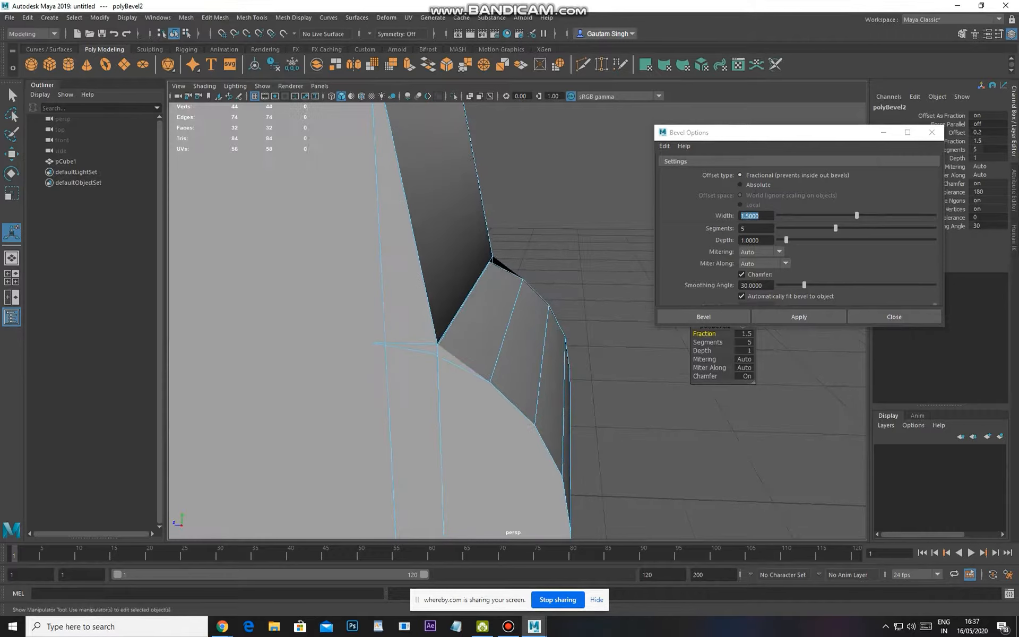
{"action": "left_click_drag", "start_coordinate": [390, 382], "coordinate": [445, 362], "text": "alt"}
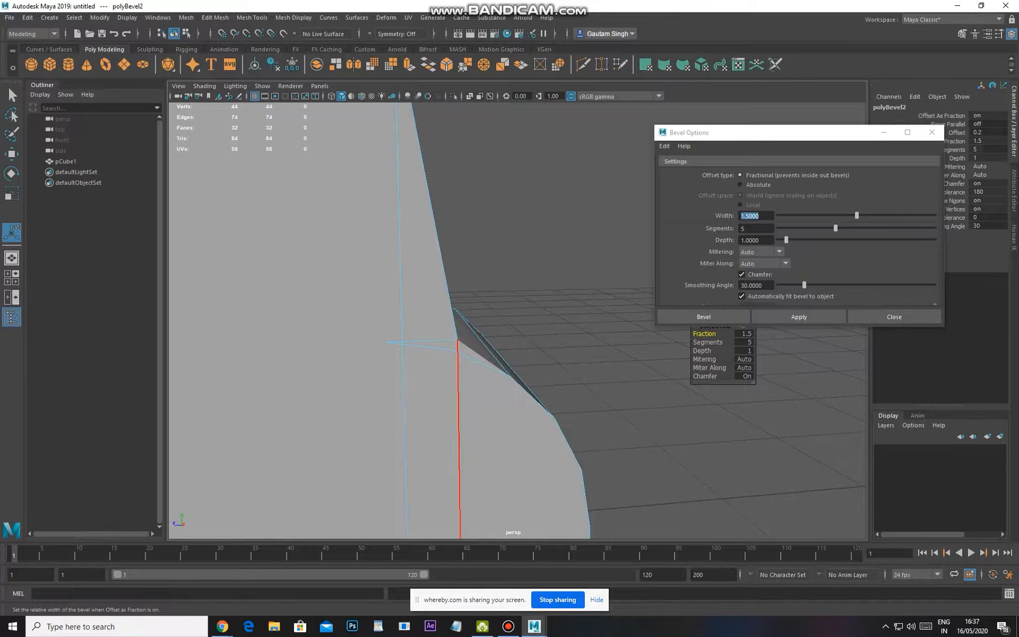
{"action": "key", "text": "ctrl+z"}
{"action": "key", "text": "ctrl+z"}
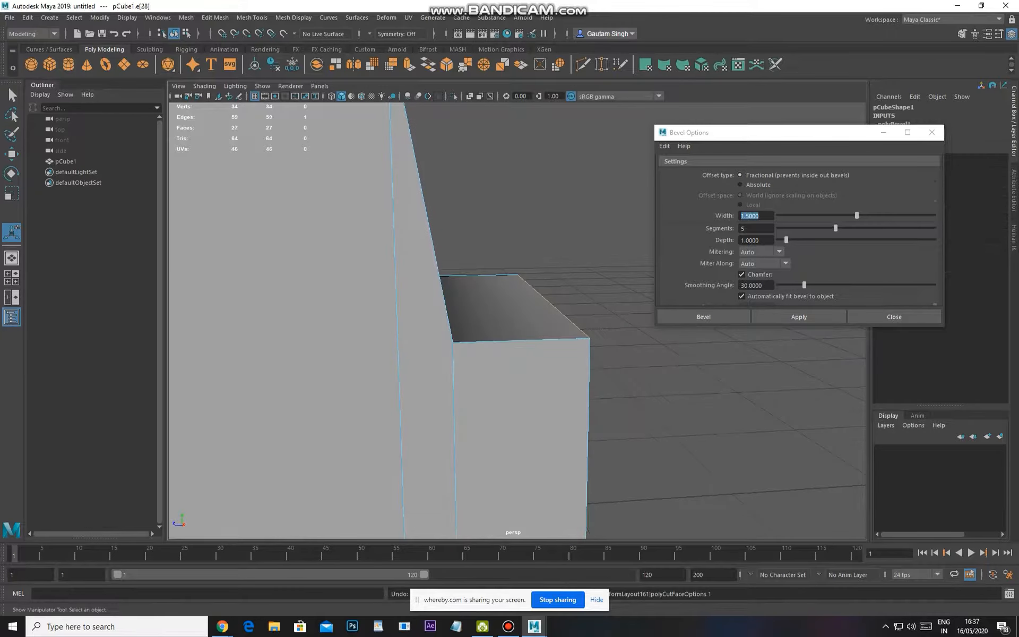
Bevel the trunk's upper rear edge with a width of 1.2 and 5 segments
{"action": "left_click", "coordinate": [756, 216]}
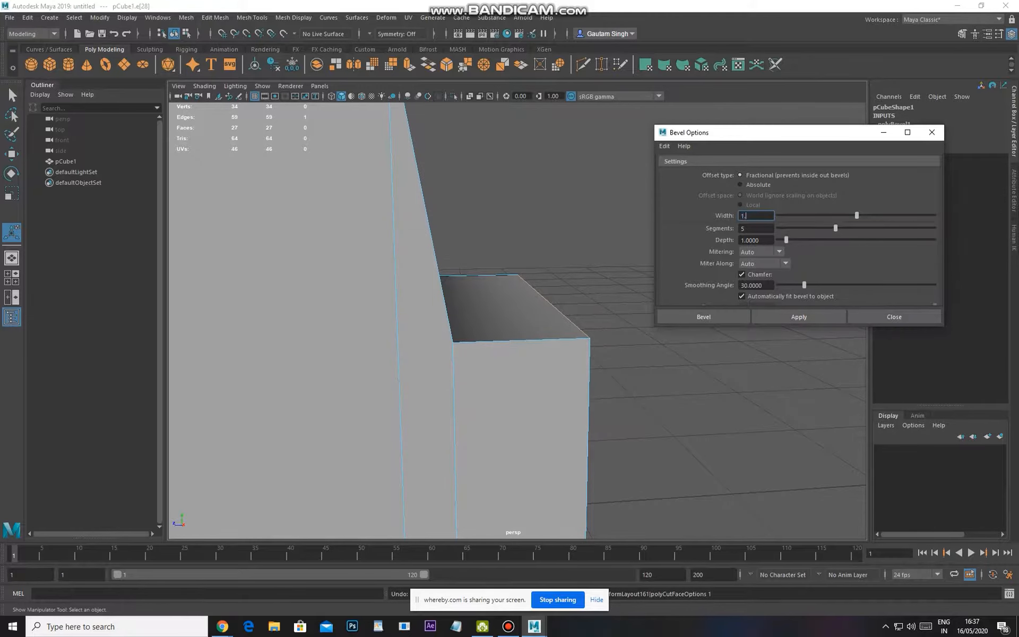
{"action": "left_click", "coordinate": [799, 317]}
{"action": "left_click_drag", "start_coordinate": [563, 372], "coordinate": [339, 390], "text": "alt"}
Select the two vertices where the beveled trunk meets the base of the rear window and raise them slightly
{"action": "key", "text": "q"}
{"action": "key", "text": "F9"}
{"action": "right_click_drag", "start_coordinate": [340, 390], "coordinate": [305, 387], "text": "alt"}
{"action": "left_click_drag", "start_coordinate": [478, 382], "coordinate": [350, 374], "text": "alt"}
{"action": "left_click_drag", "start_coordinate": [562, 340], "coordinate": [518, 341], "text": "alt"}
{"action": "key", "text": "w"}
{"action": "left_click", "coordinate": [11, 174]}
{"action": "left_click", "coordinate": [11, 154]}
{"action": "left_click_drag", "start_coordinate": [546, 270], "coordinate": [676, 282]}
{"action": "left_click_drag", "start_coordinate": [472, 311], "coordinate": [471, 307]}
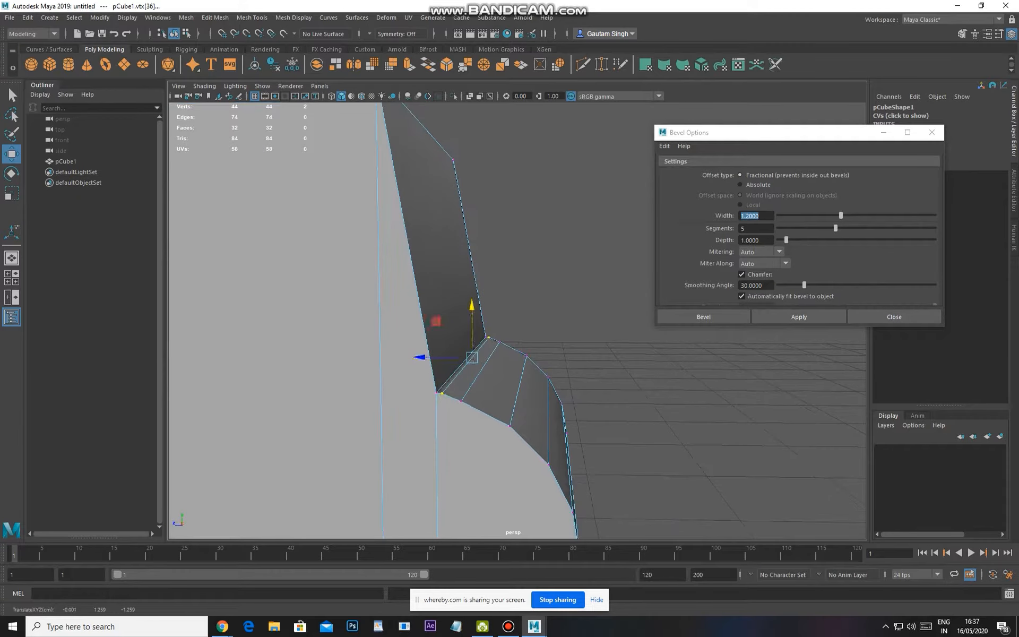
Return to object mode and select the whole car body
{"action": "right_click_drag", "start_coordinate": [472, 308], "coordinate": [504, 281]}
{"action": "left_click", "coordinate": [573, 265]}
{"action": "scroll", "coordinate": [531, 297], "scroll_direction": "down", "scroll_amount": 5}
{"action": "left_click", "coordinate": [456, 319]}
{"action": "left_click_drag", "start_coordinate": [456, 319], "coordinate": [567, 347], "text": "alt"}
{"action": "scroll", "coordinate": [557, 356], "scroll_direction": "down", "scroll_amount": 5}
{"action": "scroll", "coordinate": [567, 347], "scroll_direction": "up", "scroll_amount": 3}
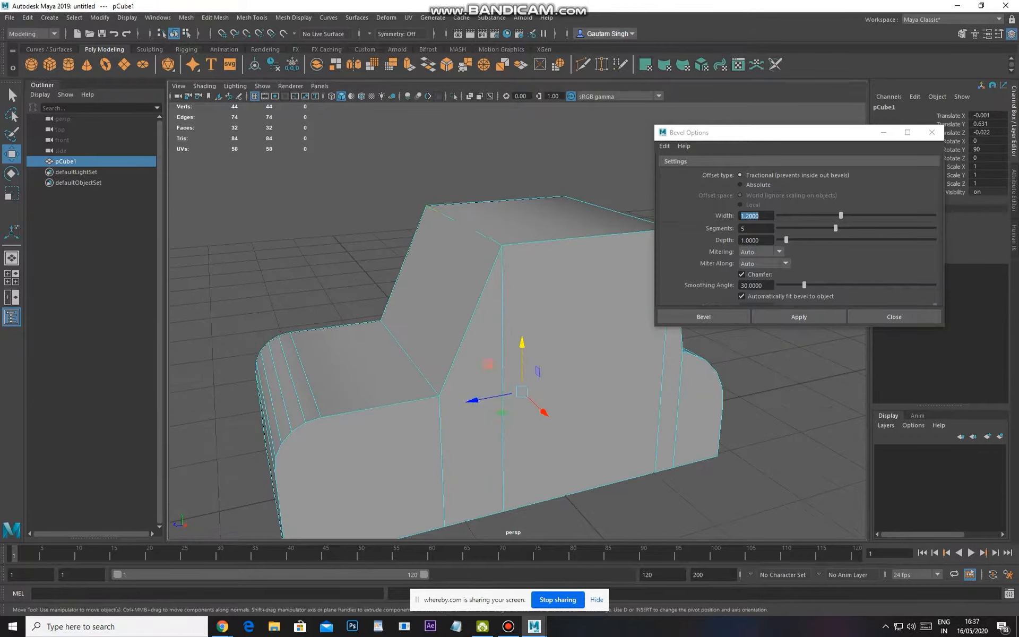
Bevel the roof's front and rear edges with a width of 0.3 and 4 segments, and return to object mode
{"action": "right_click_drag", "start_coordinate": [476, 325], "coordinate": [477, 291]}
{"action": "left_click", "coordinate": [464, 225]}
{"action": "middle_click_drag", "start_coordinate": [495, 265], "coordinate": [448, 276], "text": "alt"}
{"action": "left_click", "coordinate": [574, 223], "text": "shift"}
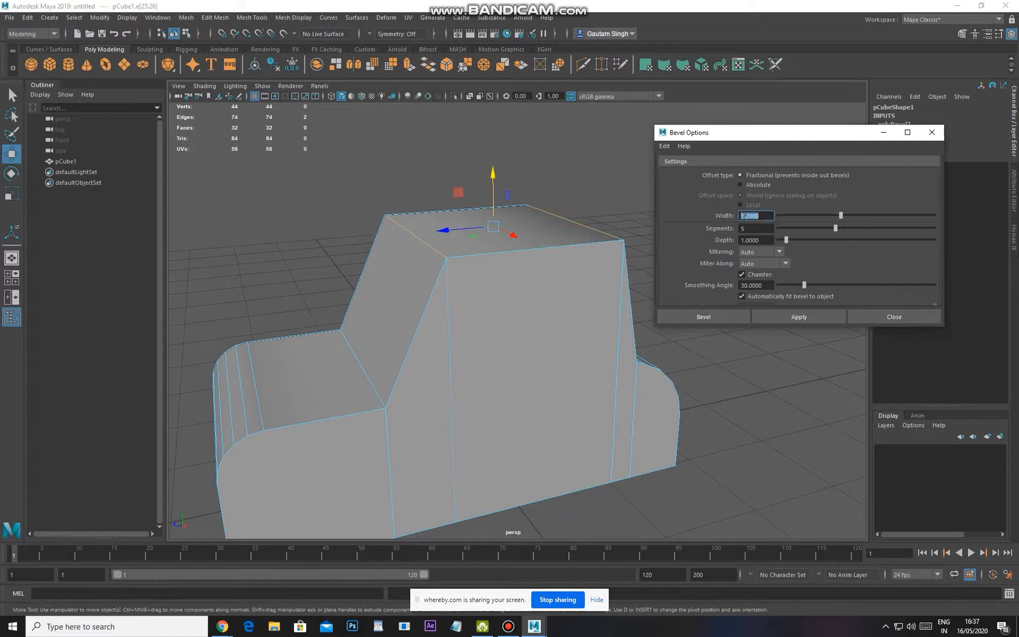
{"action": "key", "text": "Tab"}
{"action": "left_click", "coordinate": [799, 316]}
{"action": "left_click_drag", "start_coordinate": [510, 367], "coordinate": [433, 334], "text": "alt"}
{"action": "scroll", "coordinate": [431, 361], "scroll_direction": "down", "scroll_amount": 3}
{"action": "key", "text": "q"}
{"action": "right_click_drag", "start_coordinate": [408, 294], "coordinate": [443, 255]}
{"action": "left_click", "coordinate": [451, 212]}
{"action": "mouse_move", "coordinate": [451, 212]}
{"action": "left_mouse_down", "text": "alt"}
{"action": "mouse_move", "coordinate": [536, 244]}
{"action": "mouse_move", "coordinate": [462, 220]}
{"action": "left_mouse_up", "text": "alt"}
Switch to the browser to study the car silhouette reference, and return to Maya's perspective view
{"action": "left_click", "coordinate": [222, 626]}
{"action": "left_click", "coordinate": [164, 575]}
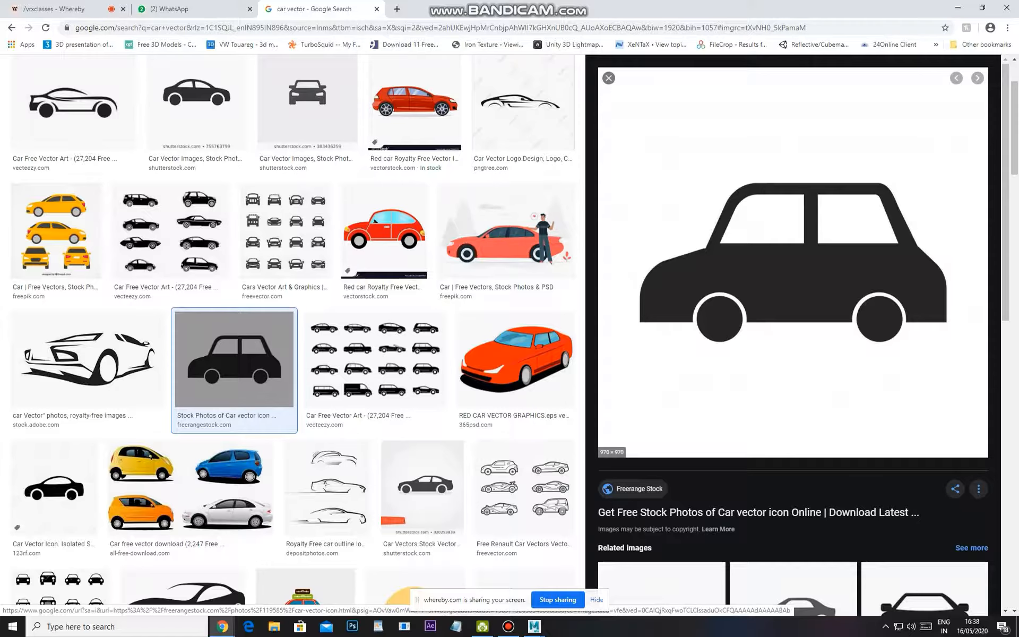
{"action": "left_click", "coordinate": [223, 626]}
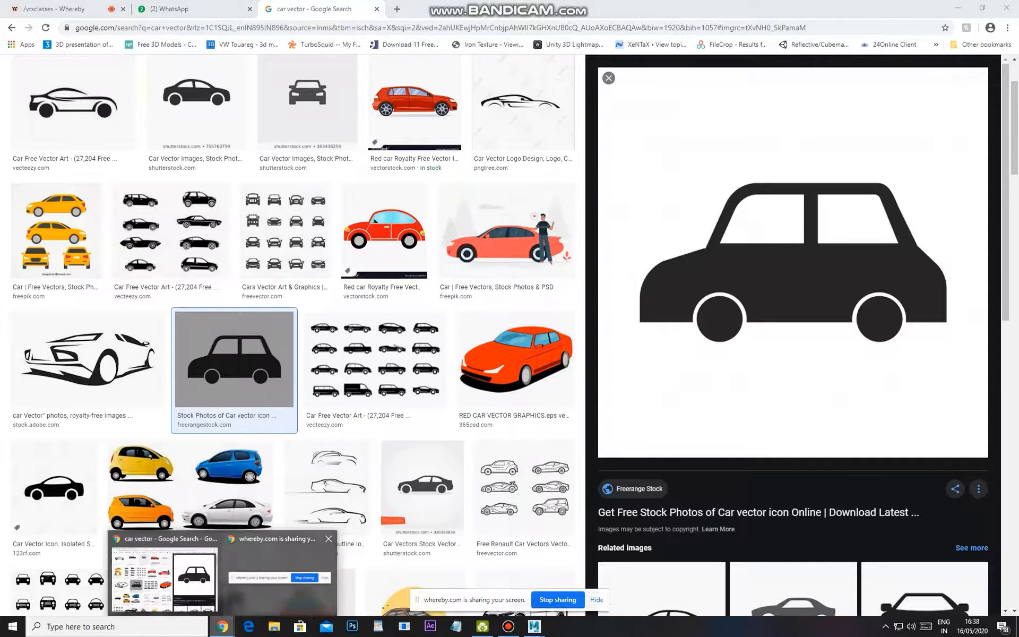
{"action": "left_click", "coordinate": [535, 626]}
{"action": "key", "text": "space"}
{"action": "left_click_drag", "start_coordinate": [485, 365], "coordinate": [576, 371]}
{"action": "scroll", "coordinate": [512, 364], "scroll_direction": "down", "scroll_amount": 4}
{"action": "key", "text": "space"}
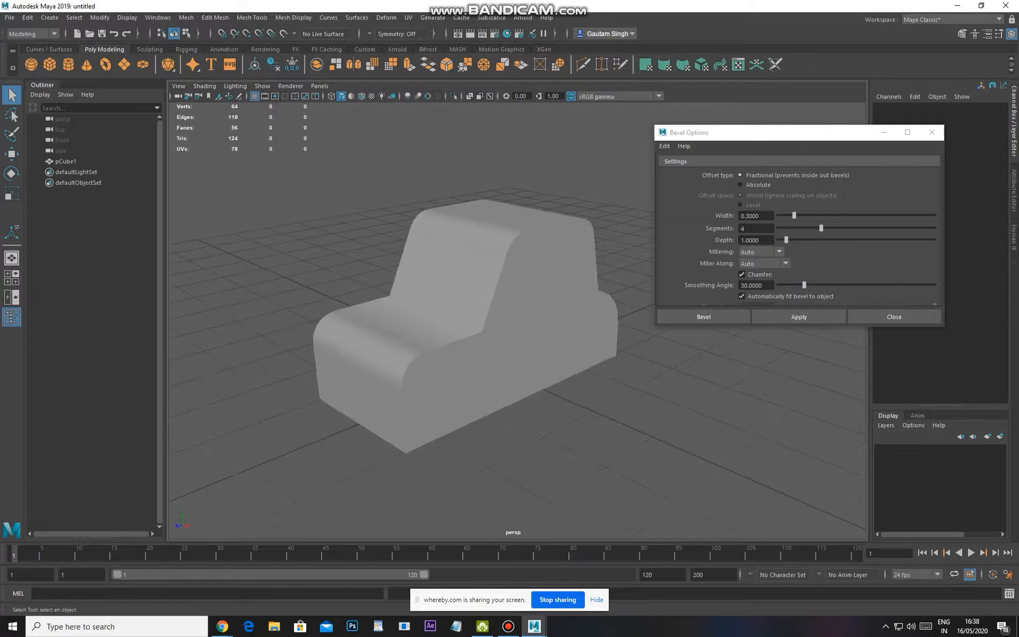
Draw a thin polygon cylinder beside the car as a wheel, with radius about 0.32 and height about 0.14
{"action": "left_click", "coordinate": [68, 65]}
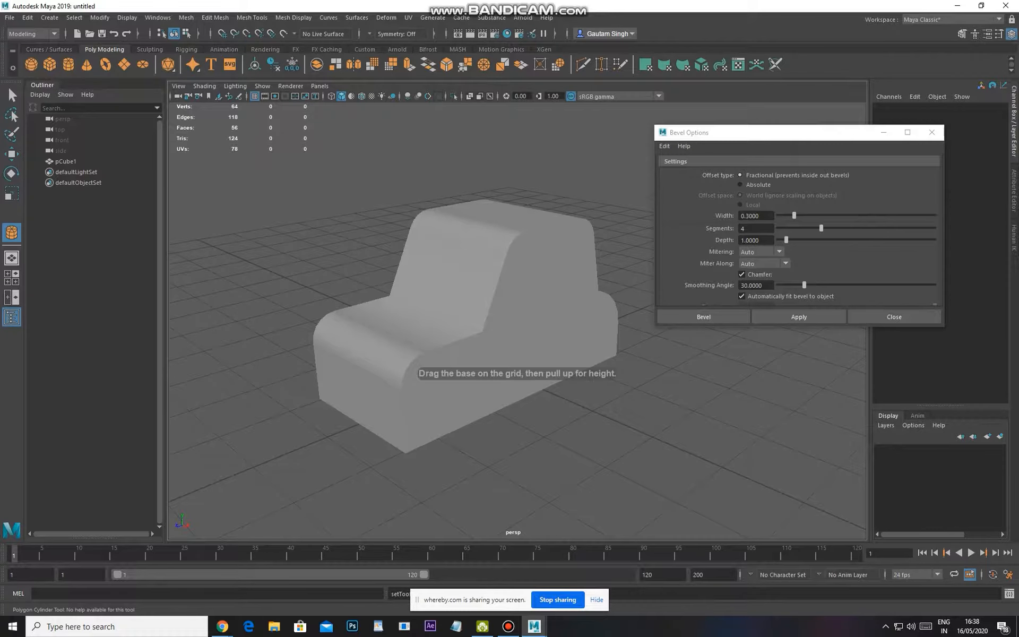
{"action": "middle_click_drag", "start_coordinate": [531, 350], "coordinate": [427, 303], "text": "alt"}
{"action": "left_click_drag", "start_coordinate": [427, 303], "coordinate": [438, 345], "text": "alt"}
{"action": "left_click_drag", "start_coordinate": [514, 447], "coordinate": [530, 387]}
Set the wheel cylinder's Z rotation to 90 and close the bevel options
{"action": "key", "text": "w"}
{"action": "key", "text": "e"}
{"action": "left_click_drag", "start_coordinate": [514, 334], "coordinate": [518, 413]}
{"action": "left_click_drag", "start_coordinate": [852, 133], "coordinate": [780, 267]}
{"action": "left_click", "coordinate": [861, 267]}
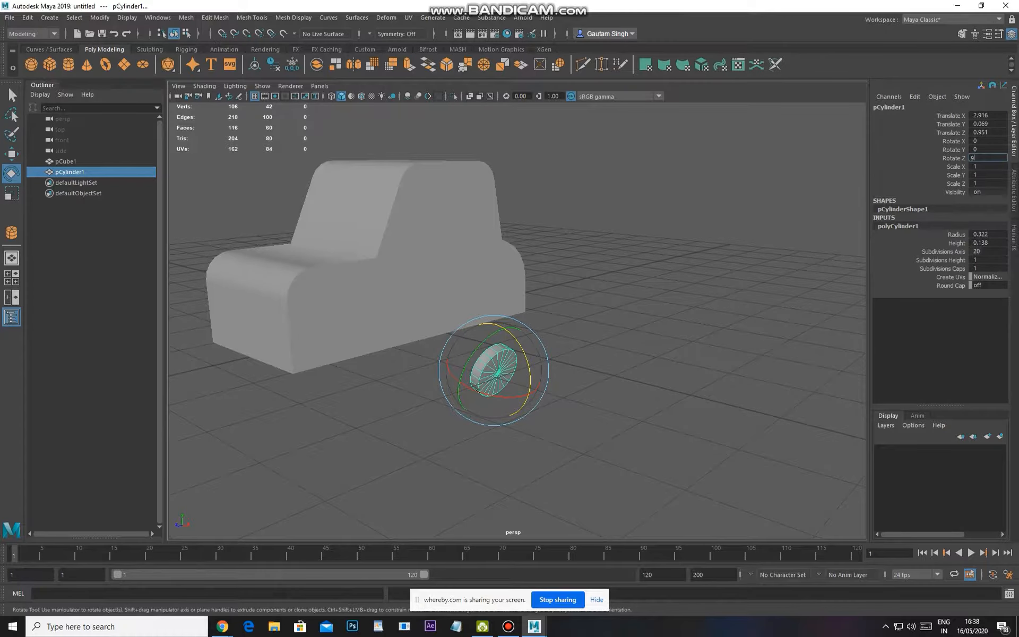
{"action": "type", "text": "0"}
{"action": "key", "text": "Return"}
Move the wheel under the hood against the car's side, at about X 1.05 and Z 1.27
{"action": "left_click_drag", "start_coordinate": [584, 371], "coordinate": [431, 354], "text": "alt"}
{"action": "key", "text": "w"}
{"action": "key", "text": "f"}
{"action": "key", "text": "space"}
{"action": "left_click_drag", "start_coordinate": [375, 377], "coordinate": [485, 430]}
{"action": "scroll", "coordinate": [442, 395], "scroll_direction": "up", "scroll_amount": 6}
{"action": "scroll", "coordinate": [497, 424], "scroll_direction": "up", "scroll_amount": 3}
{"action": "key", "text": "space"}
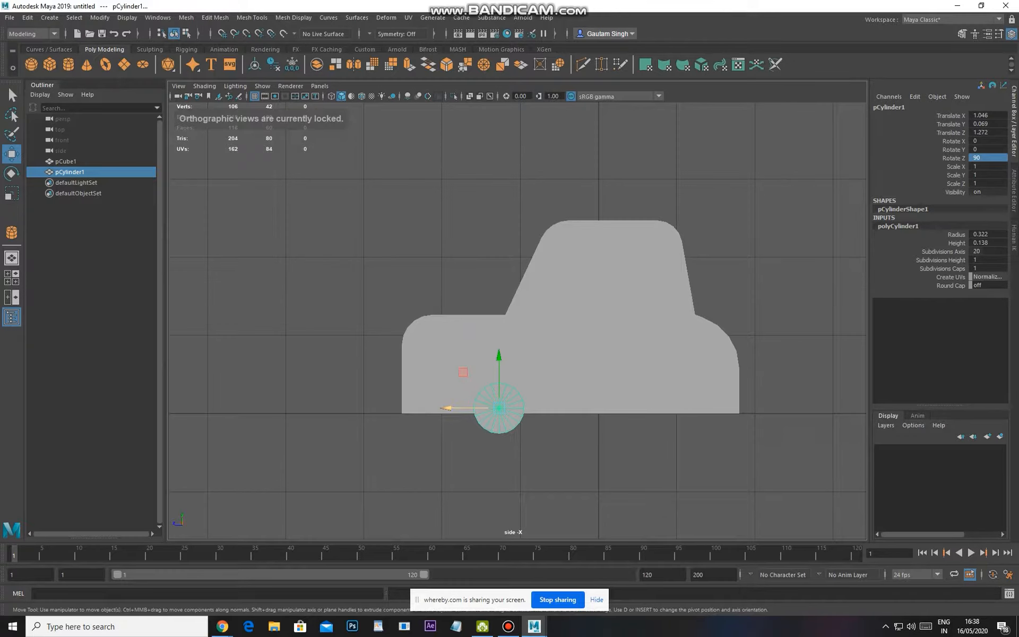
{"action": "key", "text": "space"}
{"action": "mouse_move", "coordinate": [454, 357]}
{"action": "left_mouse_down"}
{"action": "mouse_move", "coordinate": [455, 329]}
{"action": "mouse_move", "coordinate": [563, 340]}
{"action": "mouse_move", "coordinate": [502, 331]}
{"action": "mouse_move", "coordinate": [485, 369]}
{"action": "mouse_move", "coordinate": [493, 373]}
{"action": "mouse_move", "coordinate": [468, 373]}
{"action": "left_mouse_up"}
{"action": "scroll", "coordinate": [486, 369], "scroll_direction": "down", "scroll_amount": 5}
Duplicate the front wheel and move the copy to the rear of the car, at about Z -0.78
{"action": "left_click", "coordinate": [27, 18]}
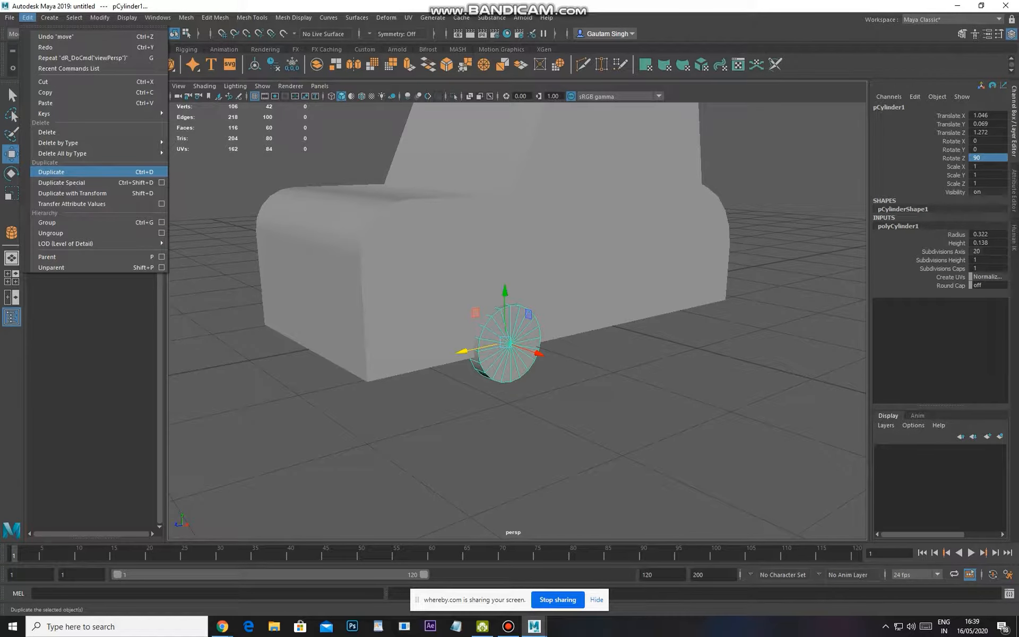
{"action": "left_click_drag", "start_coordinate": [509, 329], "coordinate": [475, 336], "text": "alt"}
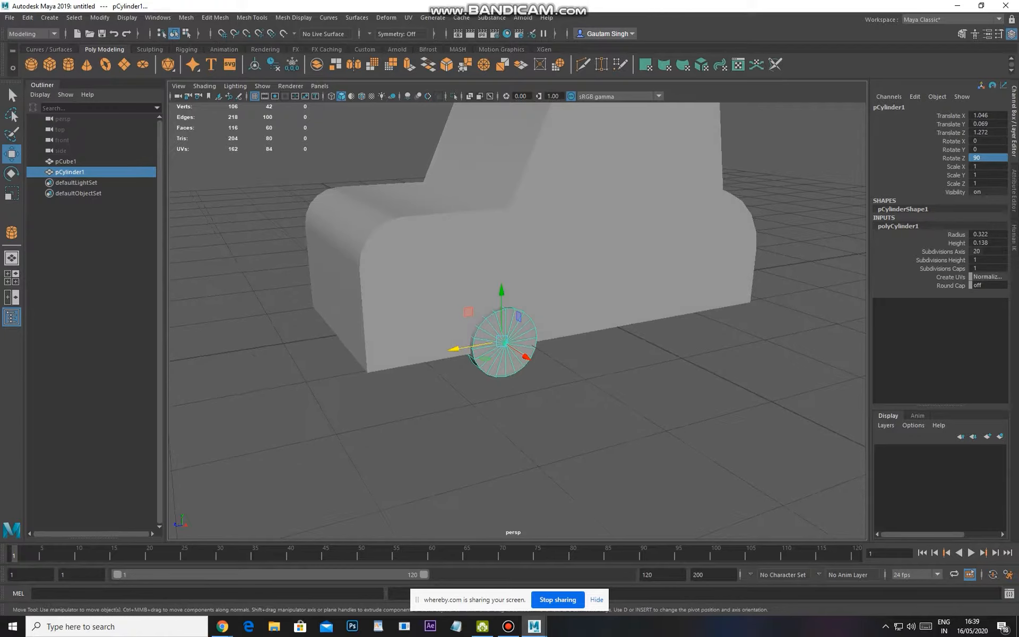
{"action": "key", "text": "ctrl+d"}
{"action": "left_click_drag", "start_coordinate": [454, 348], "coordinate": [626, 307]}
Duplicate both wheels and move the copies to the opposite side of the car, at about X -1.16
{"action": "left_click", "coordinate": [501, 340]}
{"action": "left_click", "coordinate": [687, 319], "text": "shift"}
{"action": "left_click_drag", "start_coordinate": [687, 319], "coordinate": [785, 309], "text": "alt"}
{"action": "scroll", "coordinate": [785, 309], "scroll_direction": "down", "scroll_amount": 3}
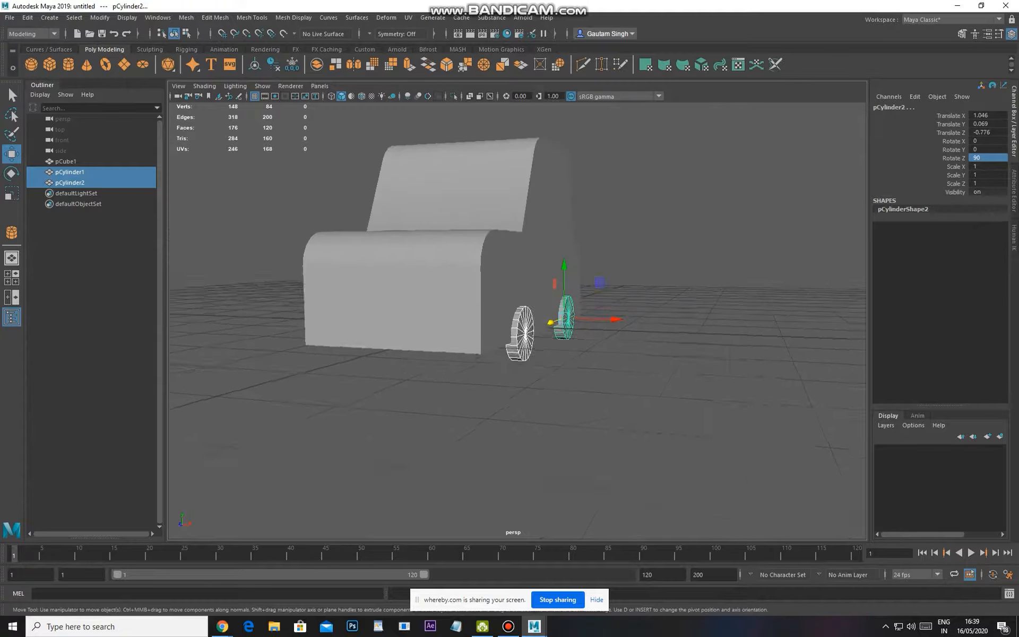
{"action": "key", "text": "ctrl+d"}
{"action": "left_click_drag", "start_coordinate": [535, 356], "coordinate": [428, 337], "text": "alt"}
{"action": "left_click_drag", "start_coordinate": [429, 337], "coordinate": [436, 378], "text": "alt"}
{"action": "key", "text": "space"}
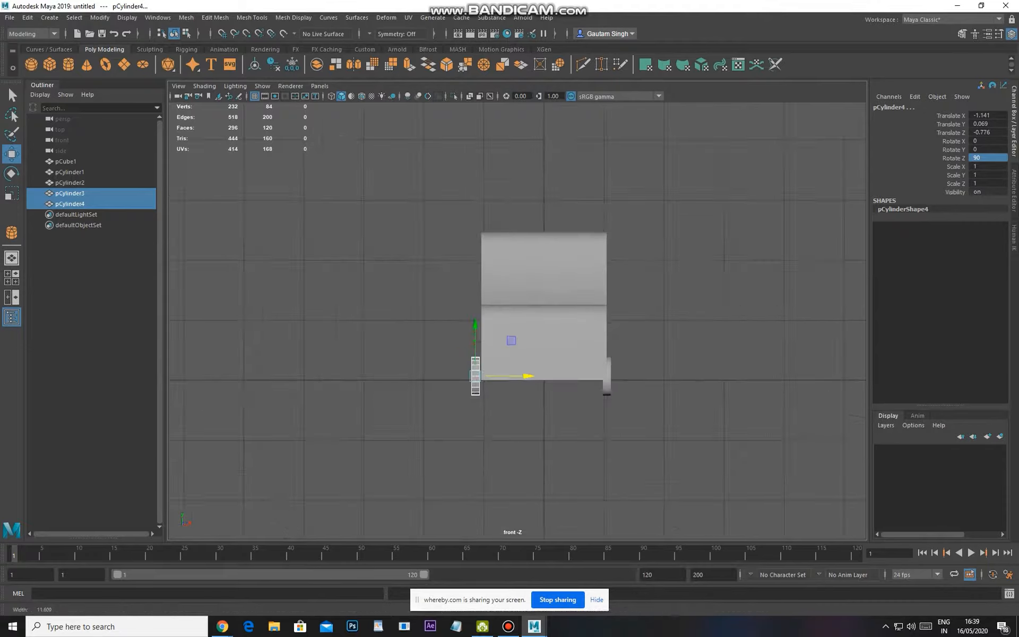
{"action": "scroll", "coordinate": [437, 377], "scroll_direction": "up", "scroll_amount": 5}
{"action": "middle_click_drag", "start_coordinate": [436, 378], "coordinate": [433, 251], "text": "alt"}
{"action": "scroll", "coordinate": [433, 251], "scroll_direction": "down", "scroll_amount": 1}
{"action": "scroll", "coordinate": [433, 251], "scroll_direction": "up", "scroll_amount": 2}
{"action": "left_click_drag", "start_coordinate": [482, 285], "coordinate": [480, 285]}
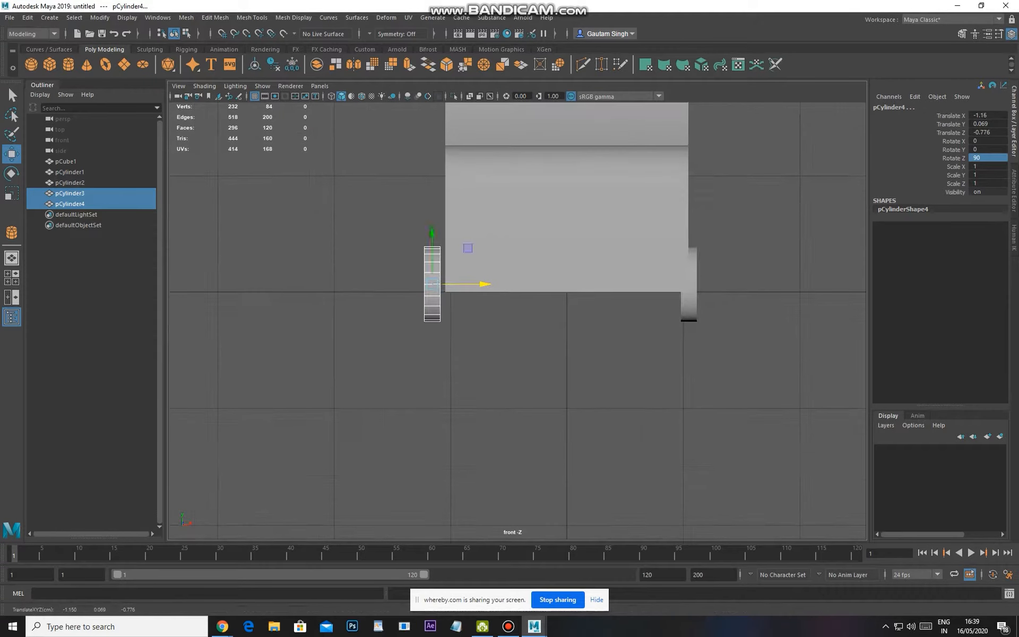
Move the original front and rear wheels outward from the car body to about X 1.14
{"action": "left_click_drag", "start_coordinate": [675, 342], "coordinate": [708, 310]}
{"action": "scroll", "coordinate": [708, 310], "scroll_direction": "up", "scroll_amount": 1}
{"action": "middle_click_drag", "start_coordinate": [708, 310], "coordinate": [696, 318], "text": "alt"}
{"action": "left_click_drag", "start_coordinate": [745, 287], "coordinate": [757, 287]}
{"action": "key", "text": "space"}
{"action": "left_click_drag", "start_coordinate": [628, 391], "coordinate": [480, 371]}
{"action": "left_click", "coordinate": [557, 404]}
{"action": "left_click_drag", "start_coordinate": [557, 404], "coordinate": [662, 391], "text": "alt"}
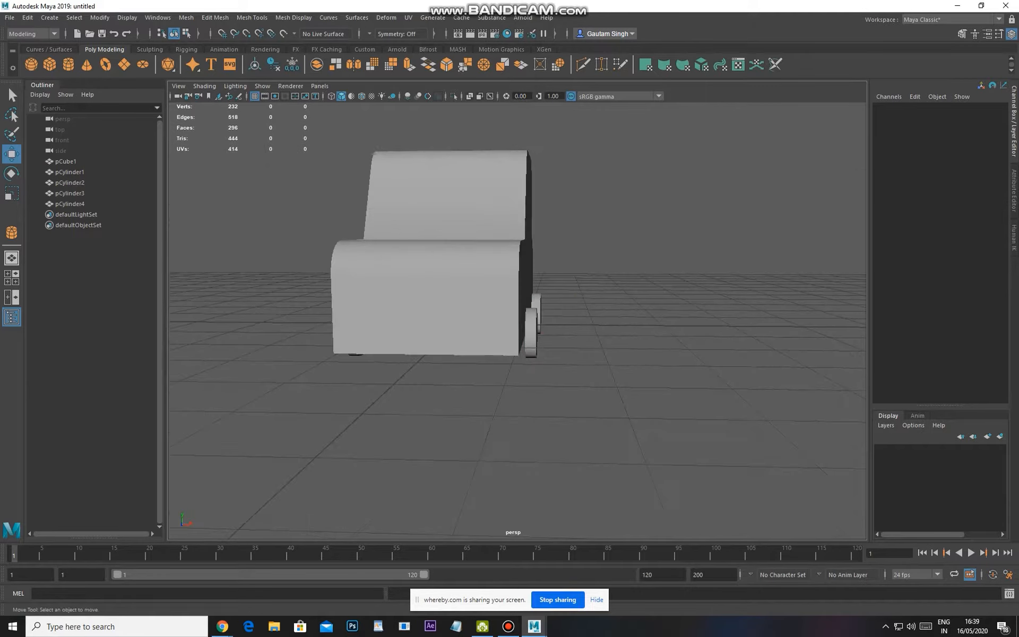
Select the original front and rear wheels and move them slightly inward to the body's side
{"action": "left_click", "coordinate": [530, 335]}
{"action": "left_click", "coordinate": [538, 308], "text": "shift"}
{"action": "key", "text": "space"}
{"action": "left_click_drag", "start_coordinate": [491, 364], "coordinate": [490, 404]}
{"action": "scroll", "coordinate": [517, 371], "scroll_direction": "up", "scroll_amount": 1}
{"action": "middle_click_drag", "start_coordinate": [517, 371], "coordinate": [503, 393], "text": "alt"}
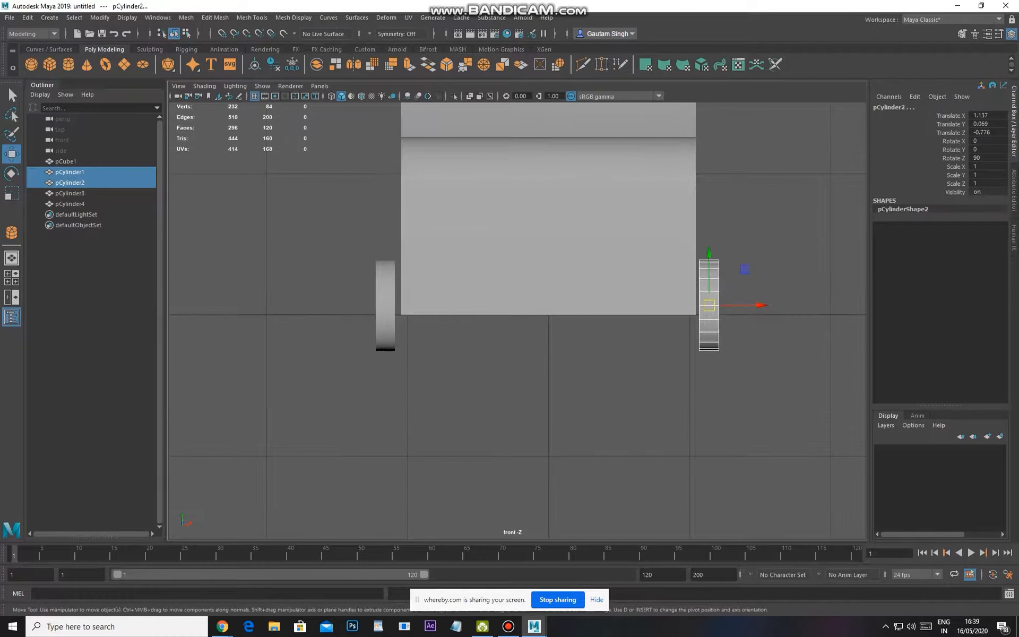
{"action": "left_click_drag", "start_coordinate": [756, 305], "coordinate": [739, 305]}
Move the two duplicated wheels inward to the body's opposite side, and deselect them
{"action": "left_click_drag", "start_coordinate": [367, 249], "coordinate": [398, 358]}
{"action": "left_click_drag", "start_coordinate": [427, 305], "coordinate": [450, 305]}
{"action": "key", "text": "space"}
{"action": "left_click_drag", "start_coordinate": [455, 348], "coordinate": [411, 342]}
{"action": "left_click", "coordinate": [324, 414]}
Select the car body and inspect its front wheel area in the side view
{"action": "left_click_drag", "start_coordinate": [578, 305], "coordinate": [558, 292], "text": "alt"}
{"action": "left_click", "coordinate": [541, 318]}
{"action": "key", "text": "space"}
{"action": "scroll", "coordinate": [558, 294], "scroll_direction": "up", "scroll_amount": 2}
{"action": "scroll", "coordinate": [557, 318], "scroll_direction": "up", "scroll_amount": 5}
{"action": "middle_click_drag", "start_coordinate": [555, 339], "coordinate": [583, 216], "text": "alt"}
{"action": "scroll", "coordinate": [583, 215], "scroll_direction": "up", "scroll_amount": 1}
{"action": "scroll", "coordinate": [518, 320], "scroll_direction": "up", "scroll_amount": 1}
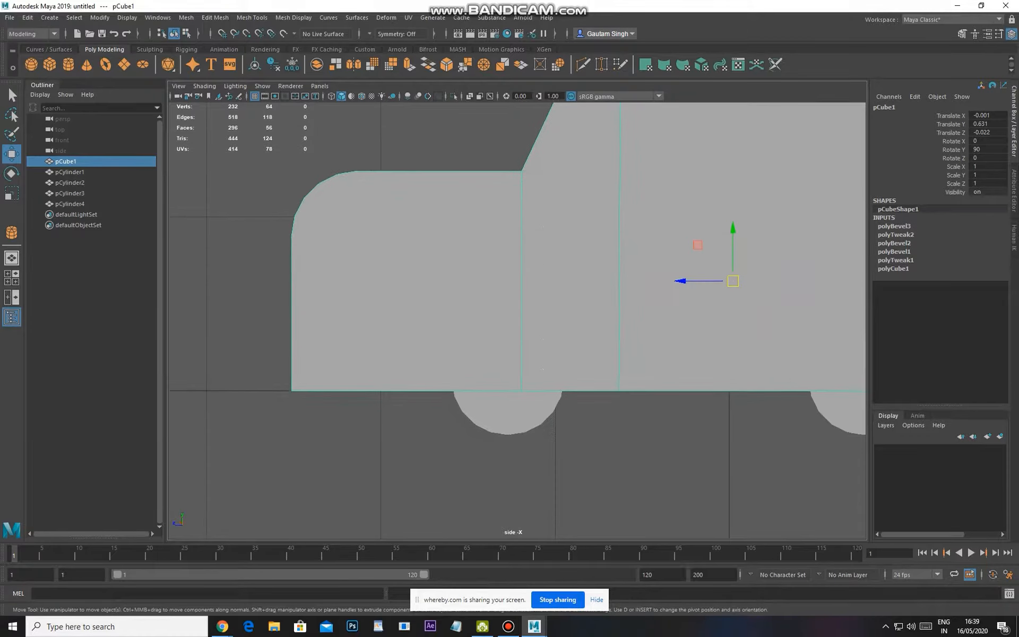
Switch to the browser to check the wheel arches on the car silhouette reference, and return to Maya
{"action": "mouse_move", "coordinate": [534, 626]}
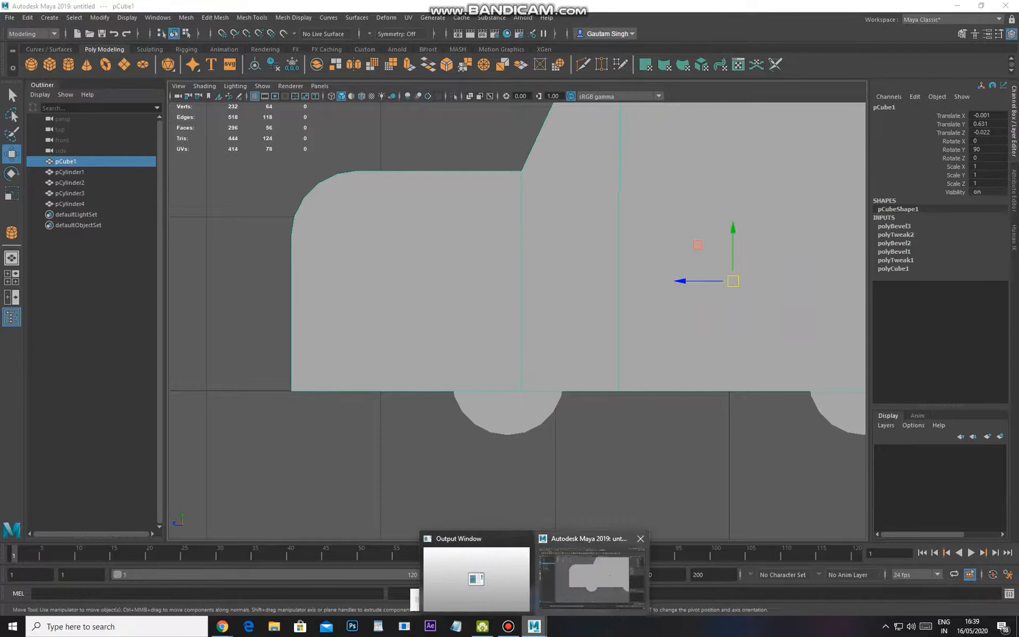
{"action": "mouse_move", "coordinate": [222, 626]}
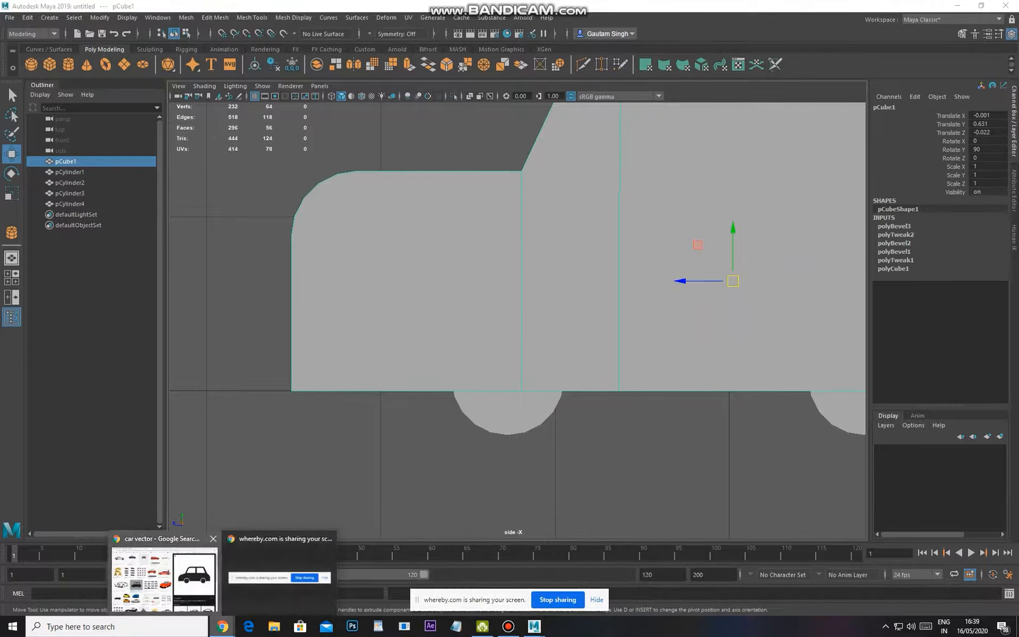
{"action": "left_click", "coordinate": [170, 578]}
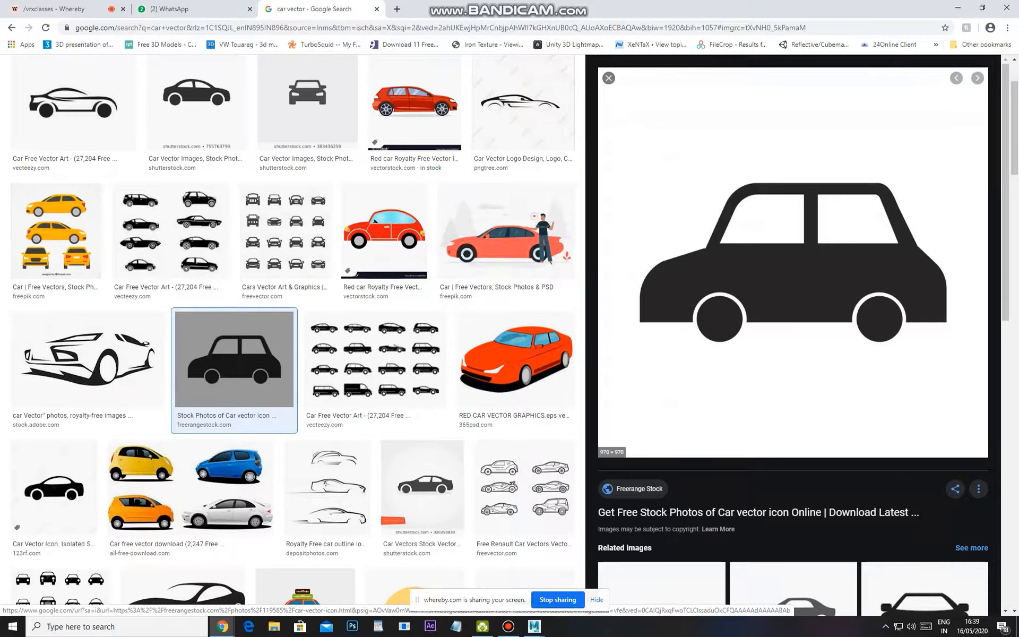
{"action": "mouse_move", "coordinate": [222, 626]}
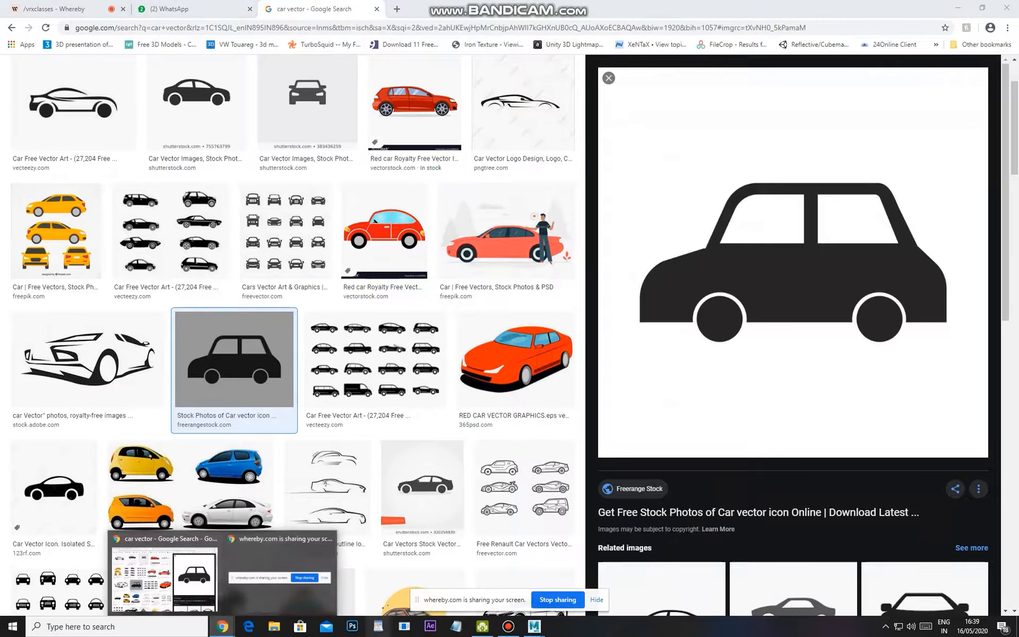
{"action": "mouse_move", "coordinate": [534, 626]}
{"action": "left_click", "coordinate": [592, 578]}
Examine the front wheel's position against the car body in the side and perspective views, with the body selected
{"action": "scroll", "coordinate": [518, 320], "scroll_direction": "up", "scroll_amount": 4}
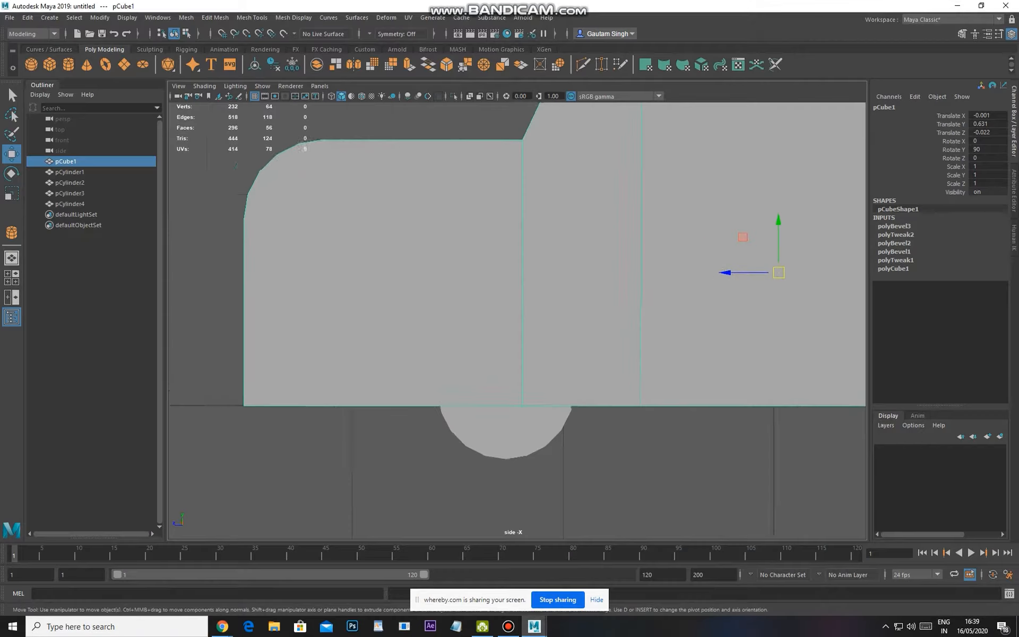
{"action": "middle_click_drag", "start_coordinate": [518, 320], "coordinate": [537, 389], "text": "alt"}
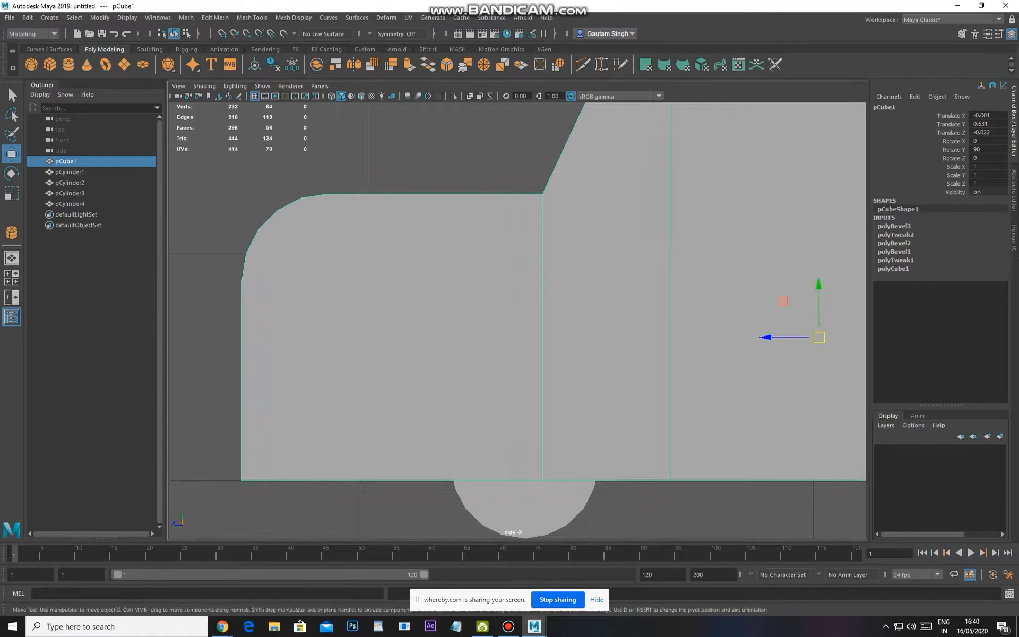
{"action": "scroll", "coordinate": [518, 321], "scroll_direction": "down", "scroll_amount": 4}
{"action": "left_click", "coordinate": [520, 422]}
{"action": "key", "text": "space"}
{"action": "left_click_drag", "start_coordinate": [518, 371], "coordinate": [549, 379], "text": "alt"}
{"action": "left_click", "coordinate": [603, 381]}
{"action": "left_click", "coordinate": [542, 313]}
{"action": "mouse_move", "coordinate": [542, 313]}
{"action": "left_mouse_down", "text": "alt"}
{"action": "mouse_move", "coordinate": [412, 352]}
{"action": "mouse_move", "coordinate": [534, 323]}
{"action": "left_mouse_up", "text": "alt"}
{"action": "scroll", "coordinate": [534, 322], "scroll_direction": "up", "scroll_amount": 1}
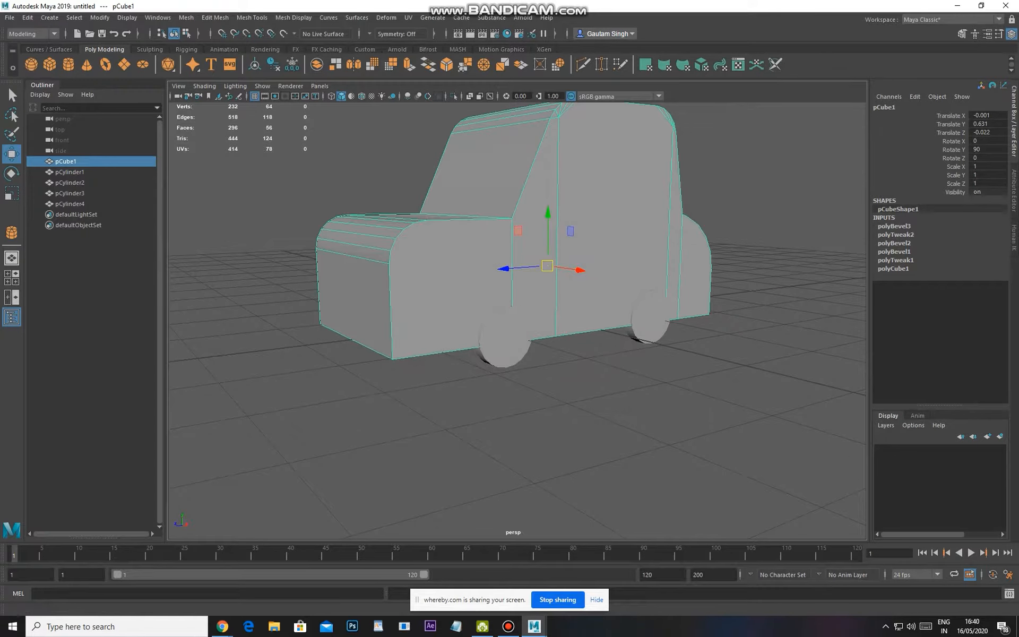
Draw a polygon cylinder slightly larger than the front wheel, centred on it in wireframe side view and extending through the car's side
{"action": "left_click", "coordinate": [69, 65]}
{"action": "key", "text": "space"}
{"action": "left_click_drag", "start_coordinate": [486, 392], "coordinate": [486, 435]}
{"action": "key", "text": "space"}
{"action": "left_click_drag", "start_coordinate": [521, 364], "coordinate": [472, 364]}
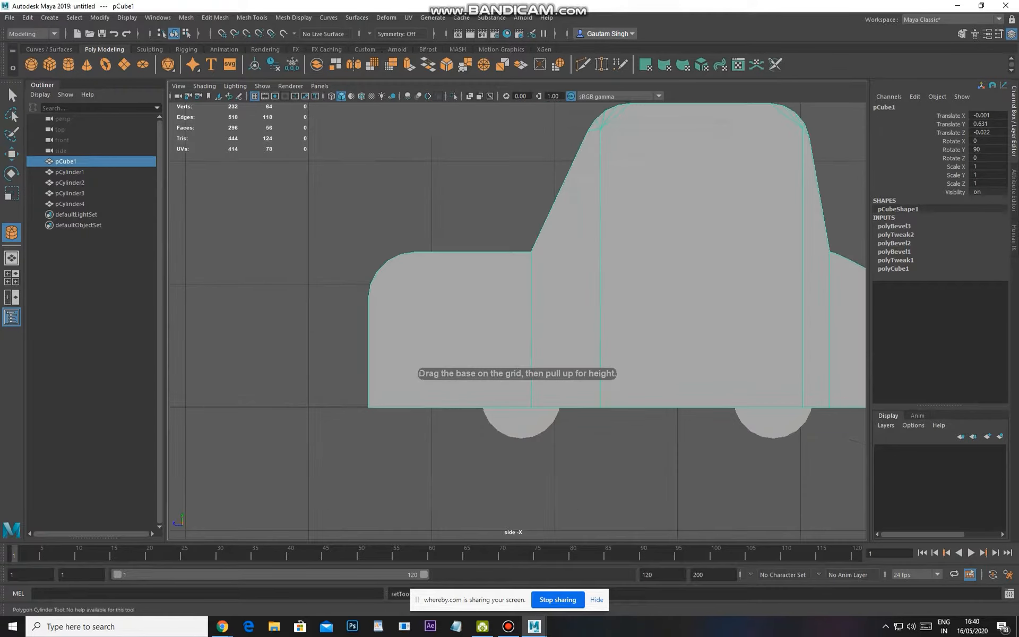
{"action": "key", "text": "4"}
{"action": "scroll", "coordinate": [537, 395], "scroll_direction": "up", "scroll_amount": 6}
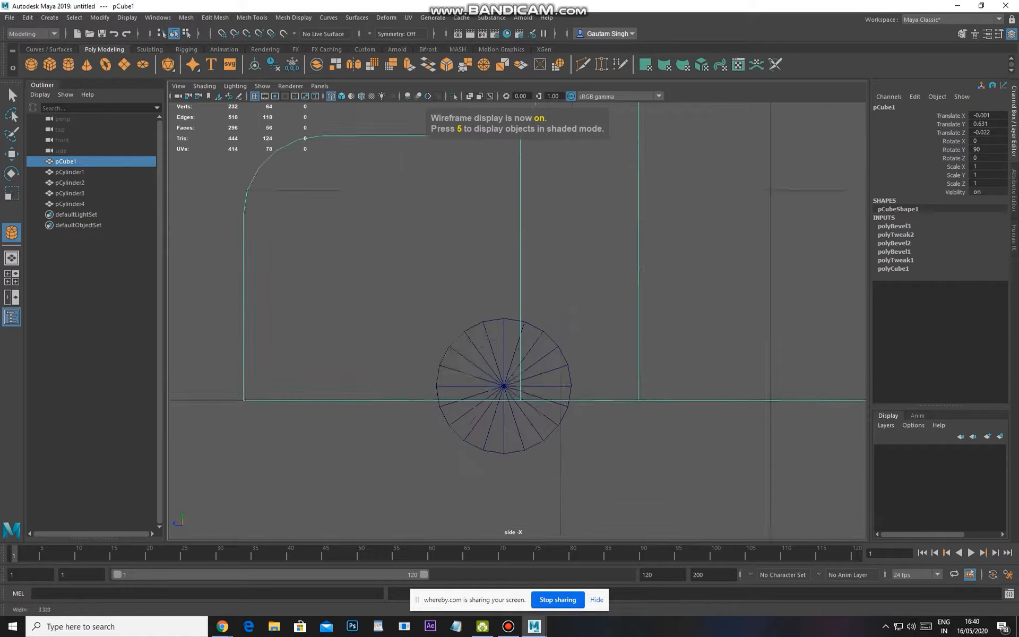
{"action": "left_click_drag", "start_coordinate": [500, 403], "coordinate": [607, 404]}
{"action": "key", "text": "space"}
{"action": "left_click_drag", "start_coordinate": [578, 350], "coordinate": [608, 342]}
{"action": "mouse_move", "coordinate": [608, 342]}
{"action": "left_mouse_down"}
{"action": "mouse_move", "coordinate": [593, 351]}
{"action": "mouse_move", "coordinate": [618, 325]}
{"action": "mouse_move", "coordinate": [622, 335]}
{"action": "left_mouse_up"}
{"action": "left_click", "coordinate": [611, 338]}
{"action": "key", "text": "ctrl+z"}
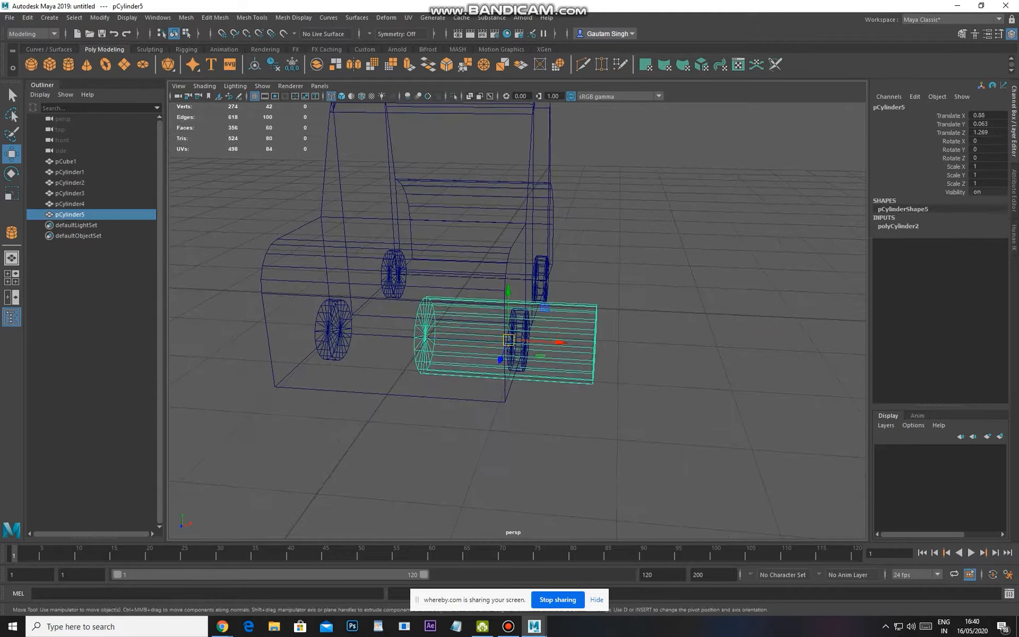
Move the new cylinder to the middle of the car's width and scale it to about 1.53 in X
{"action": "key", "text": "r"}
{"action": "left_click_drag", "start_coordinate": [555, 343], "coordinate": [476, 338]}
{"action": "key", "text": "e"}
{"action": "left_click", "coordinate": [577, 344]}
{"action": "key", "text": "ctrl+z"}
{"action": "key", "text": "w"}
{"action": "key", "text": "r"}
Return to shaded display and select the large cylinder around the front wheel
{"action": "left_click_drag", "start_coordinate": [475, 338], "coordinate": [424, 334], "text": "alt"}
{"action": "key", "text": "5"}
{"action": "mouse_move", "coordinate": [621, 356]}
{"action": "left_mouse_down", "text": "alt"}
{"action": "mouse_move", "coordinate": [573, 310]}
{"action": "mouse_move", "coordinate": [599, 332]}
{"action": "mouse_move", "coordinate": [546, 361]}
{"action": "mouse_move", "coordinate": [472, 326]}
{"action": "mouse_move", "coordinate": [547, 345]}
{"action": "left_mouse_up", "text": "alt"}
{"action": "left_click", "coordinate": [578, 403]}
{"action": "left_click", "coordinate": [522, 366]}
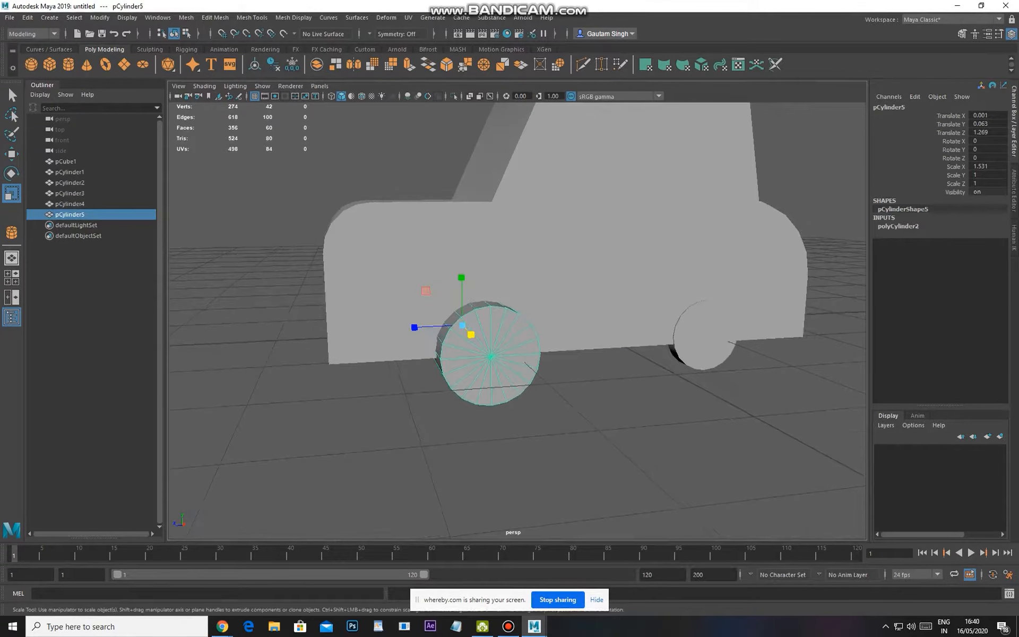
Duplicate the large front cylinder and move the copy along Z to about -0.763, centring it on the rear wheel in wireframe
{"action": "key", "text": "ctrl+d"}
{"action": "key", "text": "w"}
{"action": "left_click_drag", "start_coordinate": [419, 321], "coordinate": [621, 301]}
{"action": "key", "text": "space"}
{"action": "middle_click_drag", "start_coordinate": [620, 302], "coordinate": [497, 294], "text": "alt"}
{"action": "key", "text": "a"}
{"action": "scroll", "coordinate": [509, 318], "scroll_direction": "up", "scroll_amount": 6}
{"action": "key", "text": "4"}
{"action": "scroll", "coordinate": [517, 321], "scroll_direction": "up", "scroll_amount": 2}
{"action": "left_click_drag", "start_coordinate": [603, 400], "coordinate": [663, 350]}
{"action": "key", "text": "space"}
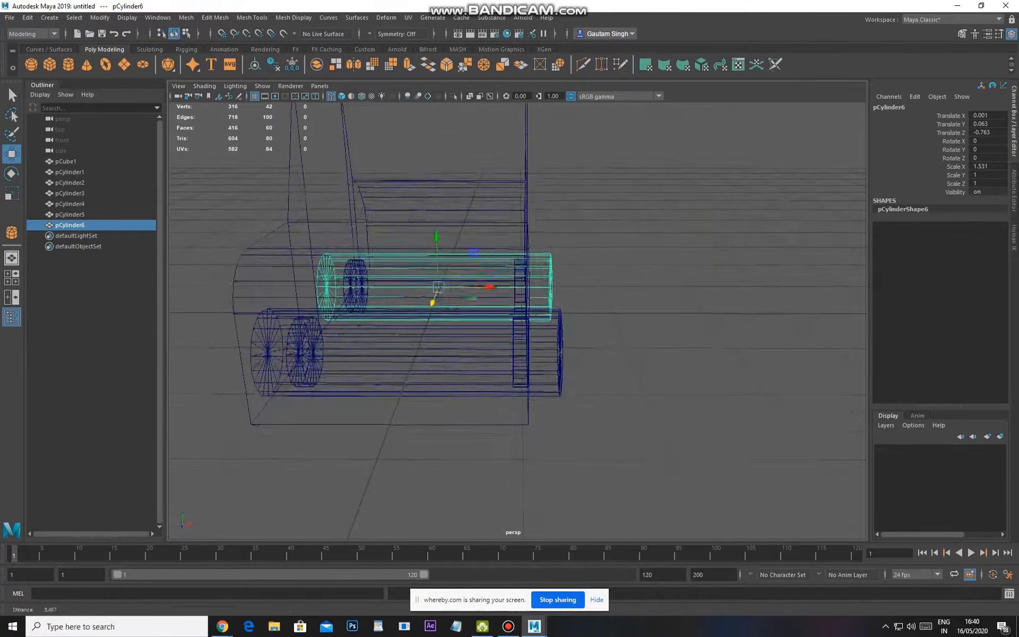
Return the perspective view to shaded display and examine the car with both large wheel-arch cylinders
{"action": "key", "text": "5"}
{"action": "middle_click_drag", "start_coordinate": [626, 329], "coordinate": [647, 347], "text": "alt"}
{"action": "left_click_drag", "start_coordinate": [647, 347], "coordinate": [512, 370], "text": "alt"}
{"action": "middle_click_drag", "start_coordinate": [512, 369], "coordinate": [515, 383], "text": "alt"}
{"action": "scroll", "coordinate": [515, 384], "scroll_direction": "up", "scroll_amount": 2}
{"action": "scroll", "coordinate": [515, 384], "scroll_direction": "down", "scroll_amount": 3}
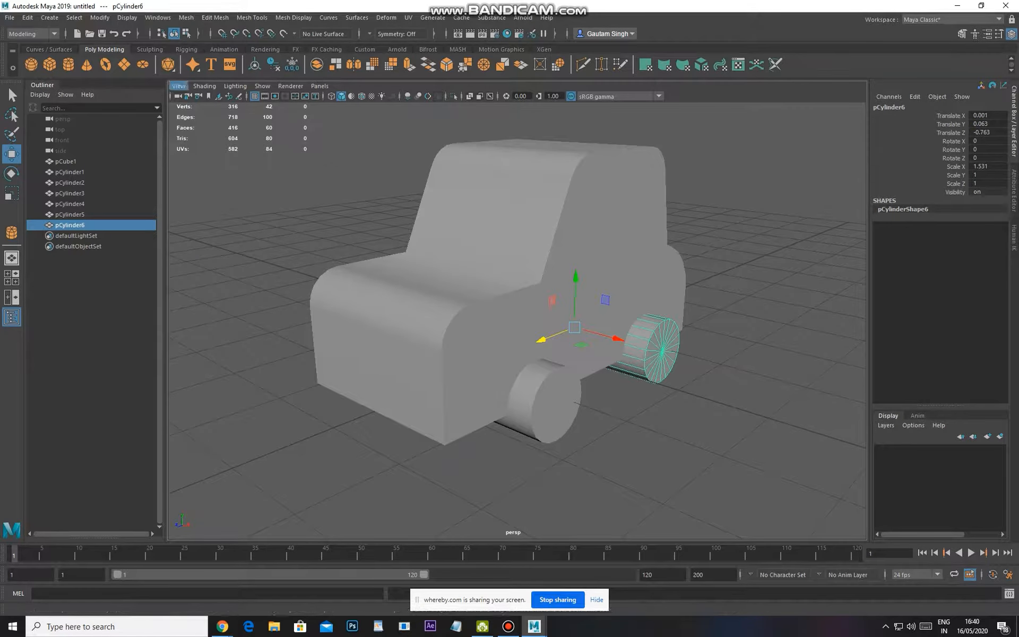
Compare the car in Wireframe and Smooth Shade All display modes
{"action": "left_click", "coordinate": [205, 86]}
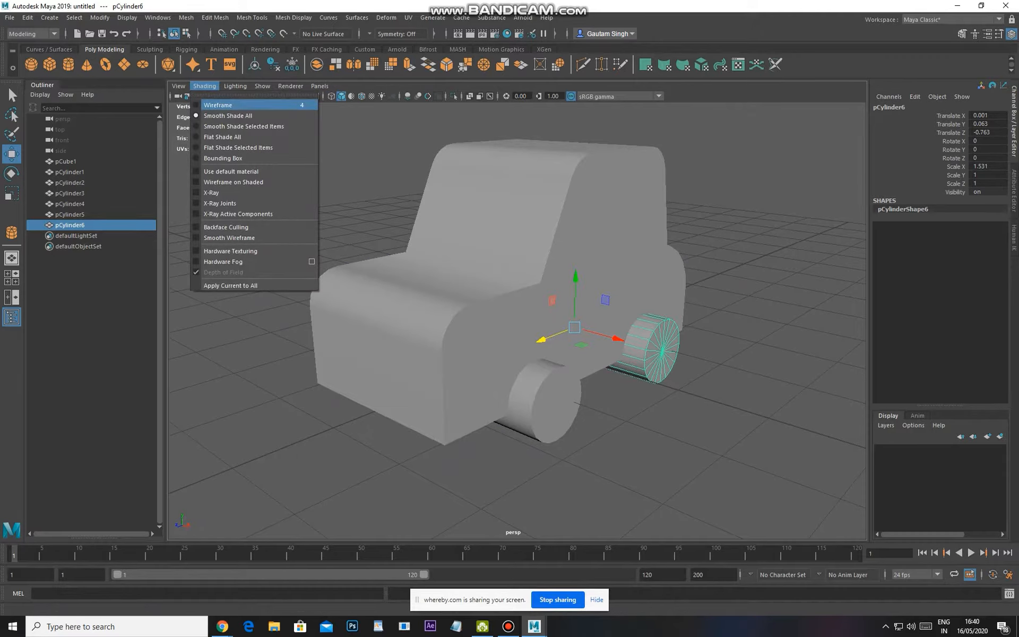
{"action": "left_click", "coordinate": [218, 105]}
{"action": "mouse_move", "coordinate": [531, 329]}
{"action": "left_mouse_down", "text": "alt"}
{"action": "mouse_move", "coordinate": [477, 358]}
{"action": "mouse_move", "coordinate": [494, 343]}
{"action": "left_mouse_up", "text": "alt"}
{"action": "left_click", "coordinate": [205, 86]}
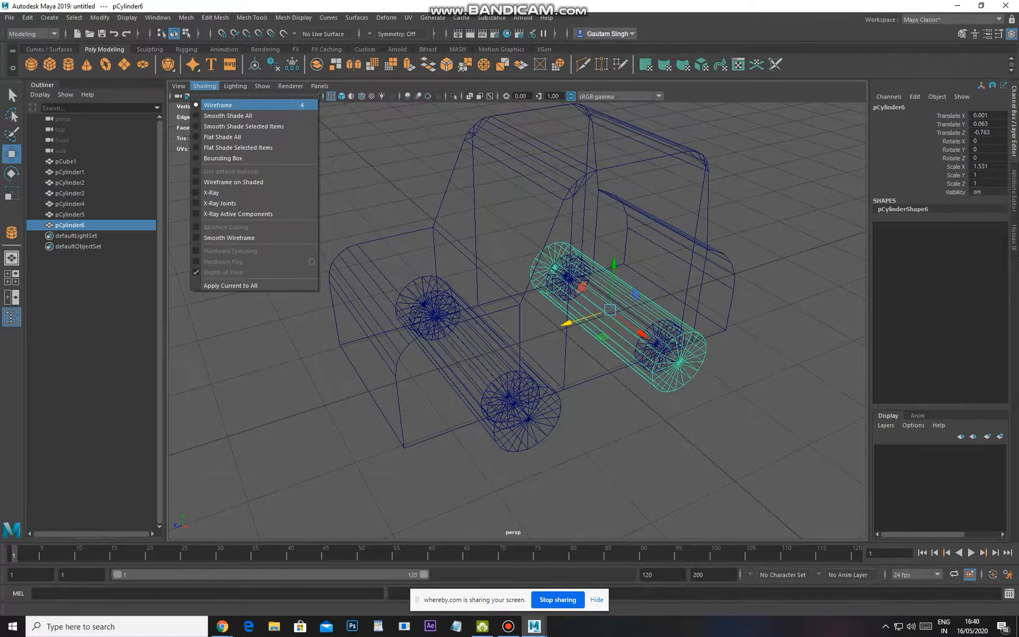
{"action": "left_click", "coordinate": [228, 116]}
{"action": "scroll", "coordinate": [517, 321], "scroll_direction": "down", "scroll_amount": 1}
{"action": "middle_click_drag", "start_coordinate": [517, 318], "coordinate": [521, 360], "text": "alt"}
{"action": "scroll", "coordinate": [517, 319], "scroll_direction": "up", "scroll_amount": 2}
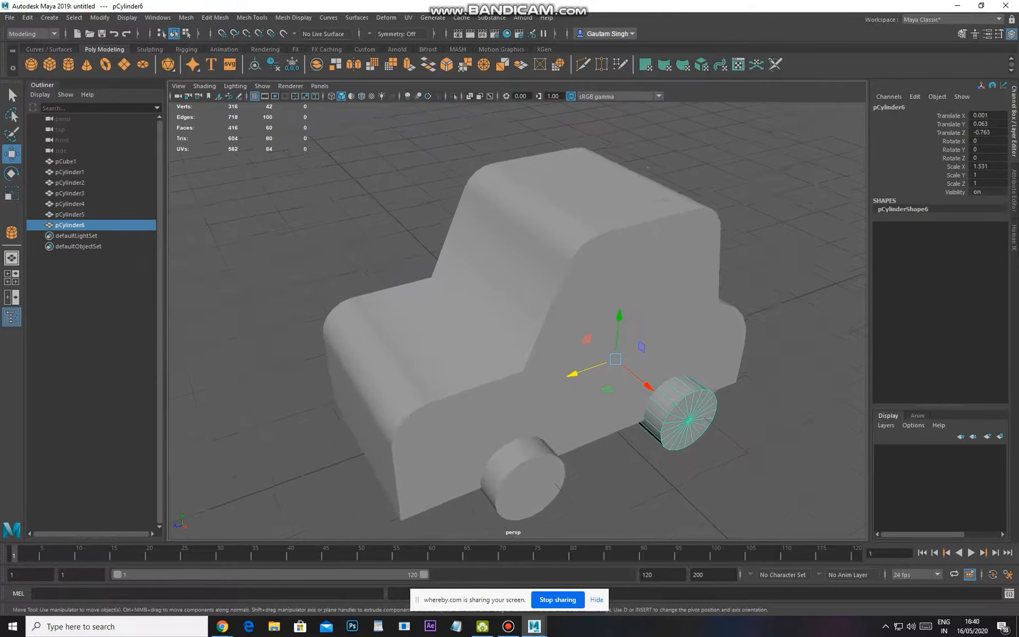
{"action": "left_click_drag", "start_coordinate": [517, 319], "coordinate": [540, 308], "text": "alt"}
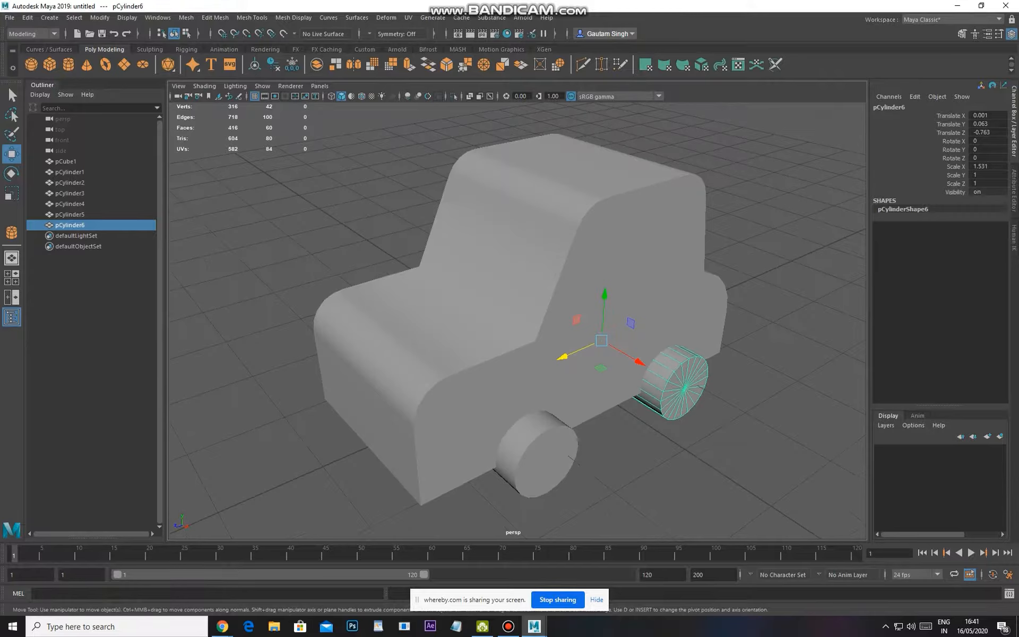
Draw a polygon sphere of about 0.792 radius on the grid beside the car
{"action": "middle_click_drag", "start_coordinate": [540, 308], "coordinate": [429, 234], "text": "alt"}
{"action": "left_click", "coordinate": [579, 382]}
{"action": "middle_click_drag", "start_coordinate": [578, 382], "coordinate": [442, 285], "text": "alt"}
{"action": "scroll", "coordinate": [518, 321], "scroll_direction": "down", "scroll_amount": 1}
{"action": "left_click", "coordinate": [32, 64]}
{"action": "left_click_drag", "start_coordinate": [632, 416], "coordinate": [716, 451]}
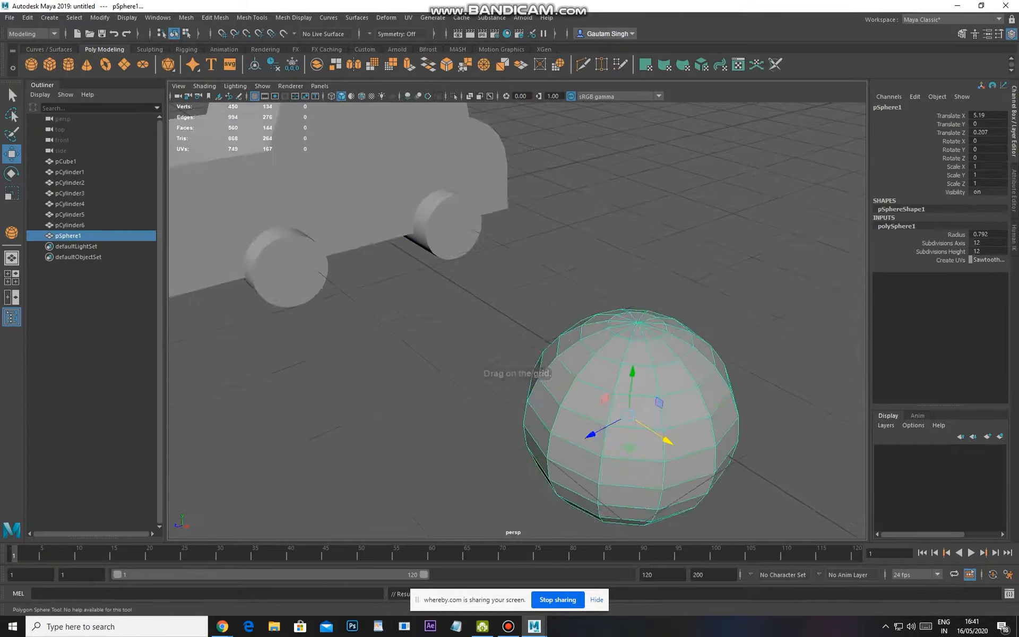
Compare the sphere's unsmoothed, cage-plus-smooth and fully smoothed mesh previews, ending on the smoothed one
{"action": "middle_click_drag", "start_coordinate": [690, 440], "coordinate": [626, 390], "text": "alt"}
{"action": "scroll", "coordinate": [626, 390], "scroll_direction": "up", "scroll_amount": 1}
{"action": "key", "text": "3"}
{"action": "scroll", "coordinate": [626, 390], "scroll_direction": "down", "scroll_amount": 1}
{"action": "mouse_move", "coordinate": [626, 390]}
{"action": "left_mouse_down", "text": "alt"}
{"action": "mouse_move", "coordinate": [589, 403]}
{"action": "mouse_move", "coordinate": [647, 383]}
{"action": "left_mouse_up", "text": "alt"}
{"action": "key", "text": "1"}
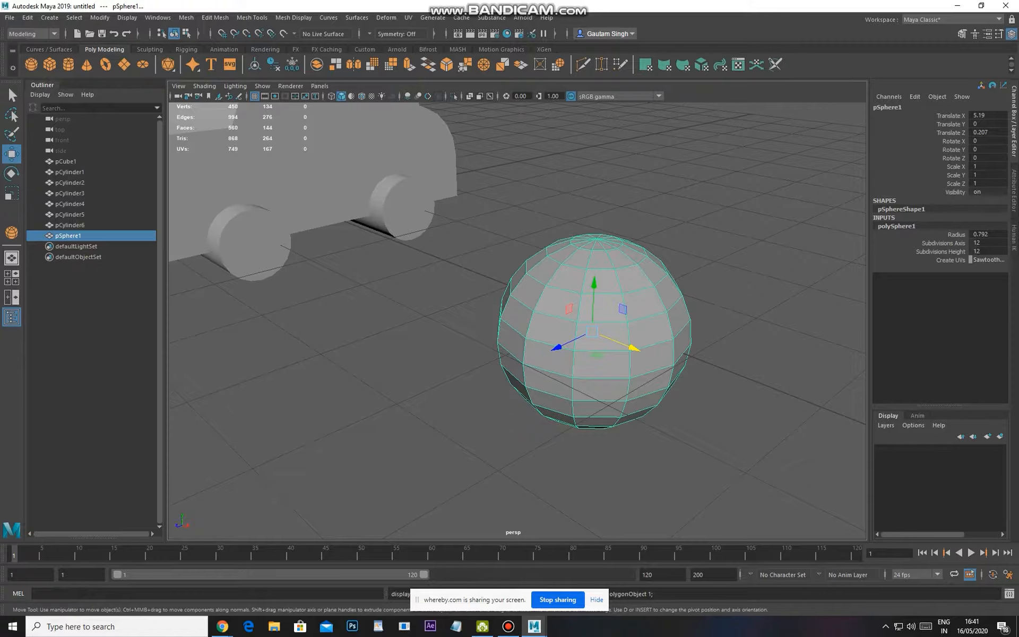
{"action": "key", "text": "2"}
{"action": "mouse_move", "coordinate": [647, 383]}
{"action": "left_mouse_down", "text": "alt"}
{"action": "mouse_move", "coordinate": [595, 385]}
{"action": "mouse_move", "coordinate": [656, 373]}
{"action": "left_mouse_up", "text": "alt"}
{"action": "scroll", "coordinate": [595, 385], "scroll_direction": "up", "scroll_amount": 2}
{"action": "middle_click_drag", "start_coordinate": [656, 373], "coordinate": [645, 364], "text": "alt"}
{"action": "key", "text": "3"}
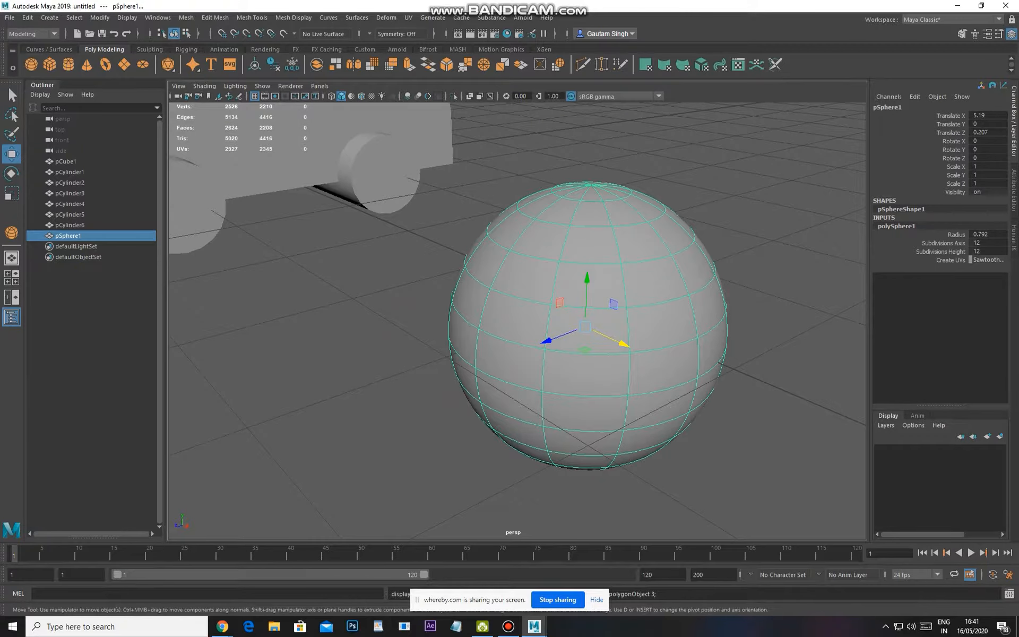
View the sphere in wireframe and return to shaded display
{"action": "key", "text": "4"}
{"action": "mouse_move", "coordinate": [645, 364]}
{"action": "left_mouse_down", "text": "alt"}
{"action": "mouse_move", "coordinate": [700, 356]}
{"action": "mouse_move", "coordinate": [605, 369]}
{"action": "left_mouse_up", "text": "alt"}
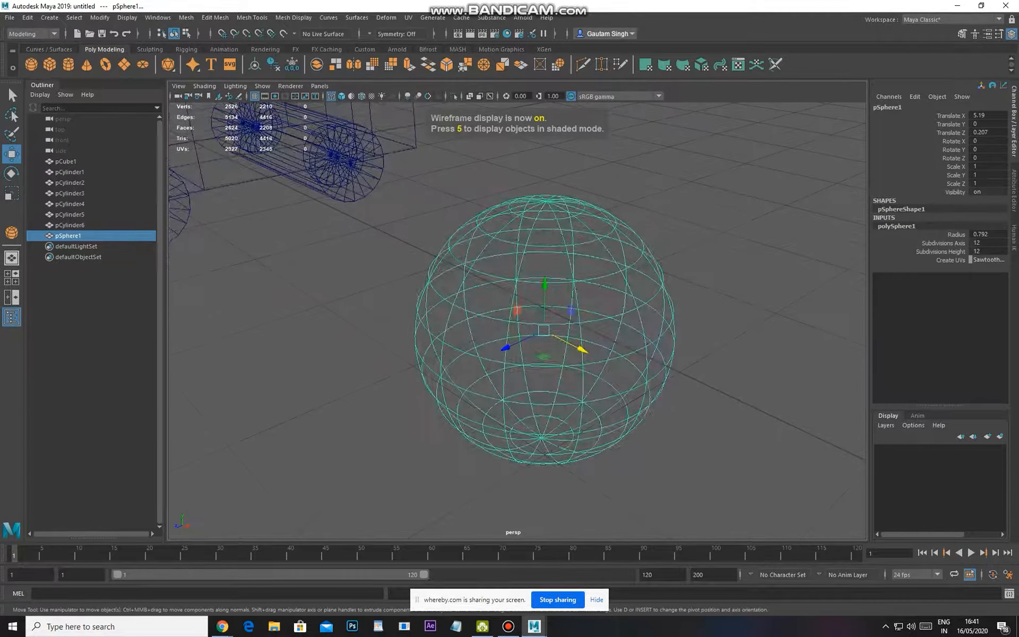
{"action": "key", "text": "5"}
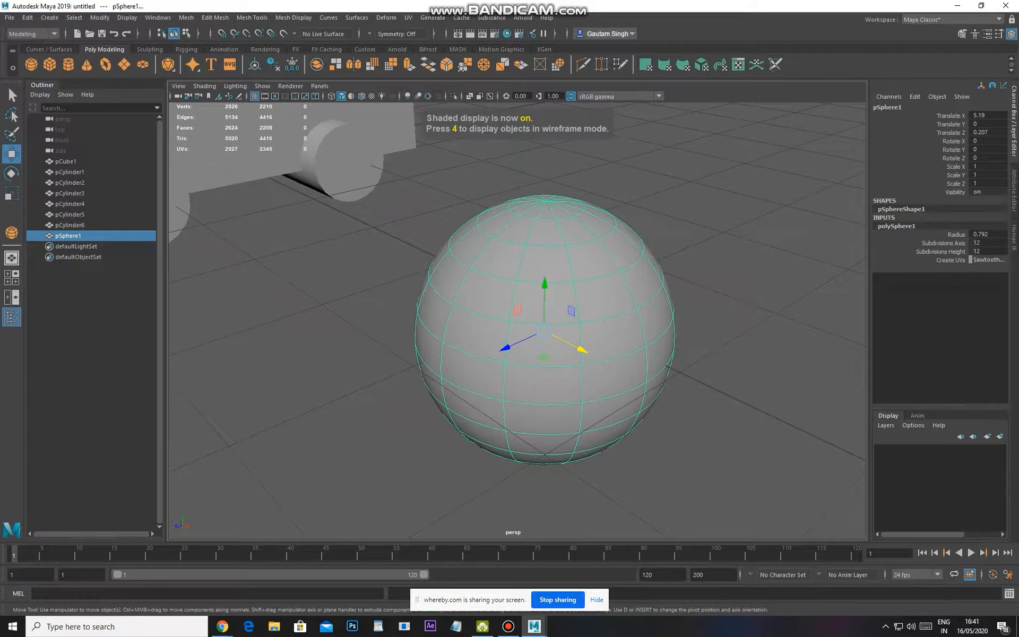
Open the sphere's material attributes and set the lambert1 color to orange-red
{"action": "right_click_drag", "start_coordinate": [613, 253], "coordinate": [616, 510]}
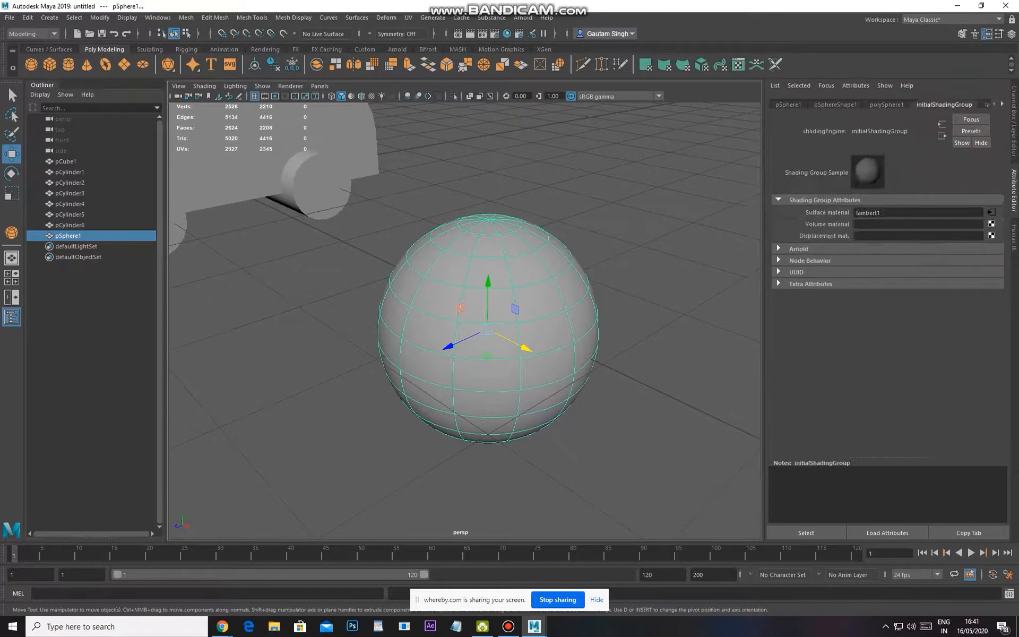
{"action": "left_click", "coordinate": [886, 104]}
{"action": "right_click_drag", "start_coordinate": [525, 305], "coordinate": [544, 533]}
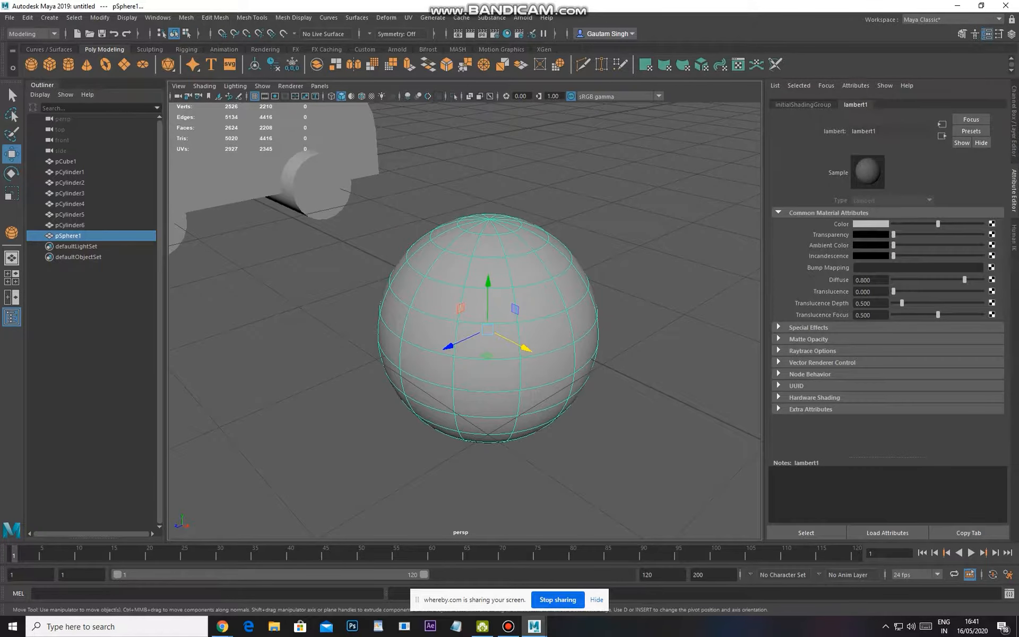
{"action": "left_click", "coordinate": [870, 224]}
{"action": "left_click", "coordinate": [844, 196]}
{"action": "left_click", "coordinate": [658, 308]}
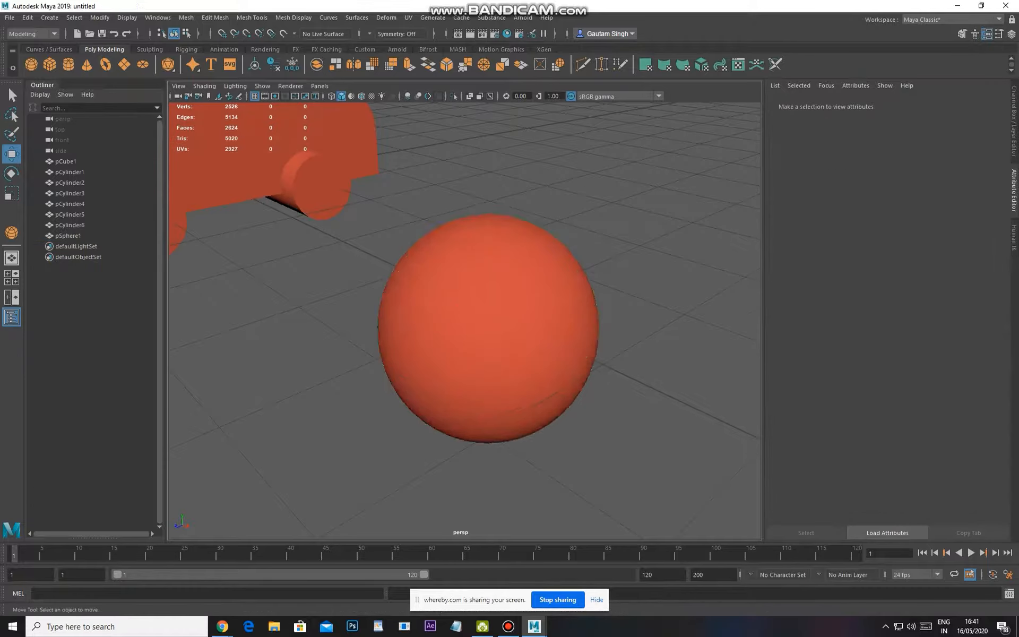
Map a File texture to the sphere's lambert1 color and load the desktop JPG image ending in 561298-unsplash
{"action": "left_click_drag", "start_coordinate": [647, 313], "coordinate": [599, 313], "text": "alt"}
{"action": "left_click", "coordinate": [461, 329]}
{"action": "left_click_drag", "start_coordinate": [462, 329], "coordinate": [510, 332], "text": "alt"}
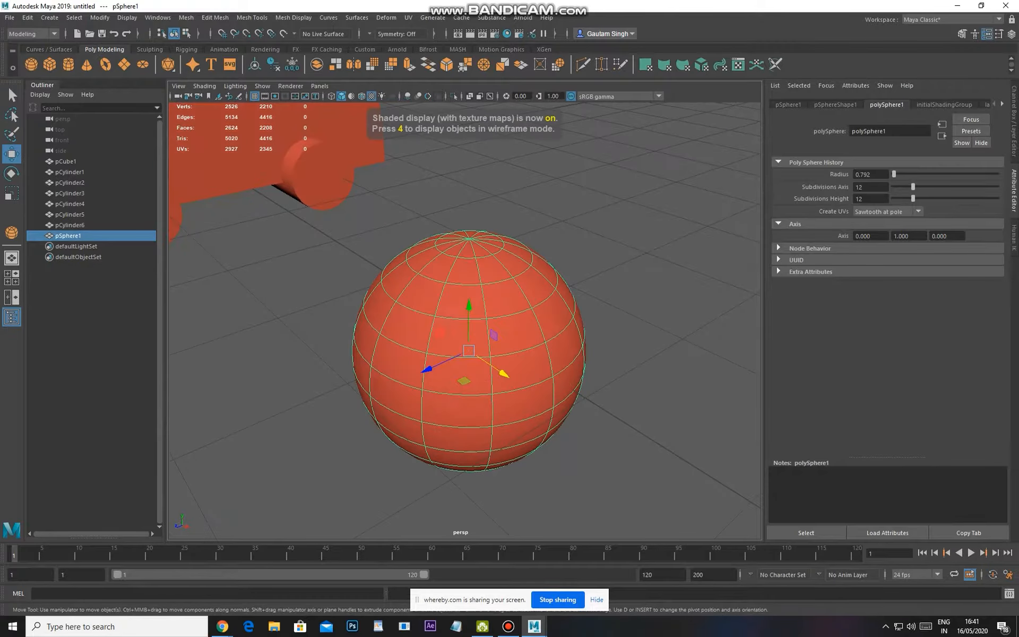
{"action": "right_click_drag", "start_coordinate": [539, 312], "coordinate": [539, 569]}
{"action": "left_click_drag", "start_coordinate": [538, 340], "coordinate": [572, 331], "text": "alt"}
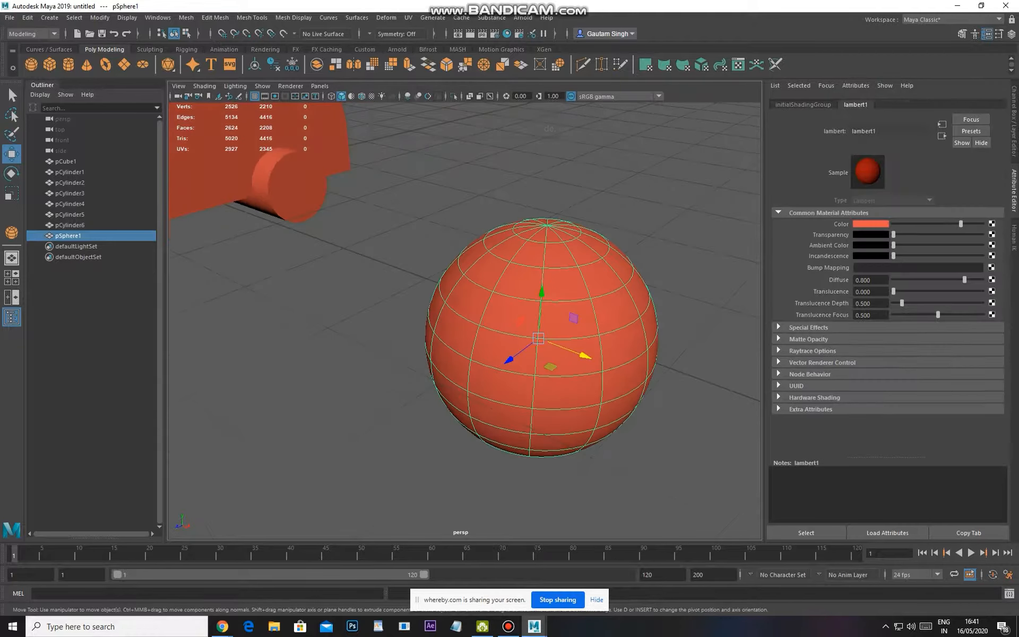
{"action": "left_click", "coordinate": [991, 224]}
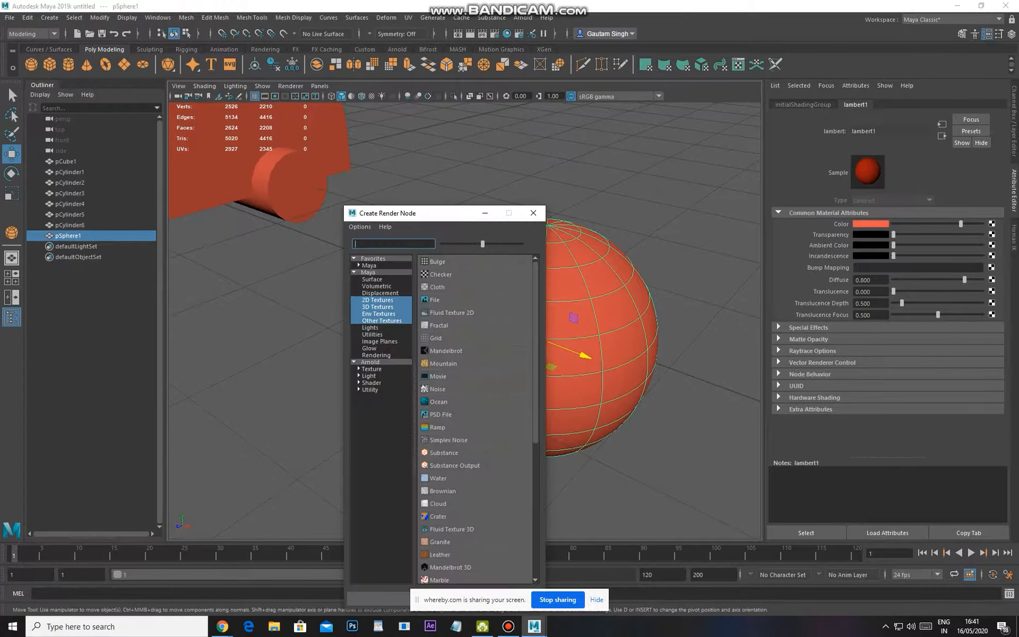
{"action": "left_click", "coordinate": [434, 299]}
{"action": "left_click", "coordinate": [987, 248]}
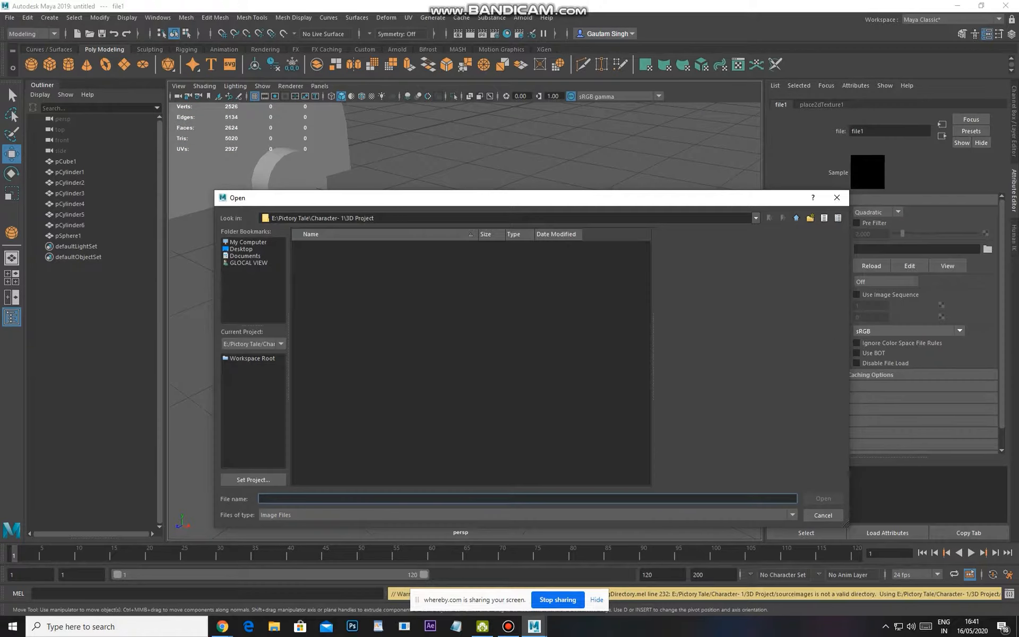
{"action": "left_click", "coordinate": [241, 249]}
{"action": "left_click", "coordinate": [356, 449]}
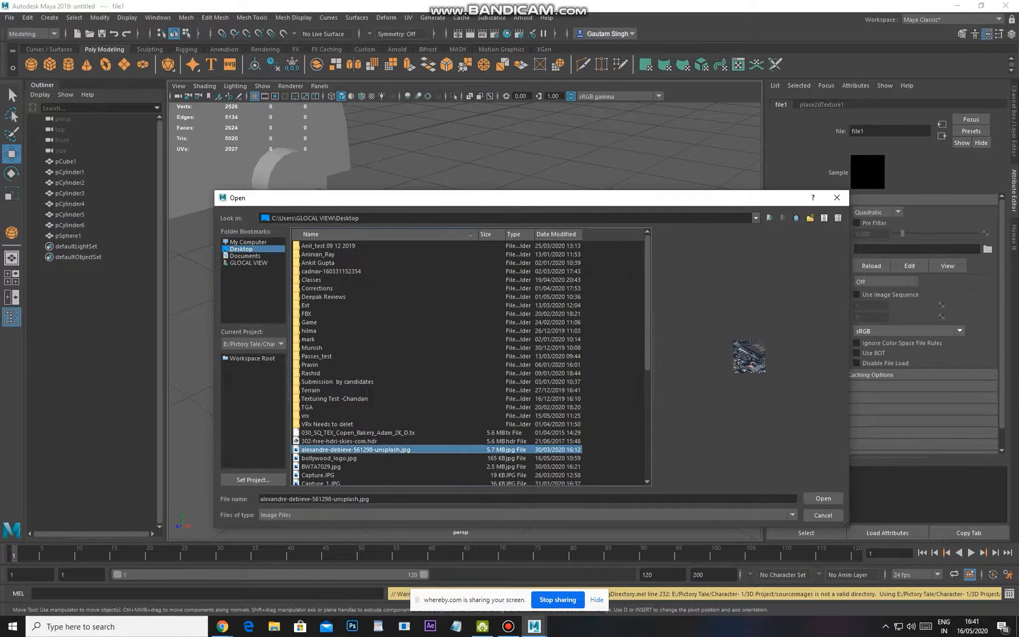
{"action": "left_click", "coordinate": [823, 499]}
Examine the sphere and car in textured display and with the use-all-lights option
{"action": "mouse_move", "coordinate": [536, 339]}
{"action": "left_mouse_down", "text": "alt"}
{"action": "mouse_move", "coordinate": [473, 340]}
{"action": "mouse_move", "coordinate": [579, 347]}
{"action": "mouse_move", "coordinate": [541, 297]}
{"action": "mouse_move", "coordinate": [488, 260]}
{"action": "mouse_move", "coordinate": [403, 281]}
{"action": "mouse_move", "coordinate": [522, 329]}
{"action": "left_mouse_up", "text": "alt"}
{"action": "scroll", "coordinate": [467, 339], "scroll_direction": "down", "scroll_amount": 1}
{"action": "key", "text": "6"}
{"action": "scroll", "coordinate": [504, 318], "scroll_direction": "up", "scroll_amount": 2}
{"action": "middle_click_drag", "start_coordinate": [504, 319], "coordinate": [510, 342], "text": "alt"}
{"action": "scroll", "coordinate": [516, 331], "scroll_direction": "down", "scroll_amount": 1}
{"action": "key", "text": "7"}
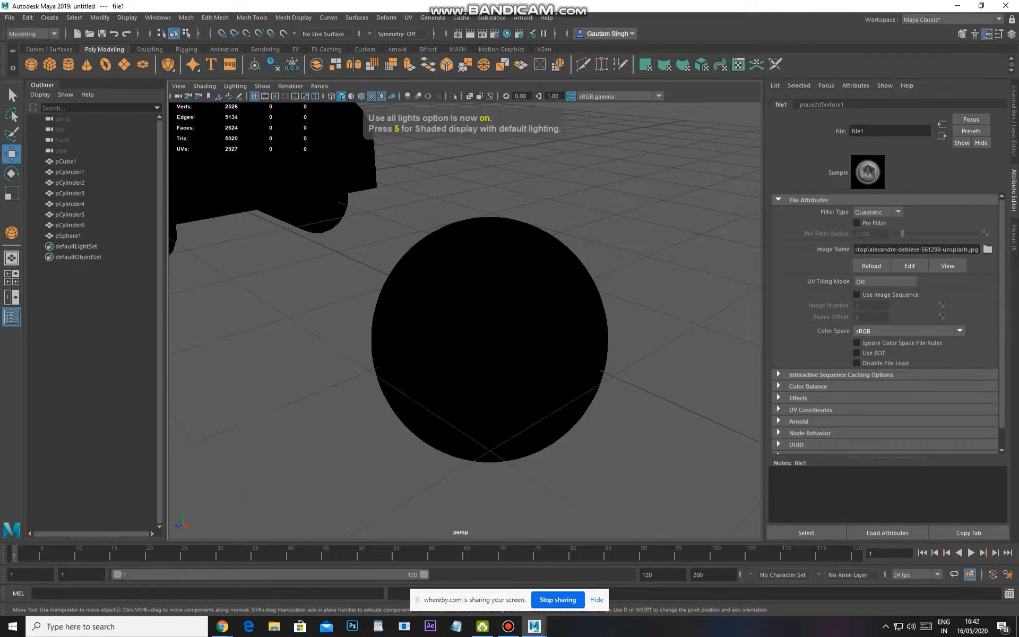
{"action": "scroll", "coordinate": [464, 318], "scroll_direction": "down", "scroll_amount": 2}
{"action": "scroll", "coordinate": [465, 318], "scroll_direction": "down", "scroll_amount": 3}
{"action": "mouse_move", "coordinate": [465, 318]}
{"action": "left_mouse_down", "text": "alt"}
{"action": "mouse_move", "coordinate": [459, 382]}
{"action": "mouse_move", "coordinate": [462, 340]}
{"action": "left_mouse_up", "text": "alt"}
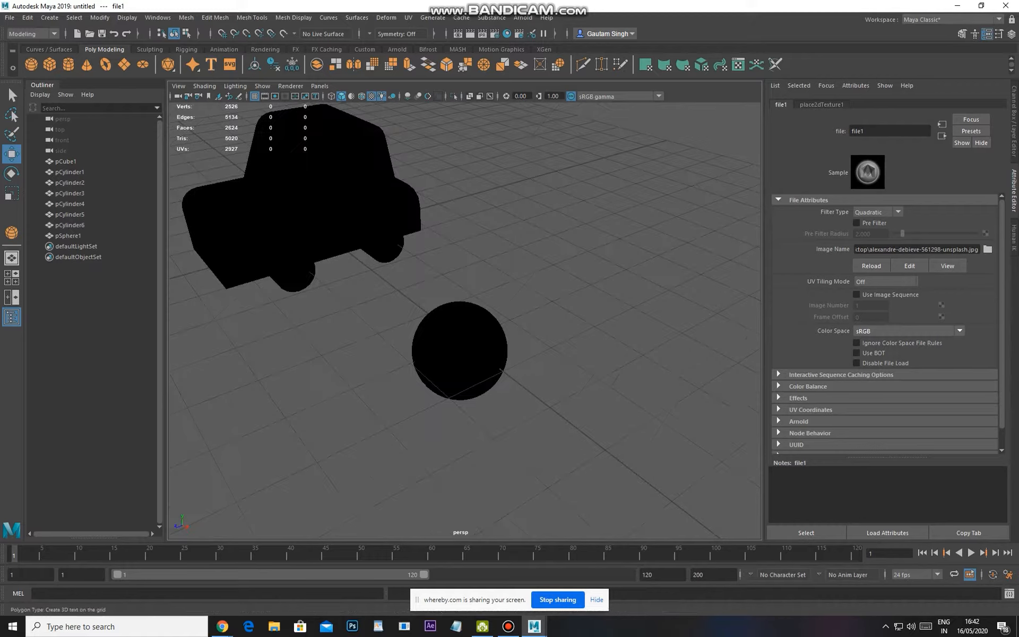
Create a directional light and rotate it so it lights the sphere and car, keeping the light selected
{"action": "left_click", "coordinate": [264, 50]}
{"action": "left_click", "coordinate": [49, 64]}
{"action": "scroll", "coordinate": [465, 317], "scroll_direction": "up", "scroll_amount": 2}
{"action": "left_click", "coordinate": [11, 173]}
{"action": "left_click_drag", "start_coordinate": [303, 242], "coordinate": [326, 207]}
{"action": "left_click", "coordinate": [324, 173]}
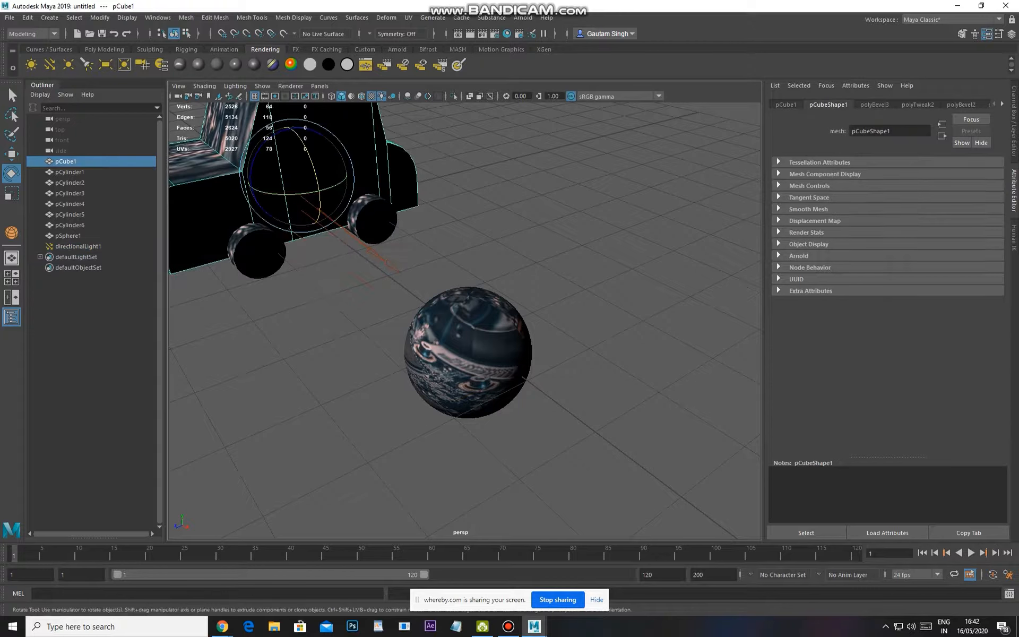
{"action": "key", "text": "ctrl+z"}
Compare the all-lights, shaded and textured displays while rotating the directional light
{"action": "key", "text": "7"}
{"action": "key", "text": "5"}
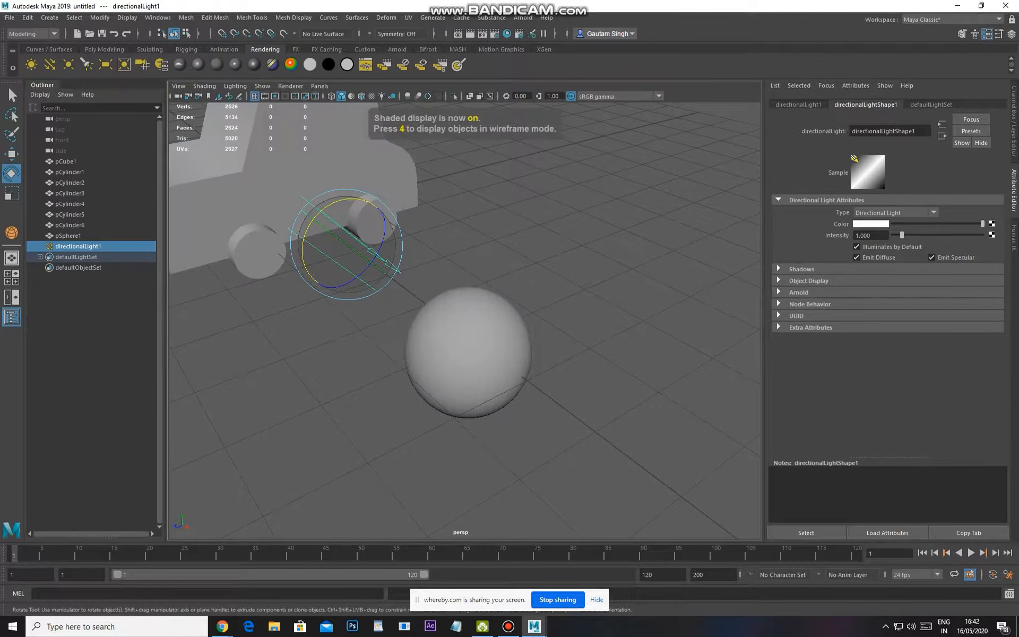
{"action": "key", "text": "6"}
{"action": "left_click_drag", "start_coordinate": [316, 189], "coordinate": [367, 265]}
{"action": "key", "text": "ctrl+z"}
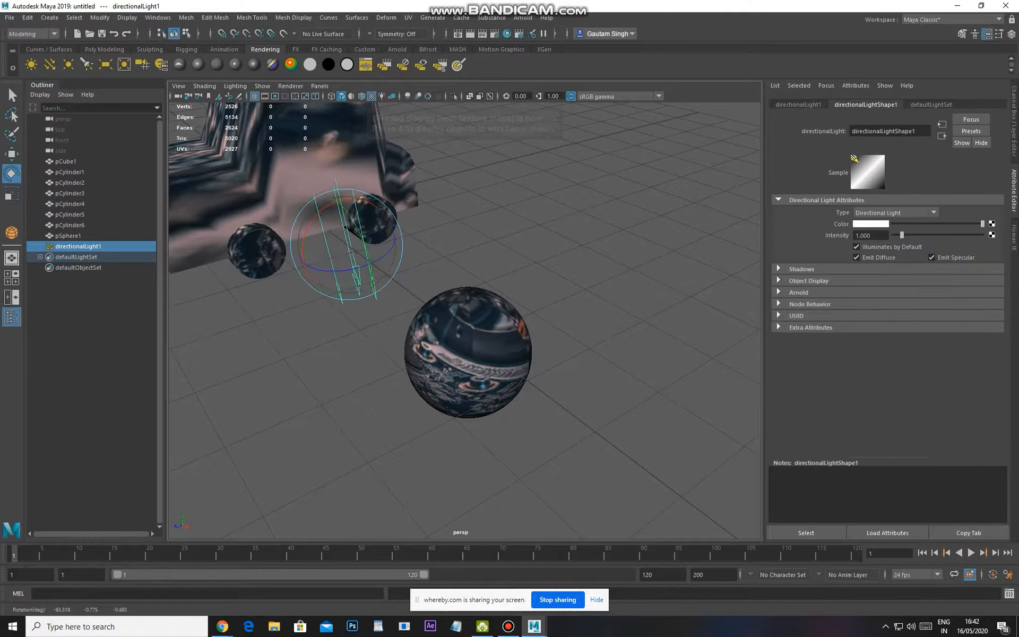
Delete the directional light
{"action": "middle_click_drag", "start_coordinate": [367, 265], "coordinate": [407, 282], "text": "alt"}
{"action": "scroll", "coordinate": [408, 282], "scroll_direction": "down", "scroll_amount": 1}
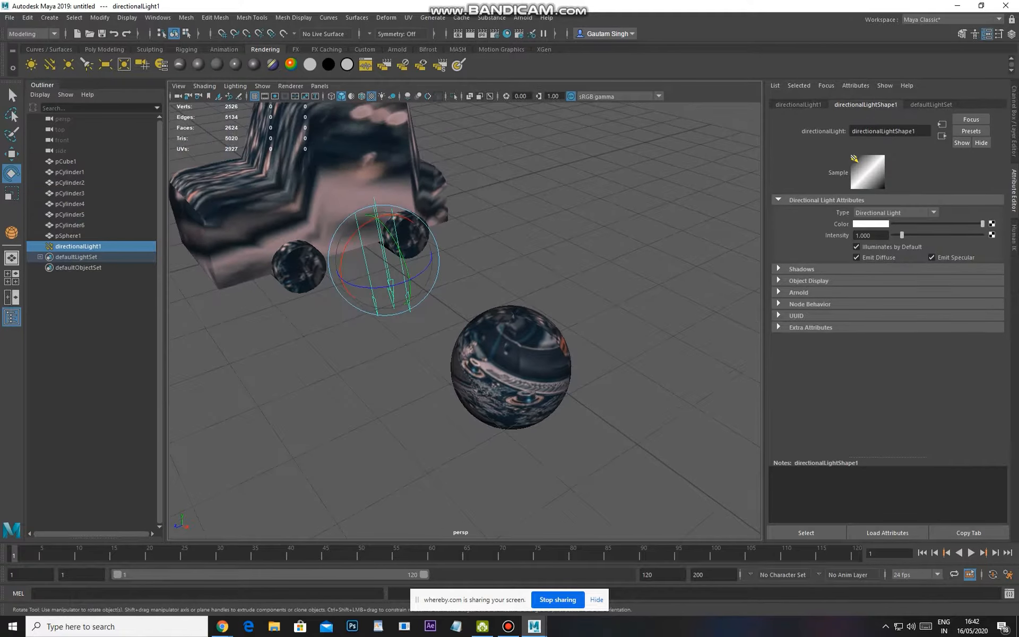
{"action": "key", "text": "Delete"}
Open the sphere's material attributes and break the file texture connection on the lambert1 color
{"action": "left_click_drag", "start_coordinate": [457, 318], "coordinate": [390, 304], "text": "alt"}
{"action": "left_click", "coordinate": [390, 361]}
{"action": "middle_click_drag", "start_coordinate": [389, 361], "coordinate": [415, 354], "text": "alt"}
{"action": "right_click_drag", "start_coordinate": [408, 348], "coordinate": [432, 443]}
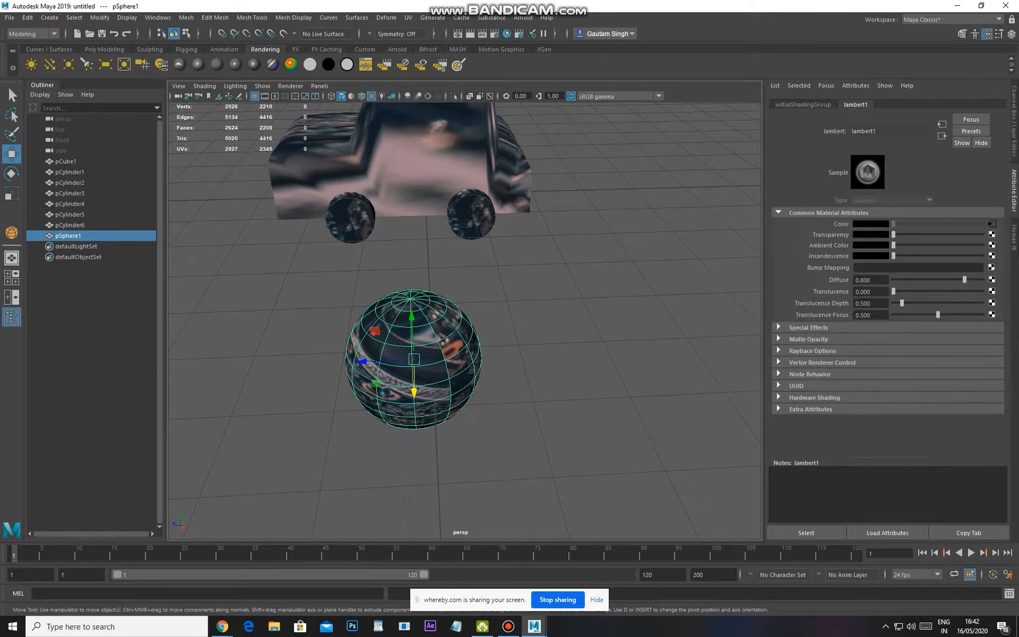
{"action": "right_click", "coordinate": [870, 224]}
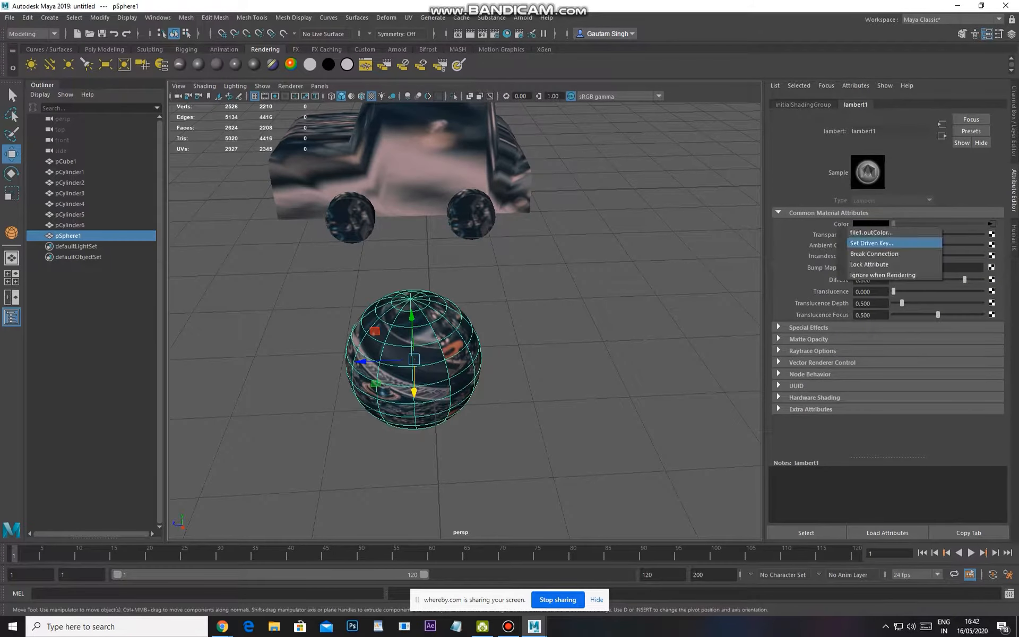
{"action": "left_click", "coordinate": [876, 250]}
Select the sphere and compare its three mesh smoothing preview levels again, ending on the fully smoothed one
{"action": "left_click", "coordinate": [584, 350]}
{"action": "left_click_drag", "start_coordinate": [531, 345], "coordinate": [507, 335], "text": "alt"}
{"action": "left_click", "coordinate": [504, 339]}
{"action": "key", "text": "1"}
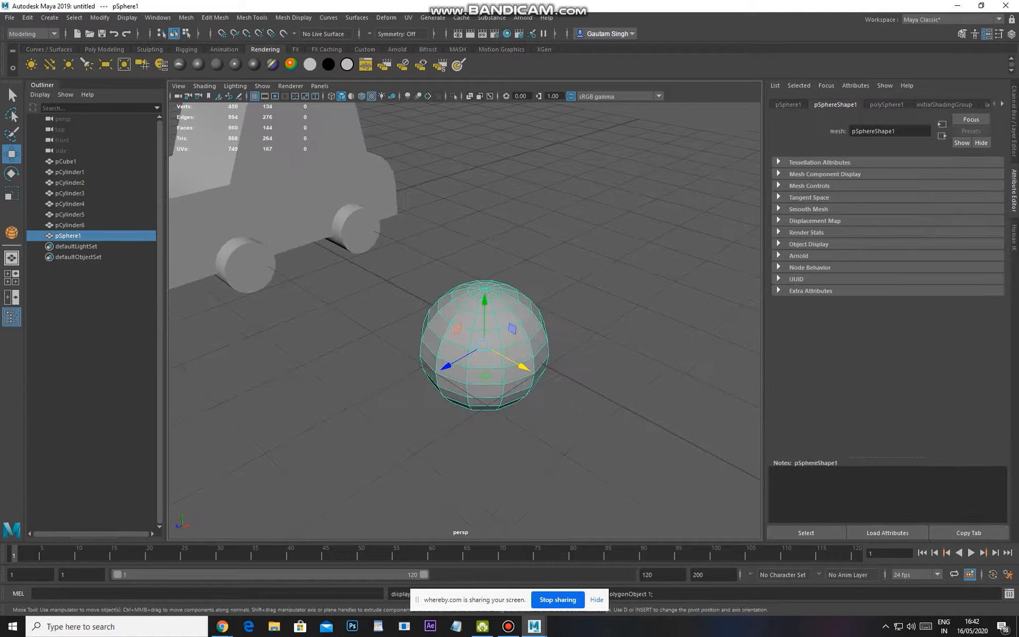
{"action": "key", "text": "2"}
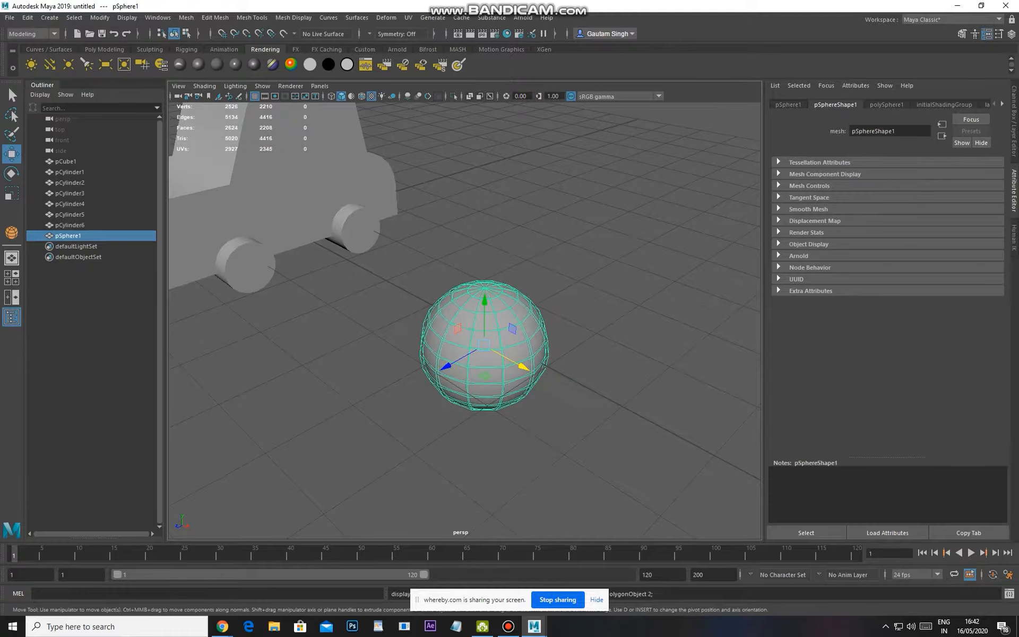
{"action": "key", "text": "3"}
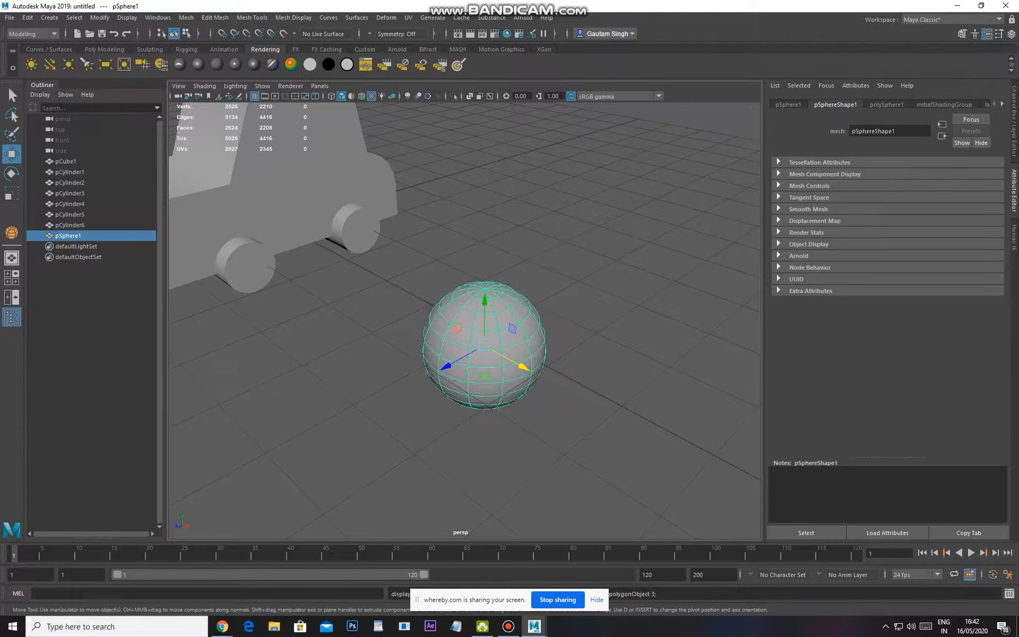
Cycle the view through wireframe, shaded, textured and all-lights displays, ending in wireframe
{"action": "key", "text": "4"}
{"action": "key", "text": "5"}
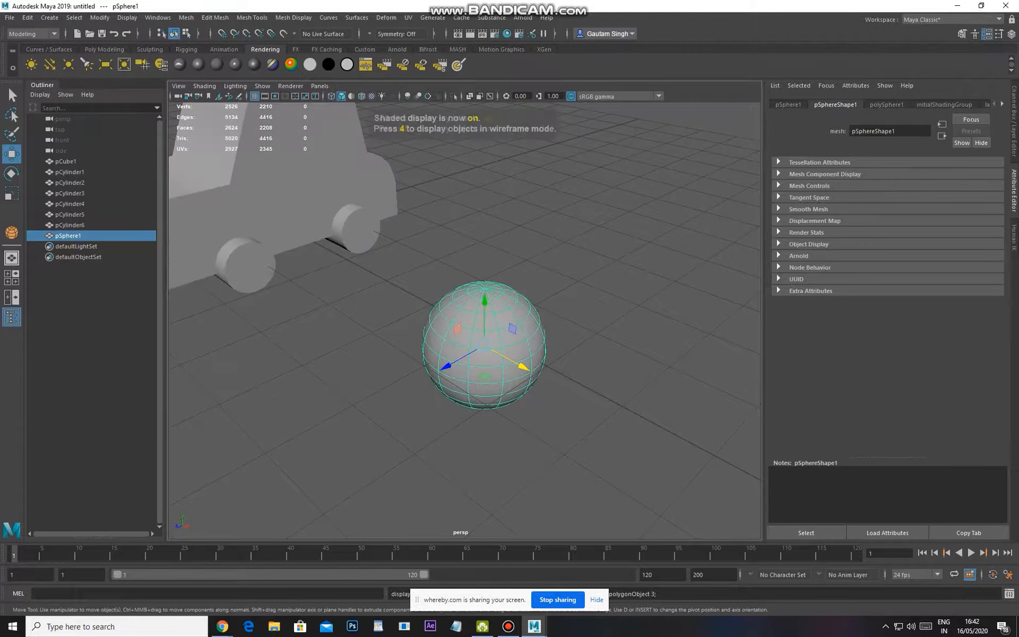
{"action": "key", "text": "6"}
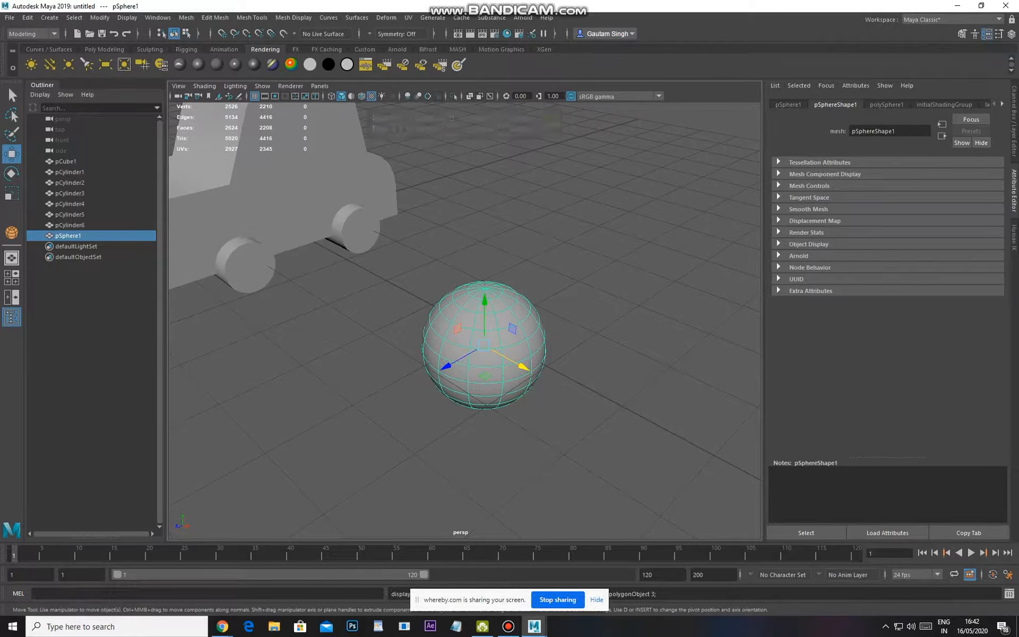
{"action": "key", "text": "6"}
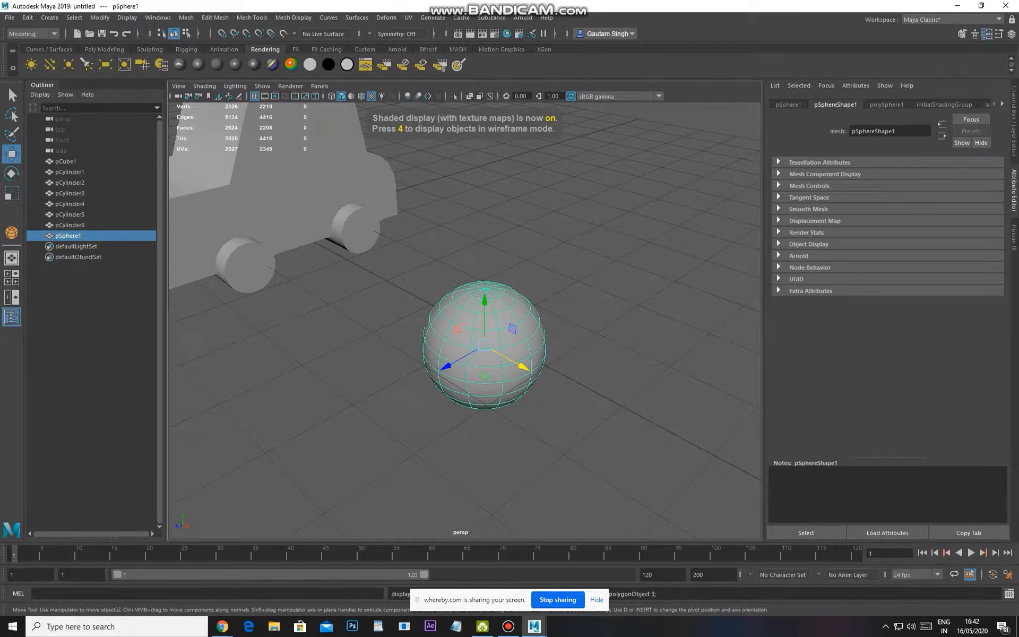
{"action": "key", "text": "7"}
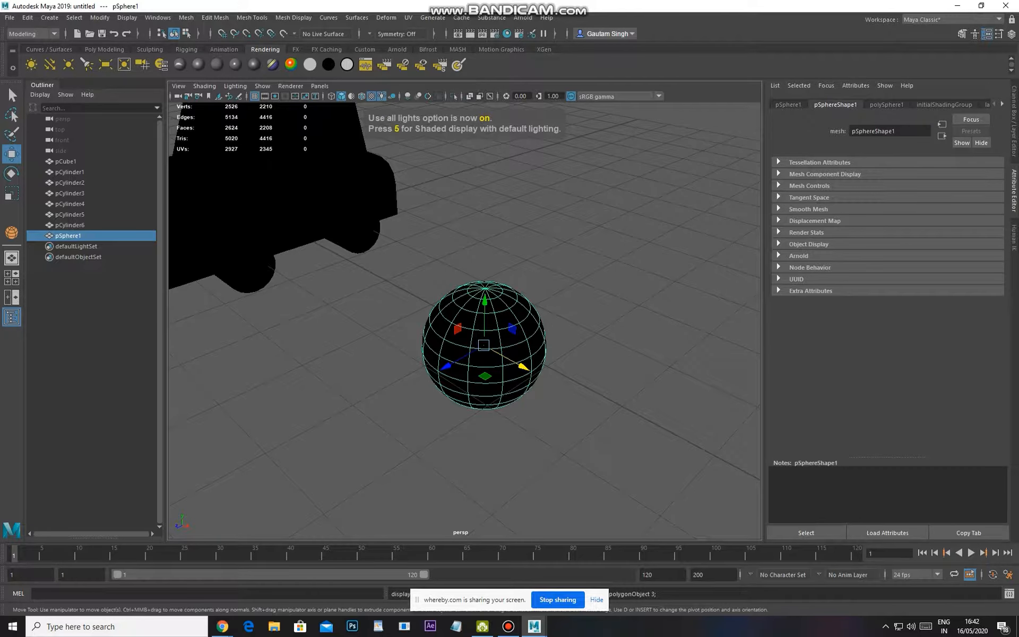
{"action": "key", "text": "4"}
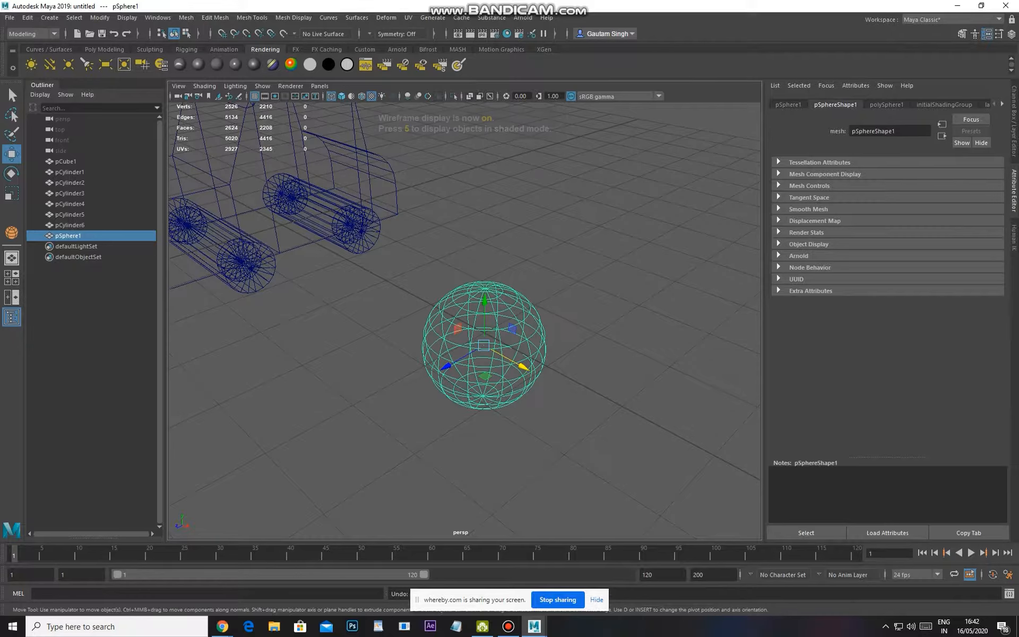
Return the view to shaded display and delete the test sphere
{"action": "key", "text": "5"}
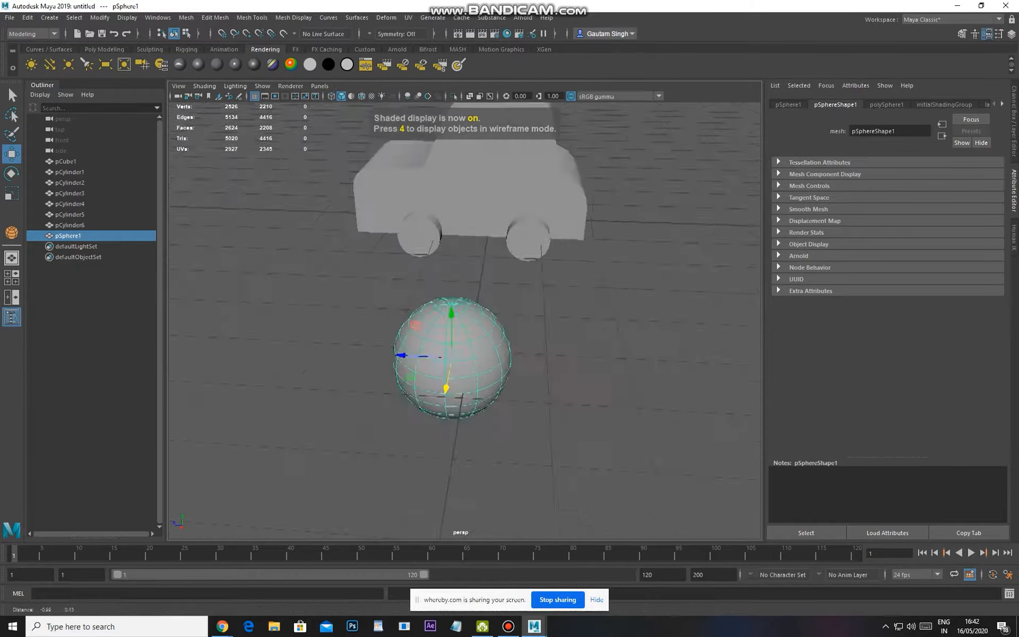
{"action": "key", "text": "Delete"}
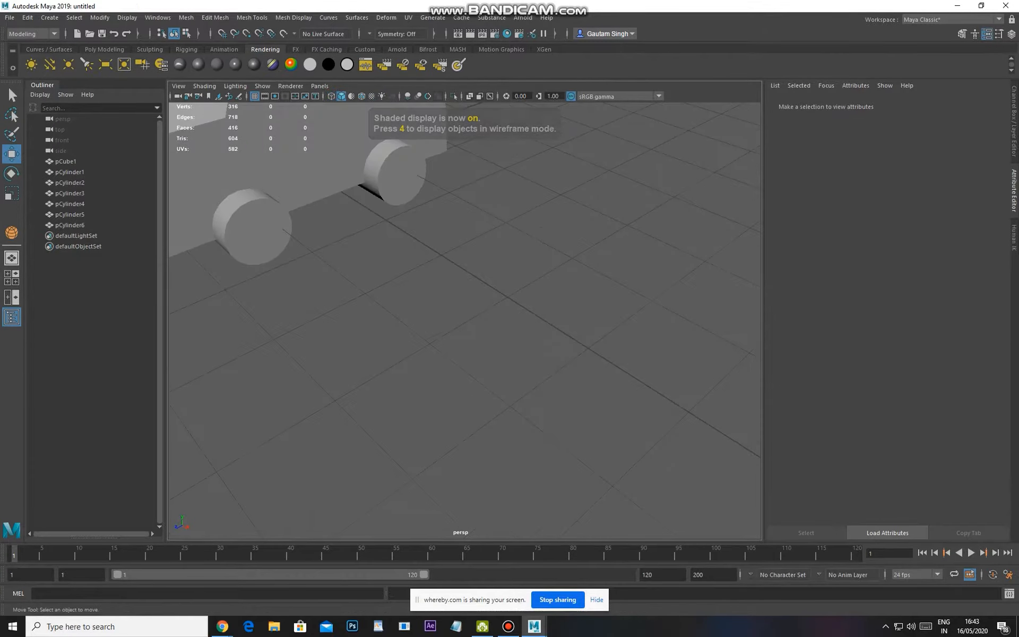
{"action": "scroll", "coordinate": [465, 321], "scroll_direction": "down", "scroll_amount": 5}
{"action": "left_click_drag", "start_coordinate": [477, 298], "coordinate": [467, 276], "text": "alt"}
Switch to wireframe display and examine how the larger cylinders enclose the wheel cylinders across the car body
{"action": "key", "text": "space"}
{"action": "scroll", "coordinate": [464, 321], "scroll_direction": "down", "scroll_amount": 3}
{"action": "scroll", "coordinate": [480, 329], "scroll_direction": "down", "scroll_amount": 3}
{"action": "key", "text": "4"}
{"action": "scroll", "coordinate": [480, 329], "scroll_direction": "down", "scroll_amount": 1}
{"action": "key", "text": "space"}
{"action": "left_click_drag", "start_coordinate": [479, 329], "coordinate": [473, 260]}
{"action": "middle_click_drag", "start_coordinate": [474, 260], "coordinate": [594, 313], "text": "alt"}
{"action": "scroll", "coordinate": [531, 319], "scroll_direction": "up", "scroll_amount": 4}
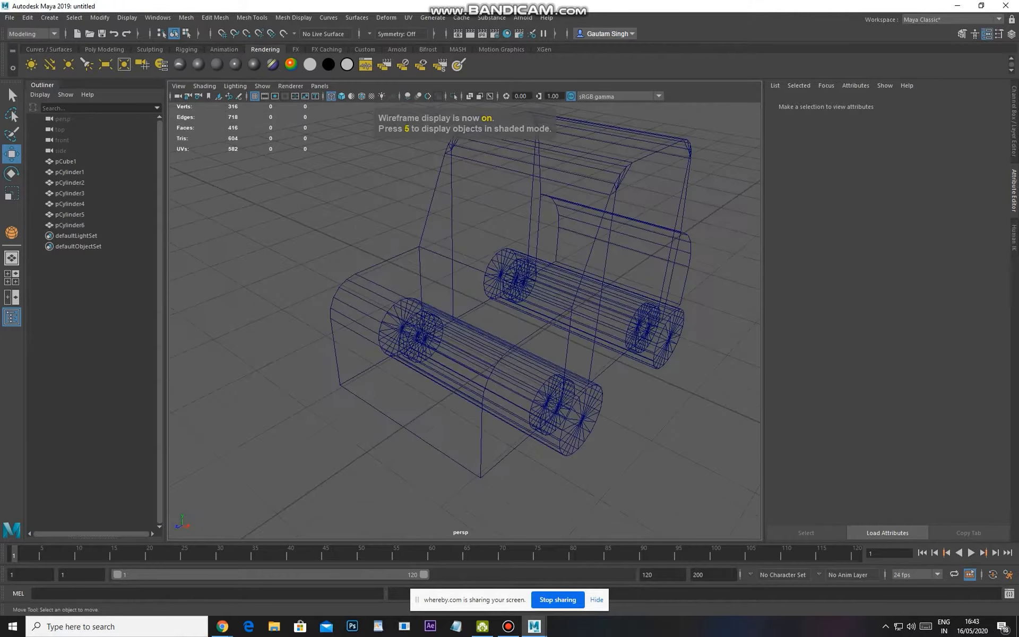
Restore shaded display and select both larger wheel-arch cylinders, front and rear
{"action": "key", "text": "5"}
{"action": "middle_click_drag", "start_coordinate": [563, 417], "coordinate": [501, 404], "text": "alt"}
{"action": "left_click", "coordinate": [502, 405]}
{"action": "left_click", "coordinate": [604, 326], "text": "shift"}
{"action": "left_click_drag", "start_coordinate": [604, 326], "coordinate": [588, 327], "text": "alt"}
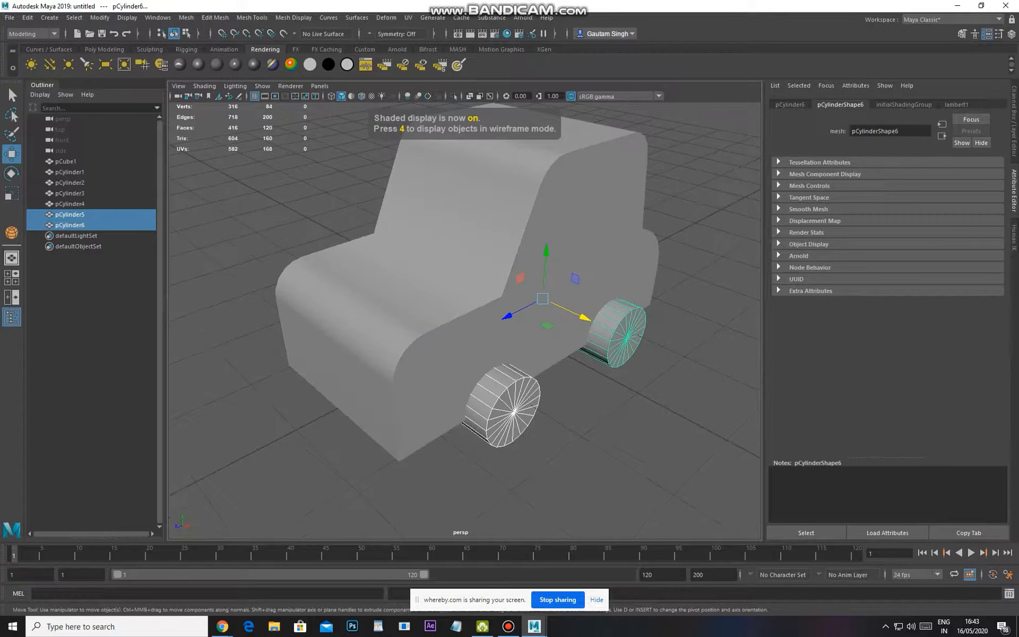
Switch to Chrome to check the wheel arches in the car vector reference image, and return to Maya
{"action": "mouse_move", "coordinate": [222, 626]}
{"action": "left_click", "coordinate": [167, 576]}
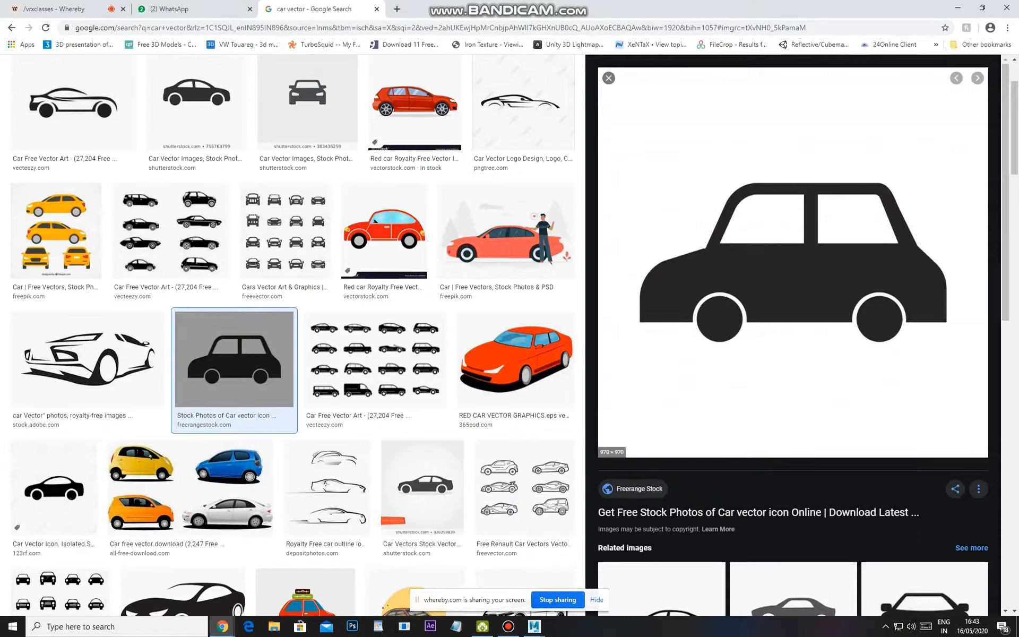
{"action": "mouse_move", "coordinate": [222, 626]}
{"action": "mouse_move", "coordinate": [534, 627]}
{"action": "left_click", "coordinate": [477, 580]}
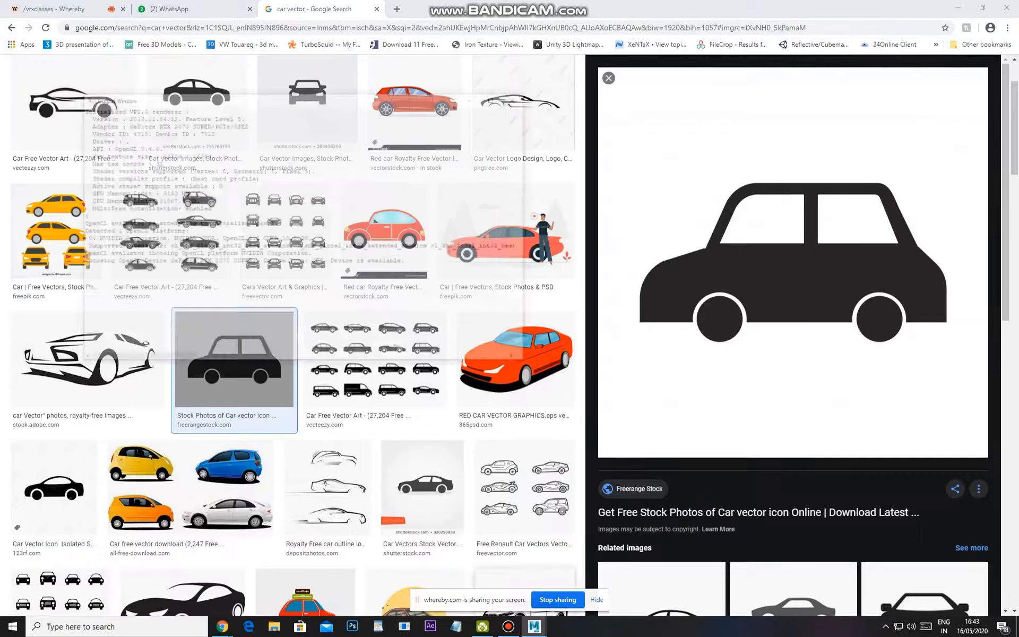
{"action": "left_click", "coordinate": [576, 564]}
Select the car body, review the Union, Difference and Intersection Boolean operations, and clear the selection
{"action": "left_click_drag", "start_coordinate": [510, 340], "coordinate": [518, 297], "text": "alt"}
{"action": "scroll", "coordinate": [517, 297], "scroll_direction": "up", "scroll_amount": 3}
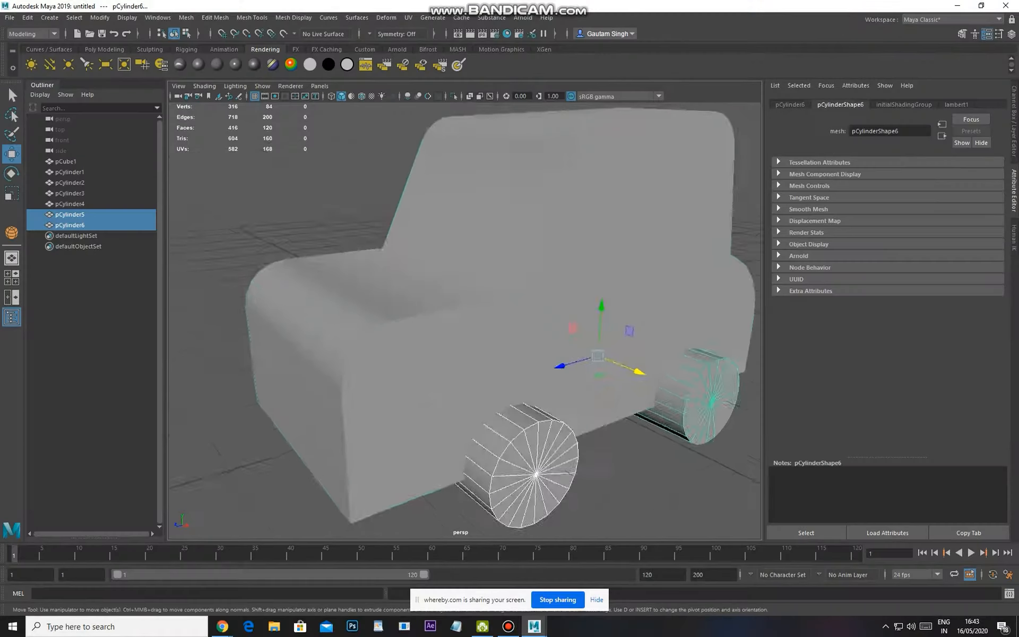
{"action": "left_click", "coordinate": [522, 282]}
{"action": "middle_click_drag", "start_coordinate": [523, 281], "coordinate": [483, 252], "text": "alt"}
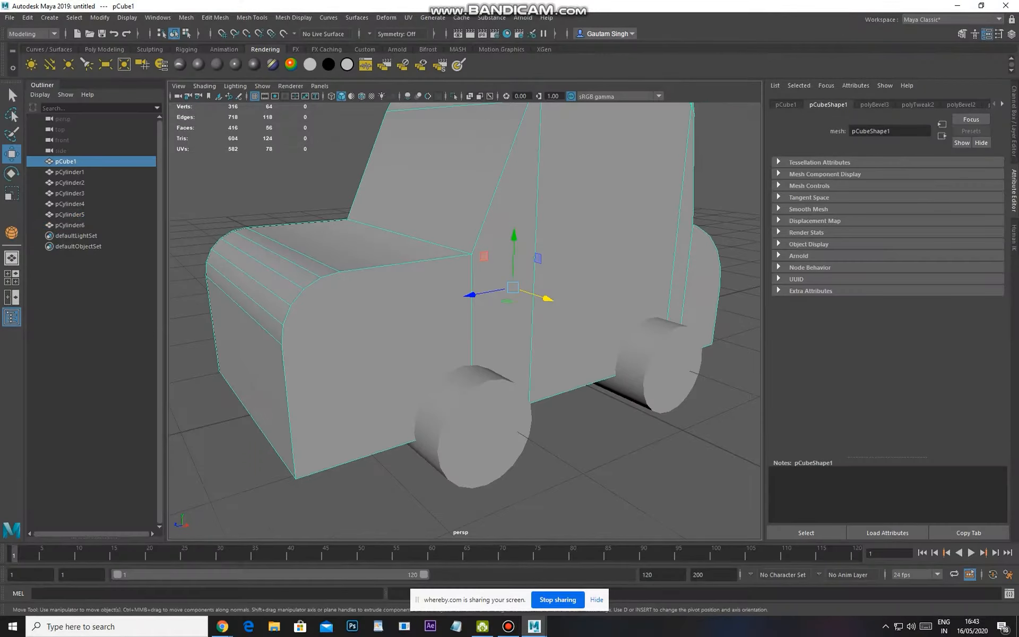
{"action": "scroll", "coordinate": [467, 297], "scroll_direction": "down", "scroll_amount": 4}
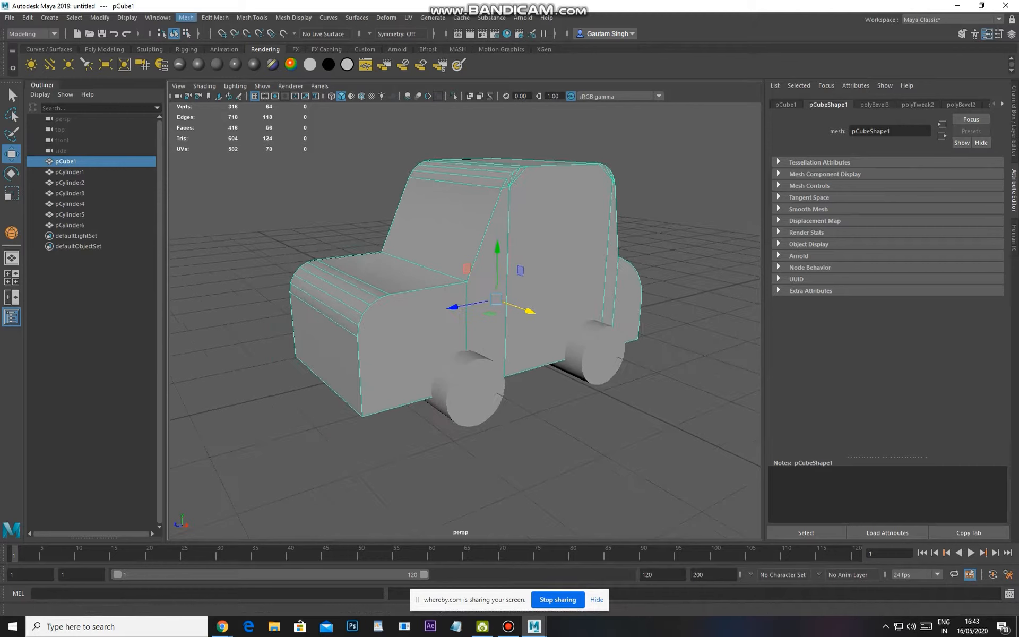
{"action": "left_click", "coordinate": [185, 17]}
{"action": "mouse_move", "coordinate": [212, 44]}
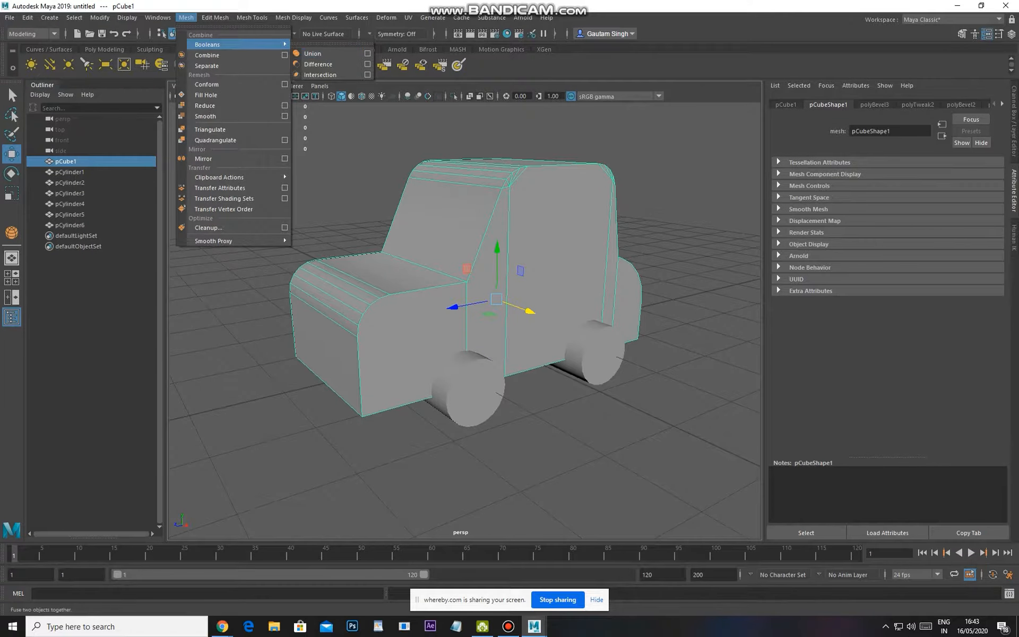
{"action": "left_click", "coordinate": [318, 54]}
{"action": "right_click_drag", "start_coordinate": [530, 340], "coordinate": [499, 329], "text": "alt"}
{"action": "left_click", "coordinate": [552, 360]}
{"action": "right_click_drag", "start_coordinate": [551, 361], "coordinate": [520, 350], "text": "alt"}
{"action": "scroll", "coordinate": [464, 321], "scroll_direction": "down", "scroll_amount": 2}
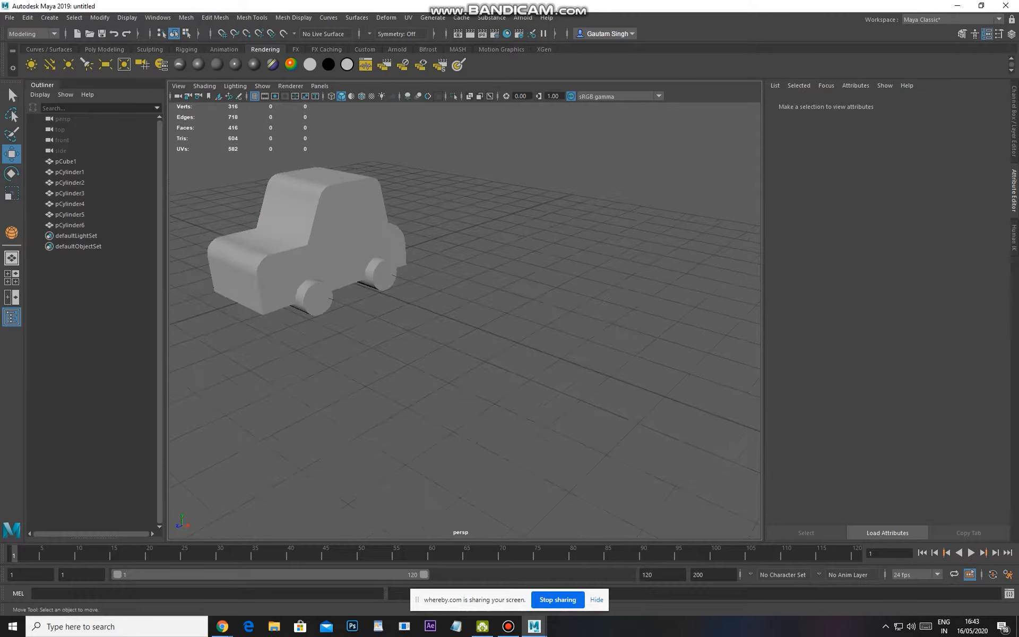
Create a polygon sphere with a radius of about 0.51 on the empty grid beside the car
{"action": "left_click", "coordinate": [105, 50]}
{"action": "left_click", "coordinate": [31, 64]}
{"action": "middle_click_drag", "start_coordinate": [600, 413], "coordinate": [571, 387], "text": "alt"}
{"action": "left_click", "coordinate": [571, 388]}
{"action": "right_click_drag", "start_coordinate": [570, 387], "coordinate": [610, 380], "text": "alt"}
{"action": "left_click_drag", "start_coordinate": [610, 379], "coordinate": [531, 374], "text": "alt"}
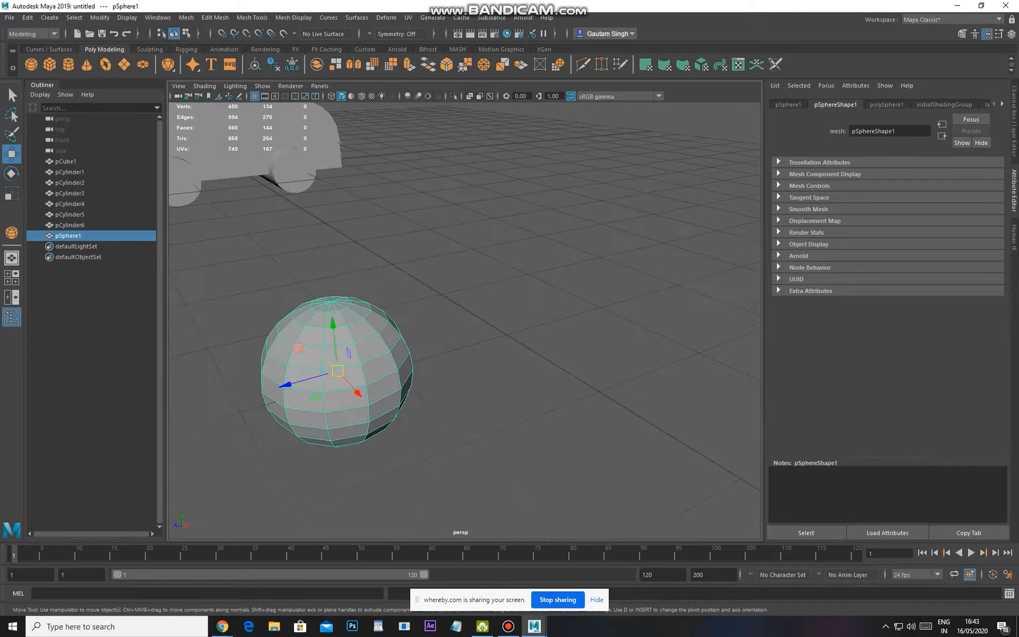
Create a polygon cube beside the sphere and scale it to about 0.57 in X and 1.42 in Y
{"action": "left_click", "coordinate": [50, 65]}
{"action": "middle_click_drag", "start_coordinate": [528, 321], "coordinate": [504, 219], "text": "alt"}
{"action": "left_click_drag", "start_coordinate": [505, 217], "coordinate": [640, 196]}
{"action": "left_click_drag", "start_coordinate": [640, 197], "coordinate": [722, 189], "text": "alt"}
{"action": "key", "text": "r"}
{"action": "left_click_drag", "start_coordinate": [669, 265], "coordinate": [646, 265]}
{"action": "left_click_drag", "start_coordinate": [622, 217], "coordinate": [623, 195]}
{"action": "left_click_drag", "start_coordinate": [624, 196], "coordinate": [590, 201], "text": "alt"}
Move the sphere against the cube so that it partly penetrates one side face, and deselect it
{"action": "key", "text": "w"}
{"action": "left_click", "coordinate": [457, 332]}
{"action": "left_click_drag", "start_coordinate": [509, 336], "coordinate": [588, 343]}
{"action": "left_click_drag", "start_coordinate": [588, 344], "coordinate": [409, 316], "text": "alt"}
{"action": "left_click_drag", "start_coordinate": [409, 316], "coordinate": [467, 372], "text": "alt"}
{"action": "middle_click_drag", "start_coordinate": [467, 371], "coordinate": [350, 308], "text": "alt"}
{"action": "left_click_drag", "start_coordinate": [380, 382], "coordinate": [433, 364]}
{"action": "left_click_drag", "start_coordinate": [479, 307], "coordinate": [533, 254]}
{"action": "middle_click_drag", "start_coordinate": [533, 254], "coordinate": [459, 231], "text": "alt"}
{"action": "scroll", "coordinate": [459, 231], "scroll_direction": "up", "scroll_amount": 2}
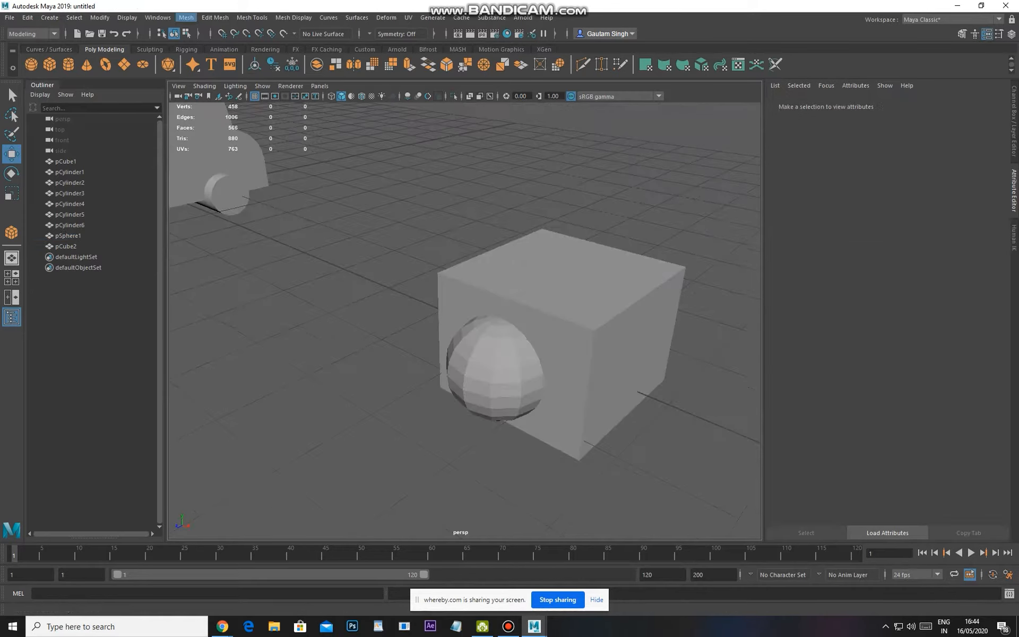
Review the Boolean operations and move the sphere slightly farther out of the cube's side face
{"action": "left_click", "coordinate": [186, 18]}
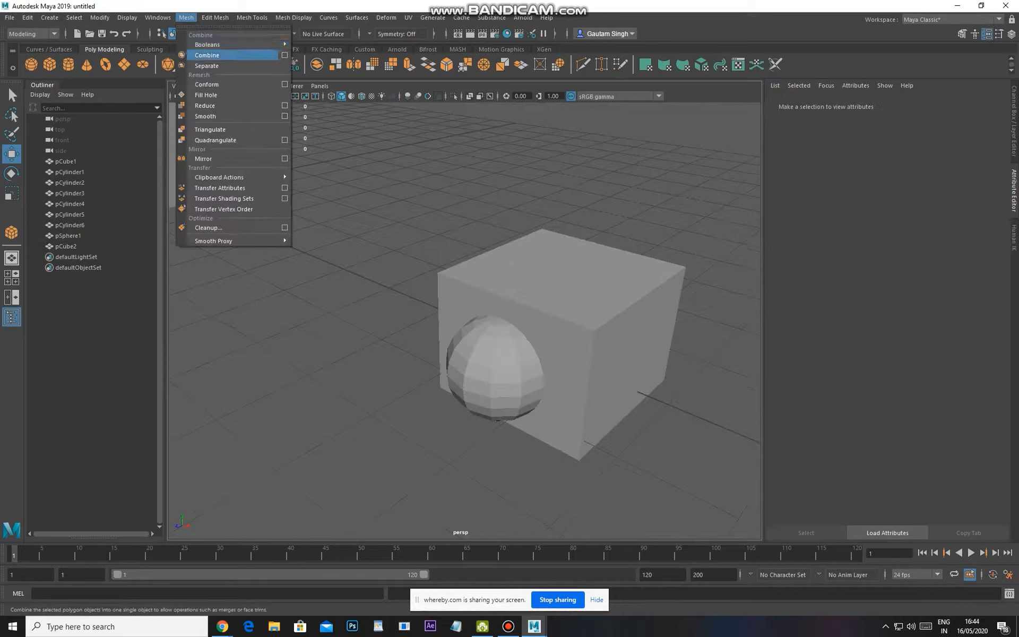
{"action": "mouse_move", "coordinate": [213, 44]}
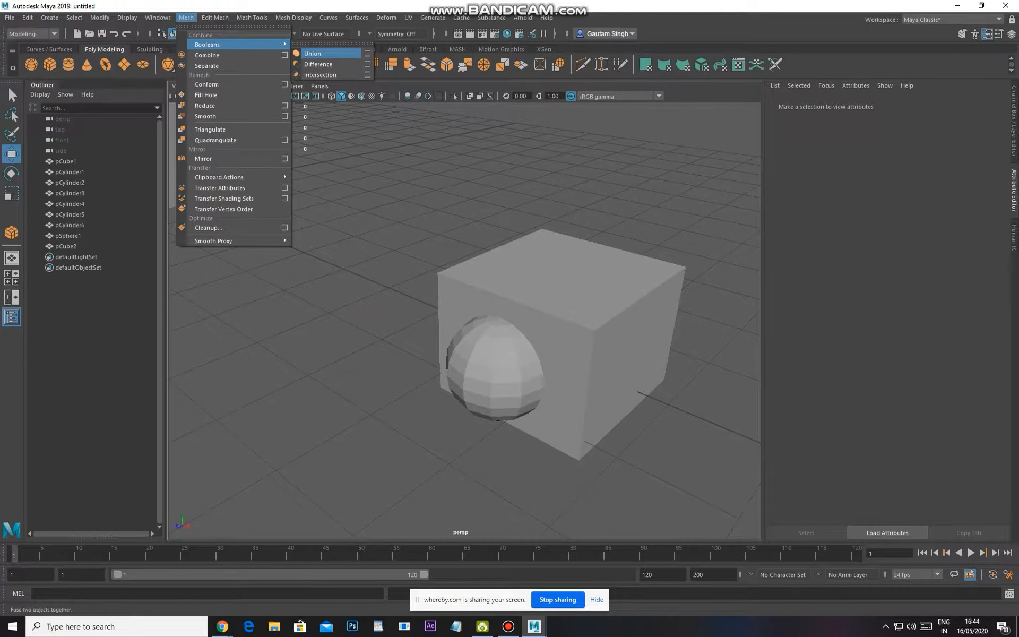
{"action": "mouse_move", "coordinate": [510, 340]}
{"action": "left_mouse_down", "text": "alt"}
{"action": "mouse_move", "coordinate": [469, 300]}
{"action": "mouse_move", "coordinate": [492, 329]}
{"action": "left_mouse_up", "text": "alt"}
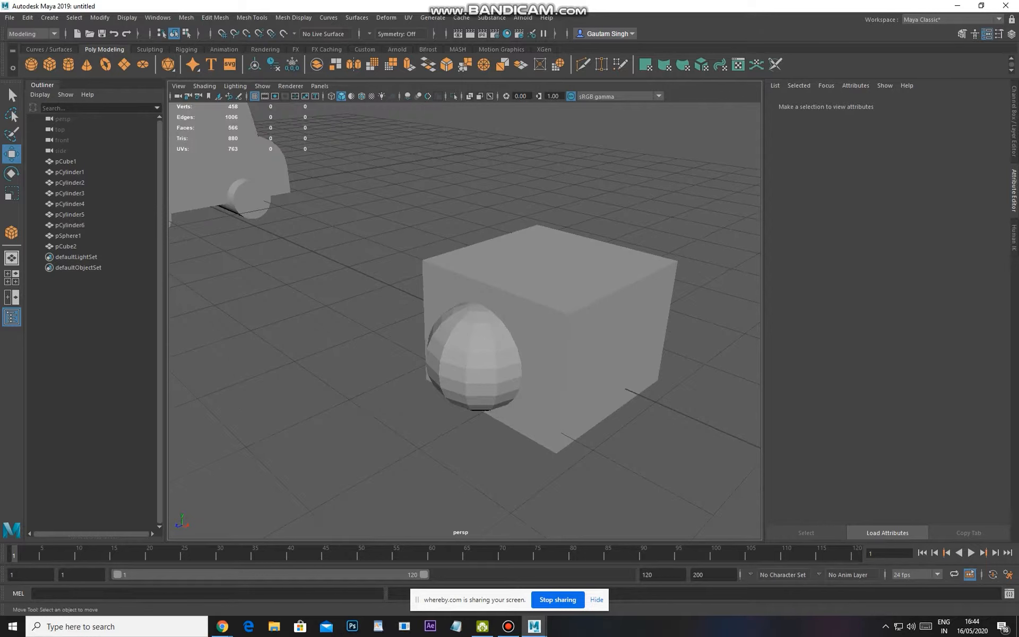
{"action": "left_click", "coordinate": [481, 340]}
{"action": "left_click_drag", "start_coordinate": [444, 372], "coordinate": [436, 375]}
Select the sphere and the cube and join them with a Boolean Union
{"action": "left_click", "coordinate": [554, 345], "text": "shift"}
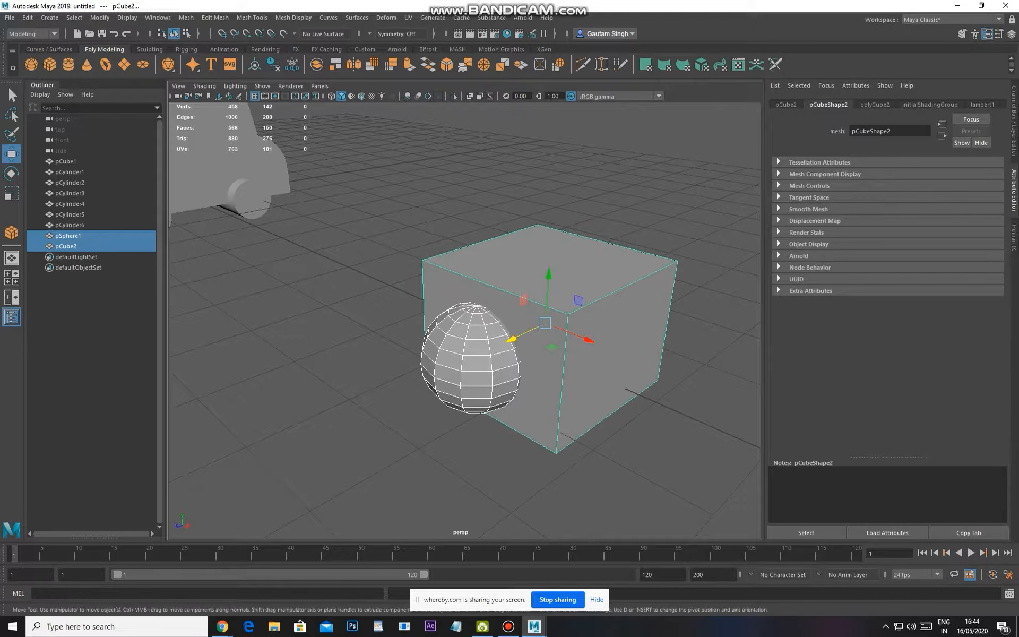
{"action": "key", "text": "ctrl+z"}
{"action": "left_click", "coordinate": [557, 340], "text": "shift"}
{"action": "left_click", "coordinate": [186, 18]}
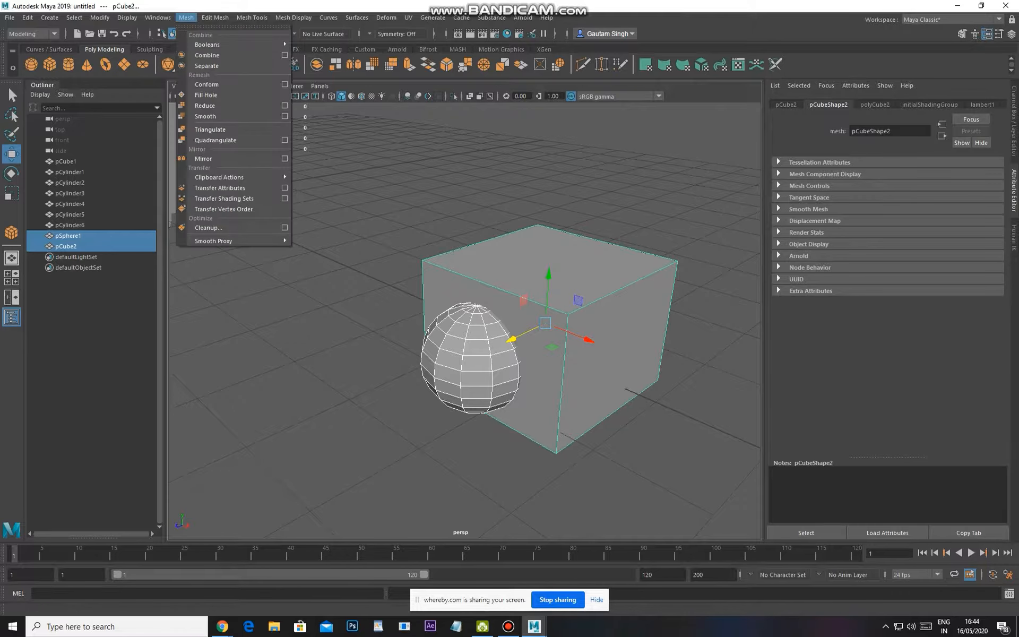
{"action": "mouse_move", "coordinate": [207, 44]}
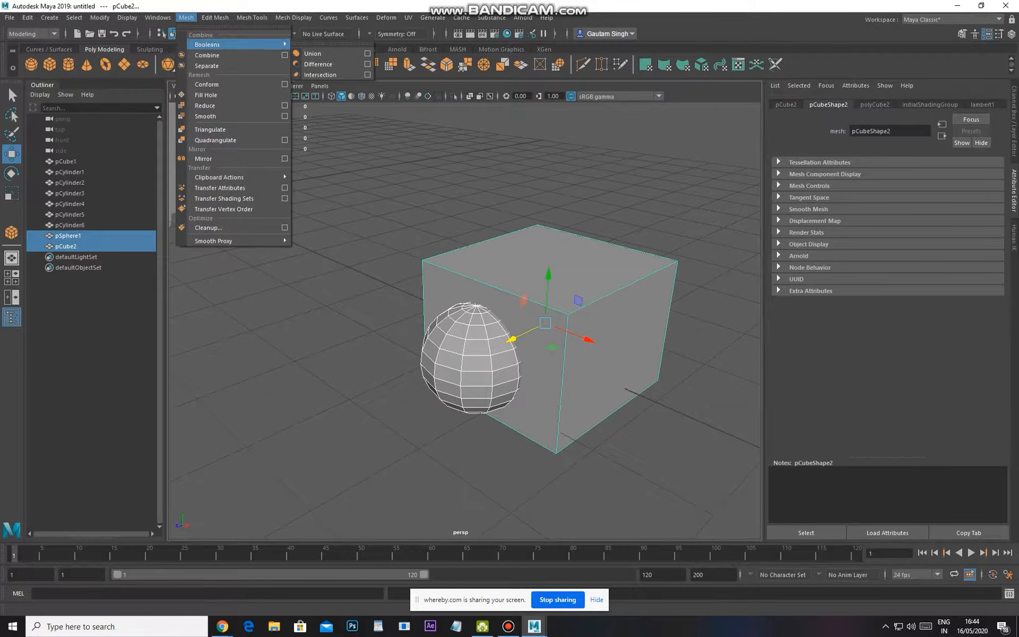
{"action": "left_click", "coordinate": [312, 54]}
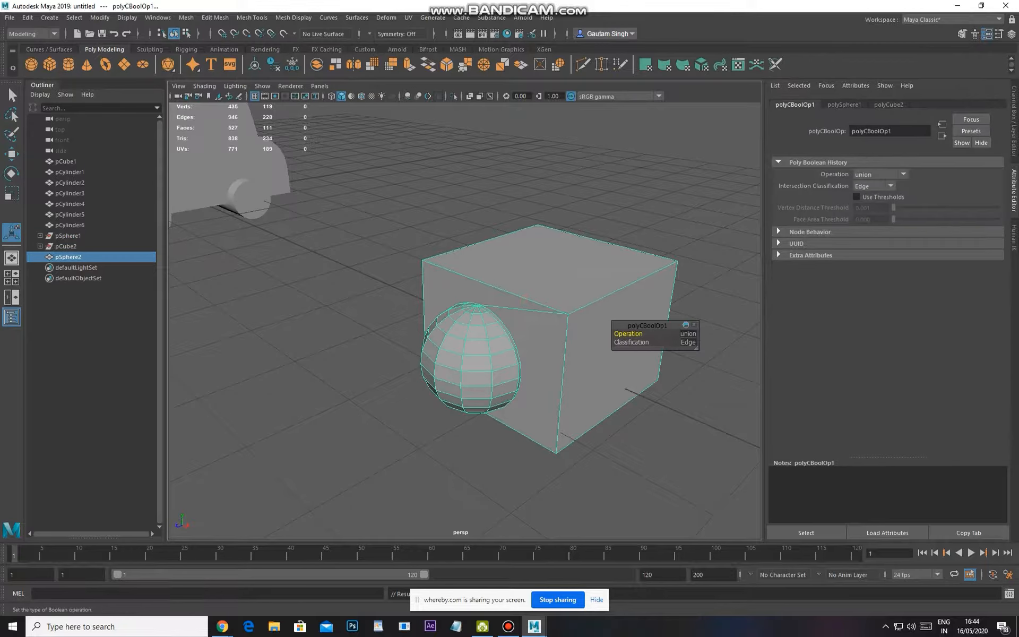
Examine the union mesh from outside and inside to see how the sphere and cube surfaces join
{"action": "left_click", "coordinate": [340, 298]}
{"action": "left_click_drag", "start_coordinate": [340, 297], "coordinate": [319, 298], "text": "alt"}
{"action": "middle_click_drag", "start_coordinate": [319, 298], "coordinate": [369, 245], "text": "alt"}
{"action": "left_click_drag", "start_coordinate": [369, 245], "coordinate": [298, 260], "text": "alt"}
{"action": "right_click_drag", "start_coordinate": [297, 260], "coordinate": [347, 262], "text": "alt"}
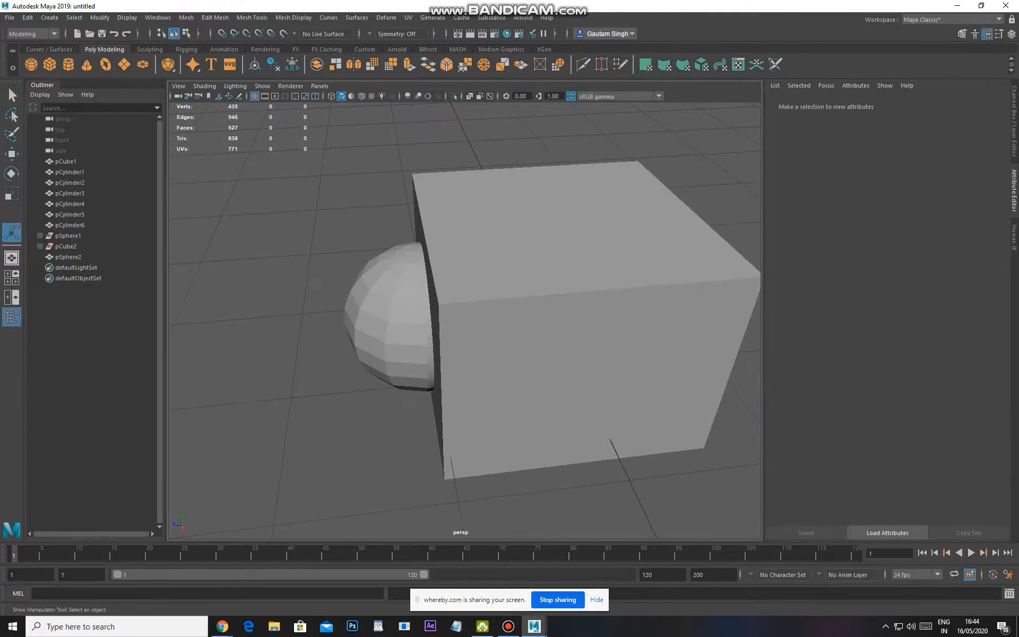
{"action": "key", "text": "ctrl+z"}
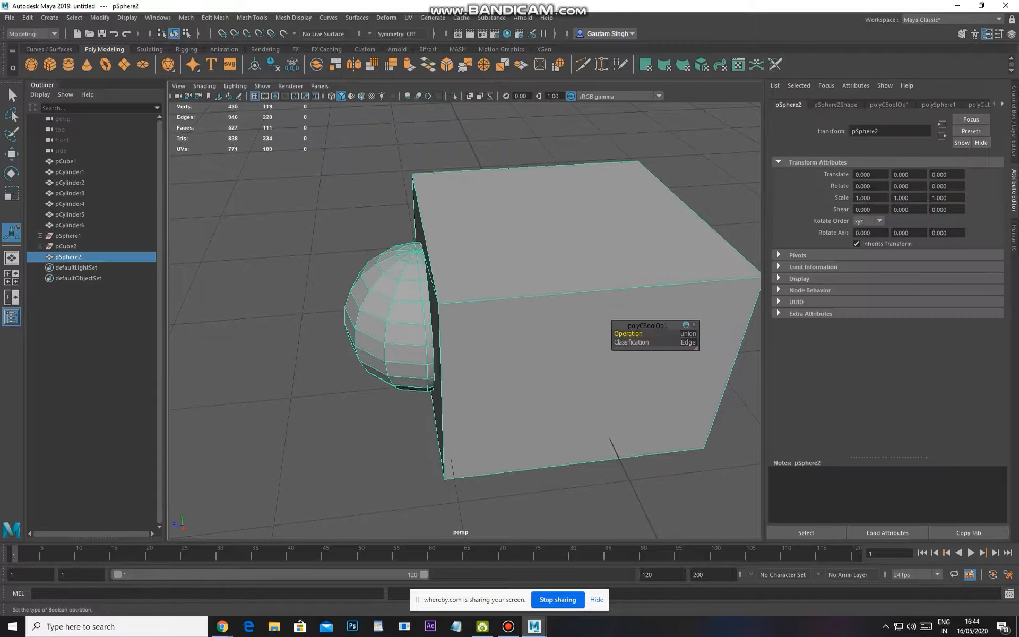
{"action": "scroll", "coordinate": [465, 321], "scroll_direction": "up", "scroll_amount": 2}
{"action": "left_click_drag", "start_coordinate": [372, 318], "coordinate": [647, 313], "text": "alt"}
{"action": "left_click_drag", "start_coordinate": [583, 319], "coordinate": [456, 319], "text": "alt"}
{"action": "scroll", "coordinate": [464, 321], "scroll_direction": "down", "scroll_amount": 3}
{"action": "scroll", "coordinate": [464, 321], "scroll_direction": "up", "scroll_amount": 4}
{"action": "middle_click_drag", "start_coordinate": [464, 321], "coordinate": [504, 338], "text": "alt"}
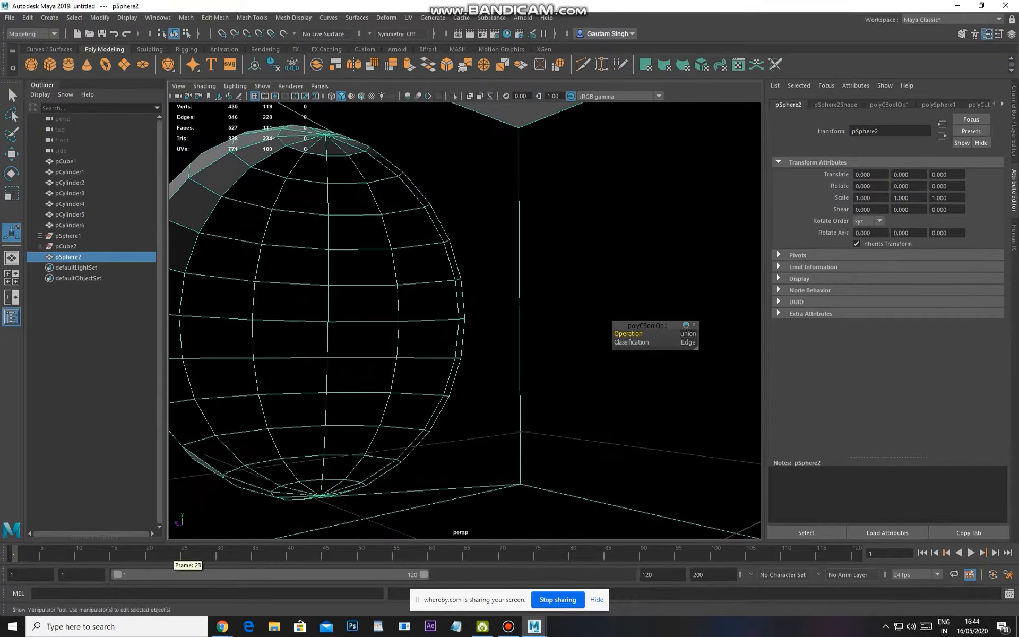
{"action": "scroll", "coordinate": [464, 321], "scroll_direction": "down", "scroll_amount": 6}
{"action": "left_click_drag", "start_coordinate": [510, 321], "coordinate": [398, 324], "text": "alt"}
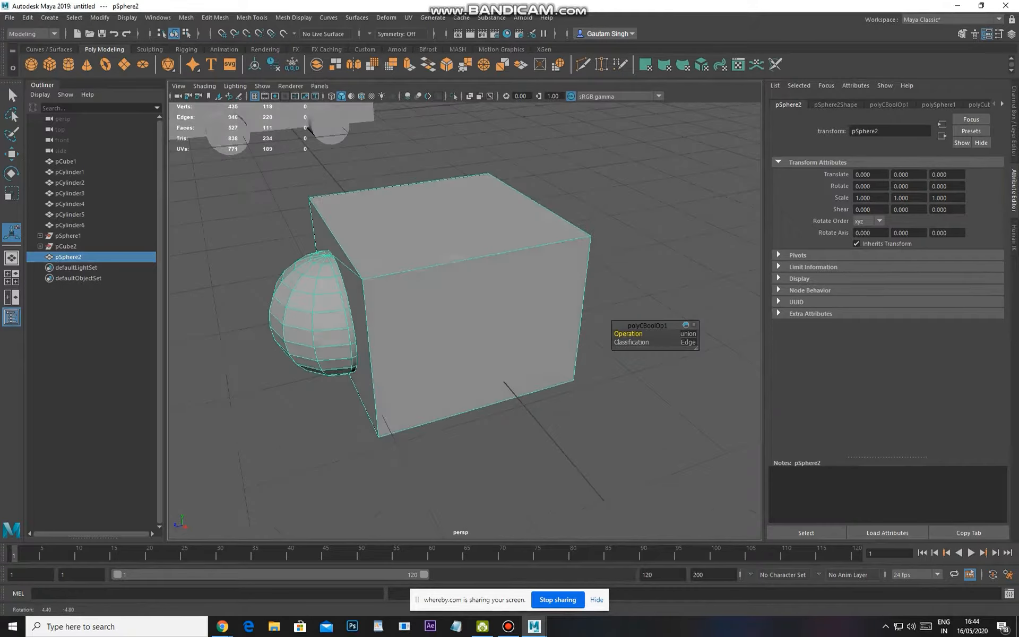
Convert the union mesh to face components and try moving the cube face around the sphere
{"action": "left_click_drag", "start_coordinate": [335, 328], "coordinate": [332, 320], "text": "alt"}
{"action": "middle_click_drag", "start_coordinate": [332, 320], "coordinate": [420, 329], "text": "alt"}
{"action": "key", "text": "ctrl+F11"}
{"action": "key", "text": "w"}
{"action": "left_click_drag", "start_coordinate": [489, 305], "coordinate": [529, 332]}
{"action": "key", "text": "ctrl+z"}
{"action": "left_click", "coordinate": [395, 332]}
{"action": "left_click", "coordinate": [447, 344]}
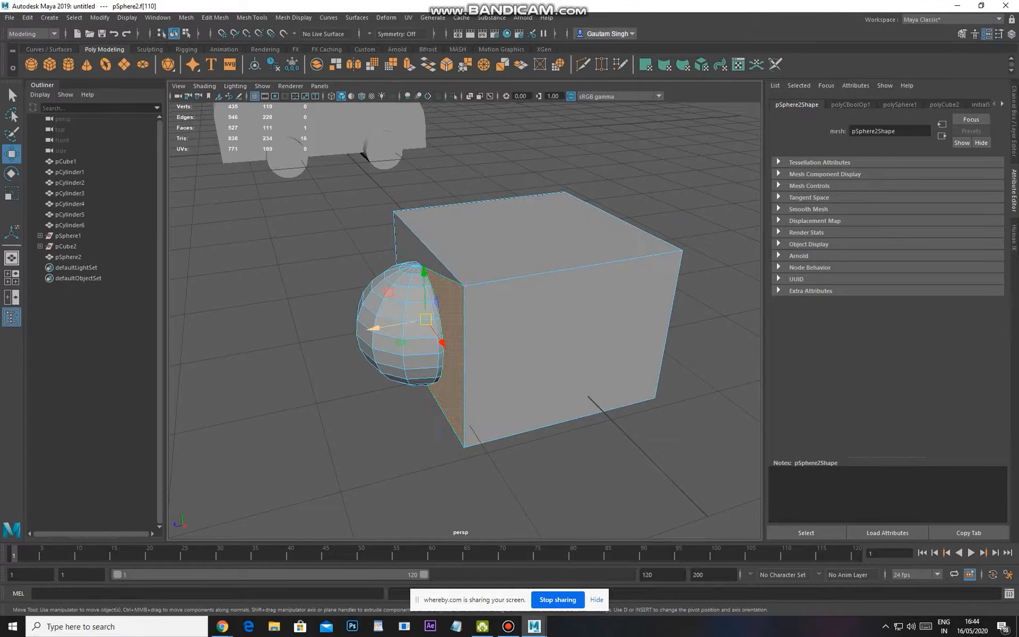
{"action": "left_click_drag", "start_coordinate": [426, 319], "coordinate": [469, 342]}
Undo the face edits and the Boolean Union to get the separate sphere and cube back
{"action": "key", "text": "ctrl+z"}
{"action": "key", "text": "ctrl+z"}
{"action": "key", "text": "ctrl+z"}
{"action": "key", "text": "ctrl+z"}
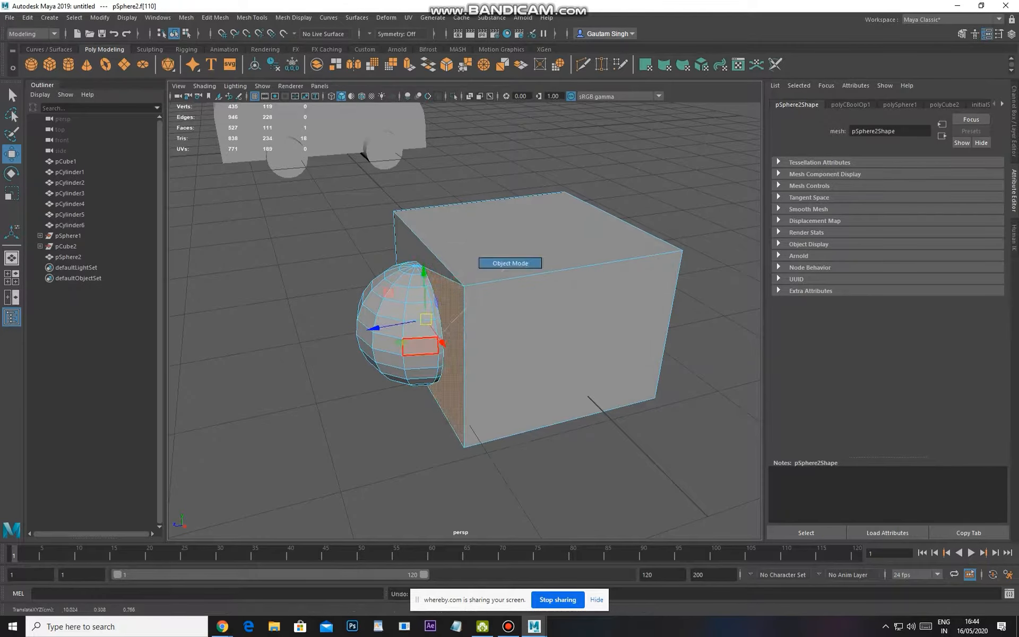
{"action": "key", "text": "ctrl+z"}
{"action": "key", "text": "ctrl+z"}
{"action": "key", "text": "ctrl+z"}
{"action": "key", "text": "ctrl+z"}
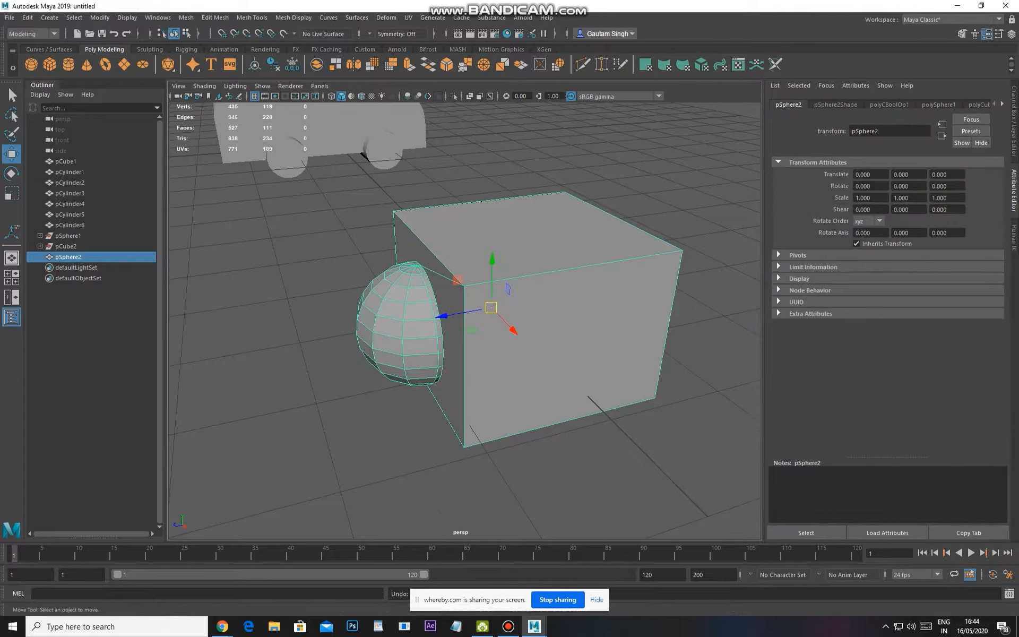
{"action": "key", "text": "ctrl+z"}
{"action": "key", "text": "ctrl+z"}
{"action": "key", "text": "ctrl+z"}
{"action": "key", "text": "ctrl+z"}
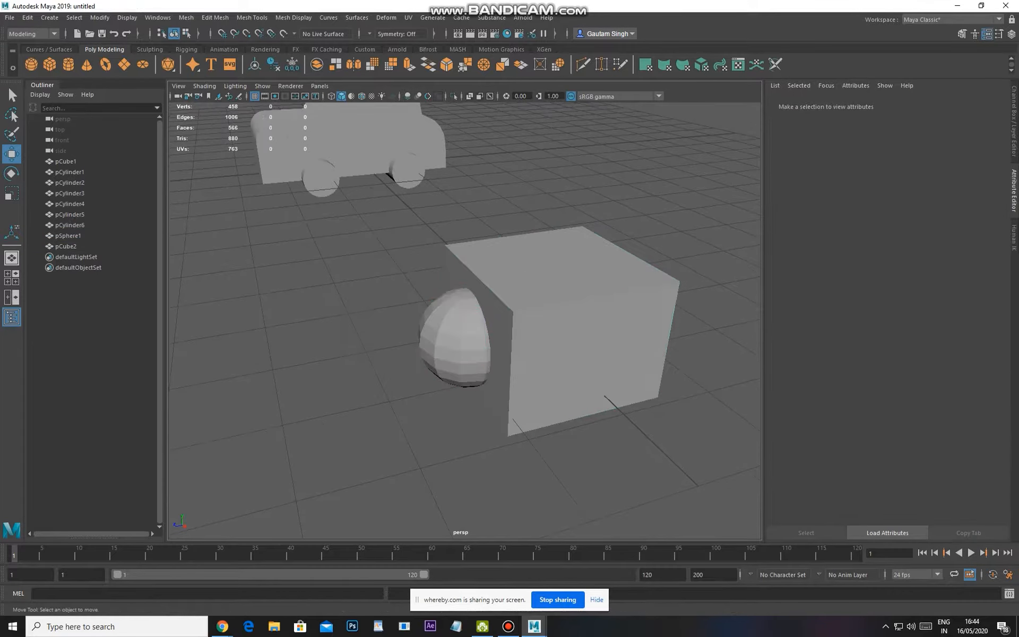
Subtract the cube from the sphere with Boolean Difference, selecting the sphere first, and inspect the cut side
{"action": "left_click", "coordinate": [578, 328], "text": "shift"}
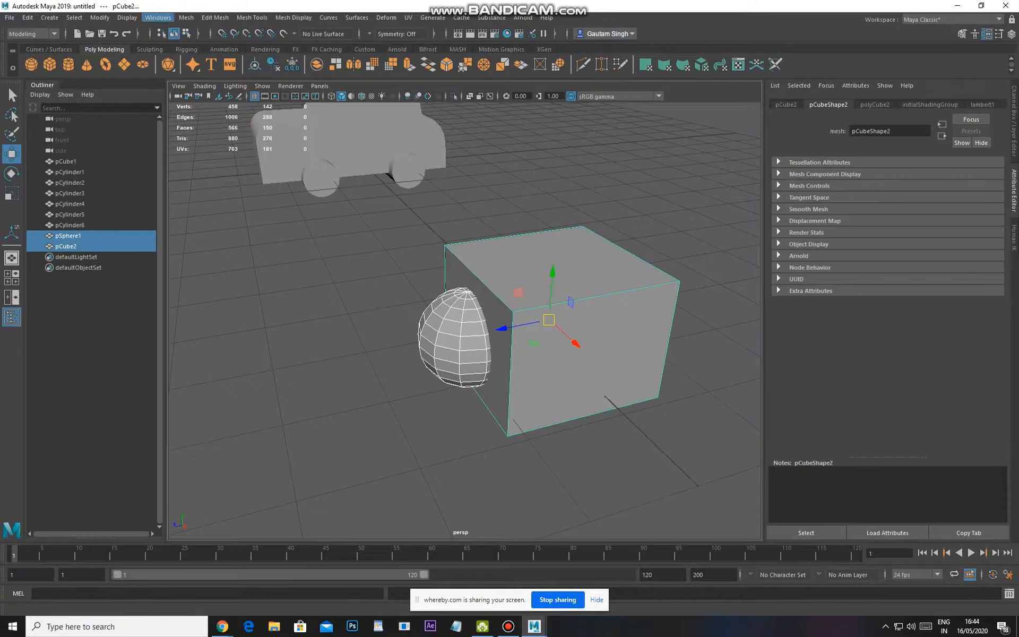
{"action": "left_click", "coordinate": [186, 18]}
{"action": "mouse_move", "coordinate": [213, 44]}
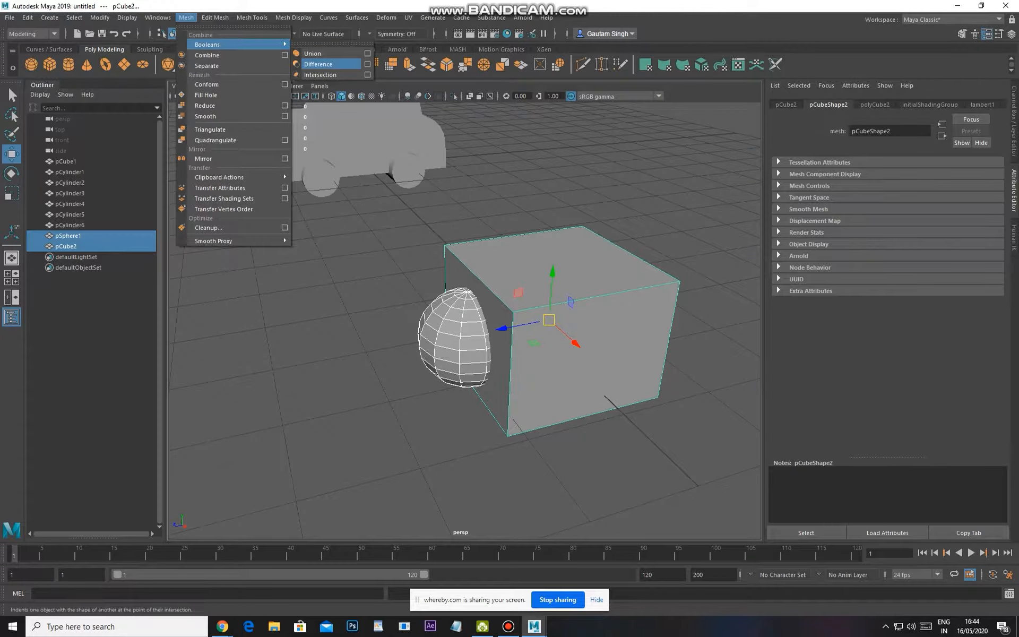
{"action": "left_click", "coordinate": [318, 64]}
{"action": "left_click_drag", "start_coordinate": [509, 318], "coordinate": [420, 360], "text": "alt"}
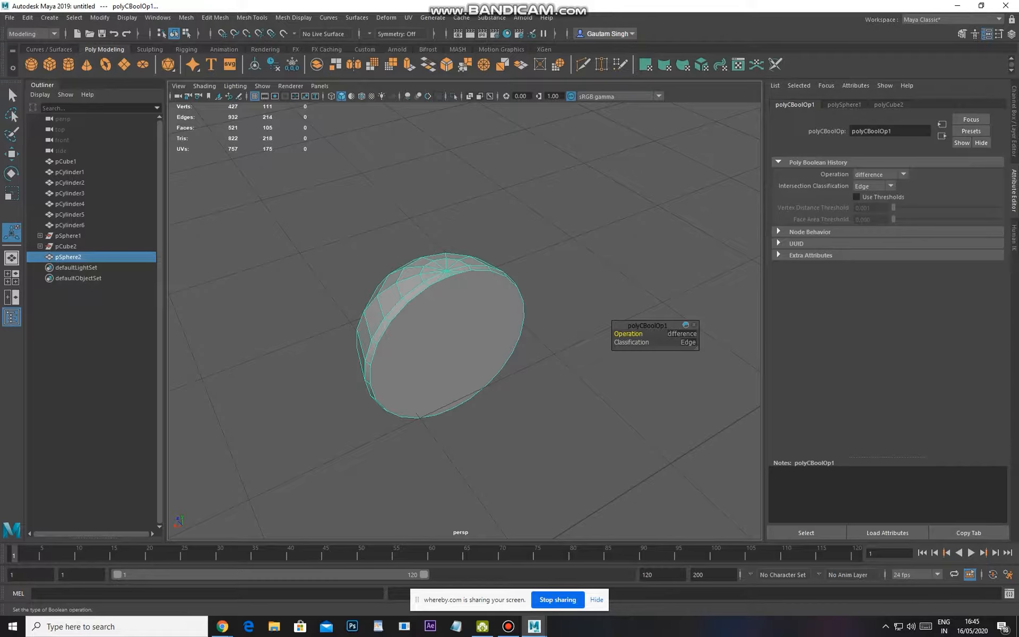
Undo the Boolean Difference that cut the sphere with the cube
{"action": "key", "text": "ctrl+z"}
{"action": "key", "text": "ctrl+z"}
{"action": "key", "text": "ctrl+z"}
{"action": "key", "text": "ctrl+z"}
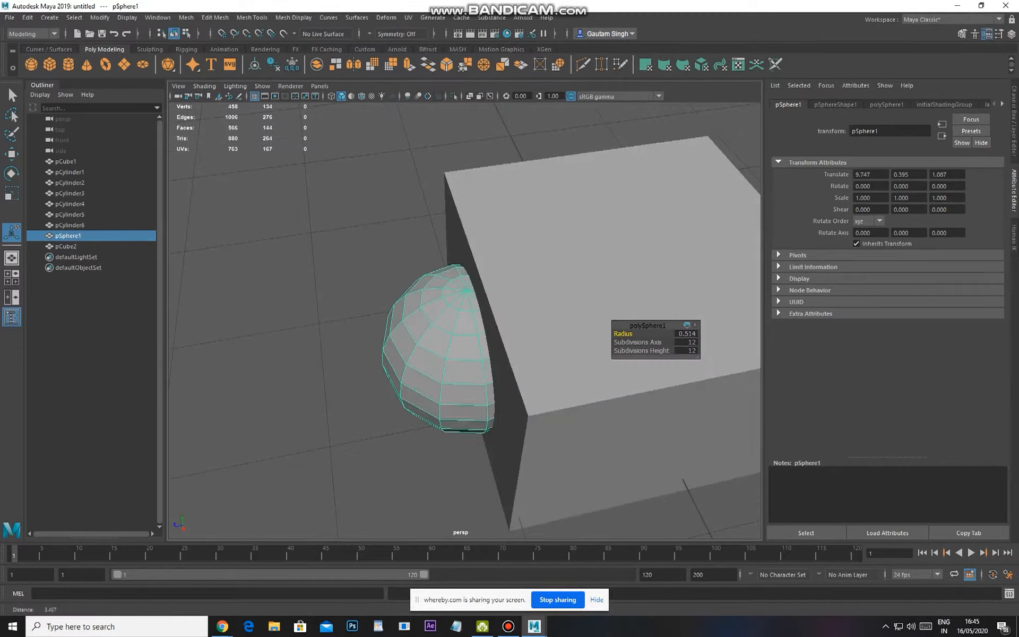
Subtract the sphere from the cube with Boolean Difference, selecting the cube first and the sphere second
{"action": "left_click_drag", "start_coordinate": [477, 345], "coordinate": [509, 324], "text": "alt"}
{"action": "middle_click_drag", "start_coordinate": [509, 324], "coordinate": [453, 328], "text": "alt"}
{"action": "left_click", "coordinate": [536, 287]}
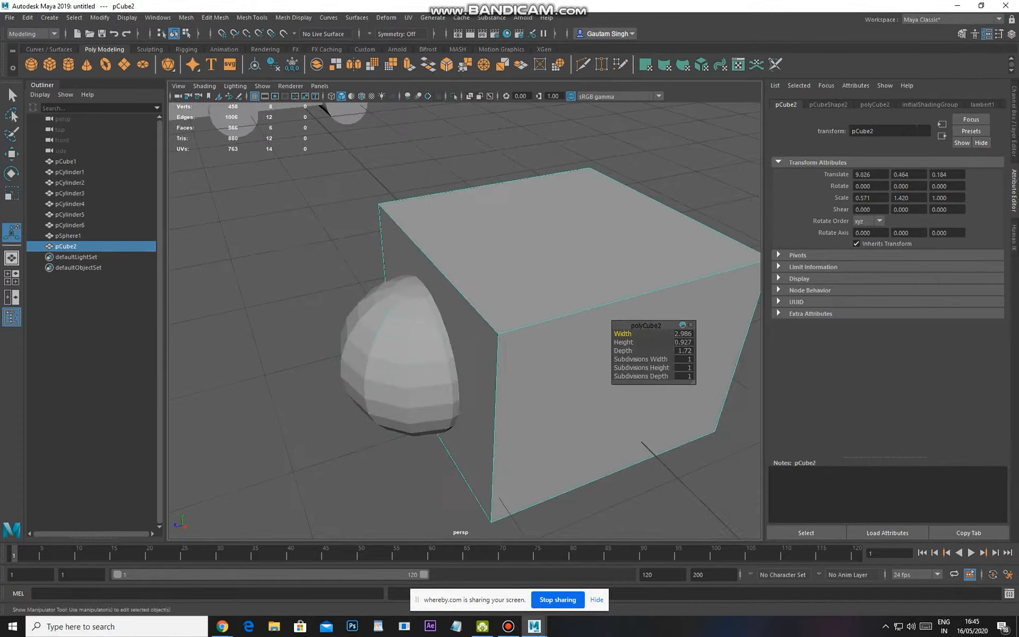
{"action": "left_click", "coordinate": [406, 351], "text": "shift"}
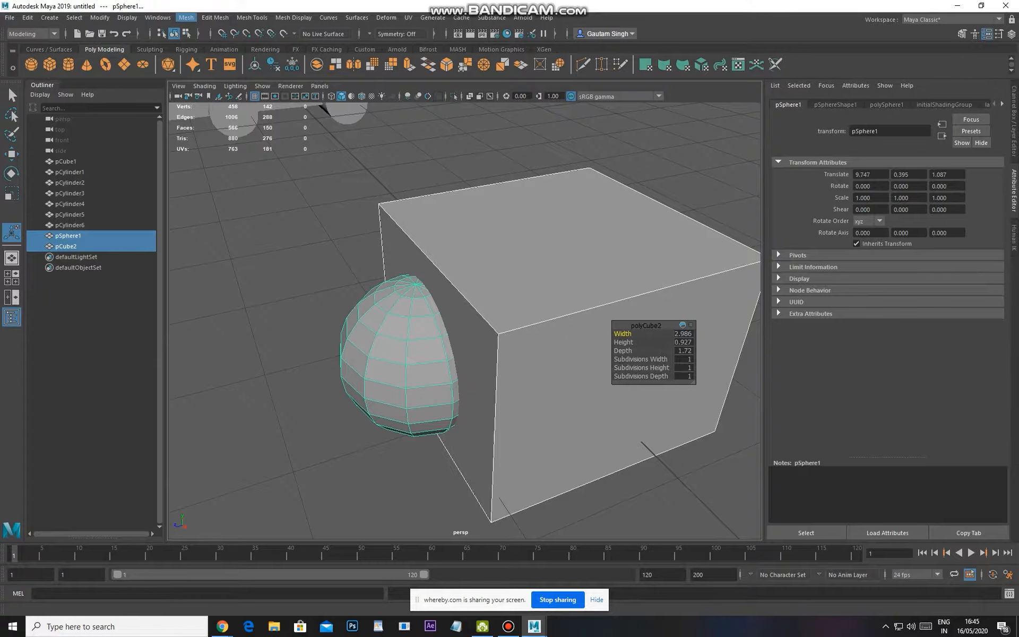
{"action": "left_click", "coordinate": [186, 17]}
{"action": "mouse_move", "coordinate": [210, 43]}
{"action": "left_click", "coordinate": [323, 64]}
{"action": "mouse_move", "coordinate": [451, 319]}
{"action": "left_mouse_down", "text": "alt"}
{"action": "mouse_move", "coordinate": [512, 307]}
{"action": "mouse_move", "coordinate": [486, 325]}
{"action": "mouse_move", "coordinate": [451, 317]}
{"action": "left_mouse_up", "text": "alt"}
Undo the sphere's subtraction from the cube and select the cube alone
{"action": "key", "text": "ctrl+z"}
{"action": "key", "text": "ctrl+z"}
{"action": "left_click", "coordinate": [541, 319]}
{"action": "left_click_drag", "start_coordinate": [541, 318], "coordinate": [587, 341], "text": "alt"}
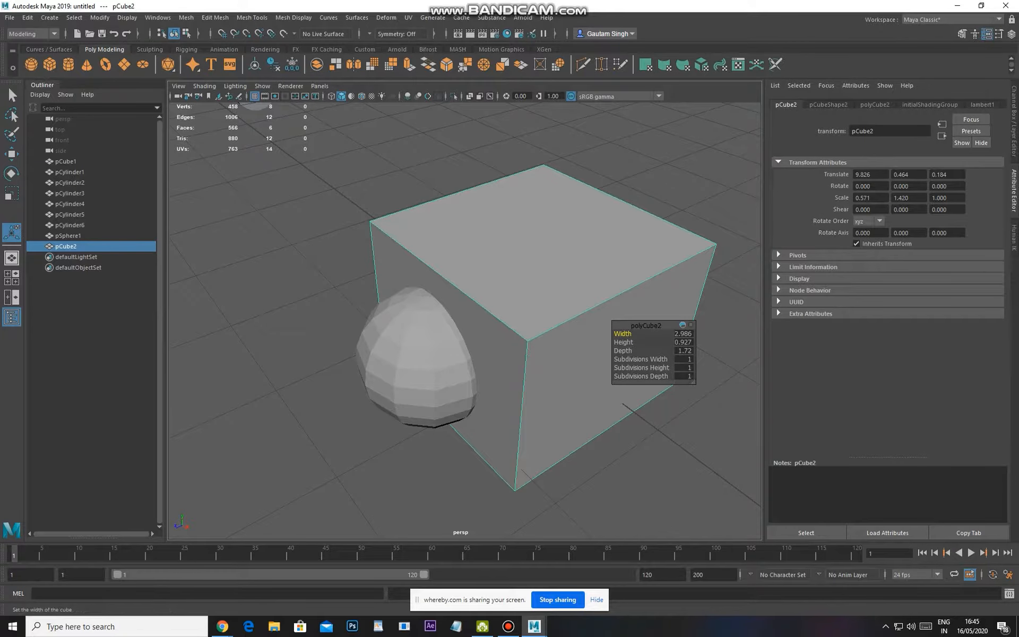
Subtract the sphere from the cube with Boolean Difference, selecting the cube first, and undo the operation
{"action": "left_click", "coordinate": [424, 361], "text": "shift"}
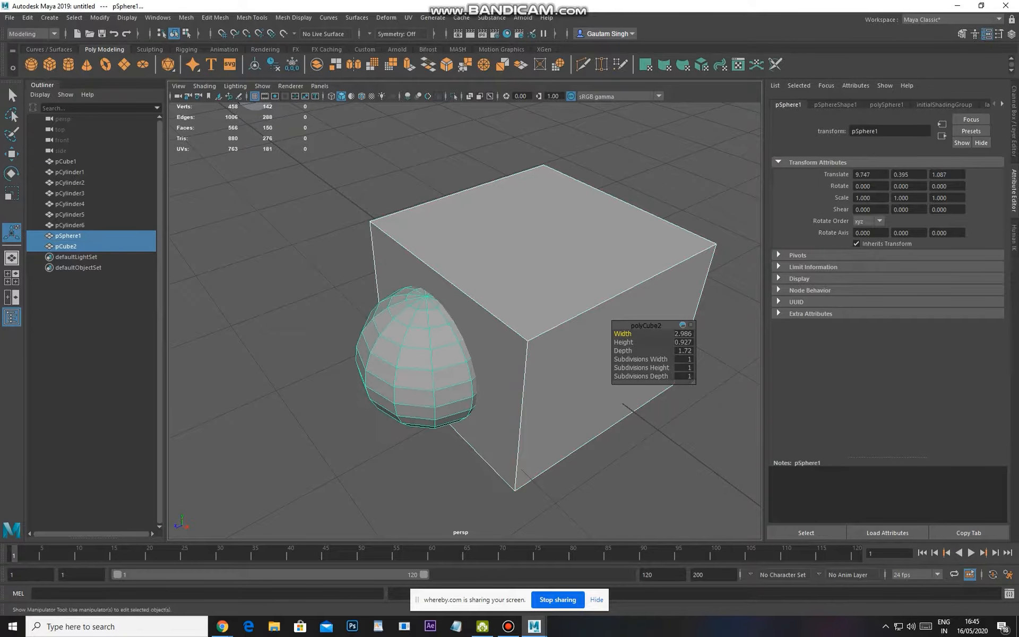
{"action": "left_click", "coordinate": [186, 17]}
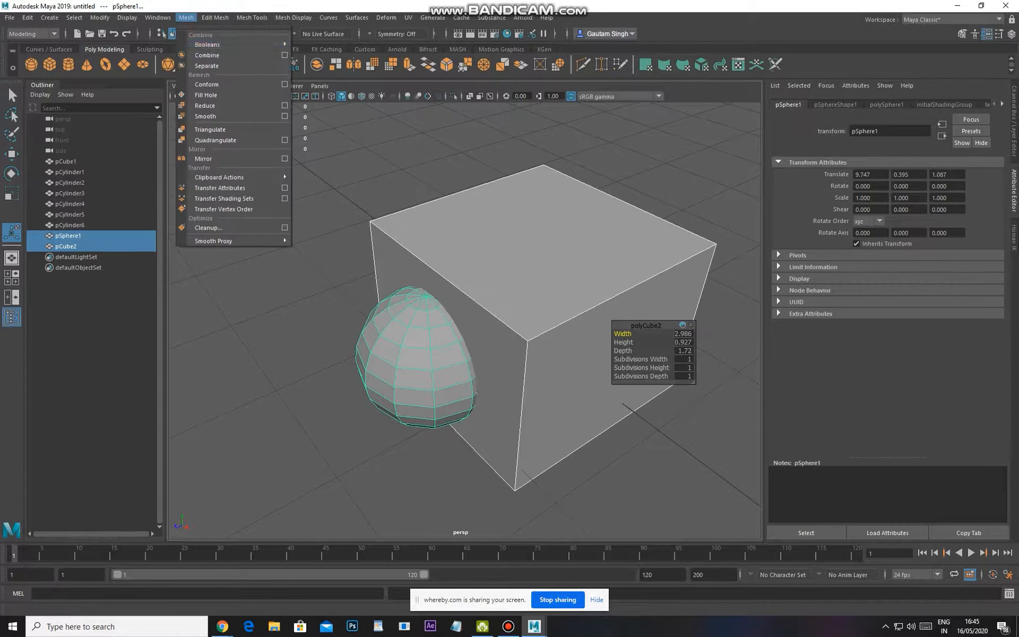
{"action": "mouse_move", "coordinate": [212, 44]}
{"action": "left_click", "coordinate": [318, 64]}
{"action": "key", "text": "ctrl+z"}
{"action": "key", "text": "ctrl+z"}
{"action": "key", "text": "ctrl+z"}
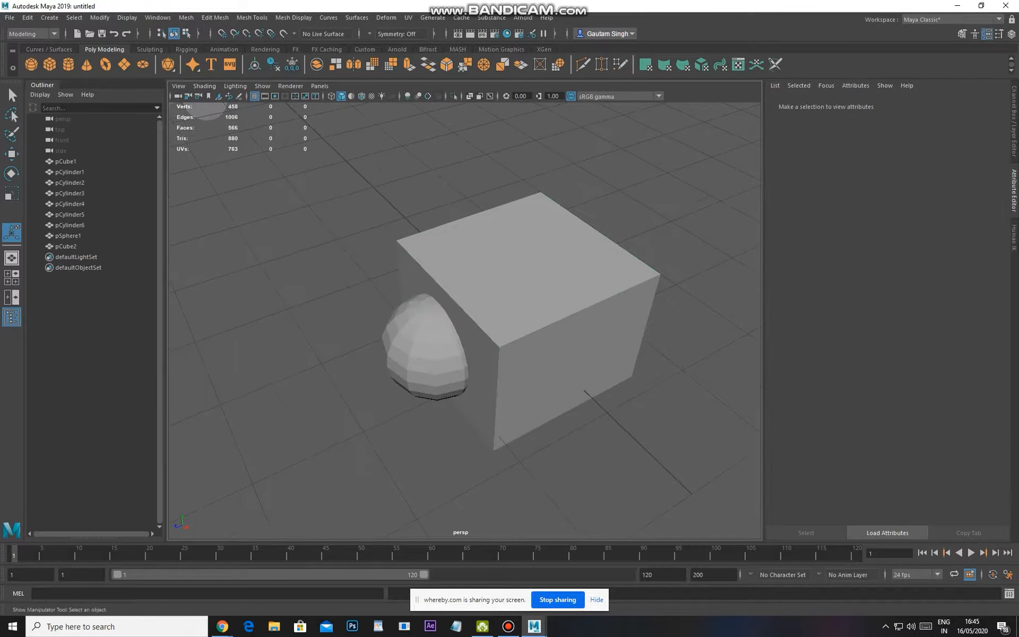
Subtract the cube from the sphere with Boolean Difference, selecting the sphere first, and undo the operation
{"action": "left_click", "coordinate": [66, 246], "text": "ctrl"}
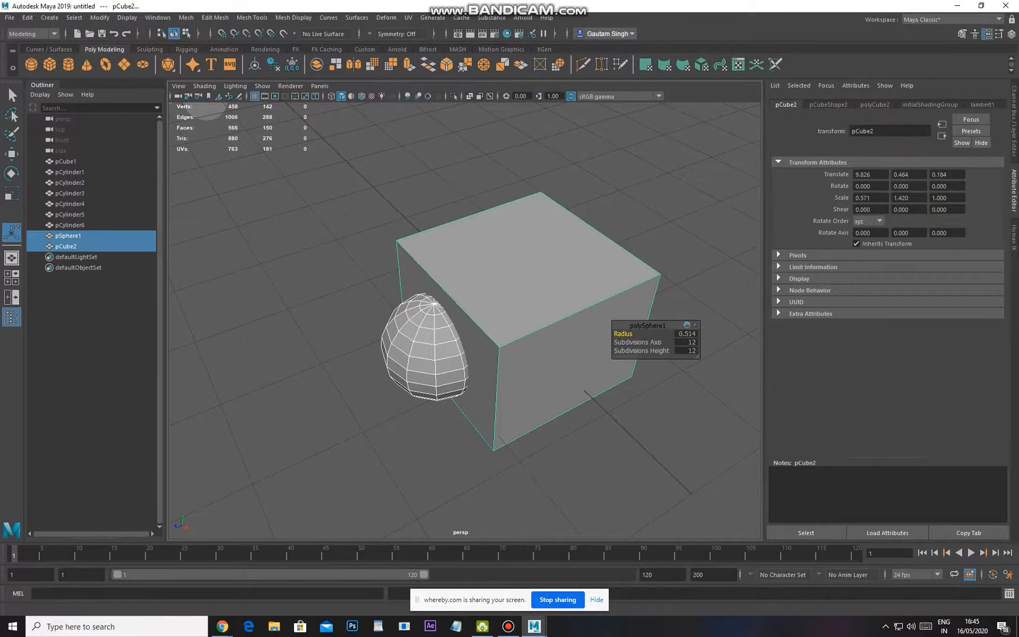
{"action": "left_click", "coordinate": [186, 18]}
{"action": "mouse_move", "coordinate": [212, 44]}
{"action": "left_click", "coordinate": [318, 64]}
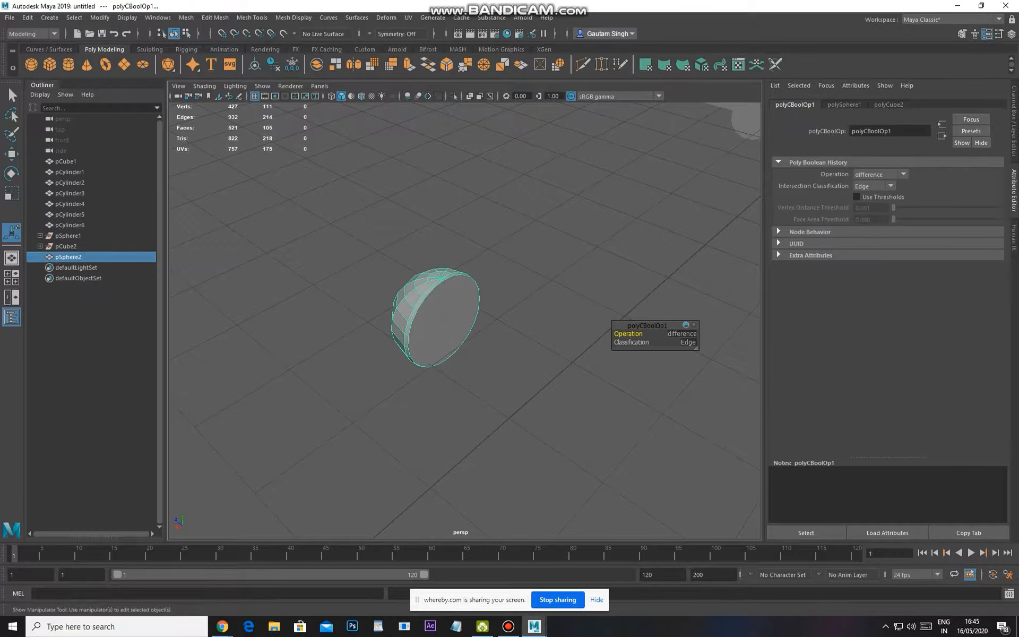
{"action": "key", "text": "ctrl+z"}
{"action": "key", "text": "ctrl+z"}
{"action": "key", "text": "ctrl+z"}
{"action": "key", "text": "ctrl+z"}
{"action": "left_click", "coordinate": [419, 337]}
{"action": "left_click", "coordinate": [493, 340], "text": "shift"}
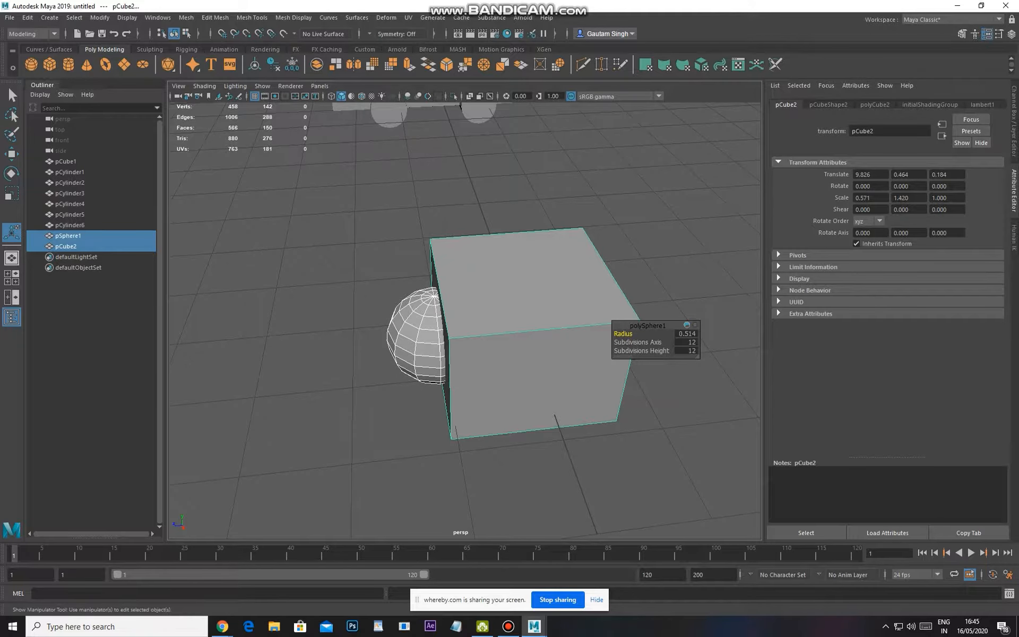
{"action": "key", "text": "ctrl+z"}
{"action": "key", "text": "ctrl+z"}
{"action": "key", "text": "ctrl+z"}
{"action": "key", "text": "ctrl+z"}
{"action": "key", "text": "ctrl+z"}
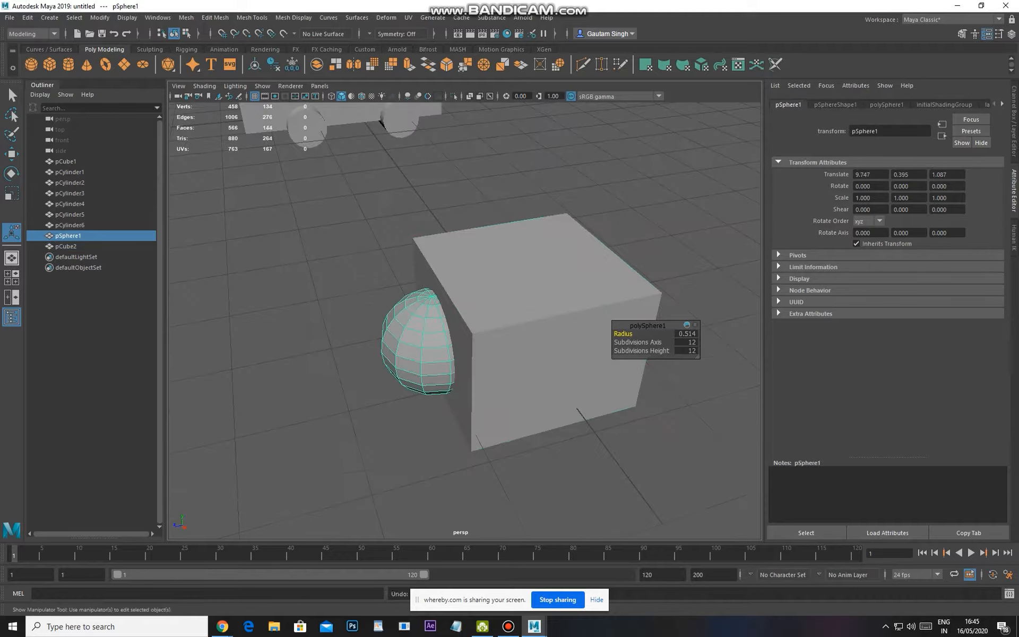
{"action": "key", "text": "ctrl+z"}
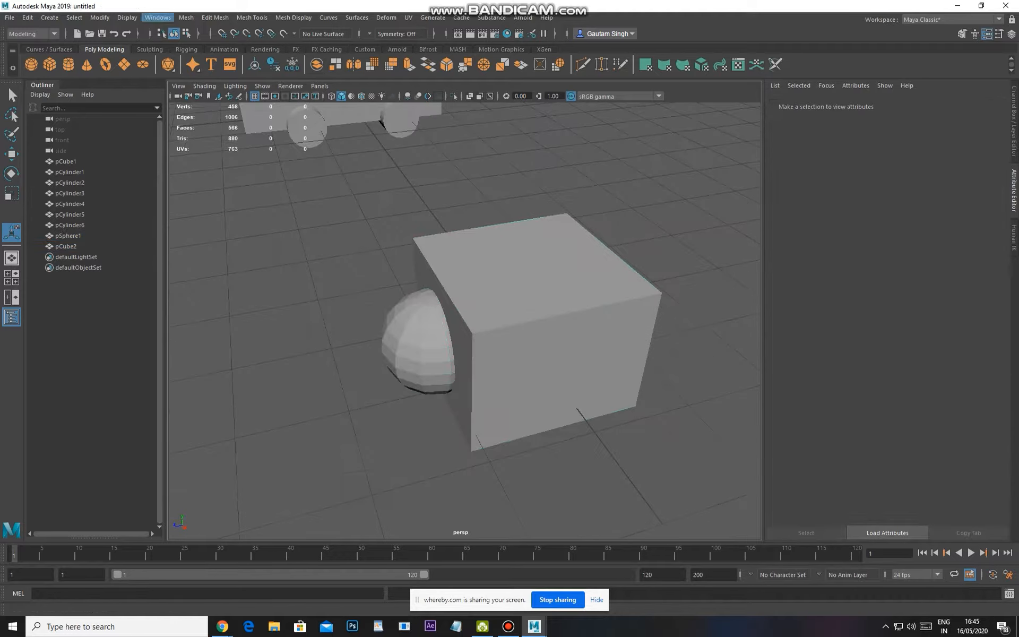
{"action": "left_click", "coordinate": [157, 18]}
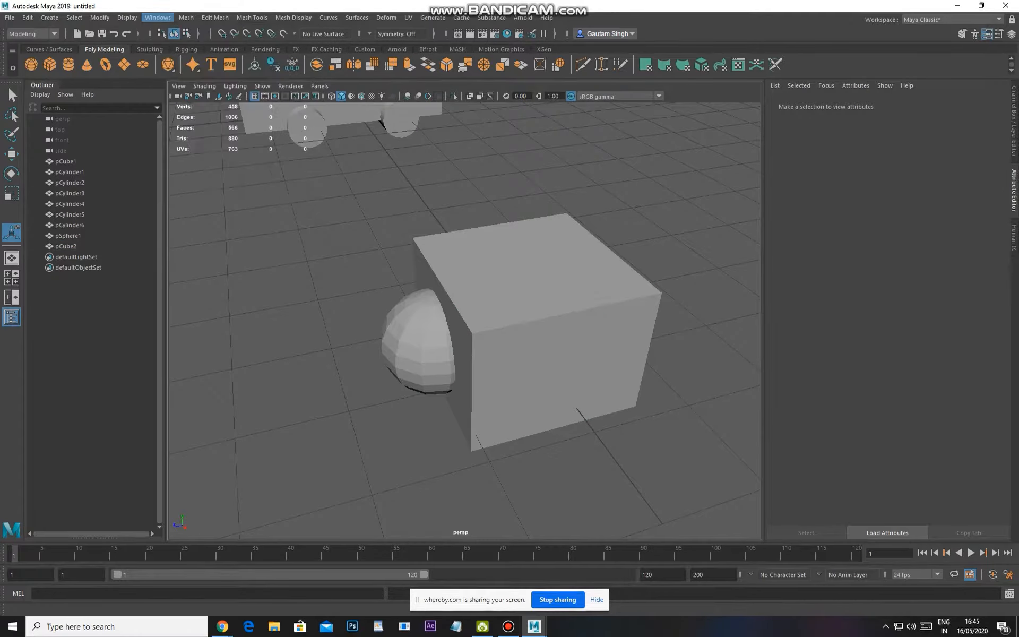
{"action": "mouse_move", "coordinate": [185, 17]}
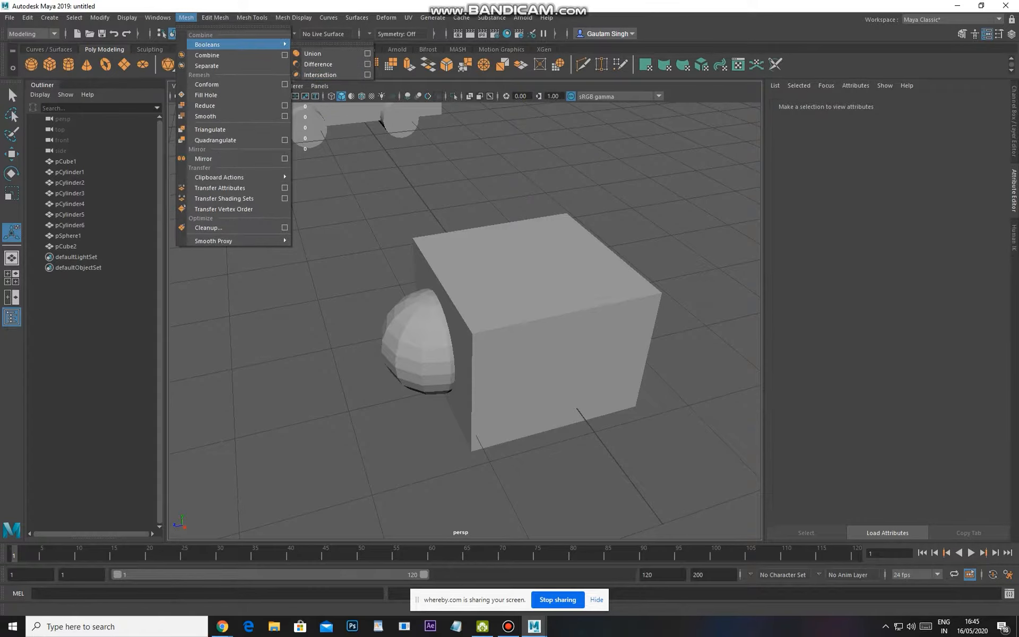
{"action": "key", "text": "Escape"}
Keep only the overlapping part of the sphere and the cube with Boolean Intersection
{"action": "left_click", "coordinate": [422, 342]}
{"action": "left_click", "coordinate": [510, 339], "text": "shift"}
{"action": "scroll", "coordinate": [509, 339], "scroll_direction": "up", "scroll_amount": 3}
{"action": "left_click", "coordinate": [157, 17]}
{"action": "mouse_move", "coordinate": [126, 18]}
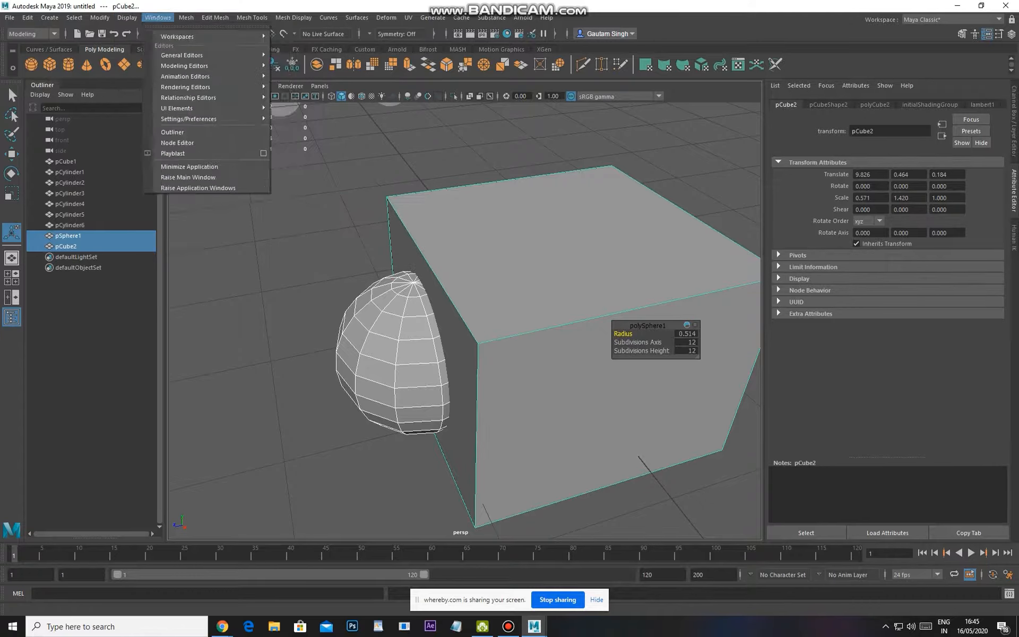
{"action": "mouse_move", "coordinate": [186, 17]}
{"action": "mouse_move", "coordinate": [207, 44]}
{"action": "left_click", "coordinate": [320, 74]}
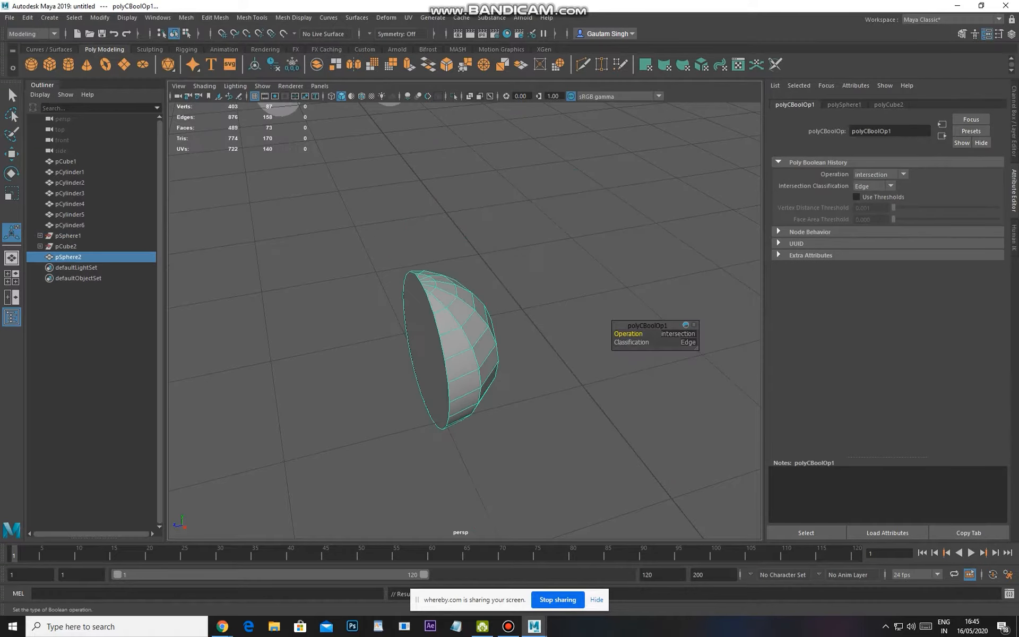
Undo the Boolean Intersection and stretch the sphere along Z until it extends through both sides of the cube
{"action": "key", "text": "ctrl+z"}
{"action": "key", "text": "ctrl+z"}
{"action": "key", "text": "ctrl+z"}
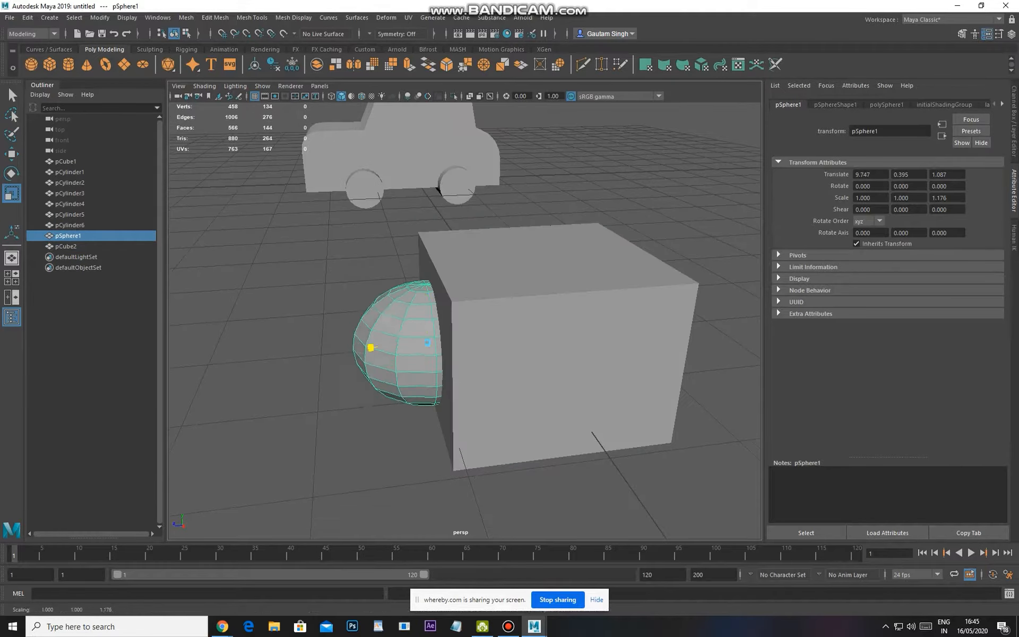
{"action": "key", "text": "ctrl+z"}
{"action": "key", "text": "ctrl+z"}
{"action": "key", "text": "ctrl+z"}
{"action": "key", "text": "ctrl+z"}
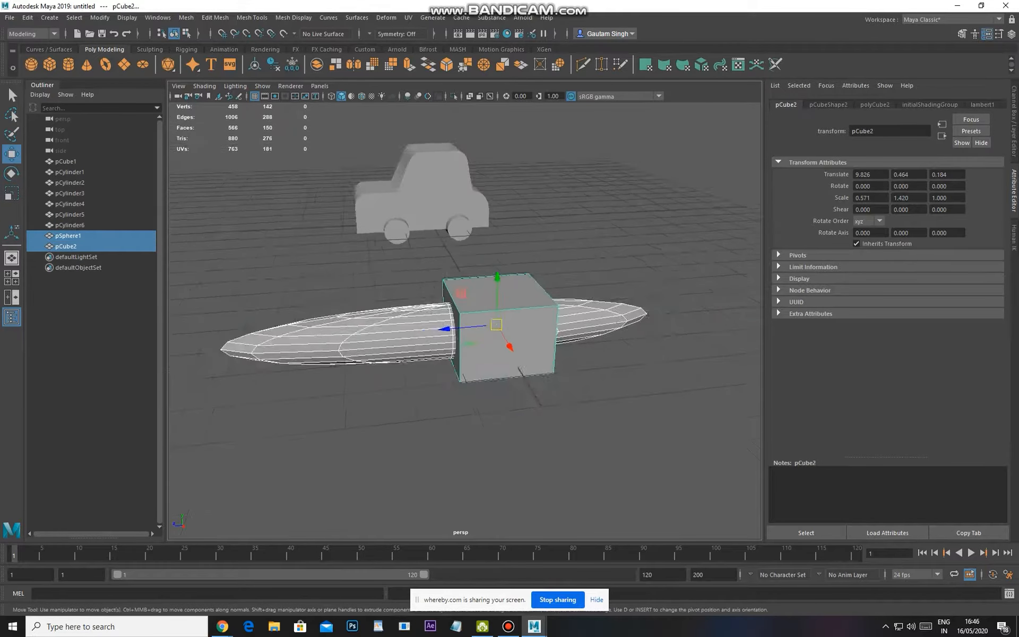
{"action": "key", "text": "ctrl+z"}
Intersect the stretched sphere with the cube using Boolean Intersection and inspect the shape
{"action": "left_click", "coordinate": [252, 17]}
{"action": "mouse_move", "coordinate": [239, 44]}
{"action": "left_click", "coordinate": [321, 75]}
{"action": "scroll", "coordinate": [466, 319], "scroll_direction": "up", "scroll_amount": 2}
{"action": "left_click_drag", "start_coordinate": [467, 319], "coordinate": [530, 355], "text": "alt"}
Undo the intersection and the stretching of the sphere along Z
{"action": "key", "text": "ctrl+z"}
{"action": "key", "text": "ctrl+z"}
{"action": "key", "text": "ctrl+z"}
{"action": "key", "text": "ctrl+z"}
{"action": "key", "text": "ctrl+z"}
{"action": "key", "text": "ctrl+z"}
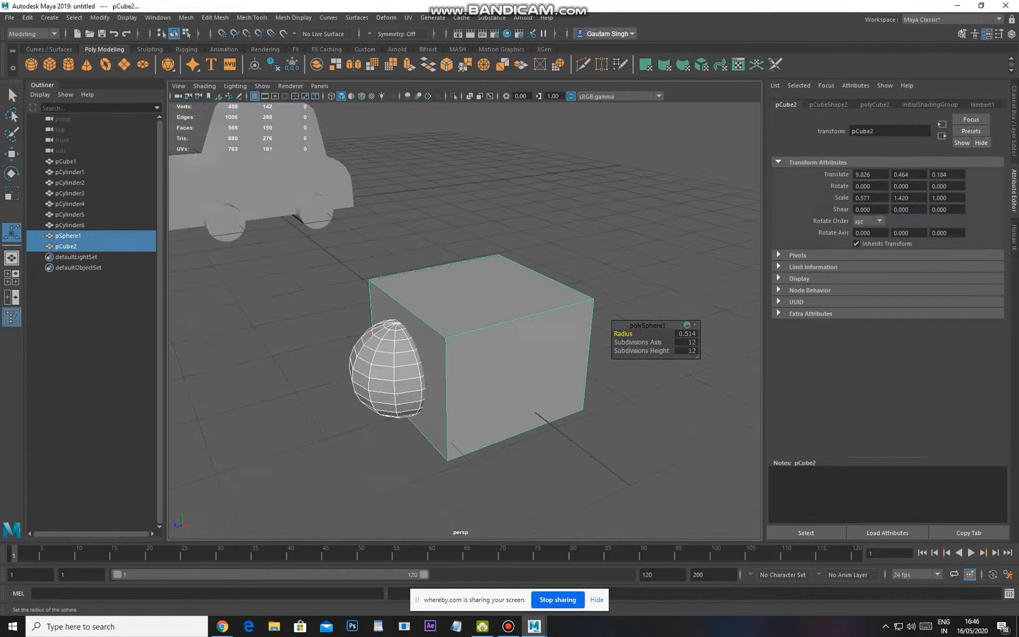
Move the sphere inside the cube to Translate Z 0.15 and scale it uniformly to 2.036 so it bulges through the faces
{"action": "key", "text": "ctrl+z"}
{"action": "key", "text": "ctrl+z"}
{"action": "key", "text": "ctrl+z"}
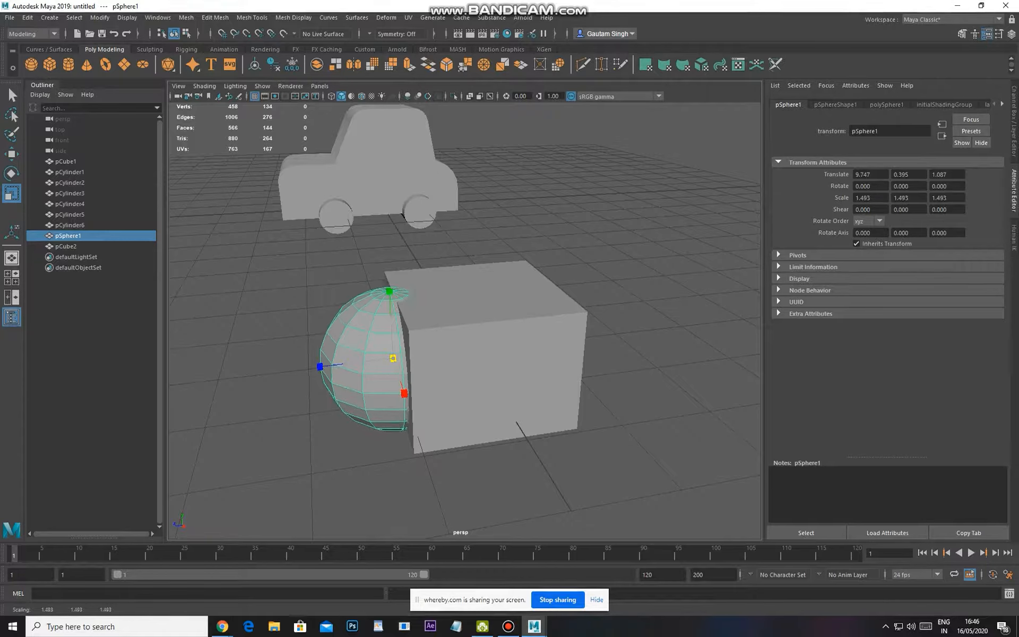
{"action": "key", "text": "ctrl+z"}
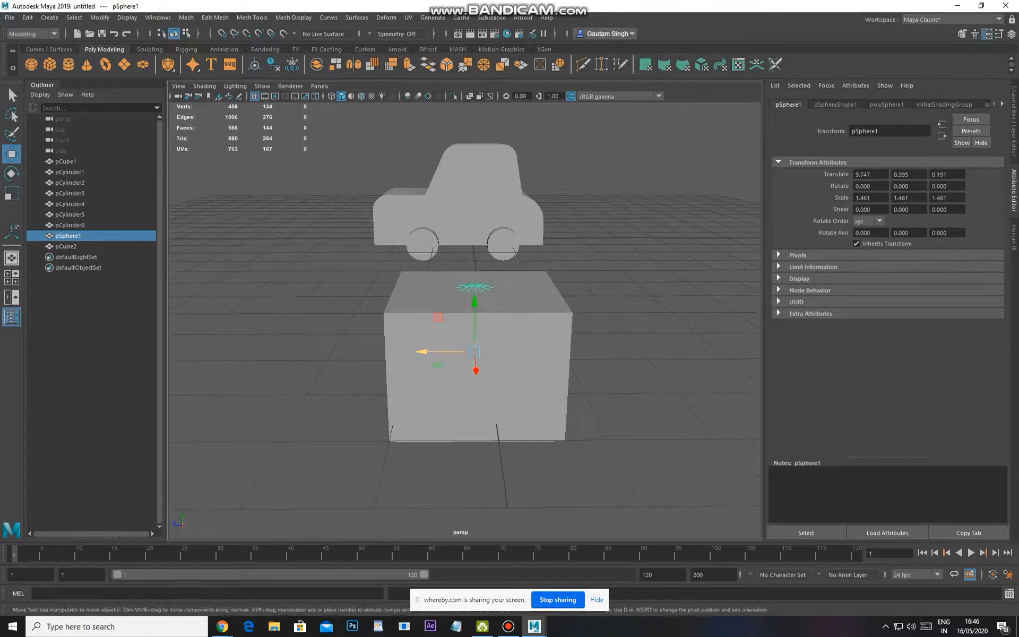
{"action": "left_click_drag", "start_coordinate": [478, 351], "coordinate": [555, 394]}
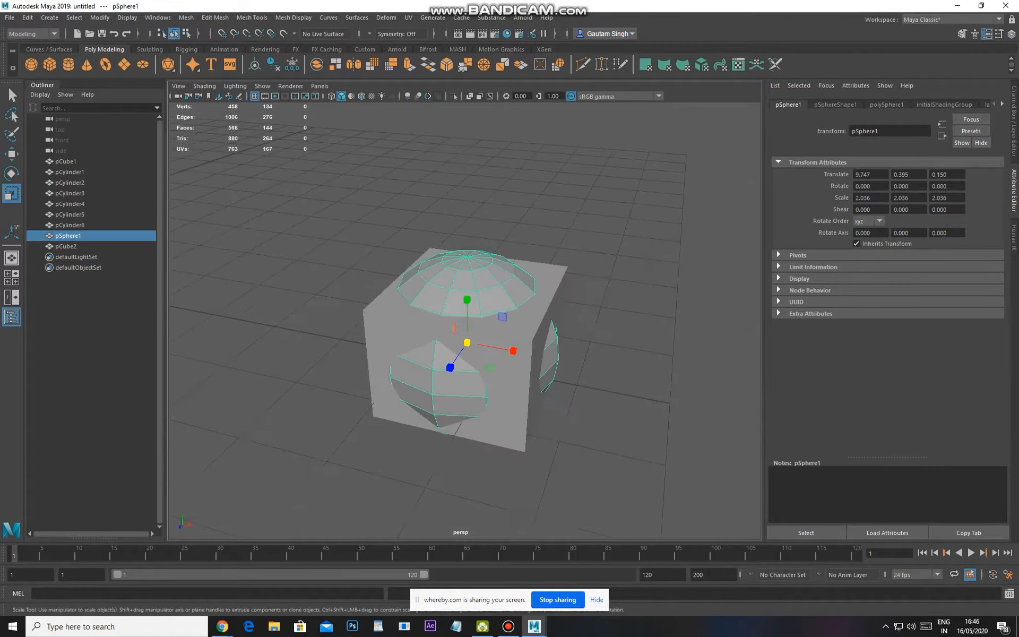
{"action": "scroll", "coordinate": [555, 371], "scroll_direction": "up", "scroll_amount": 2}
{"action": "left_click", "coordinate": [252, 18]}
{"action": "mouse_move", "coordinate": [215, 18]}
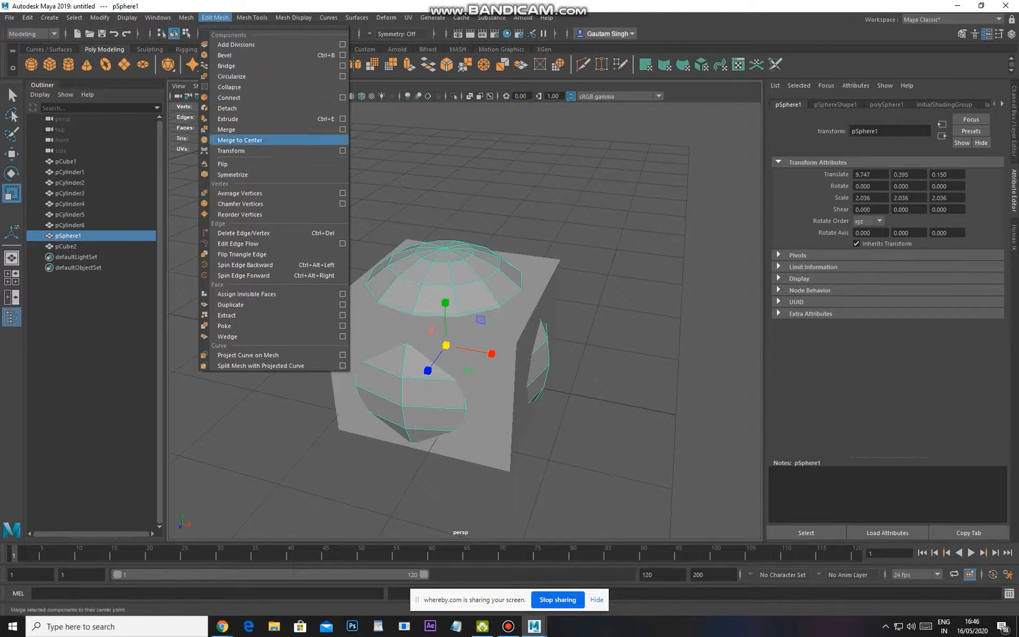
{"action": "mouse_move", "coordinate": [293, 17]}
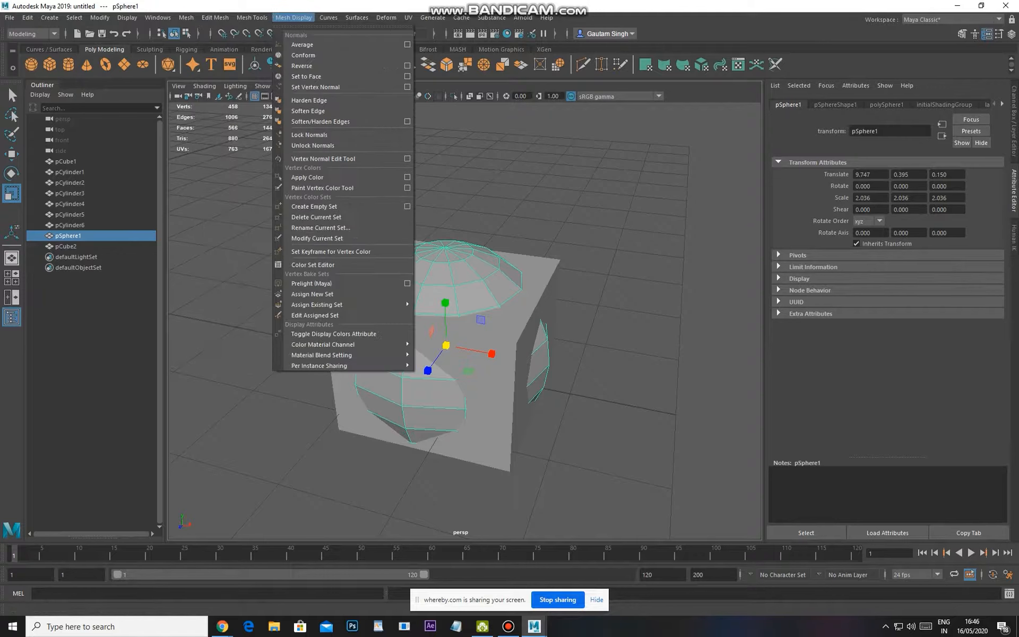
{"action": "mouse_move", "coordinate": [252, 17]}
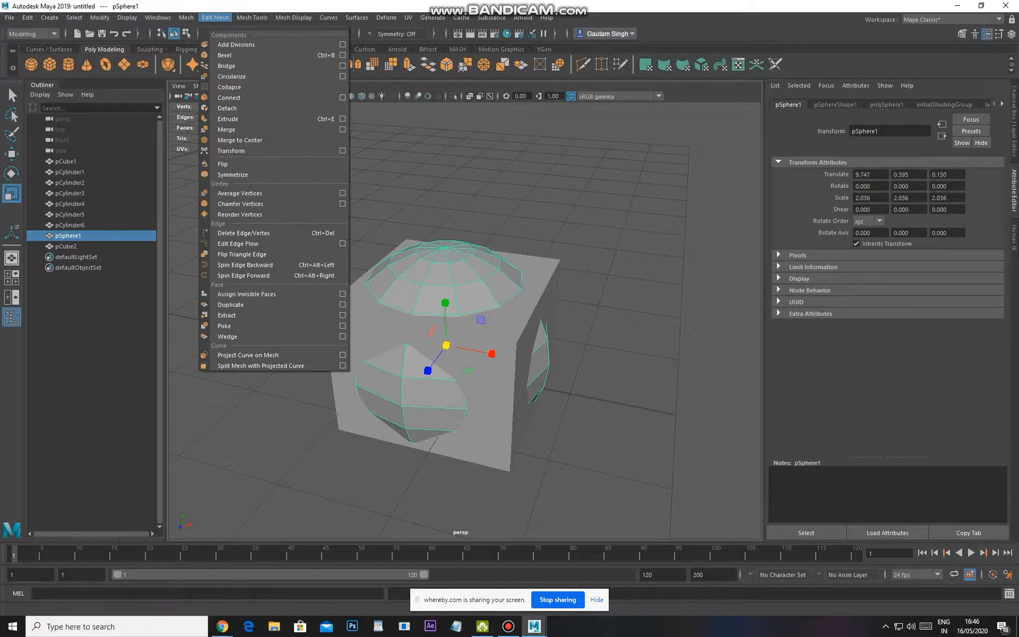
{"action": "key", "text": "Escape"}
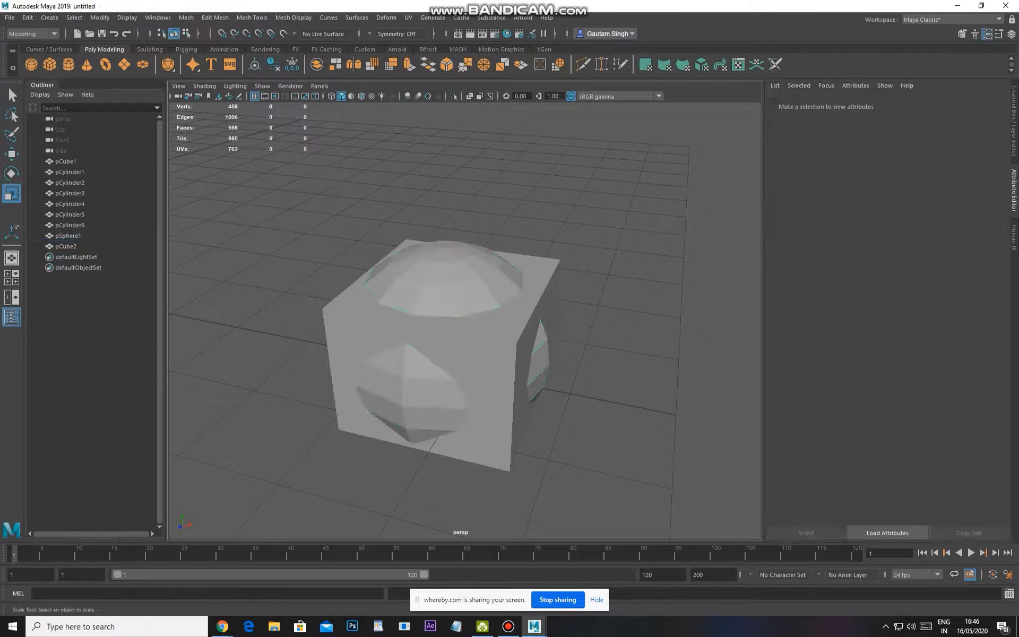
Increase the sphere's axis and height subdivisions in its polySphere1 inputs to make it smoother
{"action": "left_click", "coordinate": [1011, 34]}
{"action": "left_click", "coordinate": [897, 226]}
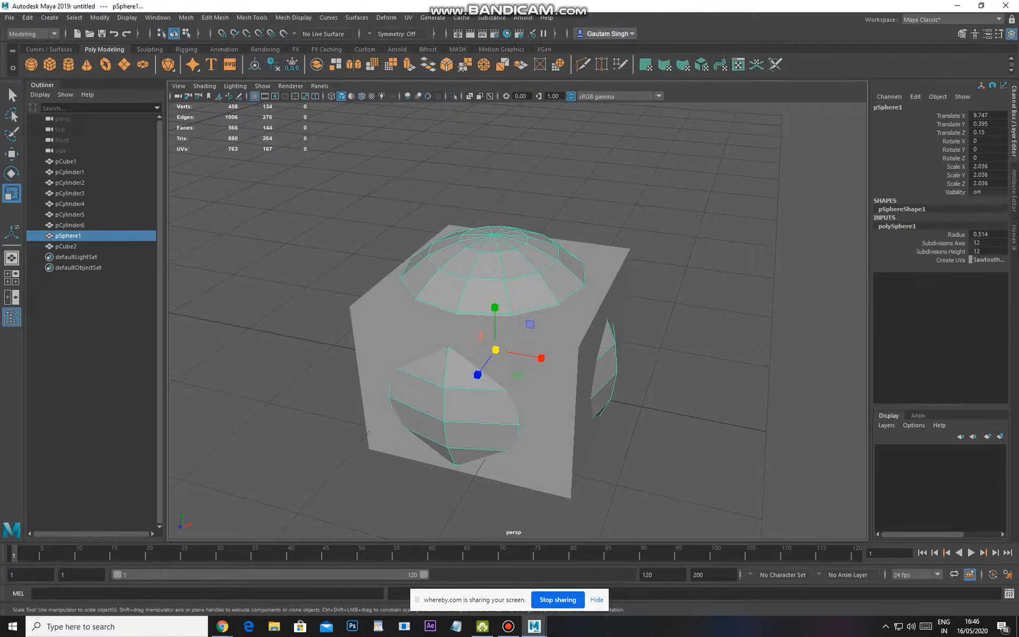
{"action": "left_click_drag", "start_coordinate": [943, 243], "coordinate": [943, 252]}
{"action": "middle_click_drag", "start_coordinate": [690, 319], "coordinate": [754, 318]}
{"action": "left_click_drag", "start_coordinate": [509, 345], "coordinate": [531, 326], "text": "alt"}
{"action": "scroll", "coordinate": [518, 340], "scroll_direction": "down", "scroll_amount": 2}
{"action": "middle_click_drag", "start_coordinate": [547, 345], "coordinate": [518, 334], "text": "alt"}
{"action": "scroll", "coordinate": [500, 333], "scroll_direction": "up", "scroll_amount": 2}
Scale the cube to about 0.585 × 1.456 × 1.026 and increase its width, height and depth subdivisions
{"action": "left_click", "coordinate": [517, 366]}
{"action": "left_click_drag", "start_coordinate": [454, 339], "coordinate": [459, 338]}
{"action": "left_click", "coordinate": [893, 226]}
{"action": "left_click", "coordinate": [940, 268]}
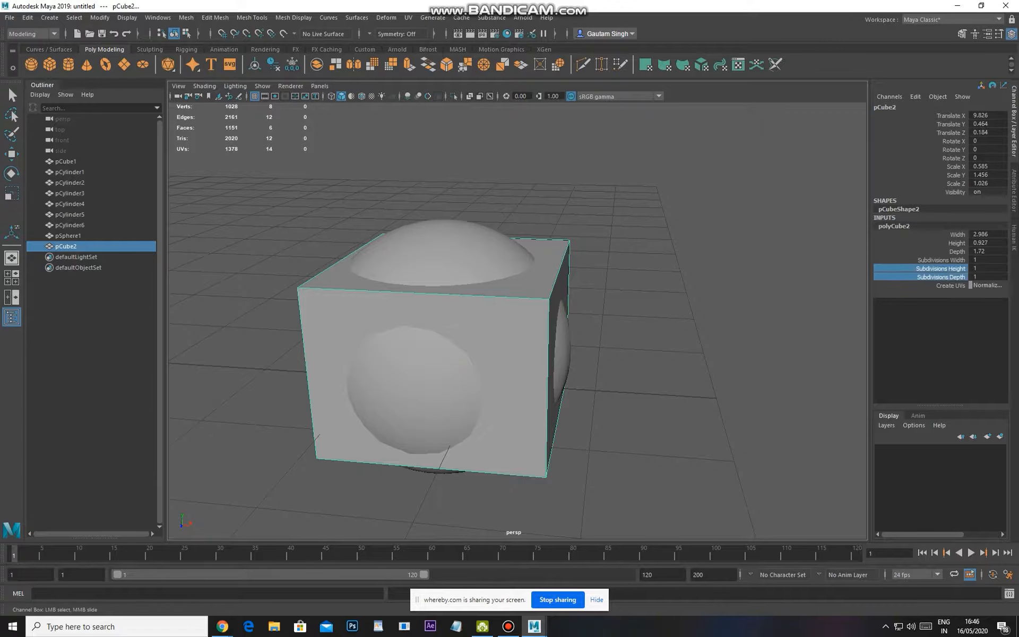
{"action": "middle_click_drag", "start_coordinate": [589, 329], "coordinate": [610, 329]}
{"action": "left_click_drag", "start_coordinate": [611, 329], "coordinate": [732, 335], "text": "alt"}
{"action": "left_click", "coordinate": [626, 329]}
Adjust the sphere inside the cube to Translate X 9.839 and a uniform scale of 1.951
{"action": "left_click_drag", "start_coordinate": [467, 371], "coordinate": [594, 292], "text": "alt"}
{"action": "left_click", "coordinate": [493, 360]}
{"action": "key", "text": "w"}
{"action": "left_click_drag", "start_coordinate": [501, 367], "coordinate": [616, 451], "text": "alt"}
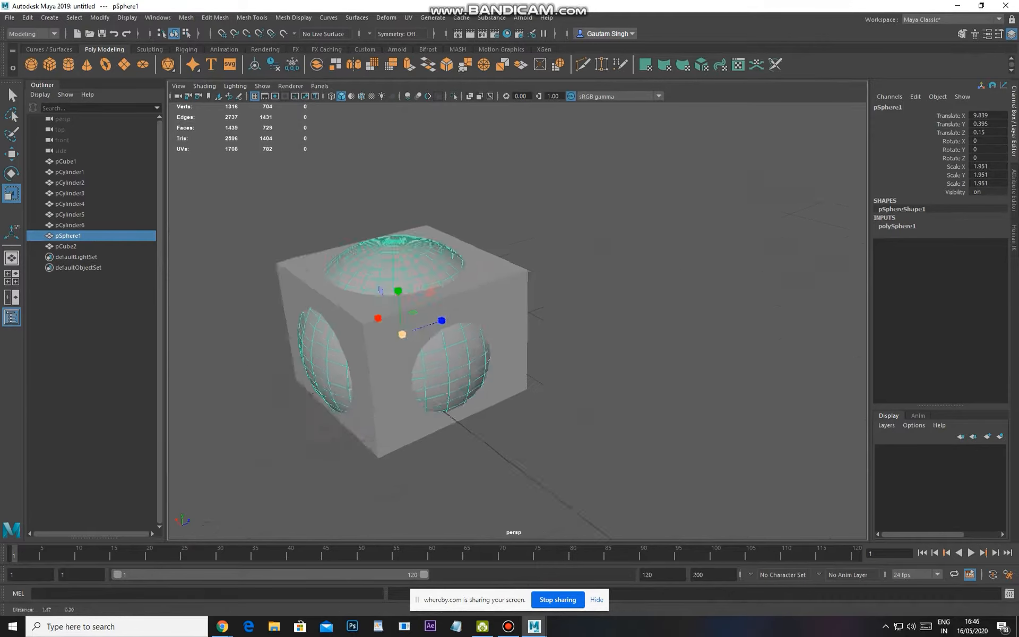
{"action": "scroll", "coordinate": [616, 451], "scroll_direction": "up", "scroll_amount": 3}
{"action": "key", "text": "w"}
{"action": "left_click", "coordinate": [616, 424]}
{"action": "middle_click_drag", "start_coordinate": [531, 414], "coordinate": [601, 427], "text": "alt"}
Subtract the sphere from the subdivided cube with Boolean Difference, selecting the cube first, and inspect the hollowed cube
{"action": "left_click", "coordinate": [563, 382]}
{"action": "left_click", "coordinate": [507, 382], "text": "shift"}
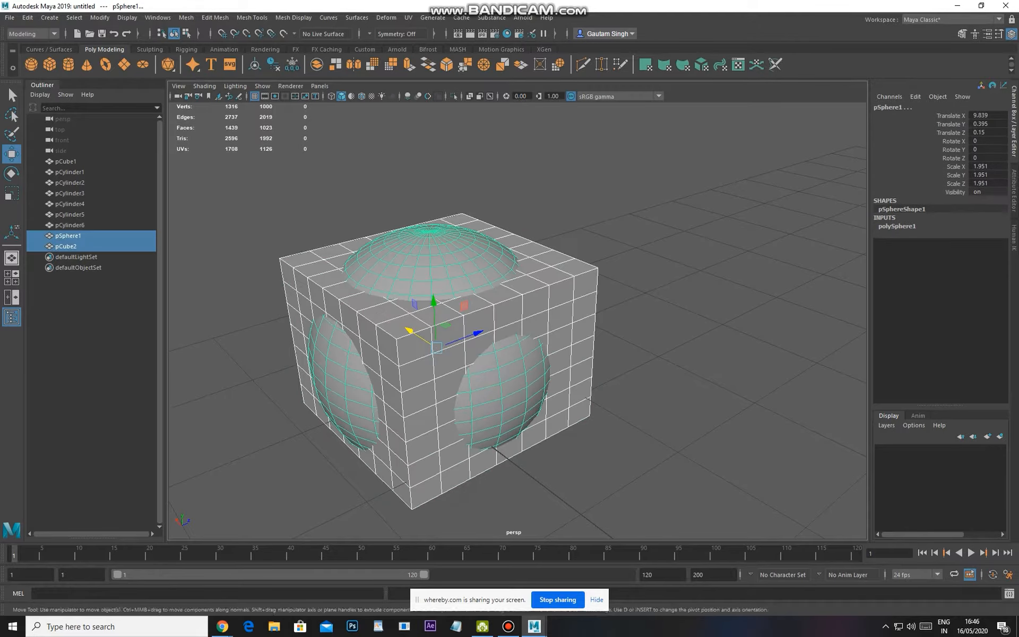
{"action": "left_click", "coordinate": [187, 18]}
{"action": "mouse_move", "coordinate": [212, 42]}
{"action": "left_click", "coordinate": [332, 64]}
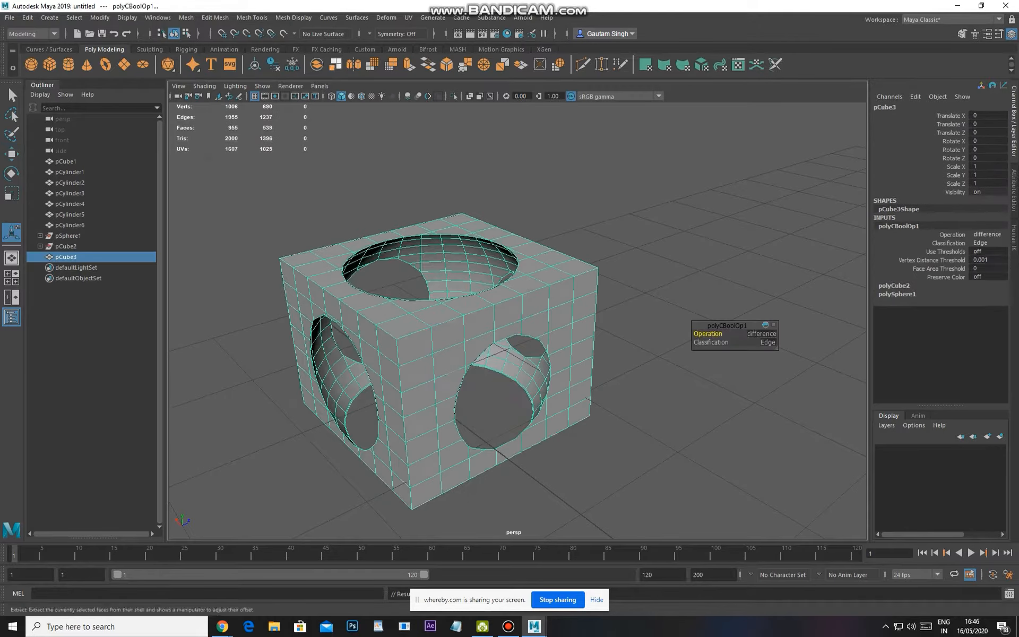
{"action": "left_click", "coordinate": [627, 393]}
{"action": "left_click_drag", "start_coordinate": [610, 393], "coordinate": [563, 276], "text": "alt"}
{"action": "scroll", "coordinate": [626, 345], "scroll_direction": "down", "scroll_amount": 5}
{"action": "middle_click_drag", "start_coordinate": [563, 276], "coordinate": [535, 276], "text": "alt"}
Delete the hollowed test cube and bring the car back into view
{"action": "left_click", "coordinate": [535, 287]}
{"action": "left_click_drag", "start_coordinate": [536, 286], "coordinate": [461, 305], "text": "alt"}
{"action": "scroll", "coordinate": [509, 276], "scroll_direction": "down", "scroll_amount": 3}
{"action": "middle_click_drag", "start_coordinate": [462, 305], "coordinate": [616, 339], "text": "alt"}
{"action": "scroll", "coordinate": [523, 307], "scroll_direction": "down", "scroll_amount": 4}
{"action": "key", "text": "Delete"}
{"action": "middle_click_drag", "start_coordinate": [509, 318], "coordinate": [684, 325], "text": "alt"}
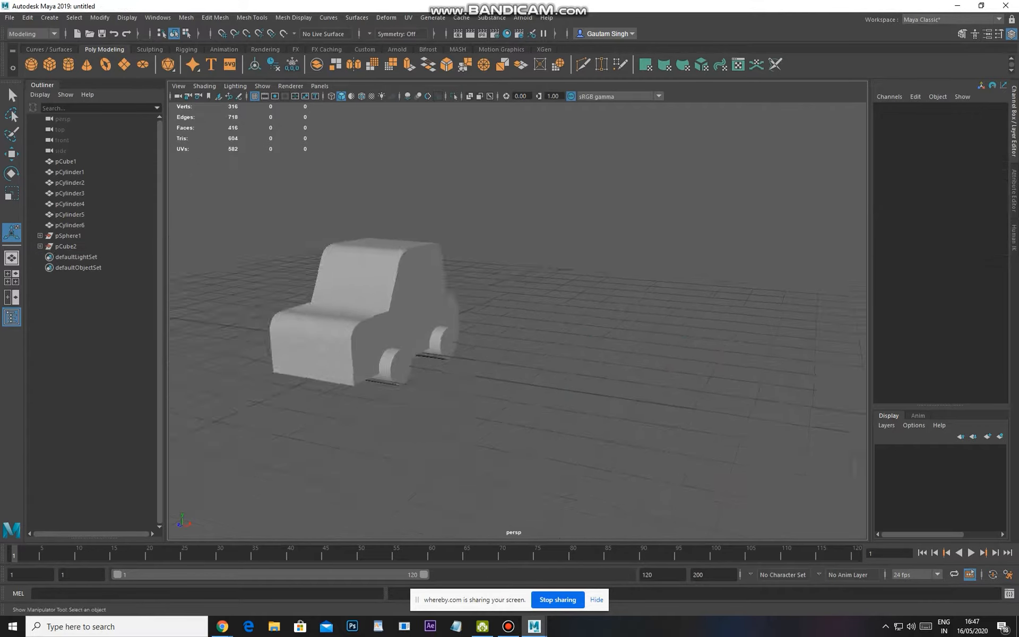
Examine the car and its wheels in the orthographic side view
{"action": "left_click_drag", "start_coordinate": [685, 324], "coordinate": [589, 321], "text": "alt"}
{"action": "key", "text": "space"}
{"action": "left_click_drag", "start_coordinate": [533, 337], "coordinate": [588, 353]}
{"action": "key", "text": "space"}
{"action": "left_click_drag", "start_coordinate": [460, 323], "coordinate": [518, 324]}
{"action": "scroll", "coordinate": [519, 324], "scroll_direction": "up", "scroll_amount": 2}
{"action": "middle_click_drag", "start_coordinate": [519, 324], "coordinate": [595, 277], "text": "alt"}
{"action": "left_click", "coordinate": [653, 211]}
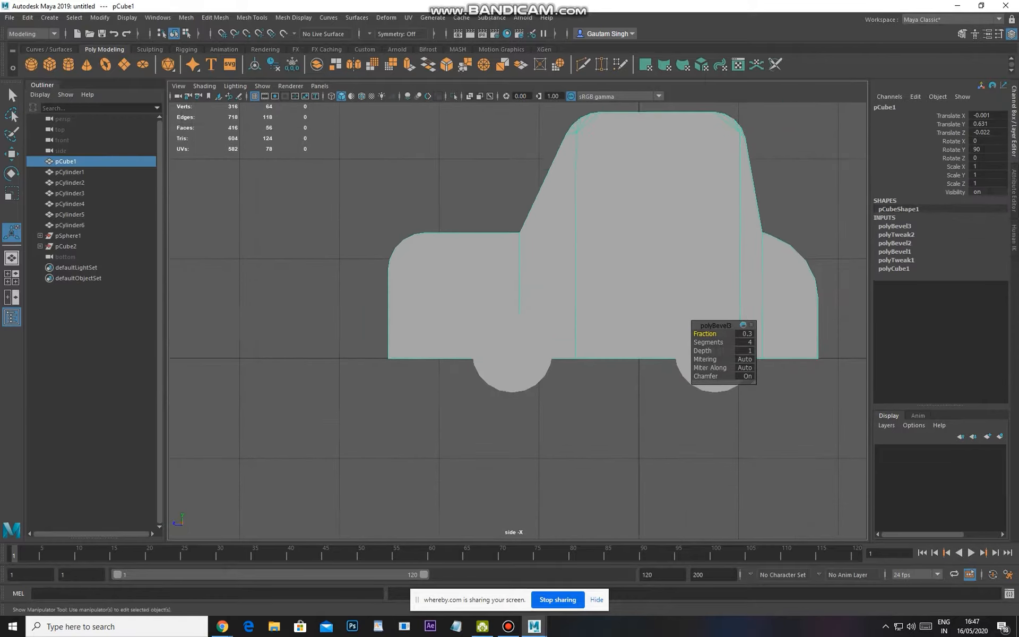
{"action": "scroll", "coordinate": [595, 277], "scroll_direction": "up", "scroll_amount": 2}
{"action": "scroll", "coordinate": [517, 321], "scroll_direction": "up", "scroll_amount": 2}
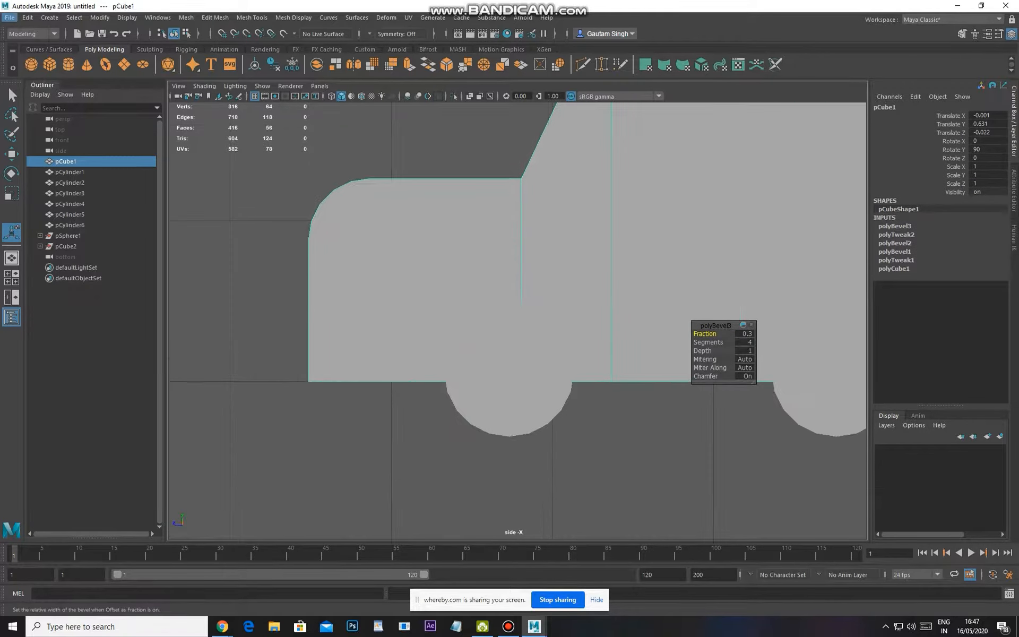
{"action": "left_click", "coordinate": [510, 404]}
{"action": "middle_click_drag", "start_coordinate": [511, 404], "coordinate": [513, 432], "text": "alt"}
{"action": "left_click", "coordinate": [525, 302], "text": "shift"}
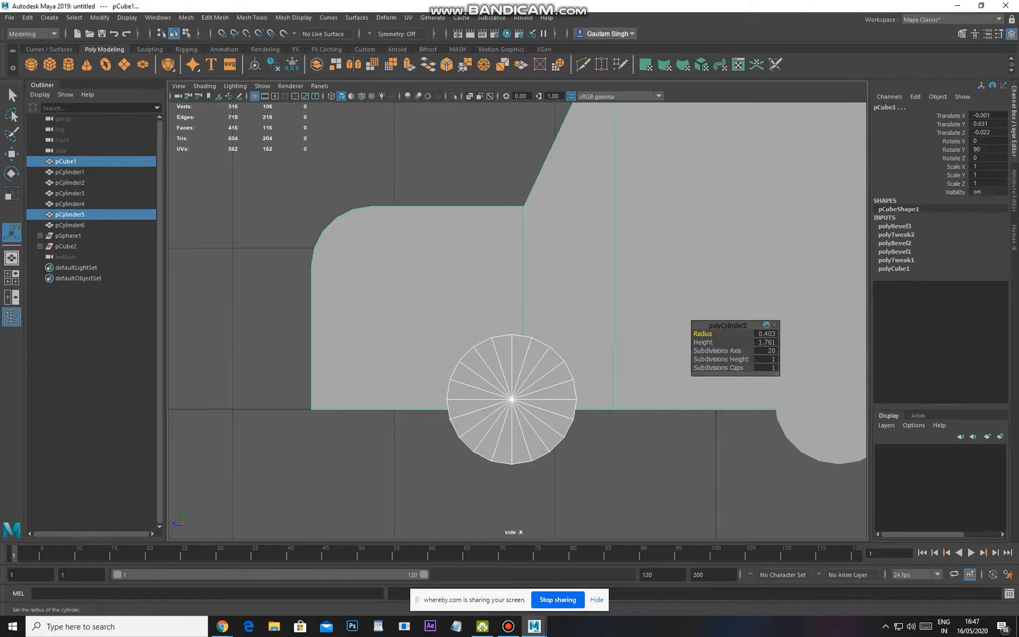
{"action": "key", "text": "space"}
{"action": "left_click_drag", "start_coordinate": [576, 319], "coordinate": [684, 372]}
{"action": "left_click", "coordinate": [684, 382]}
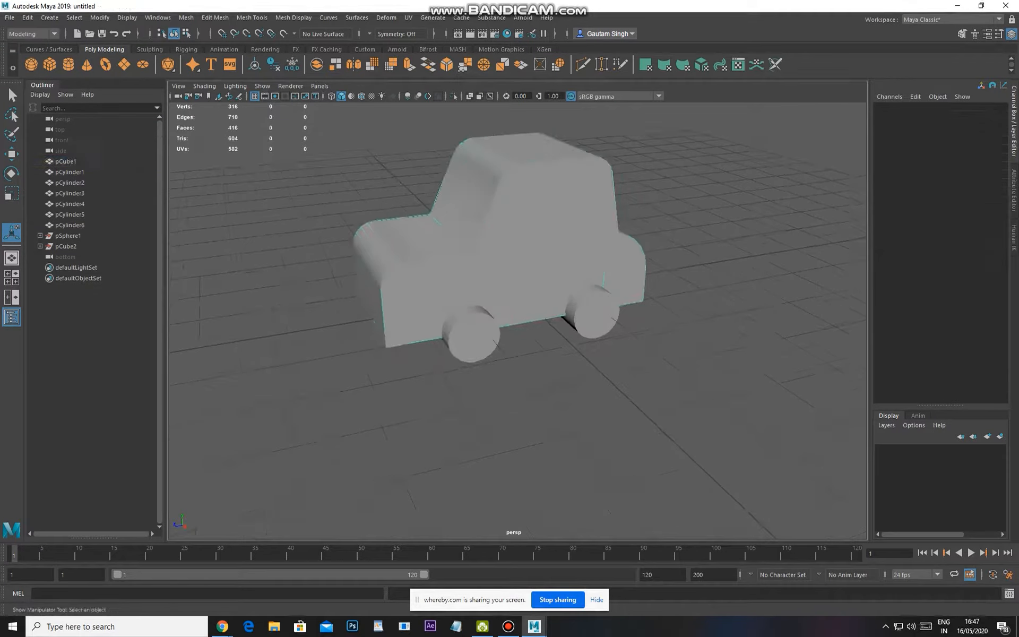
Subtract the larger front wheel cylinder from the car body with Boolean Difference, selecting the body first, and inspect the wheel arch
{"action": "scroll", "coordinate": [541, 276], "scroll_direction": "up", "scroll_amount": 1}
{"action": "left_click", "coordinate": [541, 276]}
{"action": "left_click", "coordinate": [469, 340], "text": "shift"}
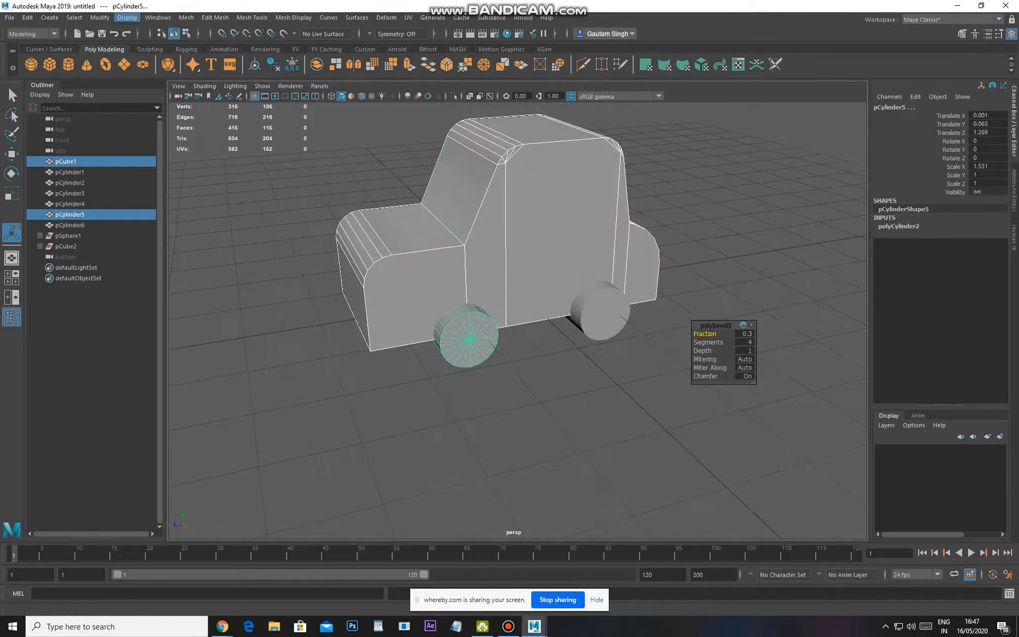
{"action": "left_click", "coordinate": [127, 17]}
{"action": "mouse_move", "coordinate": [185, 18]}
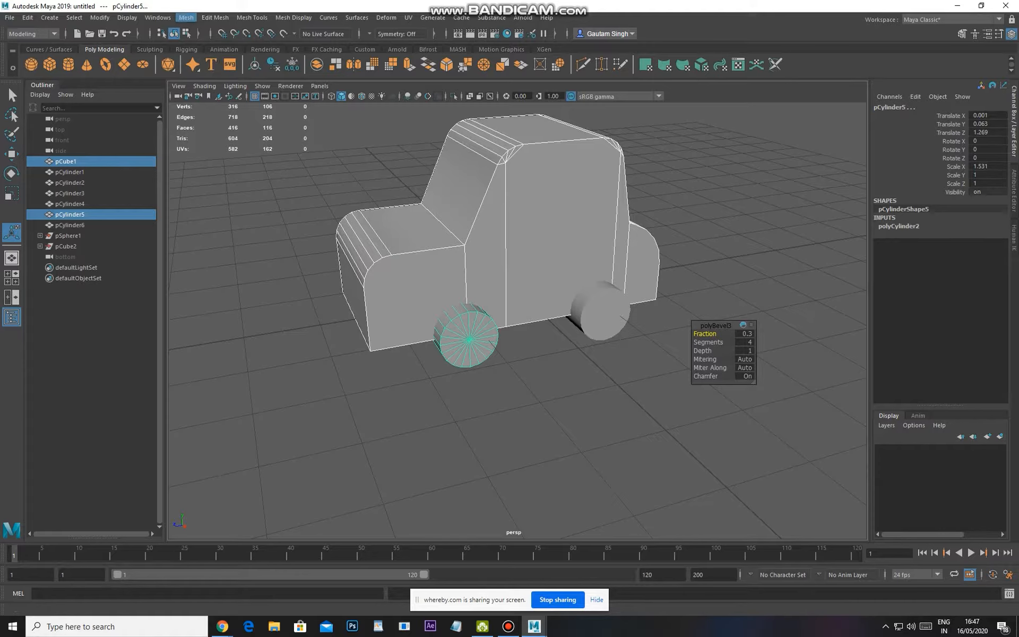
{"action": "left_click", "coordinate": [185, 17]}
{"action": "mouse_move", "coordinate": [207, 44]}
{"action": "left_click", "coordinate": [318, 65]}
{"action": "left_click_drag", "start_coordinate": [541, 319], "coordinate": [462, 281], "text": "alt"}
{"action": "middle_click_drag", "start_coordinate": [531, 339], "coordinate": [451, 273], "text": "alt"}
{"action": "left_click_drag", "start_coordinate": [504, 297], "coordinate": [512, 318], "text": "alt"}
{"action": "left_click", "coordinate": [594, 435]}
{"action": "left_click", "coordinate": [584, 239]}
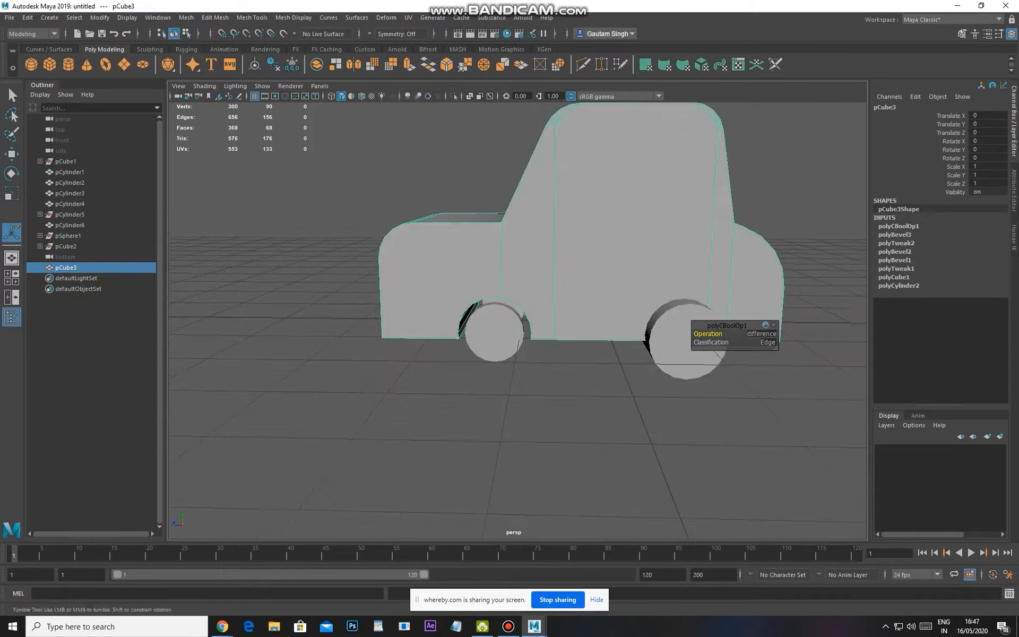
Subtract the larger rear wheel cylinder from the car body with Boolean Difference and inspect the rear wheel arch
{"action": "left_click_drag", "start_coordinate": [584, 265], "coordinate": [597, 228], "text": "alt"}
{"action": "scroll", "coordinate": [583, 223], "scroll_direction": "up", "scroll_amount": 4}
{"action": "middle_click_drag", "start_coordinate": [509, 345], "coordinate": [605, 228], "text": "alt"}
{"action": "left_click_drag", "start_coordinate": [605, 228], "coordinate": [611, 255], "text": "alt"}
{"action": "middle_click_drag", "start_coordinate": [610, 265], "coordinate": [430, 269], "text": "alt"}
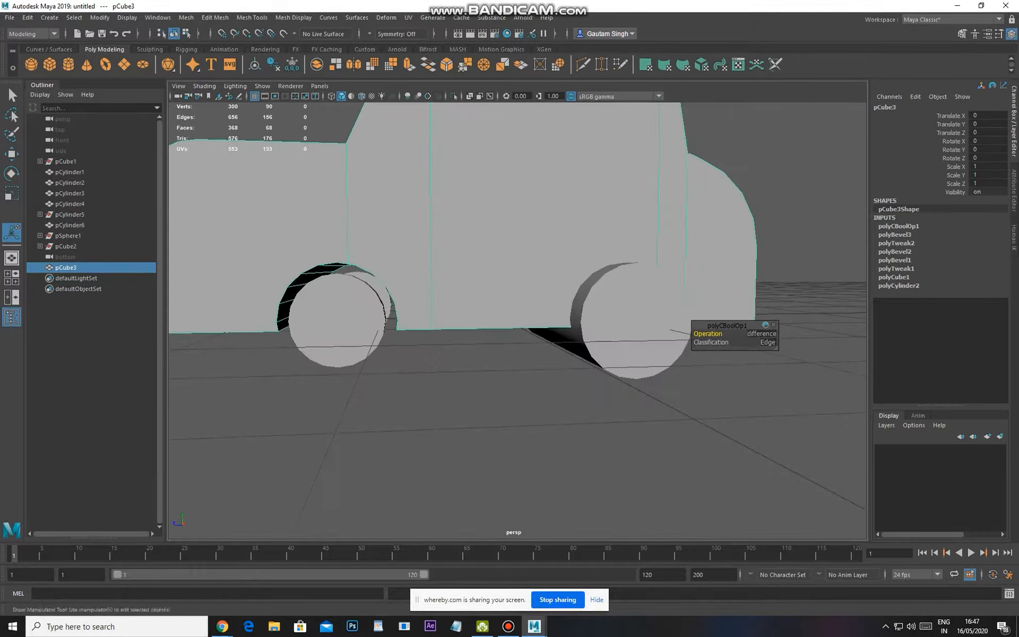
{"action": "left_click", "coordinate": [634, 318], "text": "shift"}
{"action": "key", "text": "g"}
{"action": "left_click_drag", "start_coordinate": [610, 308], "coordinate": [645, 263], "text": "alt"}
{"action": "scroll", "coordinate": [576, 287], "scroll_direction": "down", "scroll_amount": 4}
{"action": "left_click", "coordinate": [679, 276]}
Draw a thin polygon cylinder at the front wheel's centre in the wireframe side view, with a radius of about 0.059
{"action": "scroll", "coordinate": [679, 276], "scroll_direction": "down", "scroll_amount": 3}
{"action": "key", "text": "space"}
{"action": "left_click_drag", "start_coordinate": [464, 355], "coordinate": [491, 379]}
{"action": "key", "text": "space"}
{"action": "scroll", "coordinate": [500, 333], "scroll_direction": "down", "scroll_amount": 3}
{"action": "key", "text": "space"}
{"action": "left_click_drag", "start_coordinate": [499, 334], "coordinate": [557, 334]}
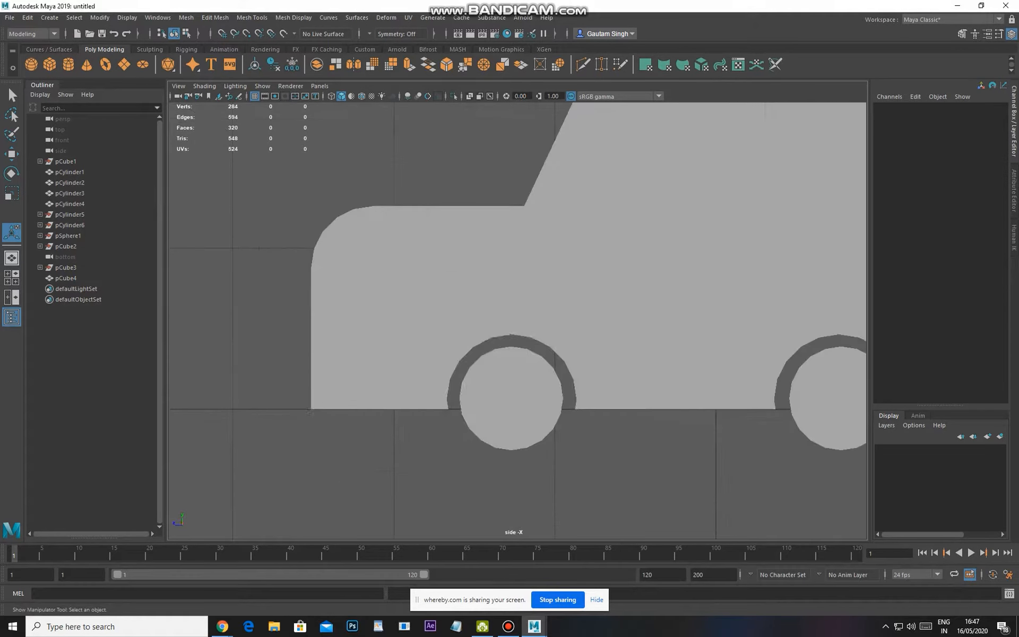
{"action": "left_click", "coordinate": [68, 64]}
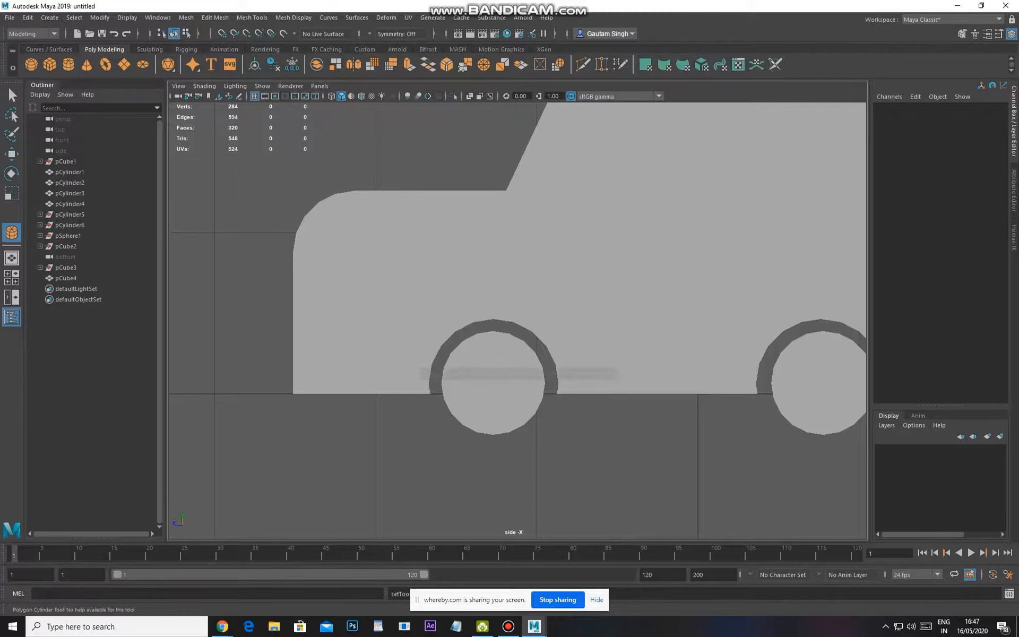
{"action": "scroll", "coordinate": [541, 344], "scroll_direction": "up", "scroll_amount": 2}
{"action": "key", "text": "4"}
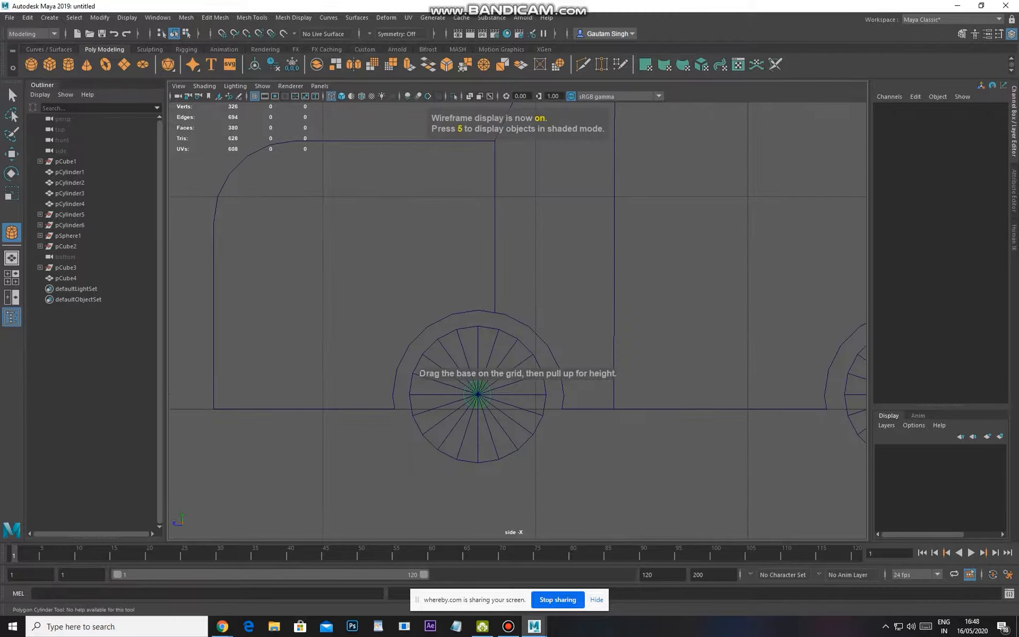
{"action": "left_click_drag", "start_coordinate": [490, 396], "coordinate": [573, 372]}
Stretch the thin cylinder to a Scale X of about 7.328 and centre it between the front wheels as an axle
{"action": "key", "text": "space"}
{"action": "key", "text": "r"}
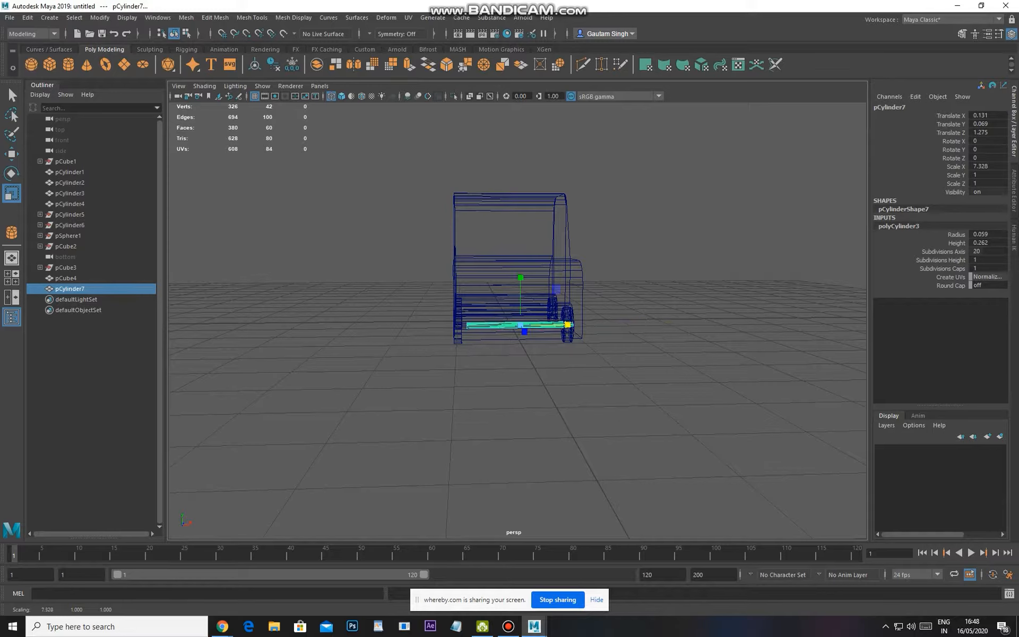
{"action": "key", "text": "w"}
{"action": "left_click_drag", "start_coordinate": [563, 326], "coordinate": [562, 326]}
{"action": "left_click_drag", "start_coordinate": [562, 326], "coordinate": [433, 333], "text": "alt"}
{"action": "scroll", "coordinate": [528, 322], "scroll_direction": "up", "scroll_amount": 2}
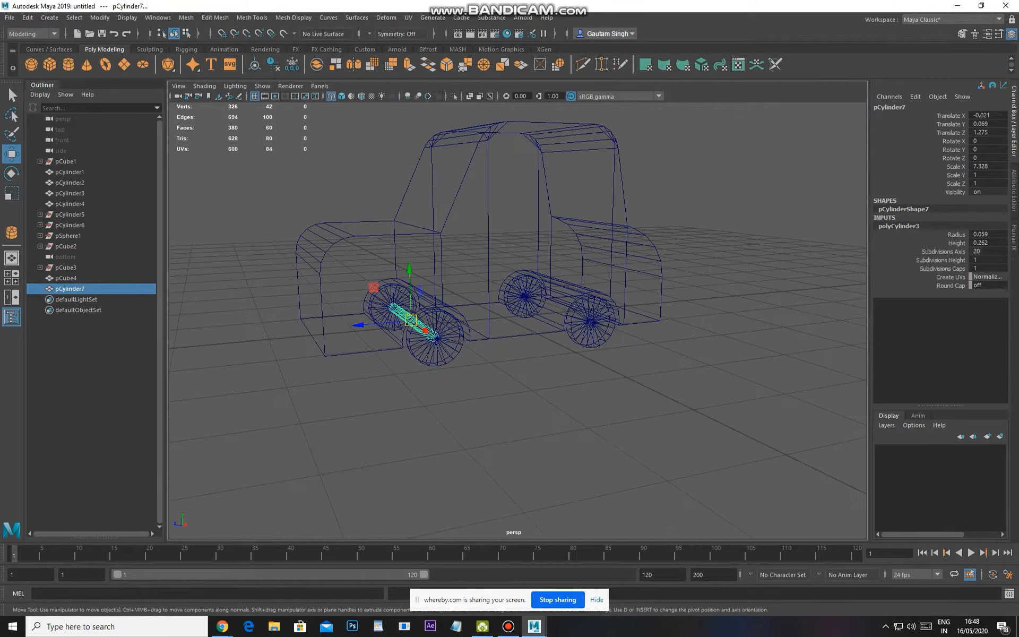
Duplicate the front axle, move the copy between the rear wheels, and restore the shaded display
{"action": "key", "text": "ctrl+d"}
{"action": "left_click_drag", "start_coordinate": [362, 324], "coordinate": [418, 319]}
{"action": "left_click_drag", "start_coordinate": [501, 312], "coordinate": [504, 312]}
{"action": "mouse_move", "coordinate": [504, 312]}
{"action": "left_mouse_down", "text": "alt"}
{"action": "mouse_move", "coordinate": [429, 330]}
{"action": "mouse_move", "coordinate": [557, 305]}
{"action": "left_mouse_up", "text": "alt"}
{"action": "key", "text": "6"}
{"action": "scroll", "coordinate": [430, 330], "scroll_direction": "up", "scroll_amount": 5}
{"action": "scroll", "coordinate": [551, 361], "scroll_direction": "down", "scroll_amount": 6}
{"action": "left_click_drag", "start_coordinate": [552, 361], "coordinate": [724, 414], "text": "alt"}
{"action": "left_click", "coordinate": [562, 403]}
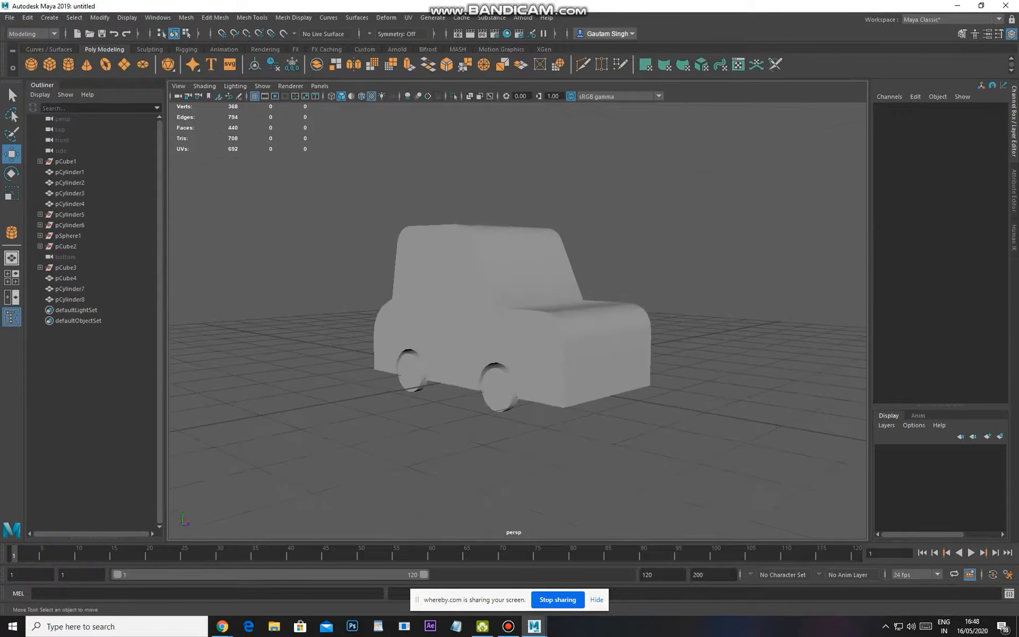
Examine the car body and both wheels on its side from several angles
{"action": "left_click", "coordinate": [552, 340]}
{"action": "left_click_drag", "start_coordinate": [551, 339], "coordinate": [383, 350], "text": "alt"}
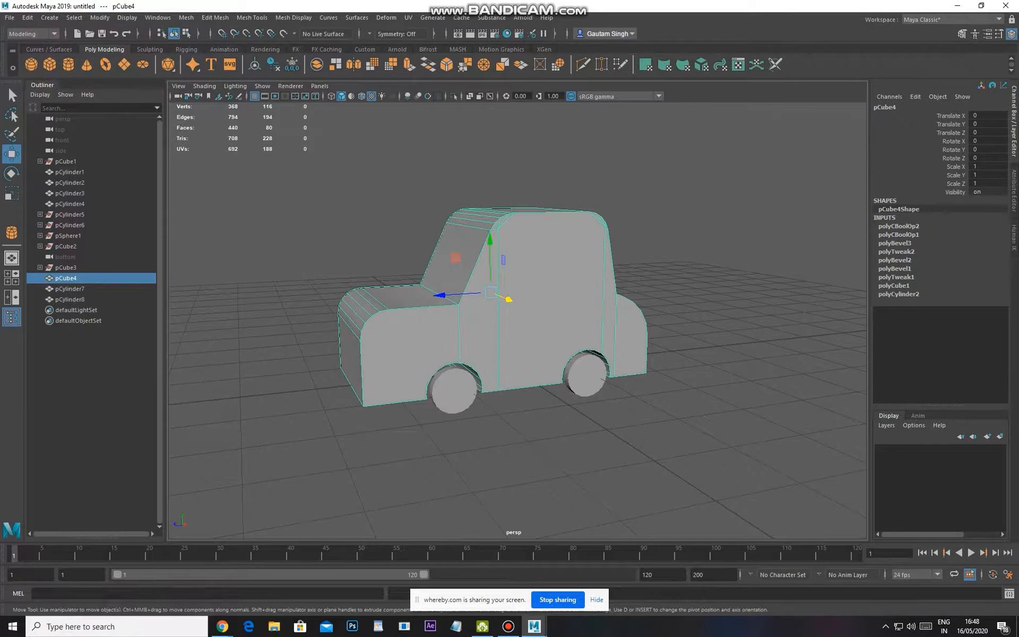
{"action": "left_click", "coordinate": [454, 391]}
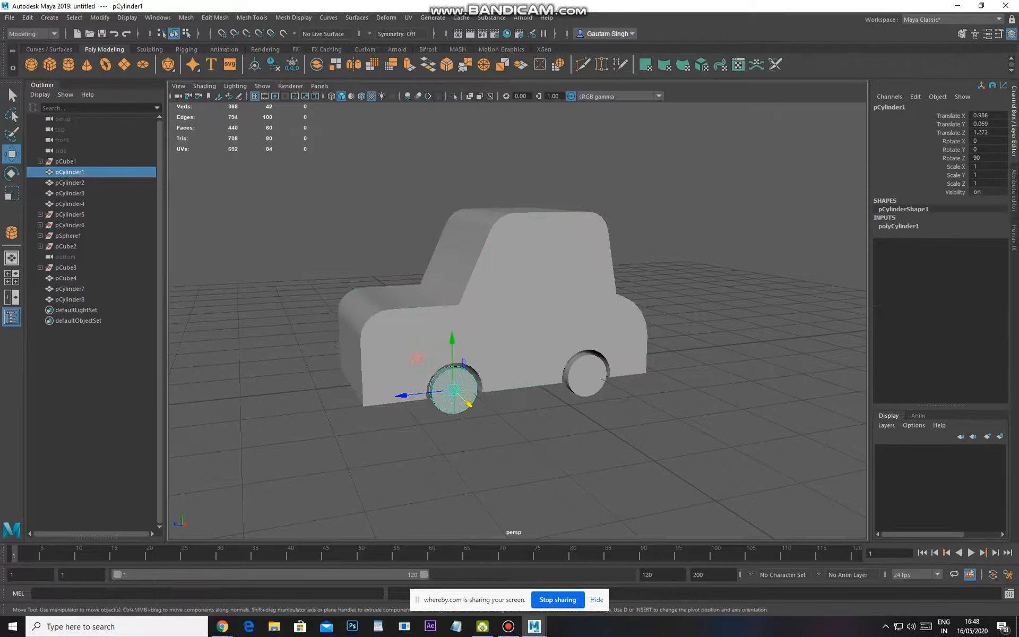
{"action": "left_click", "coordinate": [586, 374]}
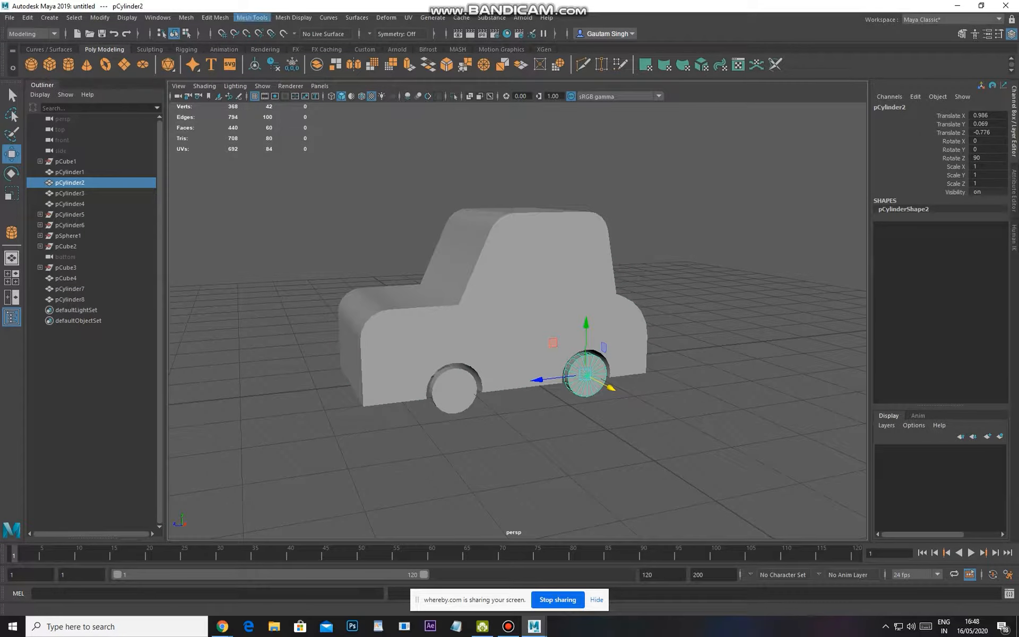
{"action": "left_click", "coordinate": [215, 18]}
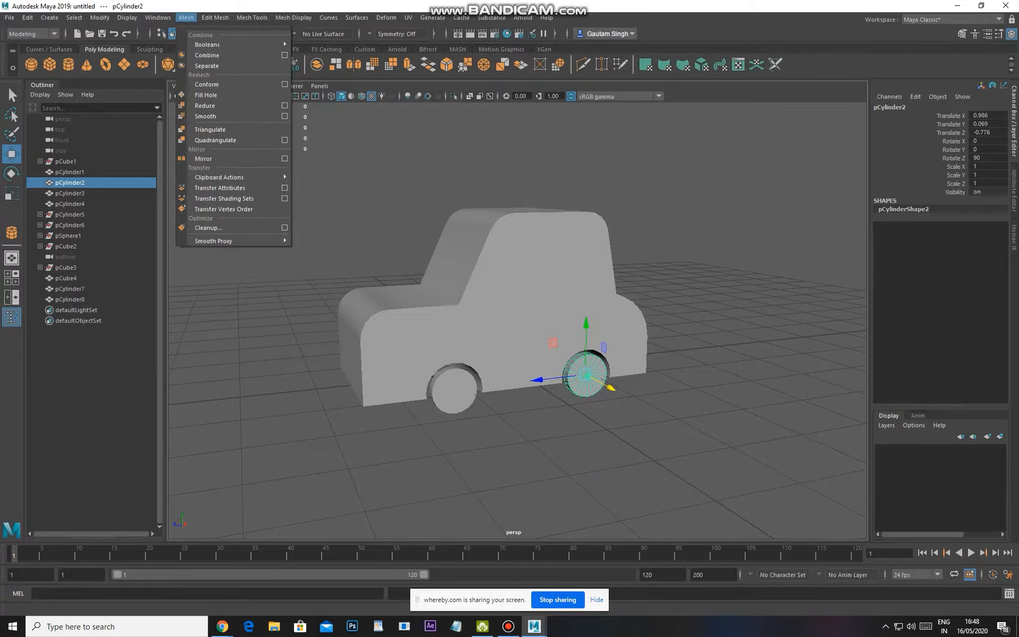
{"action": "mouse_move", "coordinate": [212, 44]}
{"action": "left_click_drag", "start_coordinate": [425, 297], "coordinate": [477, 340], "text": "alt"}
{"action": "left_click", "coordinate": [520, 313]}
{"action": "scroll", "coordinate": [520, 313], "scroll_direction": "down", "scroll_amount": 3}
{"action": "left_click", "coordinate": [689, 382]}
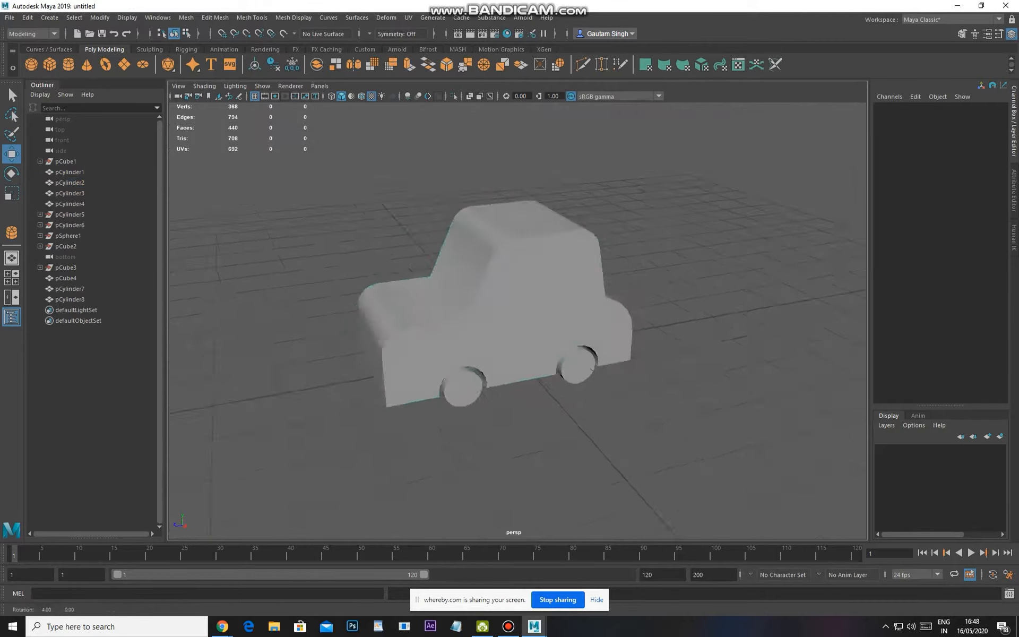
{"action": "left_click_drag", "start_coordinate": [690, 382], "coordinate": [594, 361], "text": "alt"}
{"action": "scroll", "coordinate": [594, 360], "scroll_direction": "up", "scroll_amount": 1}
Check the car silhouette reference image in the browser and return to Maya
{"action": "mouse_move", "coordinate": [222, 626]}
{"action": "left_click", "coordinate": [164, 570]}
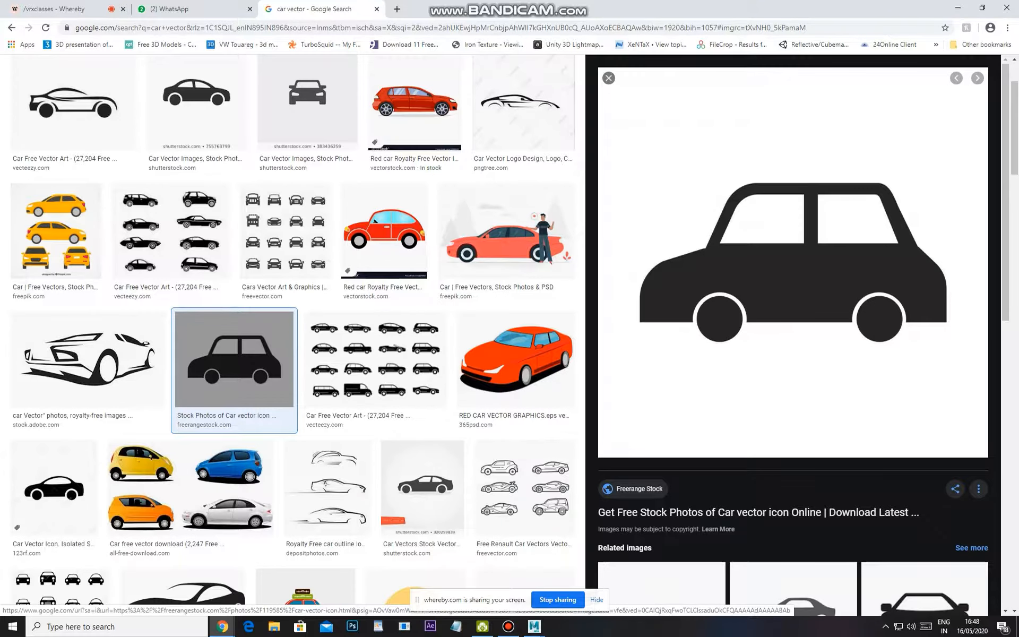
{"action": "mouse_move", "coordinate": [534, 626]}
{"action": "left_click", "coordinate": [587, 552]}
Select the car body in the orthographic side view and display it in wireframe
{"action": "left_click_drag", "start_coordinate": [541, 356], "coordinate": [590, 339], "text": "alt"}
{"action": "key", "text": "space"}
{"action": "mouse_move", "coordinate": [590, 340]}
{"action": "middle_mouse_down", "text": "alt"}
{"action": "mouse_move", "coordinate": [451, 345]}
{"action": "mouse_move", "coordinate": [423, 427]}
{"action": "mouse_move", "coordinate": [443, 406]}
{"action": "mouse_move", "coordinate": [433, 465]}
{"action": "mouse_move", "coordinate": [445, 449]}
{"action": "middle_mouse_up", "text": "alt"}
{"action": "scroll", "coordinate": [452, 345], "scroll_direction": "down", "scroll_amount": 5}
{"action": "left_click", "coordinate": [441, 393]}
{"action": "scroll", "coordinate": [440, 393], "scroll_direction": "up", "scroll_amount": 2}
{"action": "scroll", "coordinate": [445, 432], "scroll_direction": "up", "scroll_amount": 1}
{"action": "scroll", "coordinate": [443, 419], "scroll_direction": "up", "scroll_amount": 1}
{"action": "key", "text": "4"}
{"action": "scroll", "coordinate": [444, 449], "scroll_direction": "up", "scroll_amount": 1}
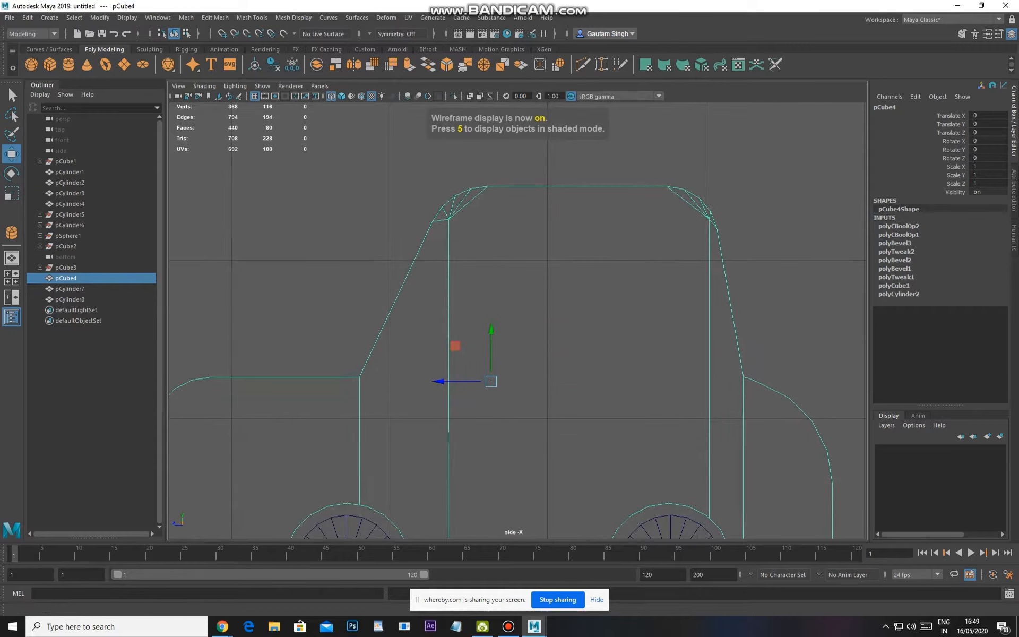
{"action": "left_click", "coordinate": [215, 18]}
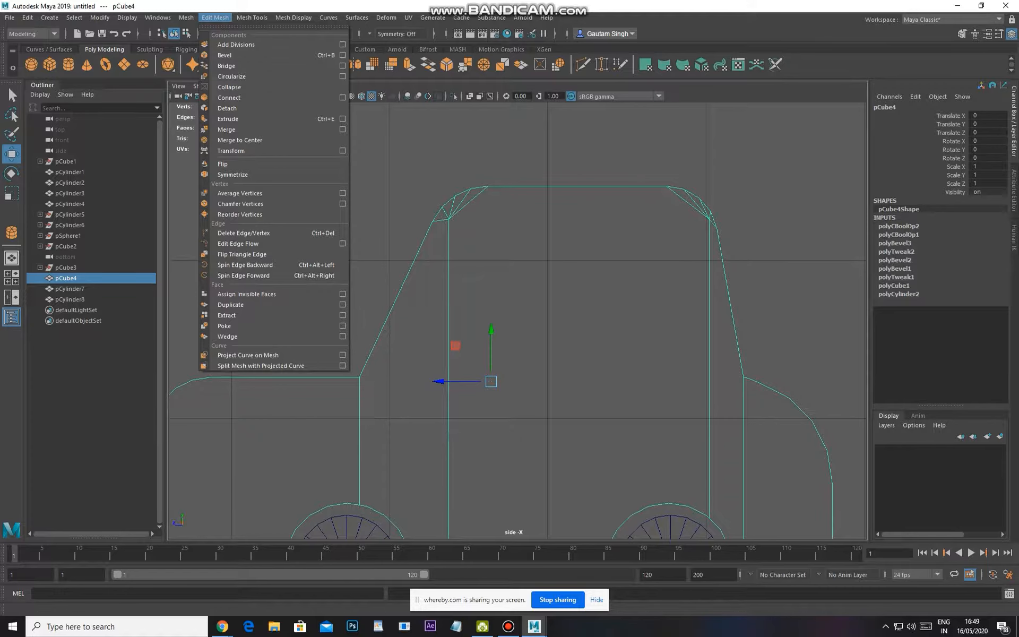
{"action": "left_click", "coordinate": [215, 18]}
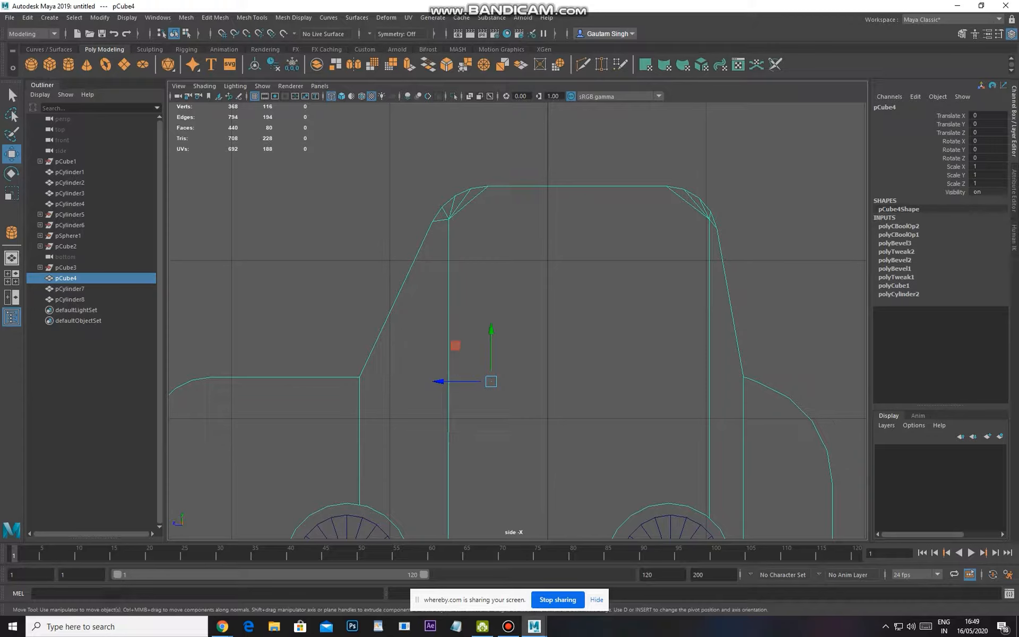
Cut the window's slanted front edge and its lower line across to the rear vertical edge with Multi-Cut
{"action": "scroll", "coordinate": [517, 320], "scroll_direction": "up", "scroll_amount": 1}
{"action": "middle_click_drag", "start_coordinate": [517, 321], "coordinate": [533, 305], "text": "alt"}
{"action": "scroll", "coordinate": [519, 312], "scroll_direction": "up", "scroll_amount": 1}
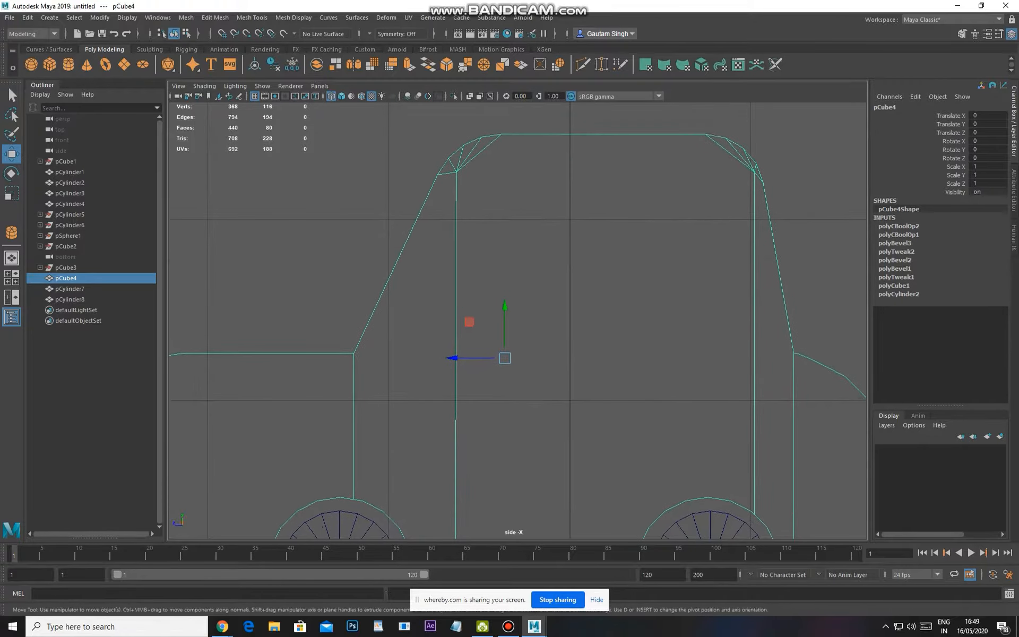
{"action": "left_click", "coordinate": [252, 17]}
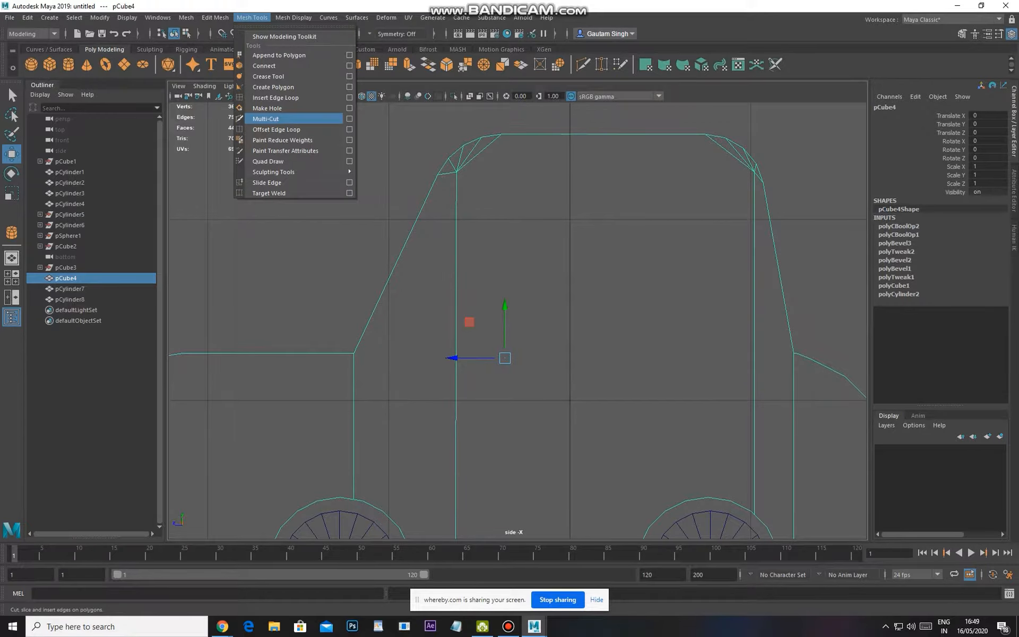
{"action": "left_click", "coordinate": [266, 118]}
{"action": "scroll", "coordinate": [518, 318], "scroll_direction": "up", "scroll_amount": 1}
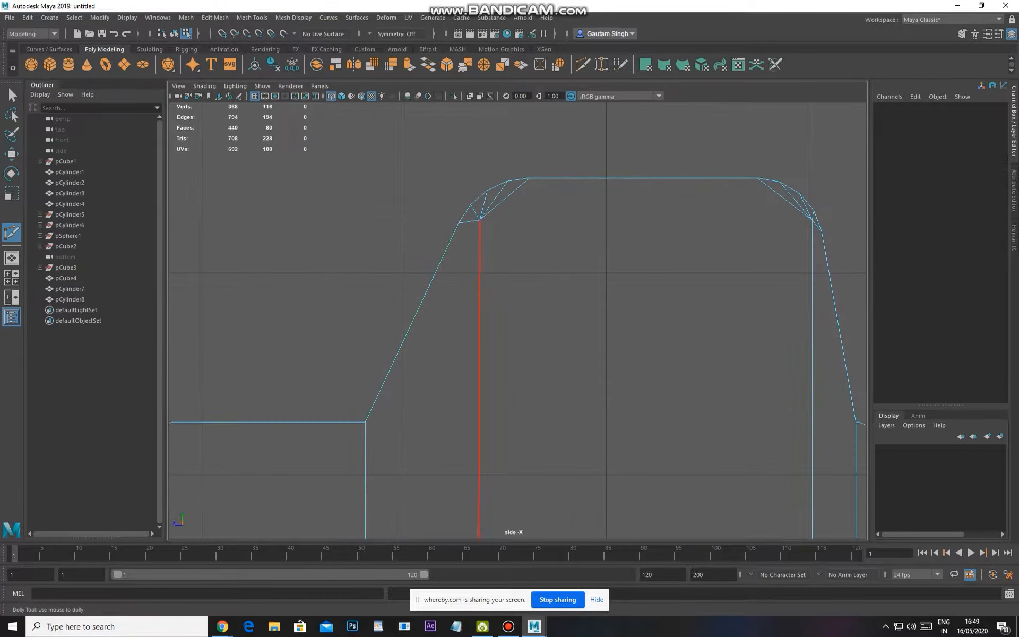
{"action": "middle_click_drag", "start_coordinate": [487, 319], "coordinate": [469, 303], "text": "alt"}
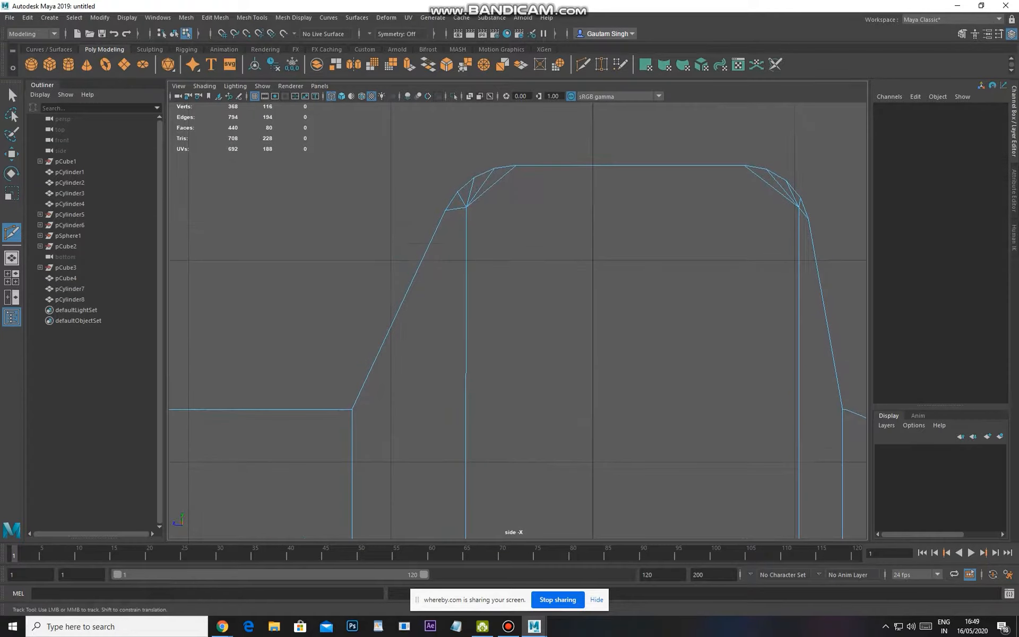
{"action": "left_click", "coordinate": [466, 207]}
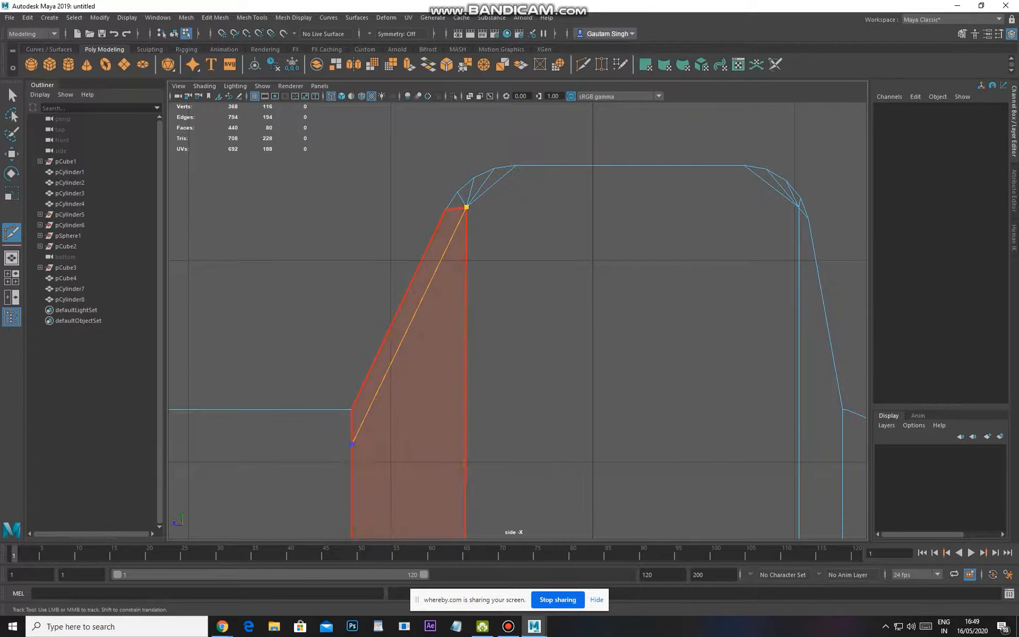
{"action": "left_click", "coordinate": [352, 444]}
{"action": "middle_click_drag", "start_coordinate": [352, 444], "coordinate": [329, 425], "text": "alt"}
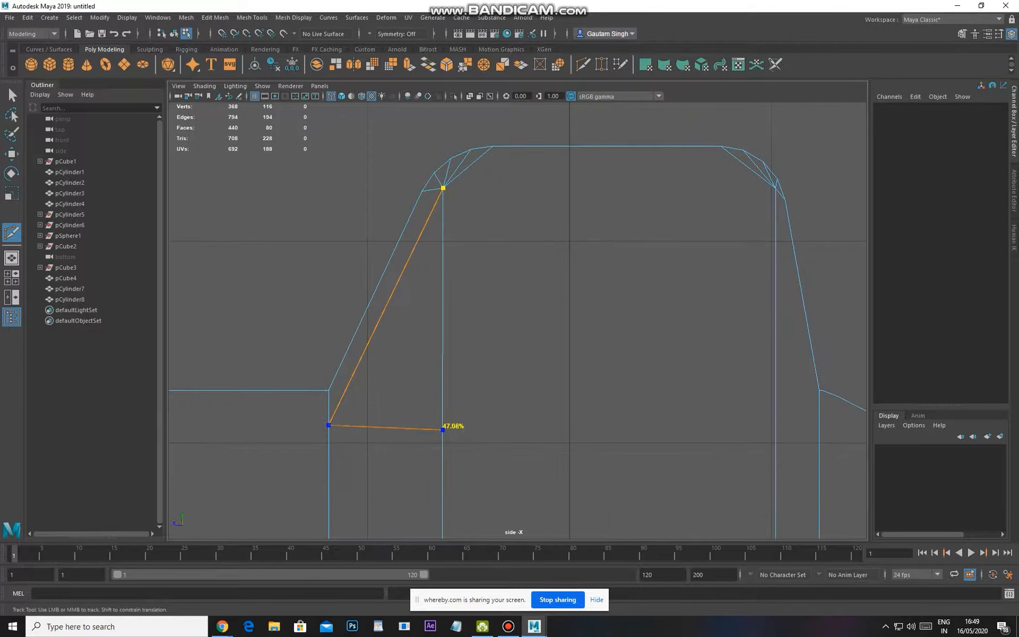
{"action": "left_click", "coordinate": [443, 427]}
{"action": "middle_click_drag", "start_coordinate": [443, 427], "coordinate": [396, 423], "text": "alt"}
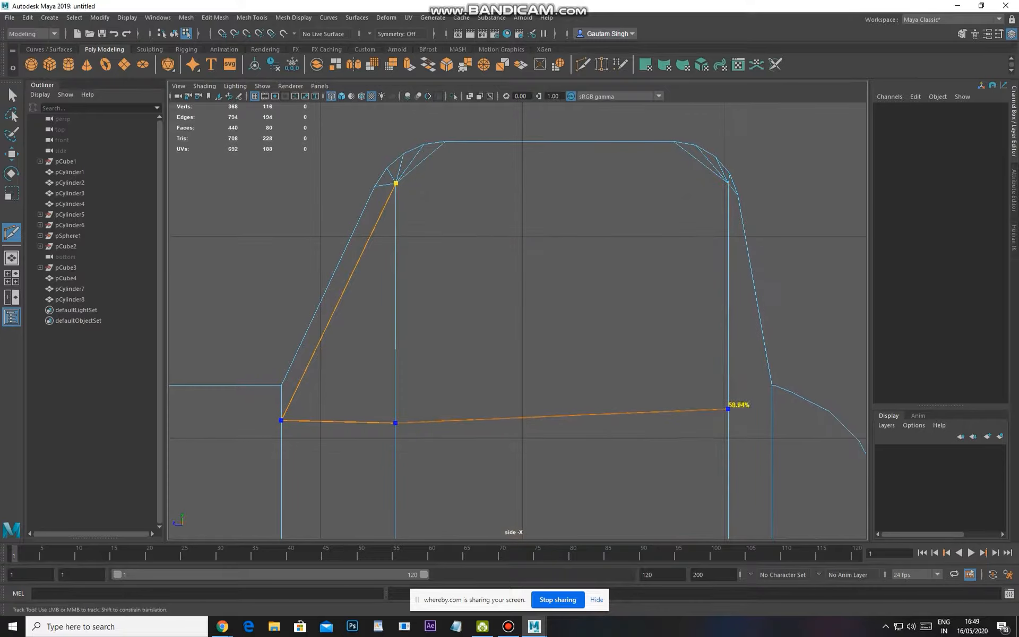
{"action": "key", "text": "q"}
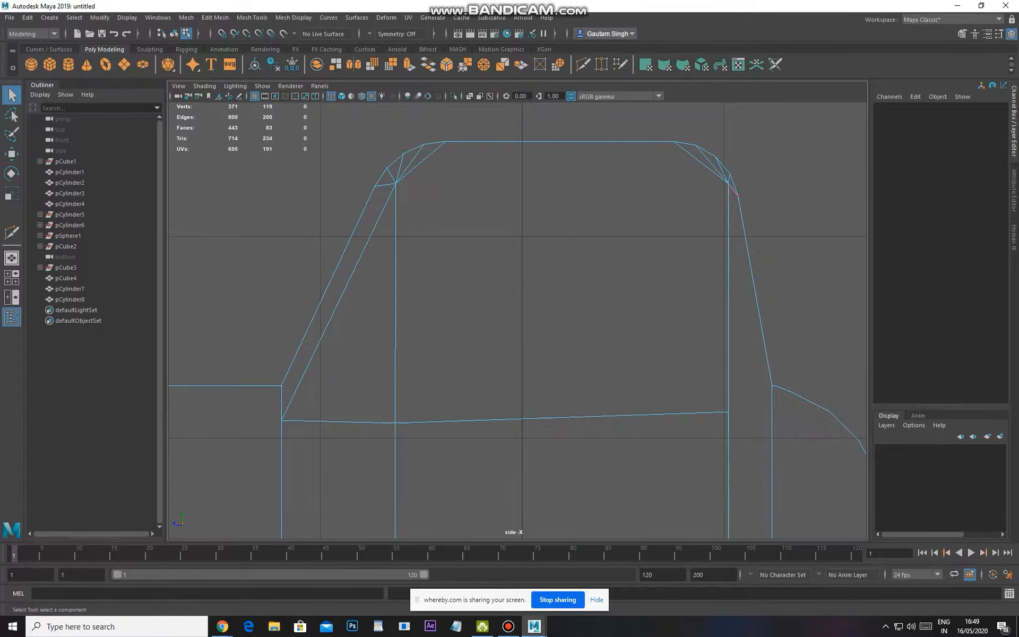
Cut a horizontal upper window edge between the rear and front roof corner vertices with Multi-Cut
{"action": "left_click", "coordinate": [730, 177]}
{"action": "key", "text": "g"}
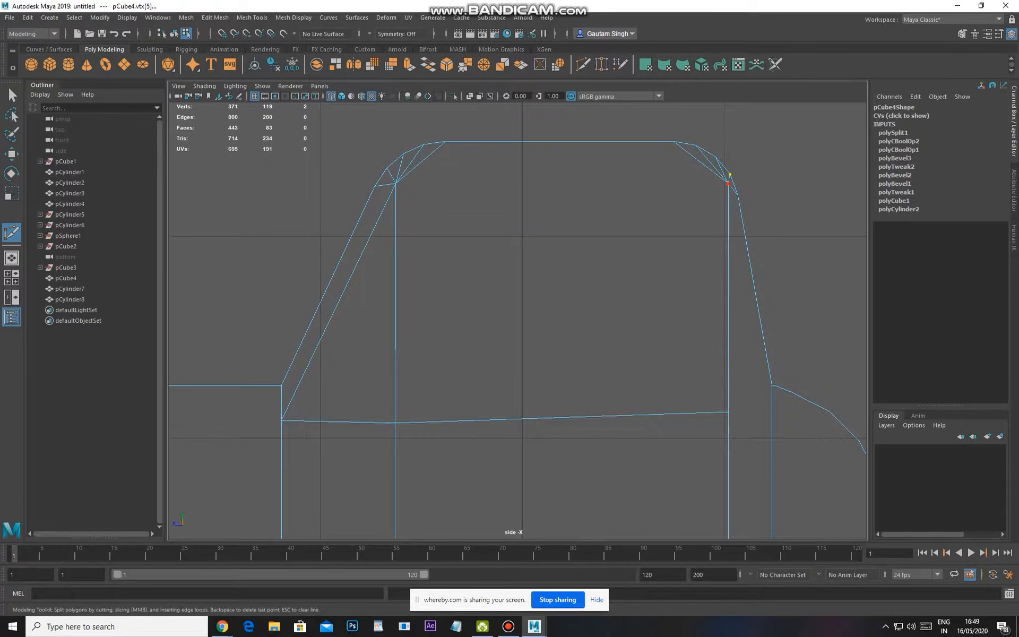
{"action": "left_click", "coordinate": [728, 183]}
{"action": "left_click", "coordinate": [396, 183]}
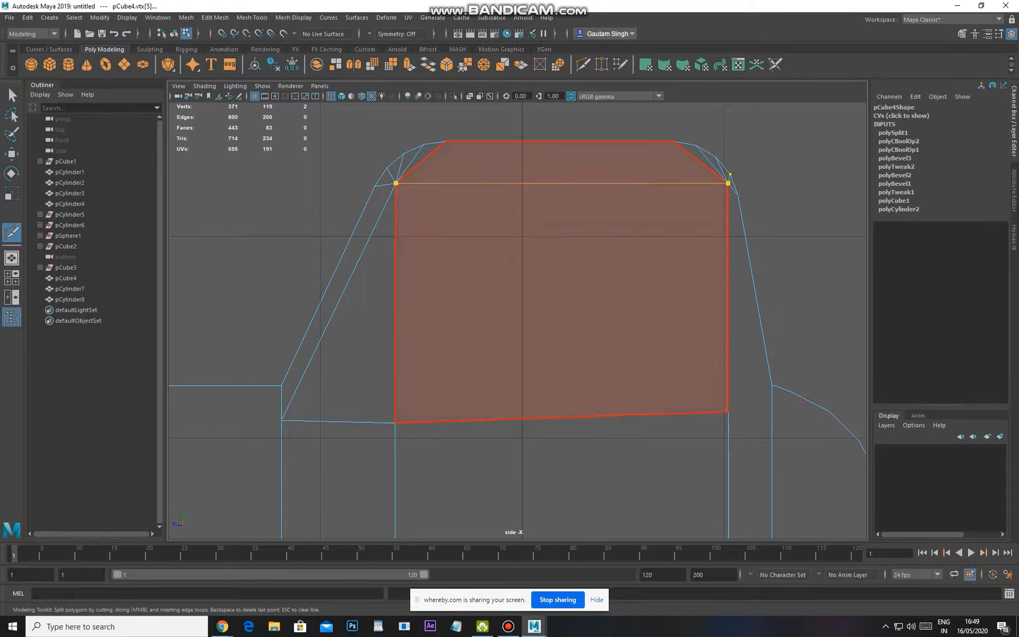
{"action": "right_click", "coordinate": [395, 183]}
Move the window's upper rear vertex slightly toward the front of the car
{"action": "middle_click_drag", "start_coordinate": [655, 205], "coordinate": [637, 210], "text": "alt"}
{"action": "key", "text": "w"}
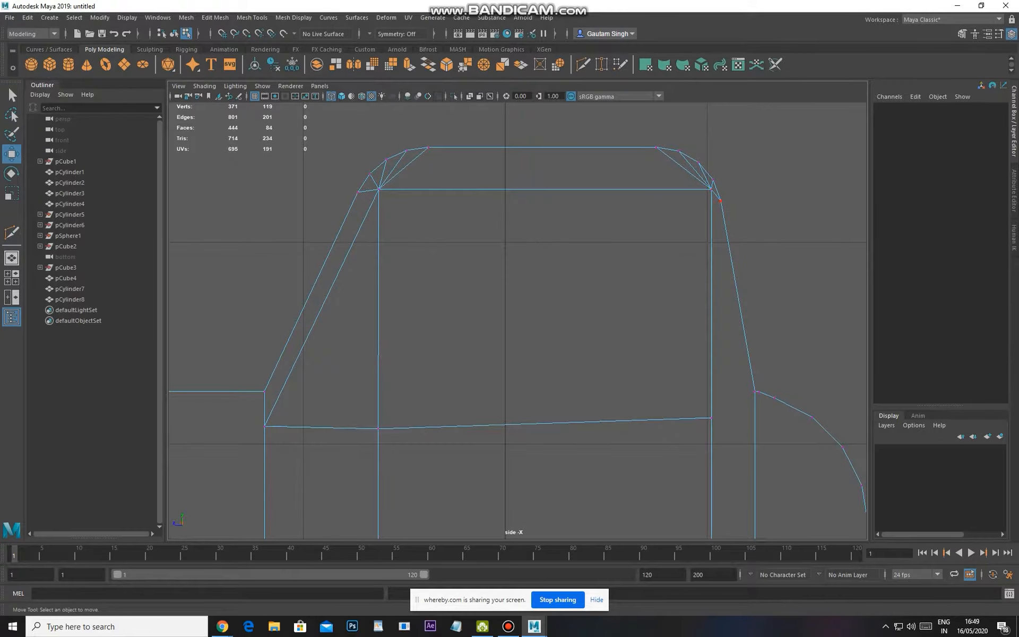
{"action": "left_click", "coordinate": [711, 189]}
{"action": "left_click_drag", "start_coordinate": [659, 189], "coordinate": [643, 189]}
{"action": "middle_click_drag", "start_coordinate": [658, 233], "coordinate": [667, 195], "text": "alt"}
Select the three lower window vertices and scale them vertically to level the lower window line
{"action": "left_click_drag", "start_coordinate": [710, 342], "coordinate": [743, 386]}
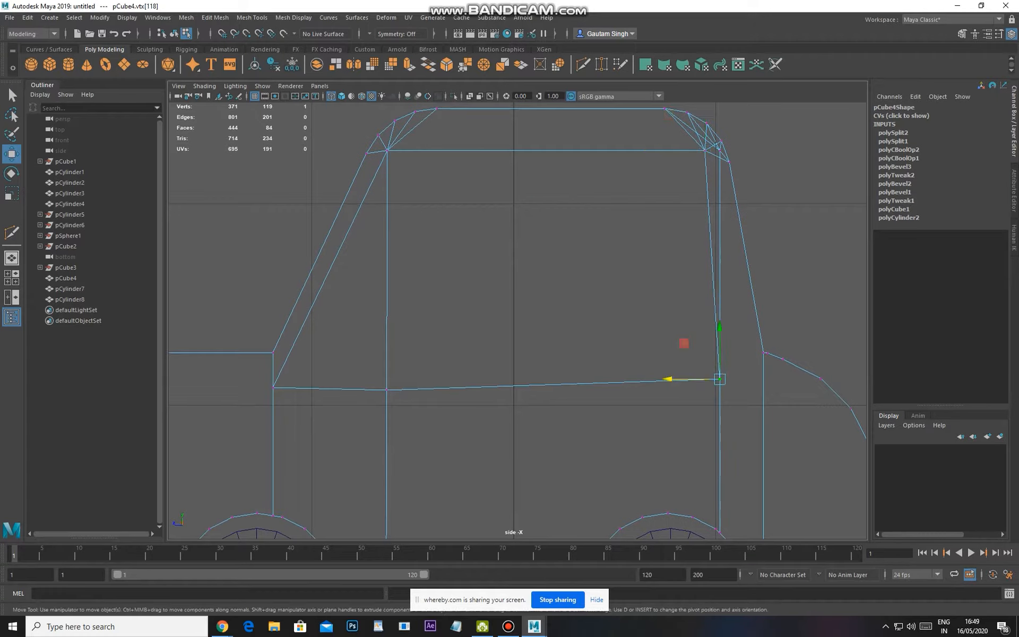
{"action": "left_click_drag", "start_coordinate": [247, 373], "coordinate": [733, 412]}
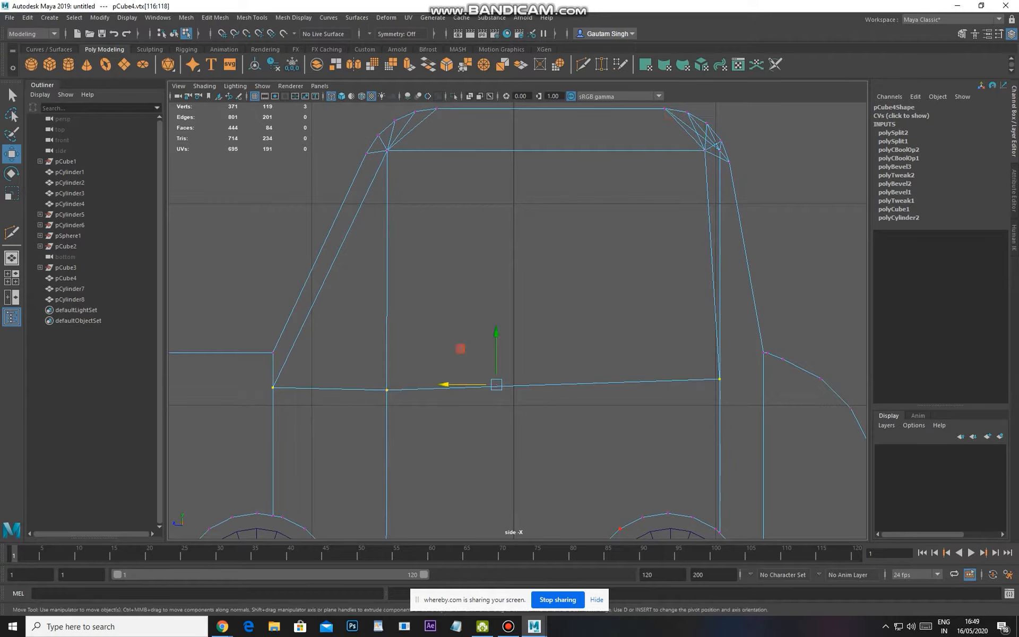
{"action": "key", "text": "r"}
{"action": "left_click_drag", "start_coordinate": [496, 333], "coordinate": [495, 379]}
{"action": "key", "text": "w"}
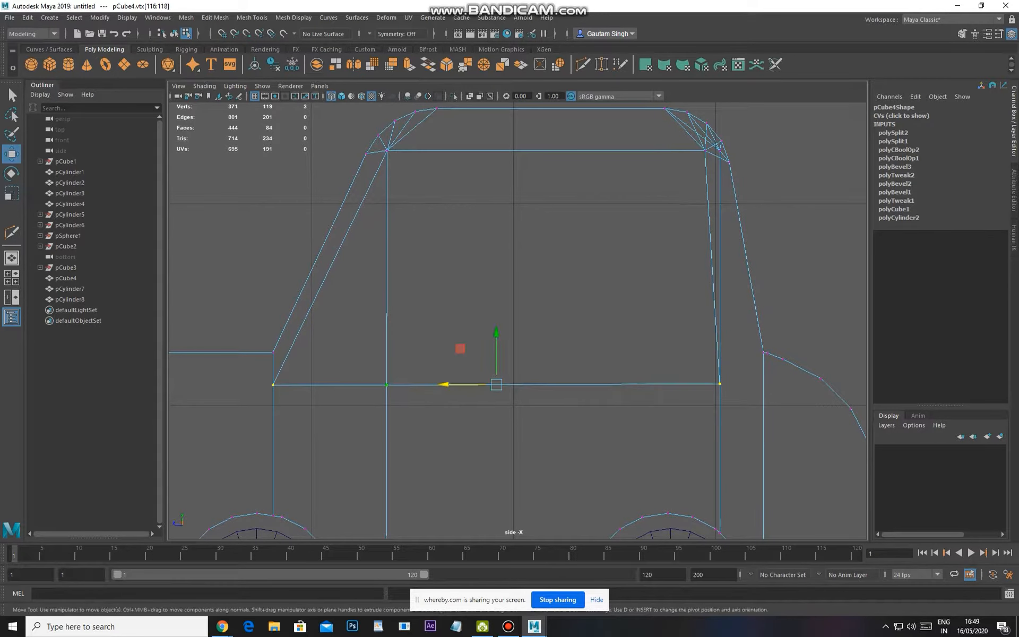
Compare the window outline with the car reference image in the browser, and go back to Maya
{"action": "mouse_move", "coordinate": [223, 626]}
{"action": "left_click", "coordinate": [129, 572]}
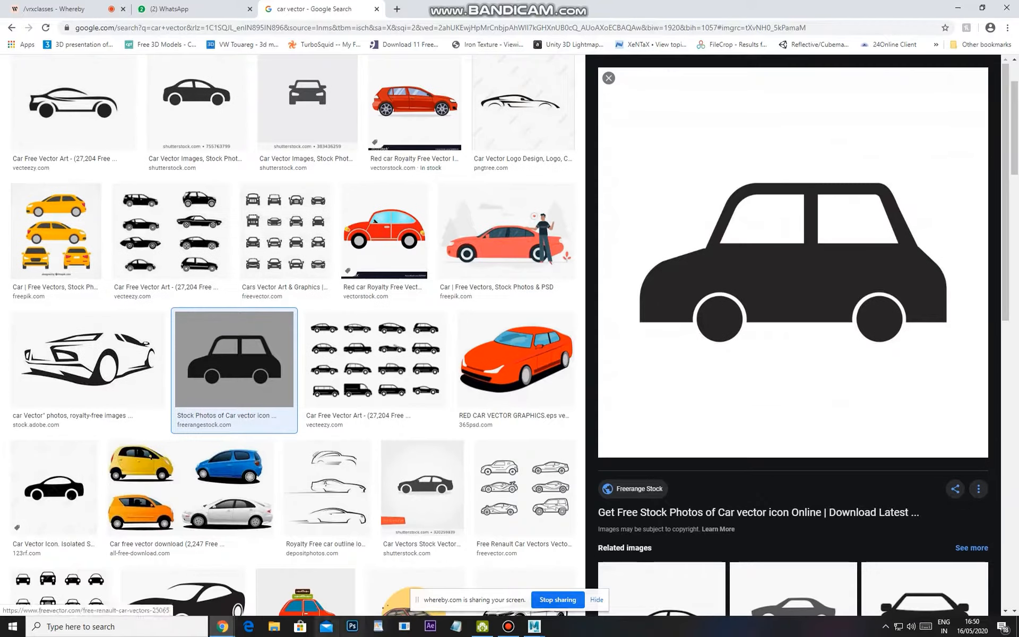
{"action": "mouse_move", "coordinate": [534, 626]}
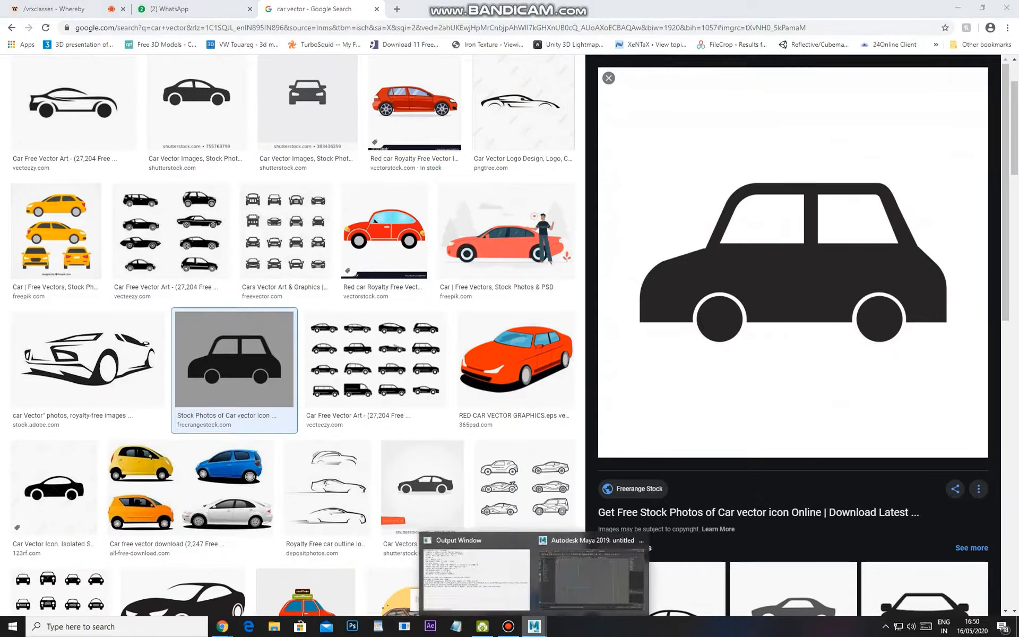
{"action": "left_click", "coordinate": [477, 573]}
Raise the three lower window vertices to about hood height and shift them slightly toward the rear
{"action": "middle_click_drag", "start_coordinate": [494, 338], "coordinate": [498, 342], "text": "alt"}
{"action": "left_click_drag", "start_coordinate": [501, 341], "coordinate": [501, 307]}
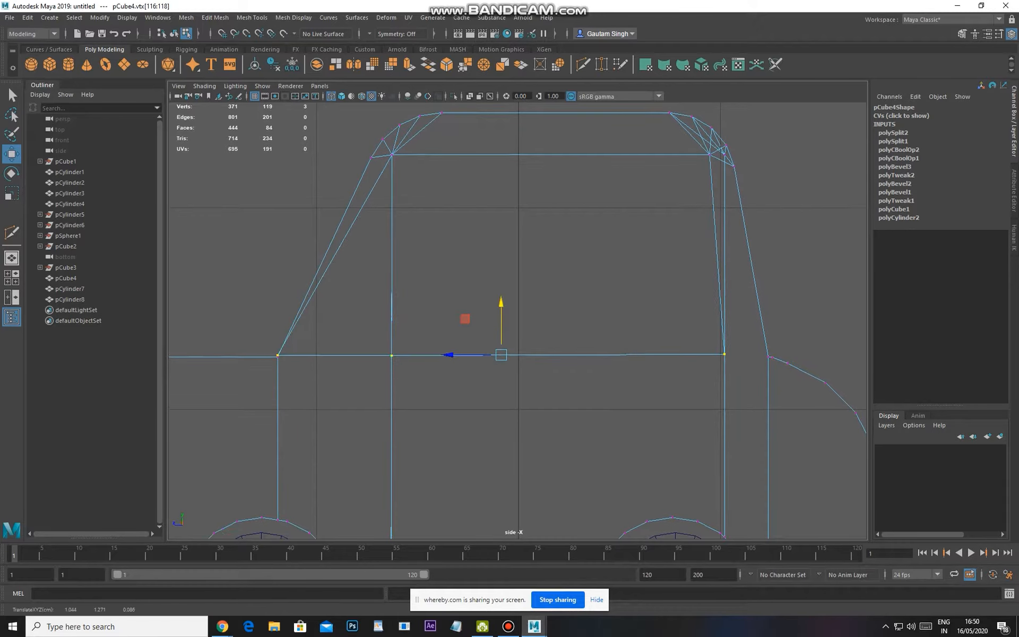
{"action": "left_click_drag", "start_coordinate": [462, 354], "coordinate": [471, 355]}
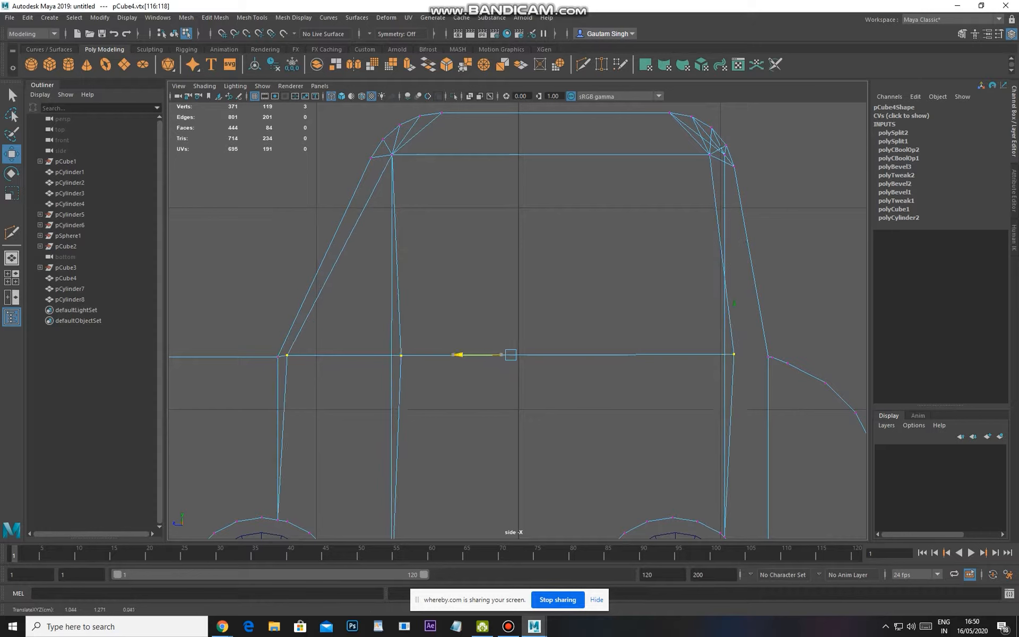
Move the lower rear and front window corners inward, and raise the lower window line above the hood
{"action": "left_click", "coordinate": [734, 354]}
{"action": "left_click_drag", "start_coordinate": [696, 354], "coordinate": [685, 353]}
{"action": "left_click", "coordinate": [287, 354]}
{"action": "left_click_drag", "start_coordinate": [288, 337], "coordinate": [764, 395]}
{"action": "left_click_drag", "start_coordinate": [512, 324], "coordinate": [512, 302]}
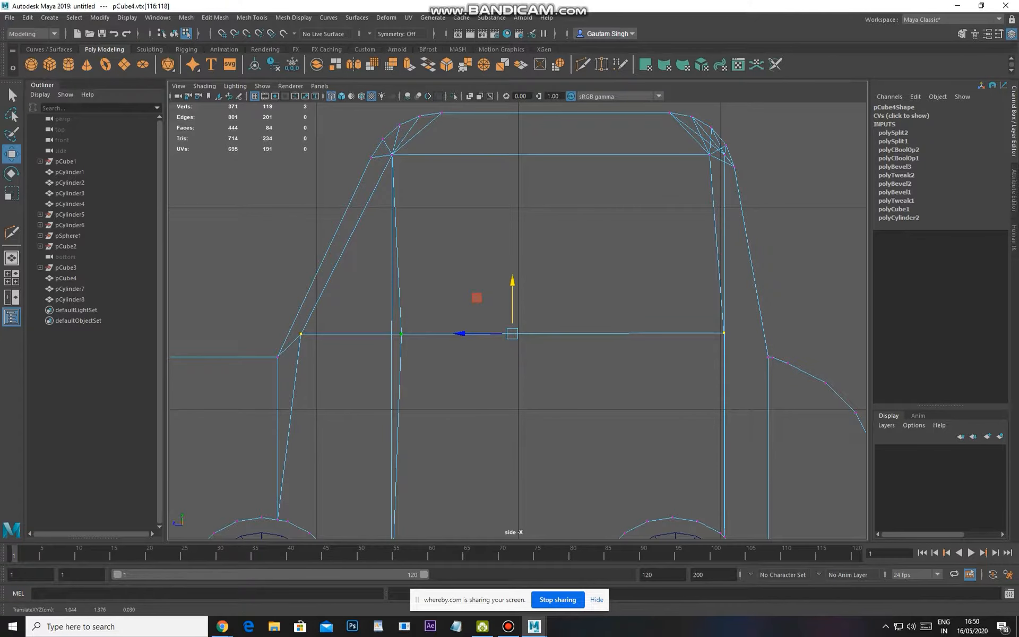
{"action": "scroll", "coordinate": [515, 325], "scroll_direction": "down", "scroll_amount": 6}
{"action": "scroll", "coordinate": [514, 324], "scroll_direction": "up", "scroll_amount": 4}
{"action": "left_click_drag", "start_coordinate": [434, 322], "coordinate": [413, 349]}
{"action": "left_click", "coordinate": [665, 348]}
{"action": "middle_click_drag", "start_coordinate": [606, 297], "coordinate": [573, 345], "text": "alt"}
{"action": "scroll", "coordinate": [588, 329], "scroll_direction": "up", "scroll_amount": 2}
Nudge the selected lower window vertex along the car's length in the shaded perspective view
{"action": "key", "text": "space"}
{"action": "left_click_drag", "start_coordinate": [574, 346], "coordinate": [573, 318]}
{"action": "mouse_move", "coordinate": [573, 319]}
{"action": "left_mouse_down", "text": "alt"}
{"action": "mouse_move", "coordinate": [563, 329]}
{"action": "mouse_move", "coordinate": [677, 358]}
{"action": "mouse_move", "coordinate": [761, 374]}
{"action": "mouse_move", "coordinate": [803, 369]}
{"action": "mouse_move", "coordinate": [748, 353]}
{"action": "mouse_move", "coordinate": [600, 340]}
{"action": "mouse_move", "coordinate": [645, 319]}
{"action": "left_mouse_up", "text": "alt"}
{"action": "key", "text": "5"}
{"action": "scroll", "coordinate": [531, 329], "scroll_direction": "up", "scroll_amount": 3}
{"action": "middle_click_drag", "start_coordinate": [531, 329], "coordinate": [626, 337], "text": "alt"}
{"action": "left_click_drag", "start_coordinate": [627, 337], "coordinate": [714, 376], "text": "alt"}
{"action": "left_click_drag", "start_coordinate": [395, 385], "coordinate": [402, 383]}
Cut an edge from the window's lower rear corner to the base of the rear pillar with Multi-Cut
{"action": "left_click_drag", "start_coordinate": [674, 361], "coordinate": [569, 335], "text": "alt"}
{"action": "right_click_drag", "start_coordinate": [569, 331], "coordinate": [551, 299]}
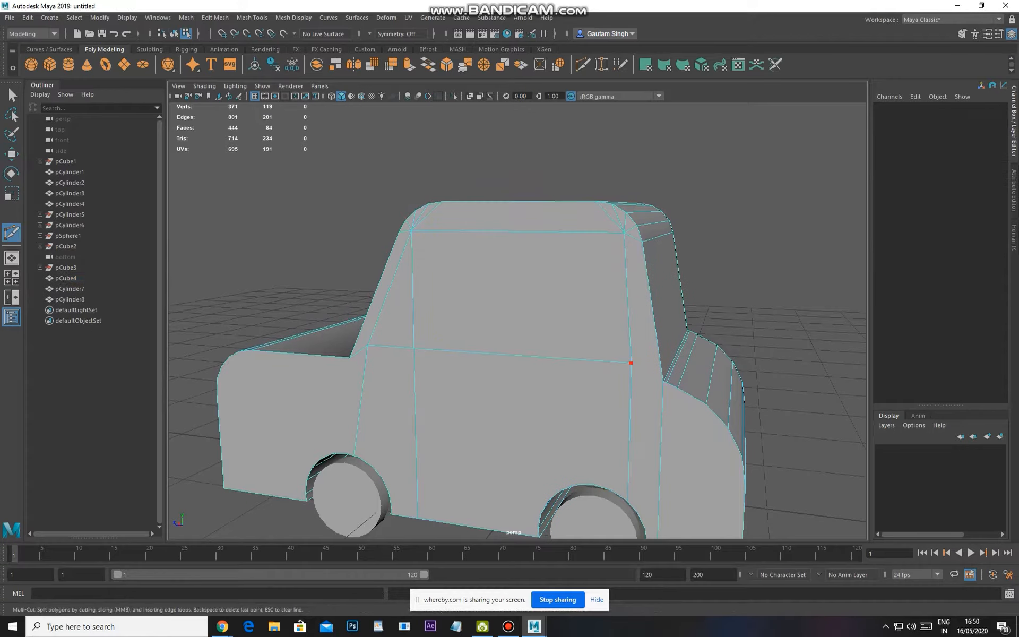
{"action": "right_click", "coordinate": [663, 383]}
{"action": "left_click_drag", "start_coordinate": [480, 394], "coordinate": [523, 422], "text": "alt"}
{"action": "key", "text": "w"}
Delete the two side window faces to open the window, and return to object selection to inspect it
{"action": "right_click_drag", "start_coordinate": [525, 273], "coordinate": [525, 309]}
{"action": "left_click", "coordinate": [524, 309]}
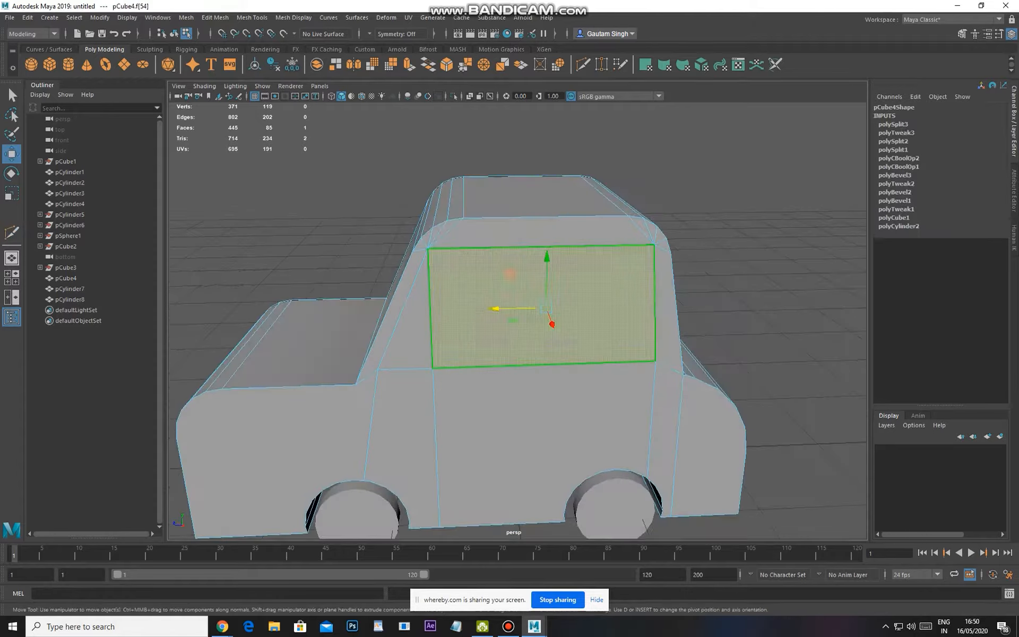
{"action": "left_click", "coordinate": [414, 330], "text": "shift"}
{"action": "left_click_drag", "start_coordinate": [467, 324], "coordinate": [501, 310], "text": "alt"}
{"action": "key", "text": "Delete"}
{"action": "right_click_drag", "start_coordinate": [588, 297], "coordinate": [626, 265]}
{"action": "left_click", "coordinate": [743, 255]}
{"action": "left_click_drag", "start_coordinate": [743, 265], "coordinate": [700, 228], "text": "alt"}
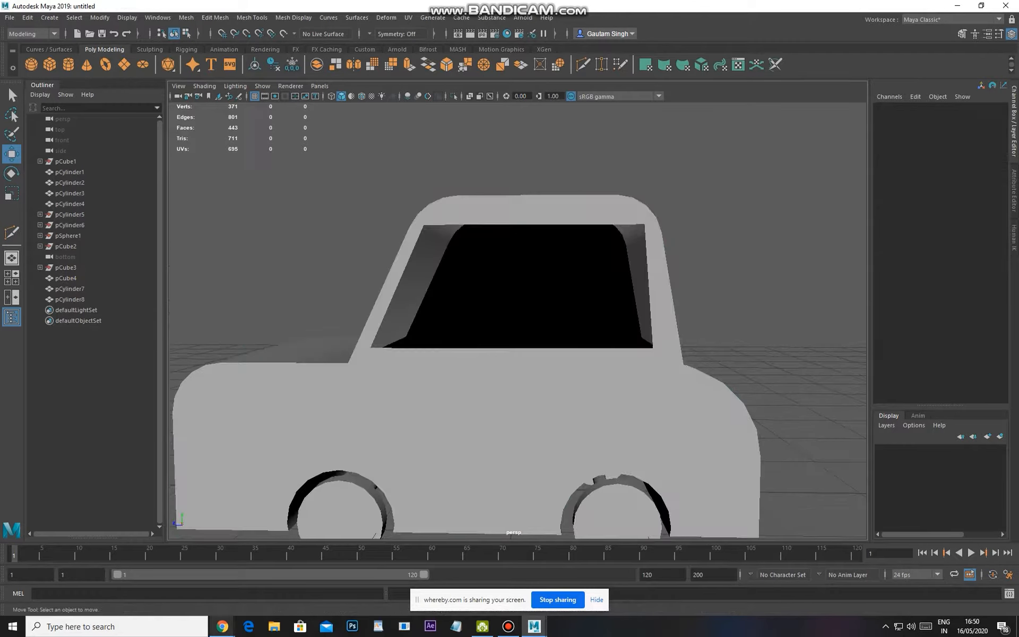
Check the side windows in the car reference image in the browser
{"action": "mouse_move", "coordinate": [222, 626]}
{"action": "left_click", "coordinate": [175, 583]}
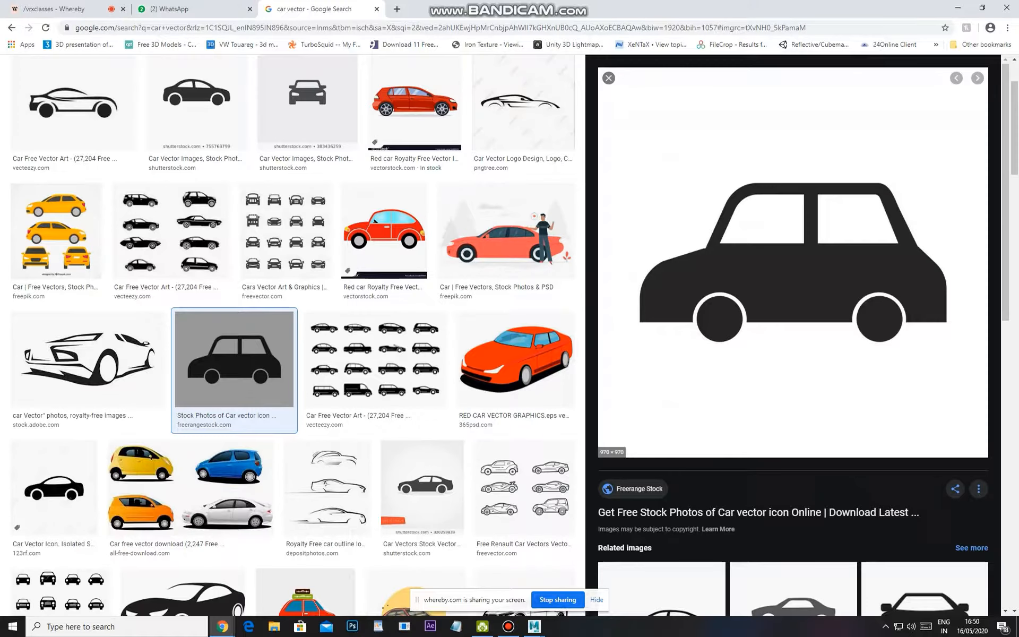
Switch to Maya and undo the last four edits on the car body's side window area
{"action": "mouse_move", "coordinate": [533, 626]}
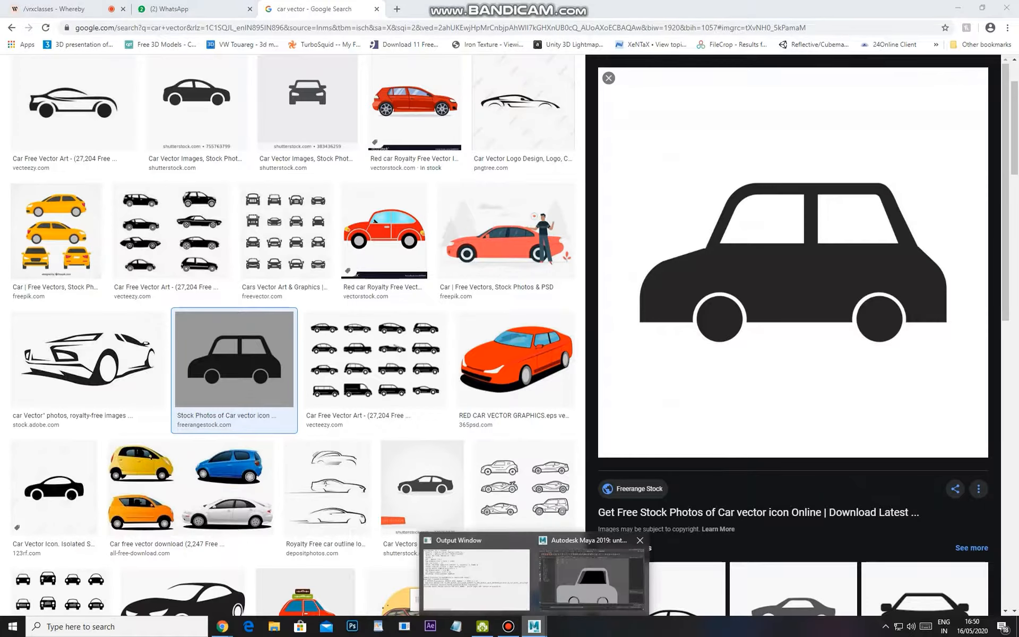
{"action": "left_click", "coordinate": [590, 573]}
{"action": "mouse_move", "coordinate": [493, 393]}
{"action": "left_mouse_down", "text": "alt"}
{"action": "mouse_move", "coordinate": [536, 424]}
{"action": "mouse_move", "coordinate": [475, 397]}
{"action": "left_mouse_up", "text": "alt"}
{"action": "key", "text": "ctrl+z"}
{"action": "key", "text": "ctrl+z"}
{"action": "key", "text": "ctrl+z"}
{"action": "key", "text": "ctrl+z"}
In the side view, use Multi-Cut to split the car's side window area with a near-vertical cut between its upper and lower edges
{"action": "right_click_drag", "start_coordinate": [494, 390], "coordinate": [443, 374]}
{"action": "key", "text": "space"}
{"action": "left_click_drag", "start_coordinate": [528, 275], "coordinate": [579, 276]}
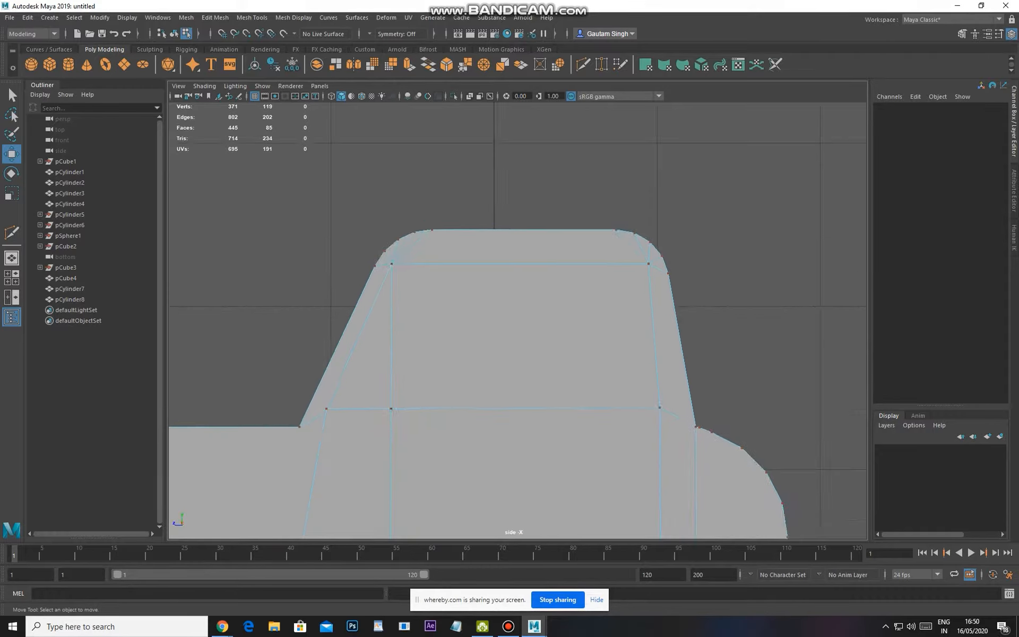
{"action": "scroll", "coordinate": [573, 278], "scroll_direction": "up", "scroll_amount": 1}
{"action": "right_click_drag", "start_coordinate": [578, 292], "coordinate": [600, 293]}
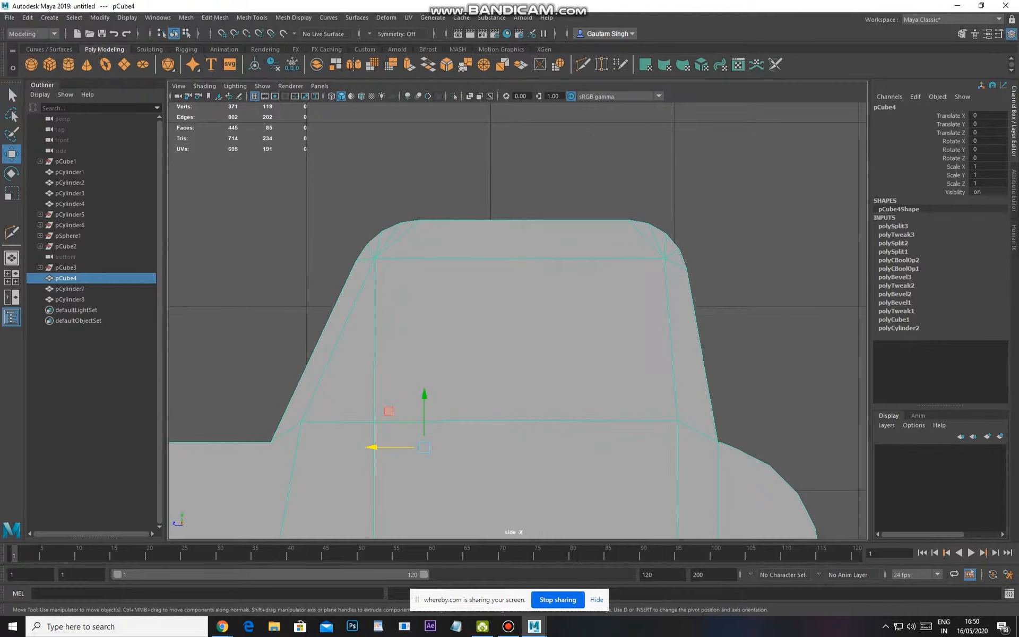
{"action": "left_click", "coordinate": [252, 18]}
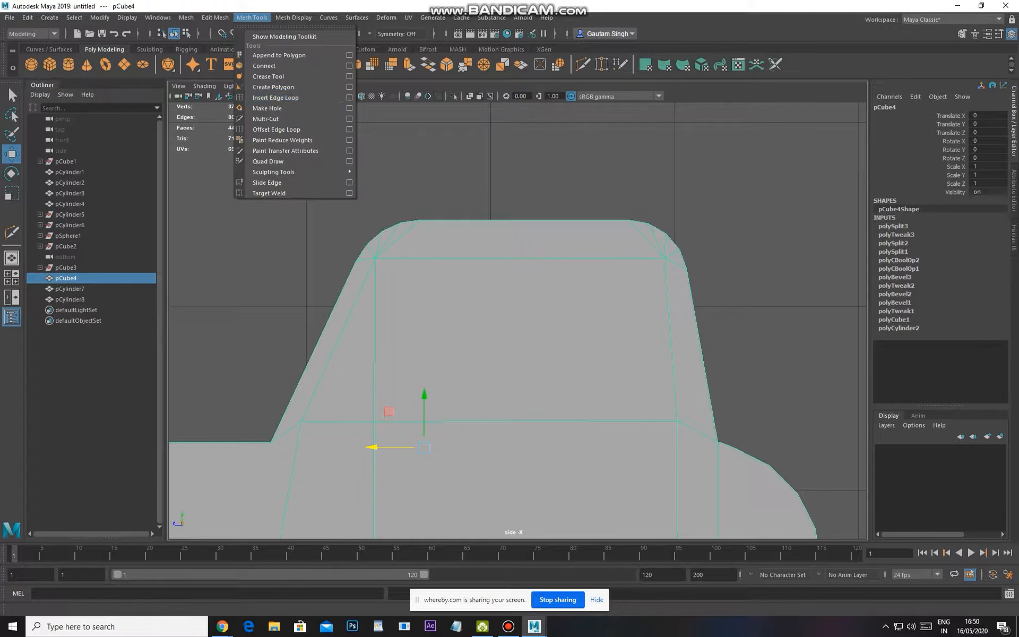
{"action": "left_click", "coordinate": [286, 119]}
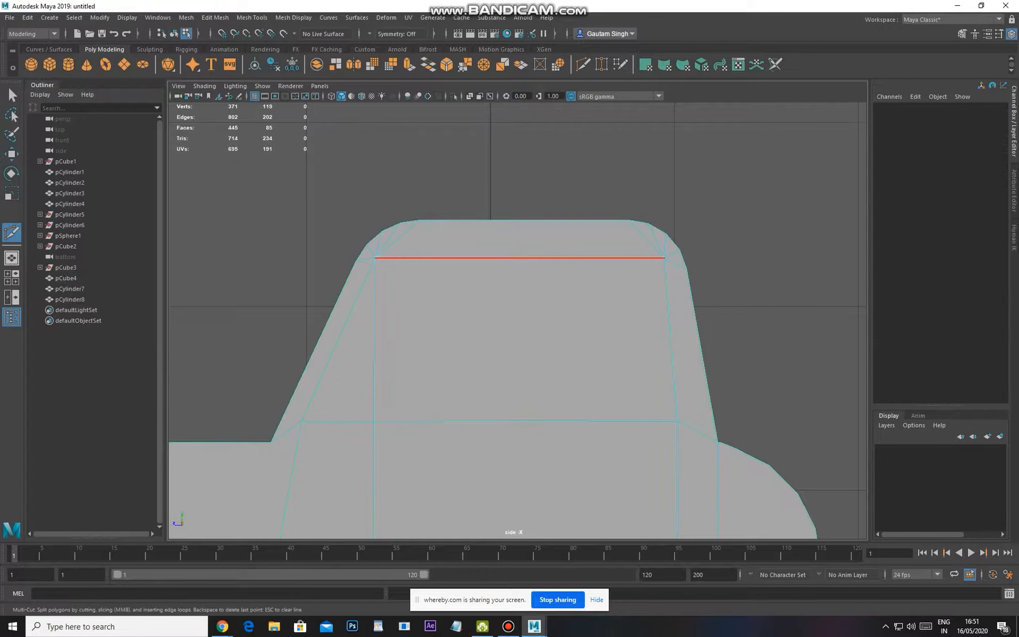
{"action": "left_click", "coordinate": [501, 258]}
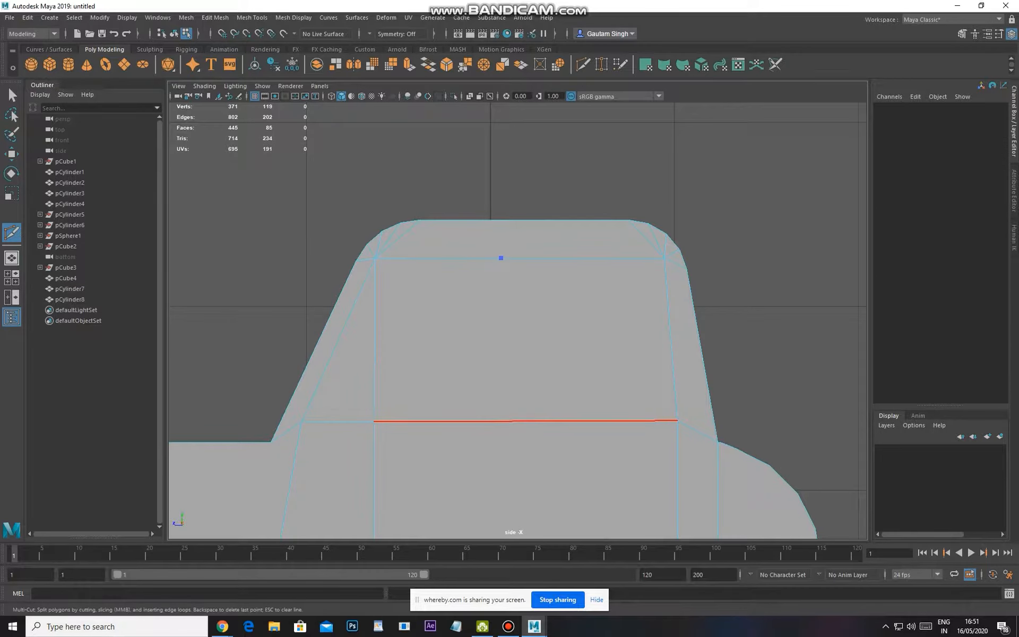
{"action": "left_click", "coordinate": [494, 421]}
{"action": "key", "text": "q"}
{"action": "key", "text": "g"}
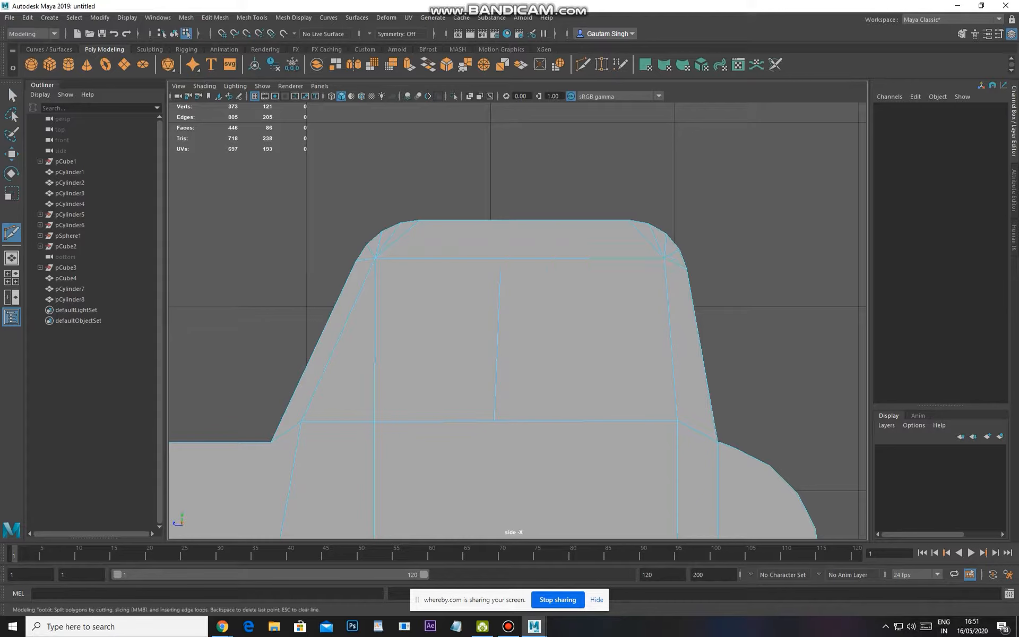
Add a second near-vertical cut just behind the first one to form a narrow pillar between two window areas
{"action": "left_click", "coordinate": [519, 258]}
{"action": "key", "text": "q"}
{"action": "key", "text": "e"}
{"action": "key", "text": "w"}
Adjust the two lower vertices of the pillar along the windowsill edge
{"action": "right_click_drag", "start_coordinate": [456, 374], "coordinate": [409, 375]}
{"action": "left_click_drag", "start_coordinate": [472, 406], "coordinate": [504, 433]}
{"action": "left_click_drag", "start_coordinate": [443, 421], "coordinate": [522, 419]}
{"action": "left_click", "coordinate": [520, 421]}
{"action": "key", "text": "r"}
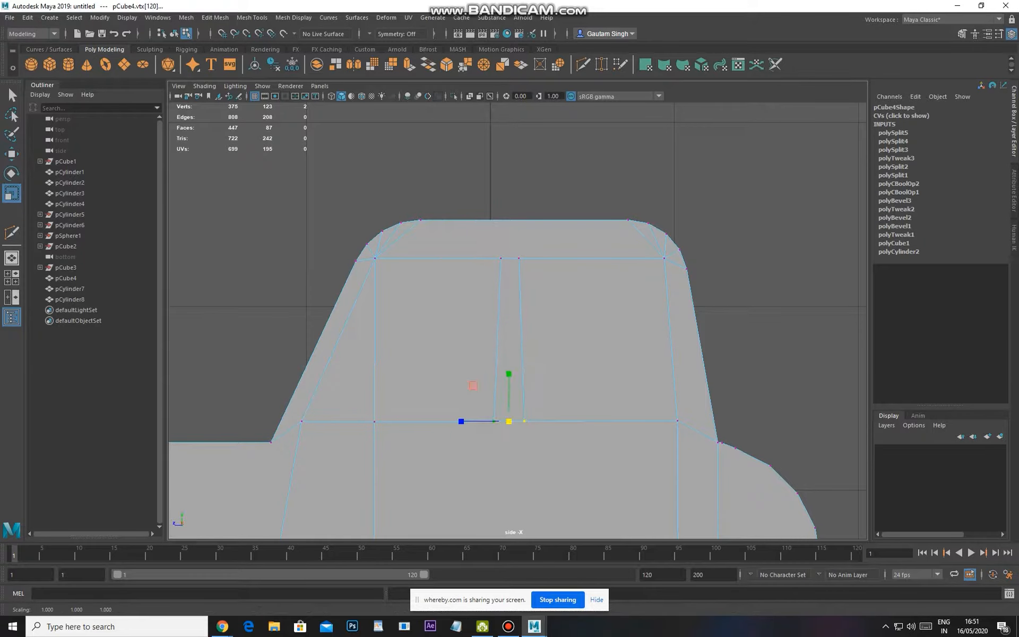
Delete the three faces on both sides of the pillar to open the front and rear windows, and return to the perspective view
{"action": "right_click_drag", "start_coordinate": [452, 313], "coordinate": [452, 348]}
{"action": "left_click", "coordinate": [449, 348]}
{"action": "left_click", "coordinate": [355, 366], "text": "shift"}
{"action": "left_click", "coordinate": [579, 353], "text": "shift"}
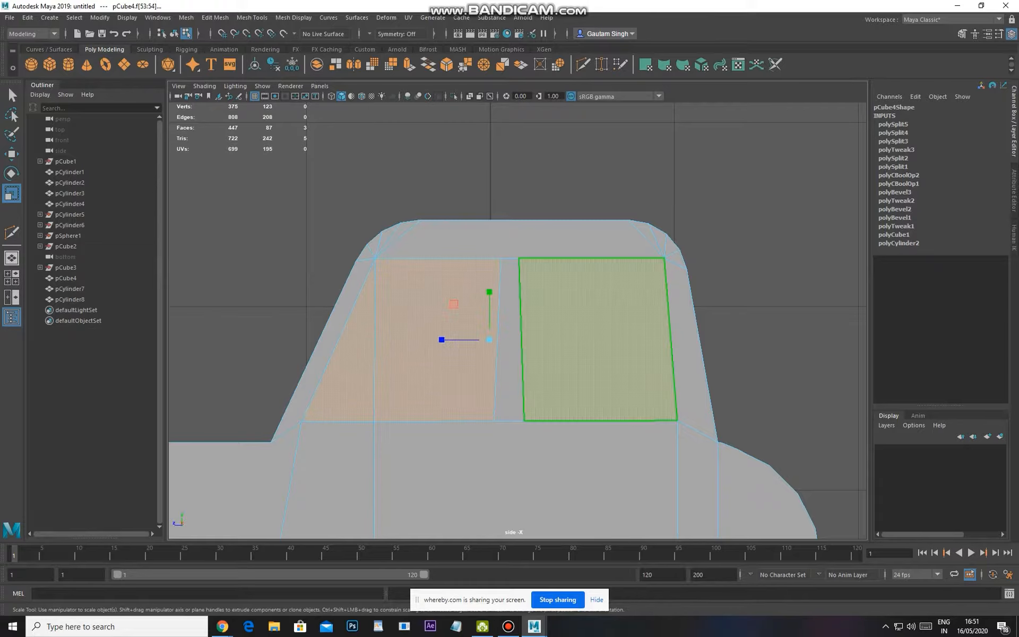
{"action": "key", "text": "Delete"}
{"action": "key", "text": "space"}
{"action": "left_click_drag", "start_coordinate": [553, 444], "coordinate": [552, 406]}
{"action": "left_click_drag", "start_coordinate": [547, 276], "coordinate": [478, 350], "text": "alt"}
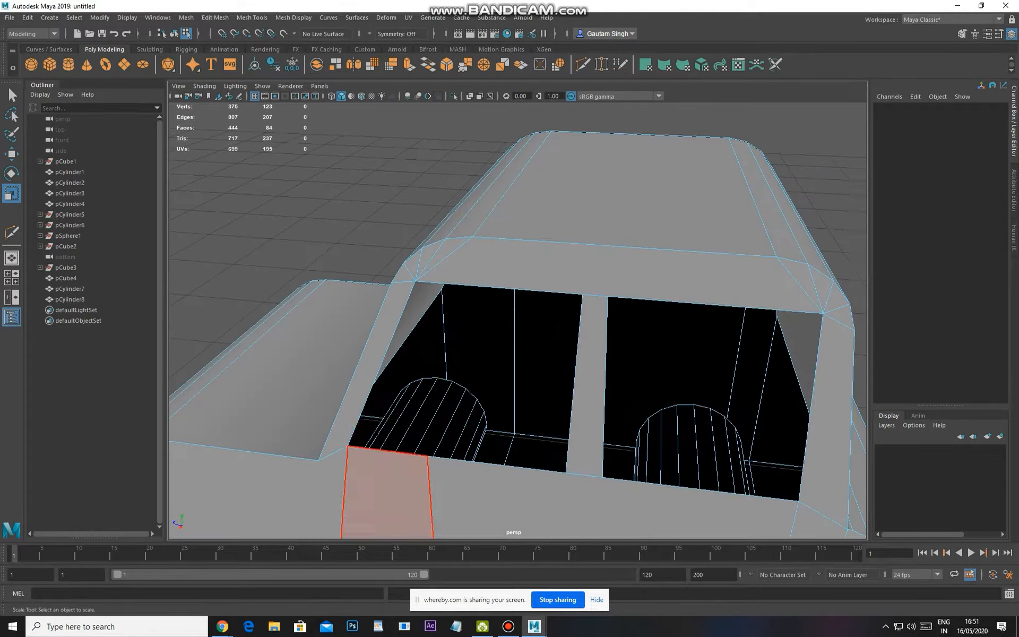
{"action": "left_click", "coordinate": [394, 452]}
{"action": "left_click", "coordinate": [392, 456]}
{"action": "double_click", "coordinate": [478, 461]}
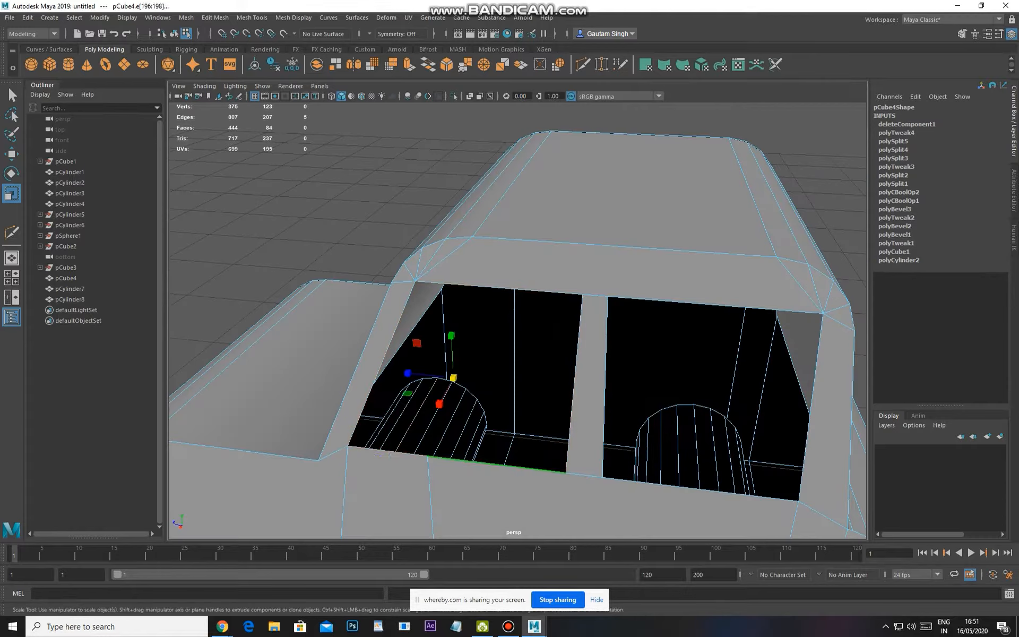
{"action": "left_click_drag", "start_coordinate": [478, 462], "coordinate": [464, 454], "text": "alt"}
{"action": "double_click", "coordinate": [664, 468]}
{"action": "left_click_drag", "start_coordinate": [663, 468], "coordinate": [618, 472], "text": "alt"}
{"action": "scroll", "coordinate": [722, 461], "scroll_direction": "up", "scroll_amount": 3}
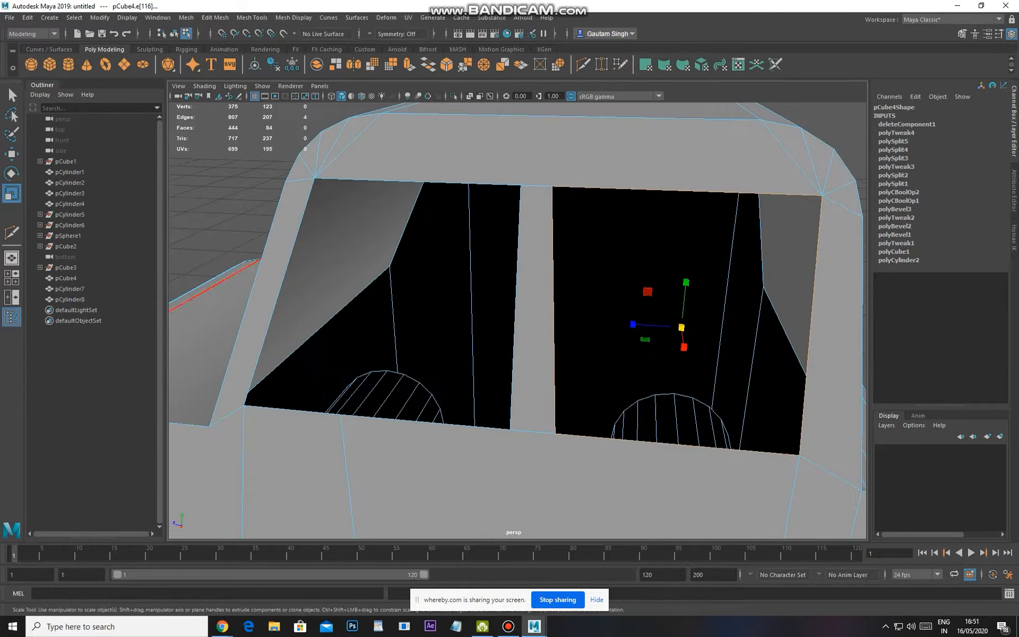
{"action": "left_click", "coordinate": [217, 239]}
{"action": "double_click", "coordinate": [293, 410]}
{"action": "scroll", "coordinate": [293, 409], "scroll_direction": "down", "scroll_amount": 3}
{"action": "left_click_drag", "start_coordinate": [293, 410], "coordinate": [381, 462], "text": "alt"}
{"action": "middle_click_drag", "start_coordinate": [381, 462], "coordinate": [419, 425], "text": "alt"}
{"action": "double_click", "coordinate": [391, 413]}
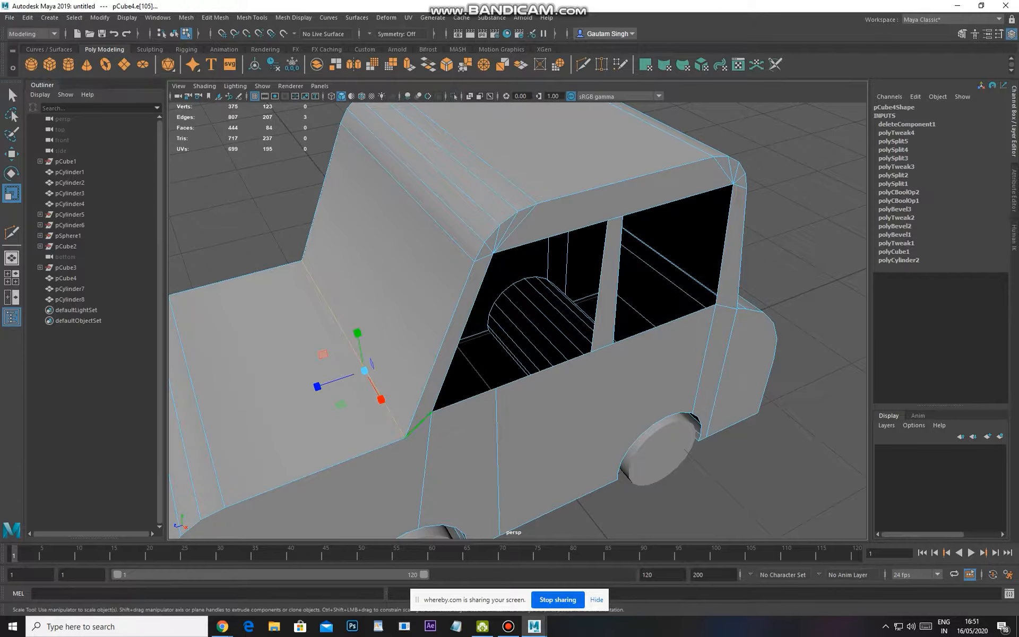
Select the border edge loops of both the front and rear side window openings
{"action": "double_click", "coordinate": [461, 402]}
{"action": "left_click_drag", "start_coordinate": [460, 402], "coordinate": [368, 406], "text": "alt"}
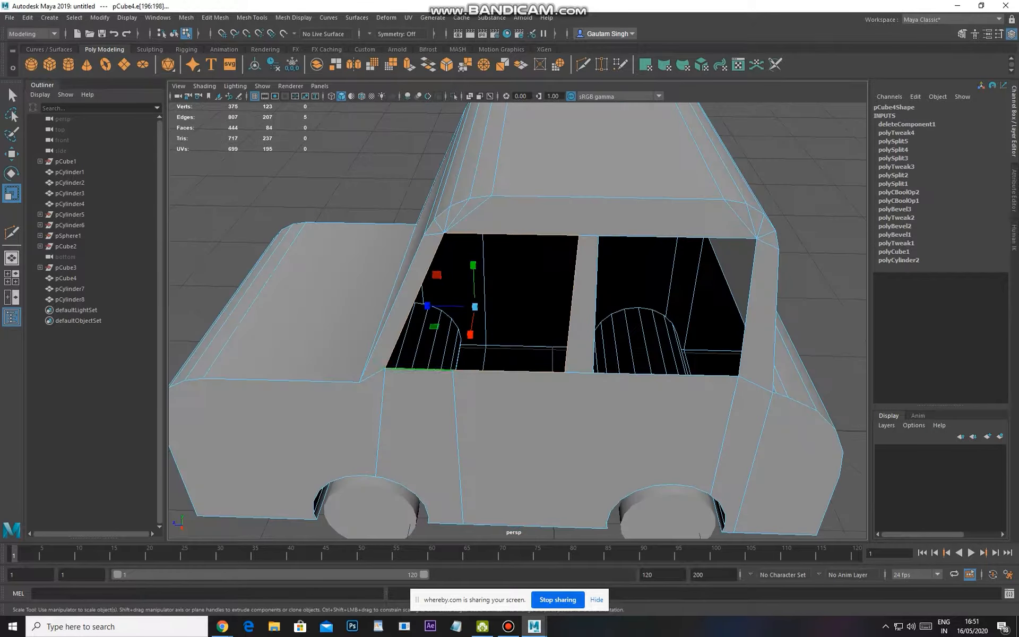
{"action": "middle_click_drag", "start_coordinate": [684, 391], "coordinate": [558, 377], "text": "alt"}
{"action": "scroll", "coordinate": [557, 378], "scroll_direction": "up", "scroll_amount": 3}
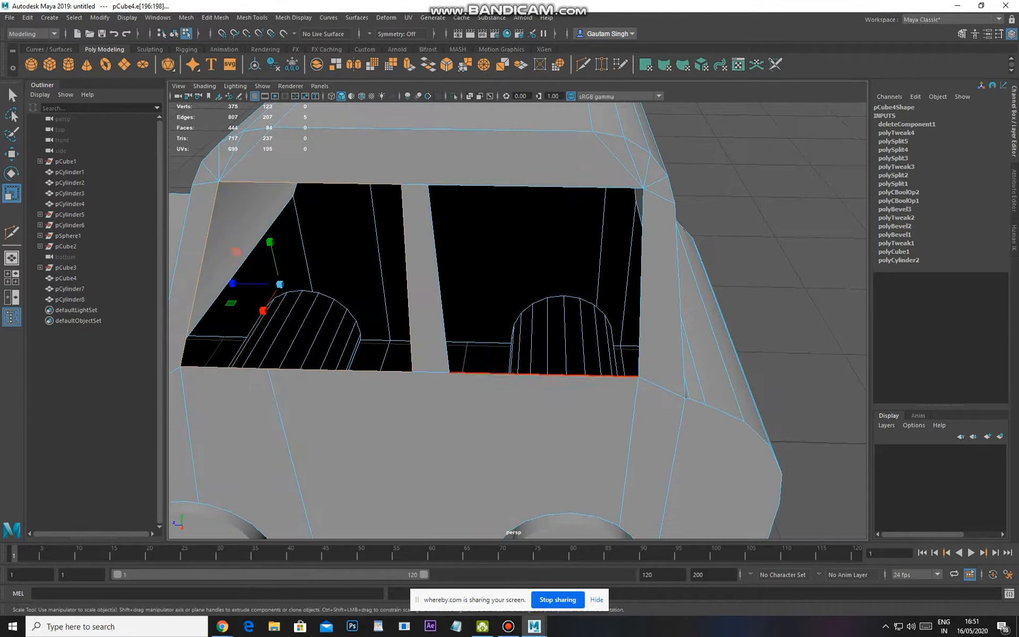
{"action": "double_click", "coordinate": [558, 375], "text": "shift"}
{"action": "scroll", "coordinate": [557, 375], "scroll_direction": "down", "scroll_amount": 4}
{"action": "left_click_drag", "start_coordinate": [557, 375], "coordinate": [652, 404], "text": "alt"}
{"action": "middle_click_drag", "start_coordinate": [653, 405], "coordinate": [661, 384], "text": "alt"}
{"action": "scroll", "coordinate": [661, 384], "scroll_direction": "up", "scroll_amount": 1}
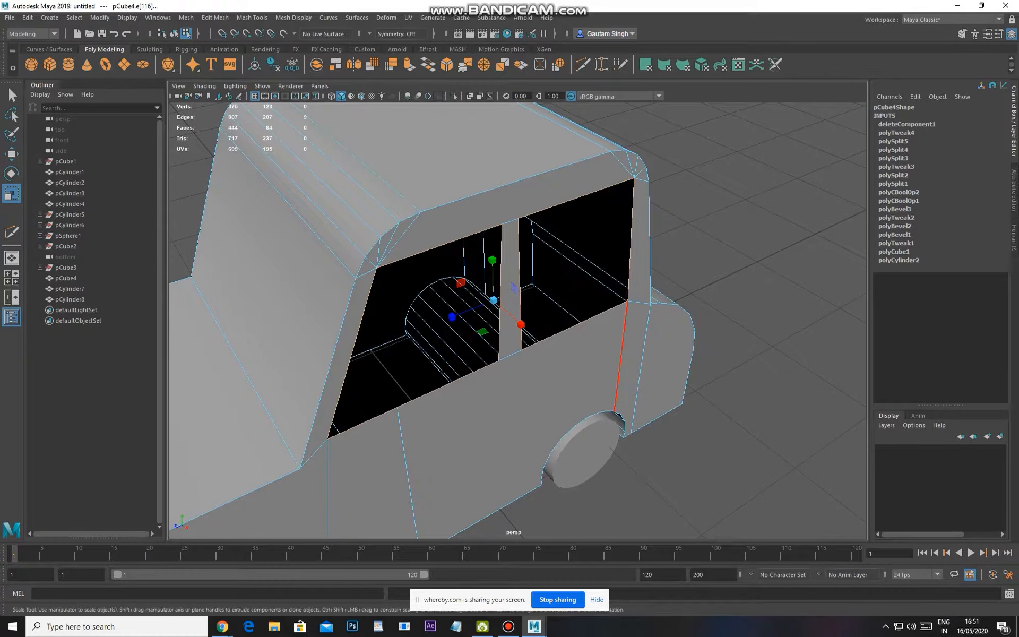
Try to move the selected window border edges into the car along X without extruding them
{"action": "key", "text": "w"}
{"action": "left_click_drag", "start_coordinate": [517, 321], "coordinate": [471, 280]}
{"action": "key", "text": "ctrl+z"}
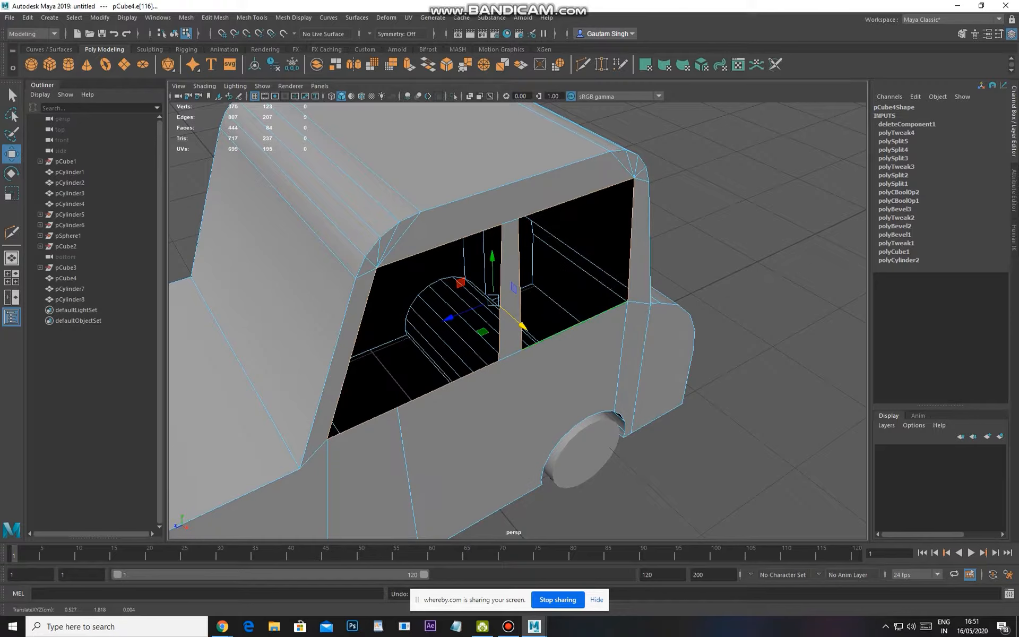
{"action": "key", "text": "shift+z"}
{"action": "key", "text": "ctrl+z"}
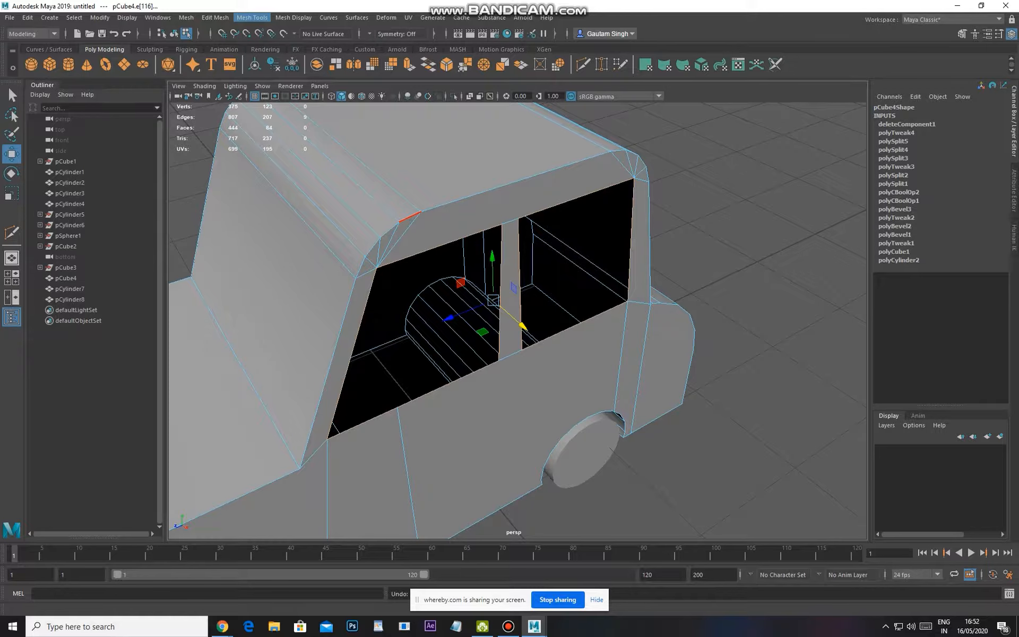
Extrude the selected window border edges inward with a Local Translate Z of about -0.092, and return to object mode
{"action": "left_click", "coordinate": [215, 18]}
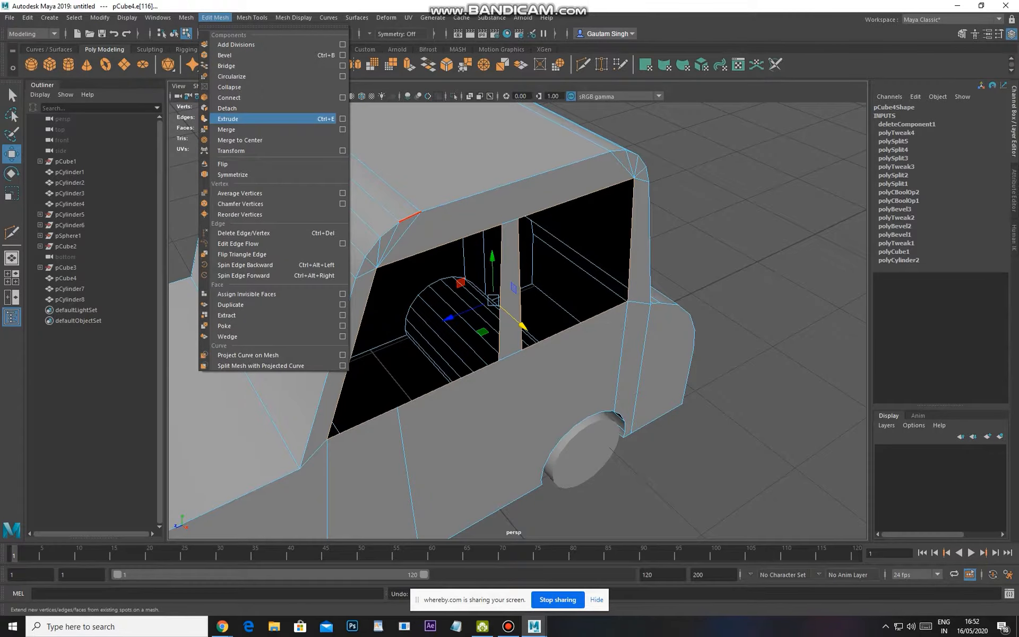
{"action": "left_click", "coordinate": [228, 119]}
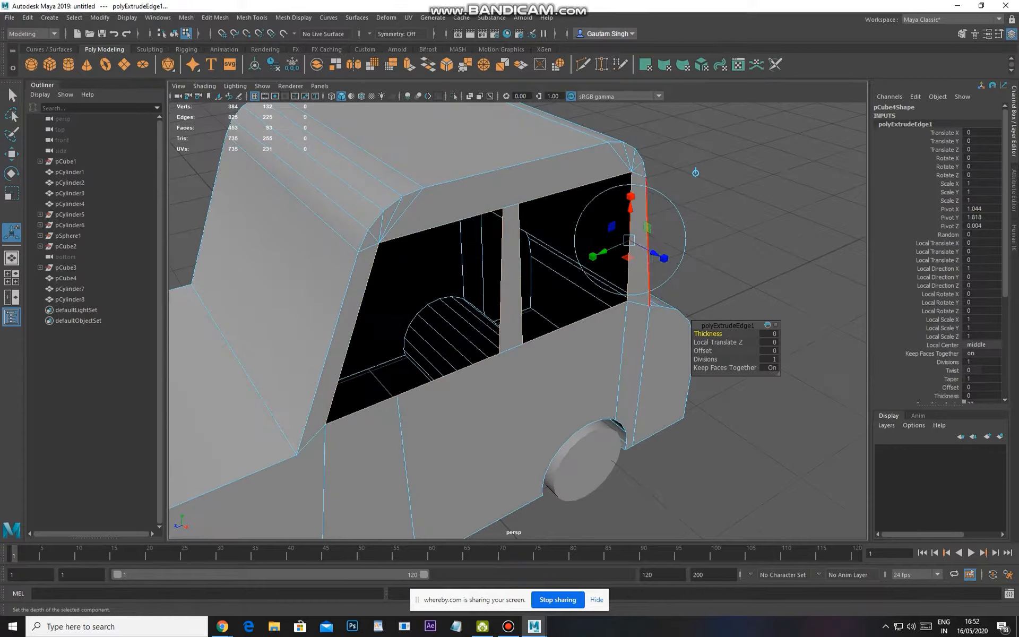
{"action": "mouse_move", "coordinate": [652, 252]}
{"action": "left_mouse_down"}
{"action": "mouse_move", "coordinate": [634, 242]}
{"action": "mouse_move", "coordinate": [643, 248]}
{"action": "left_mouse_up"}
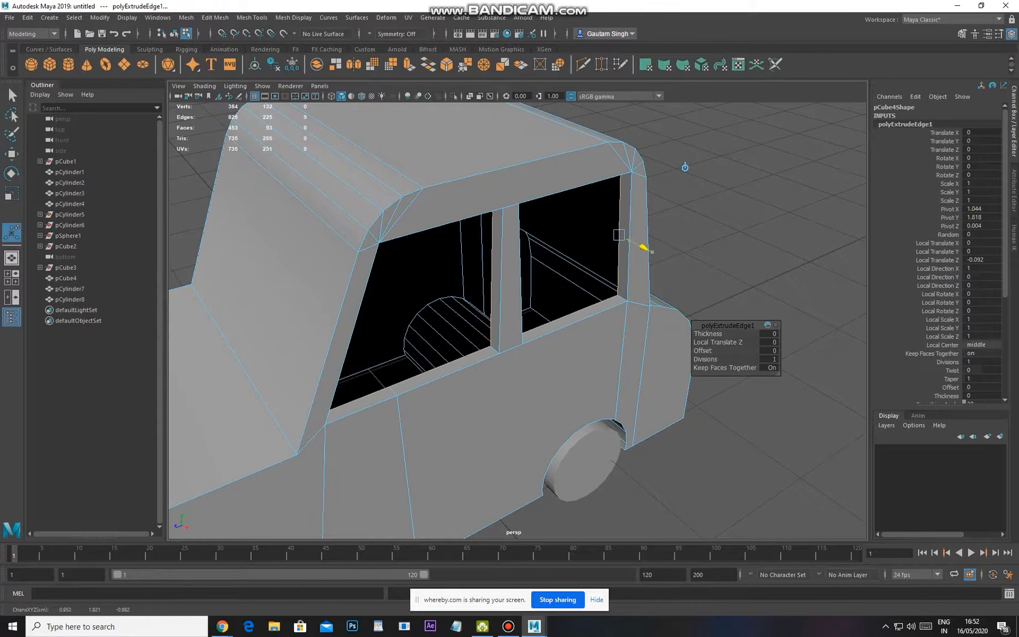
{"action": "left_click_drag", "start_coordinate": [589, 319], "coordinate": [563, 311], "text": "alt"}
{"action": "key", "text": "F8"}
{"action": "left_click", "coordinate": [743, 228]}
Examine the extruded window frames and the whole car body from several angles
{"action": "scroll", "coordinate": [606, 348], "scroll_direction": "down", "scroll_amount": 4}
{"action": "left_click_drag", "start_coordinate": [606, 348], "coordinate": [530, 298], "text": "alt"}
{"action": "scroll", "coordinate": [486, 307], "scroll_direction": "up", "scroll_amount": 4}
{"action": "scroll", "coordinate": [530, 287], "scroll_direction": "up", "scroll_amount": 3}
{"action": "left_click_drag", "start_coordinate": [562, 244], "coordinate": [661, 213], "text": "alt"}
{"action": "scroll", "coordinate": [615, 210], "scroll_direction": "down", "scroll_amount": 4}
{"action": "scroll", "coordinate": [661, 212], "scroll_direction": "down", "scroll_amount": 4}
{"action": "middle_click_drag", "start_coordinate": [661, 212], "coordinate": [650, 186], "text": "alt"}
{"action": "scroll", "coordinate": [382, 318], "scroll_direction": "down", "scroll_amount": 6}
{"action": "key", "text": "w"}
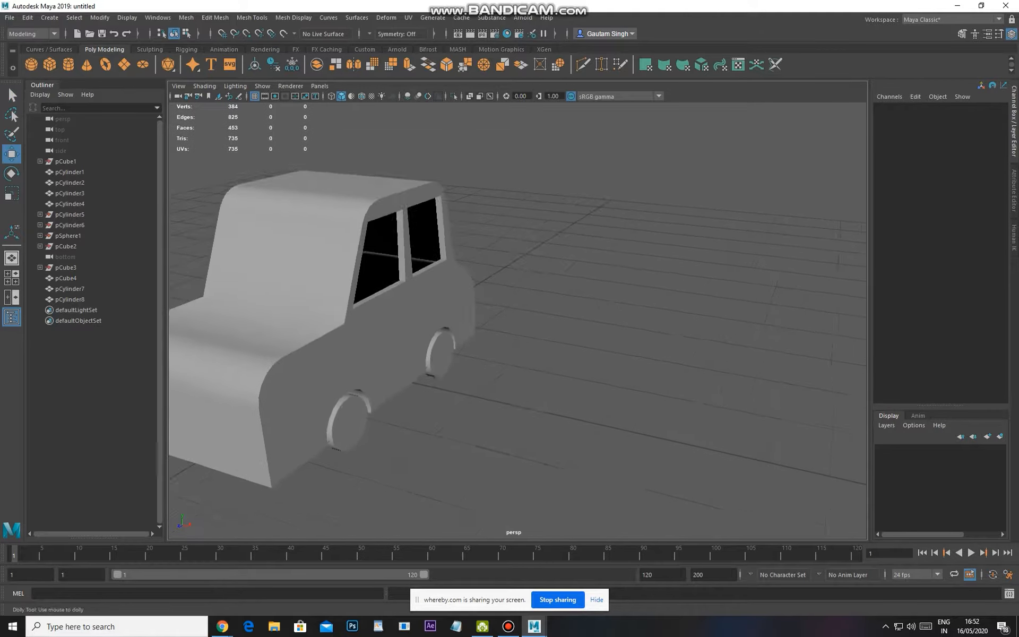
Create a polygon cube beside the car, about 2.88 wide, 2.91 high and 3.21 deep
{"action": "left_click", "coordinate": [49, 65]}
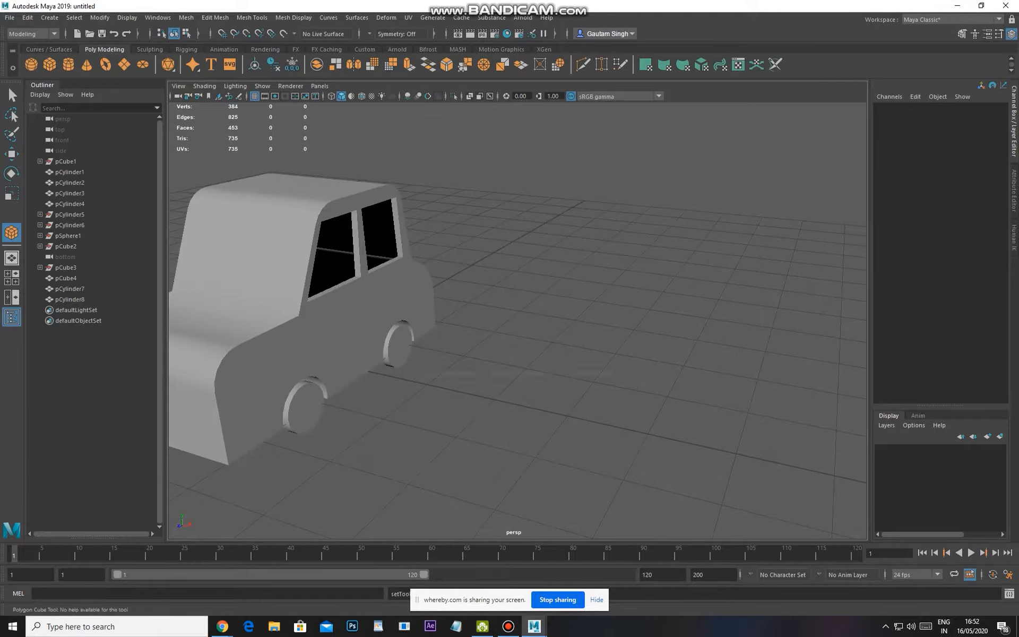
{"action": "middle_click_drag", "start_coordinate": [573, 329], "coordinate": [430, 276], "text": "alt"}
{"action": "left_click_drag", "start_coordinate": [430, 276], "coordinate": [562, 329], "text": "alt"}
{"action": "mouse_move", "coordinate": [345, 278]}
{"action": "left_mouse_down"}
{"action": "mouse_move", "coordinate": [541, 375]}
{"action": "mouse_move", "coordinate": [554, 228]}
{"action": "mouse_move", "coordinate": [461, 202]}
{"action": "left_mouse_up"}
{"action": "key", "text": "w"}
{"action": "scroll", "coordinate": [508, 308], "scroll_direction": "down", "scroll_amount": 1}
{"action": "mouse_move", "coordinate": [461, 202]}
{"action": "middle_mouse_down", "text": "alt"}
{"action": "mouse_move", "coordinate": [508, 308]}
{"action": "mouse_move", "coordinate": [587, 367]}
{"action": "middle_mouse_up", "text": "alt"}
{"action": "scroll", "coordinate": [588, 367], "scroll_direction": "up", "scroll_amount": 1}
{"action": "left_click_drag", "start_coordinate": [587, 367], "coordinate": [642, 364], "text": "alt"}
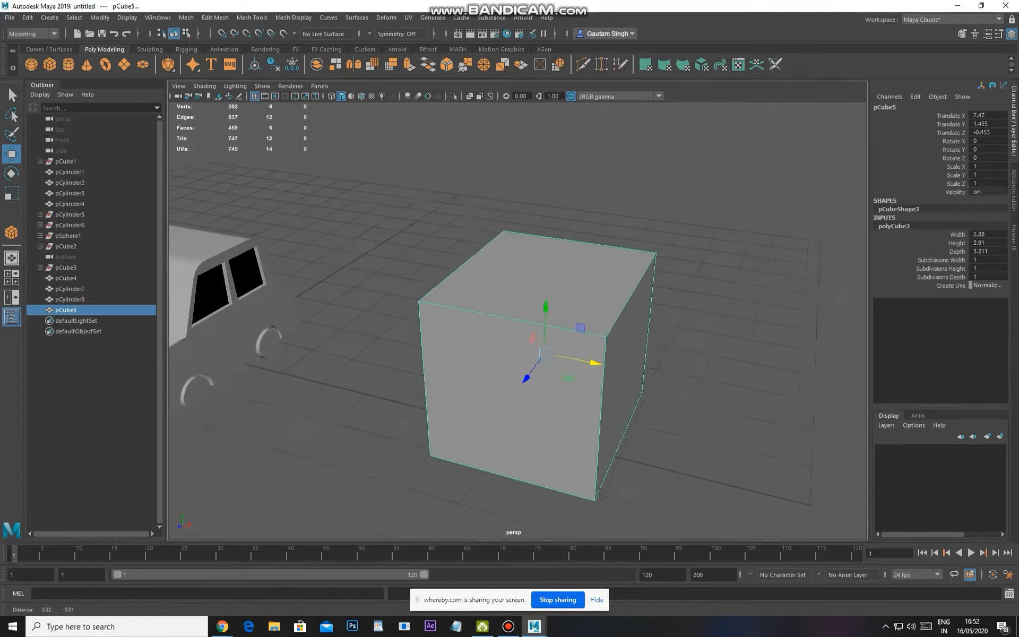
Set the cube's width, height and depth subdivisions to 3 and move it slightly along X toward the car
{"action": "middle_click_drag", "start_coordinate": [642, 363], "coordinate": [617, 358], "text": "alt"}
{"action": "mouse_move", "coordinate": [942, 260]}
{"action": "left_mouse_down"}
{"action": "mouse_move", "coordinate": [942, 285]}
{"action": "mouse_move", "coordinate": [942, 277]}
{"action": "left_mouse_up"}
{"action": "middle_click_drag", "start_coordinate": [530, 340], "coordinate": [551, 339]}
{"action": "key", "text": "w"}
{"action": "left_click_drag", "start_coordinate": [552, 340], "coordinate": [510, 348], "text": "alt"}
{"action": "scroll", "coordinate": [525, 353], "scroll_direction": "up", "scroll_amount": 2}
{"action": "left_click_drag", "start_coordinate": [555, 377], "coordinate": [535, 369]}
{"action": "left_click_drag", "start_coordinate": [942, 260], "coordinate": [942, 277]}
{"action": "middle_click_drag", "start_coordinate": [403, 159], "coordinate": [361, 154]}
{"action": "scroll", "coordinate": [361, 154], "scroll_direction": "up", "scroll_amount": 2}
Select the center face on the top of the cube
{"action": "left_click", "coordinate": [509, 279]}
{"action": "key", "text": "w"}
{"action": "key", "text": "f"}
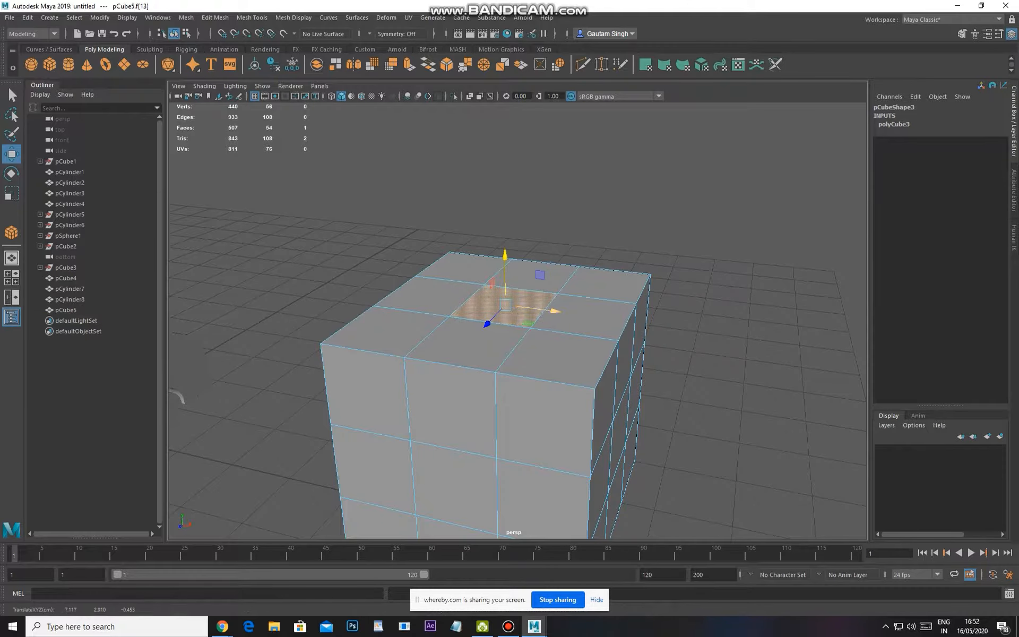
{"action": "middle_click_drag", "start_coordinate": [509, 259], "coordinate": [525, 300], "text": "alt"}
{"action": "left_click_drag", "start_coordinate": [525, 300], "coordinate": [509, 271], "text": "alt"}
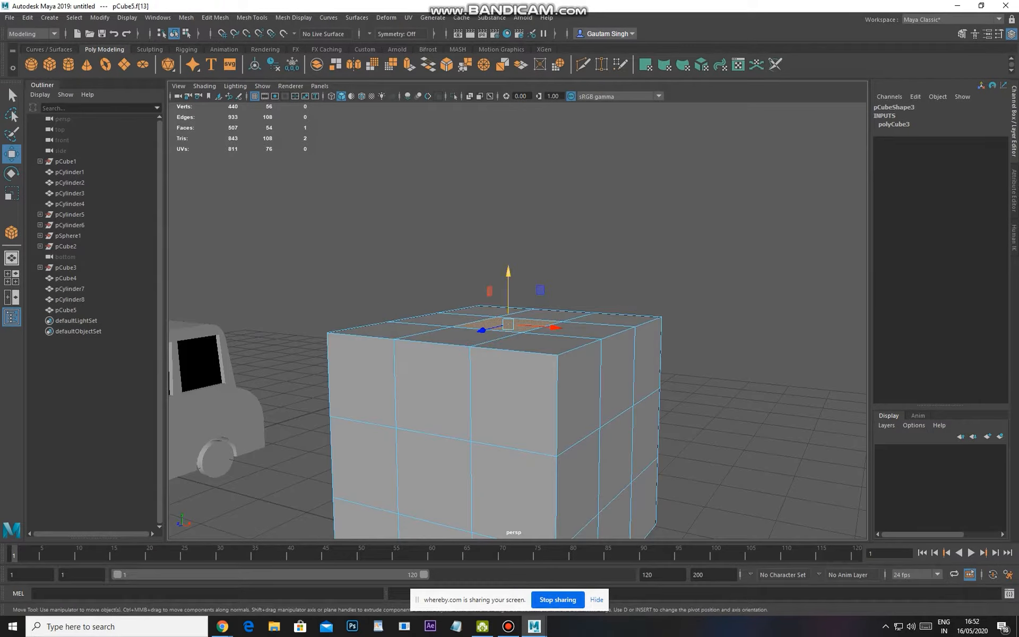
{"action": "left_click_drag", "start_coordinate": [579, 345], "coordinate": [594, 389], "text": "alt"}
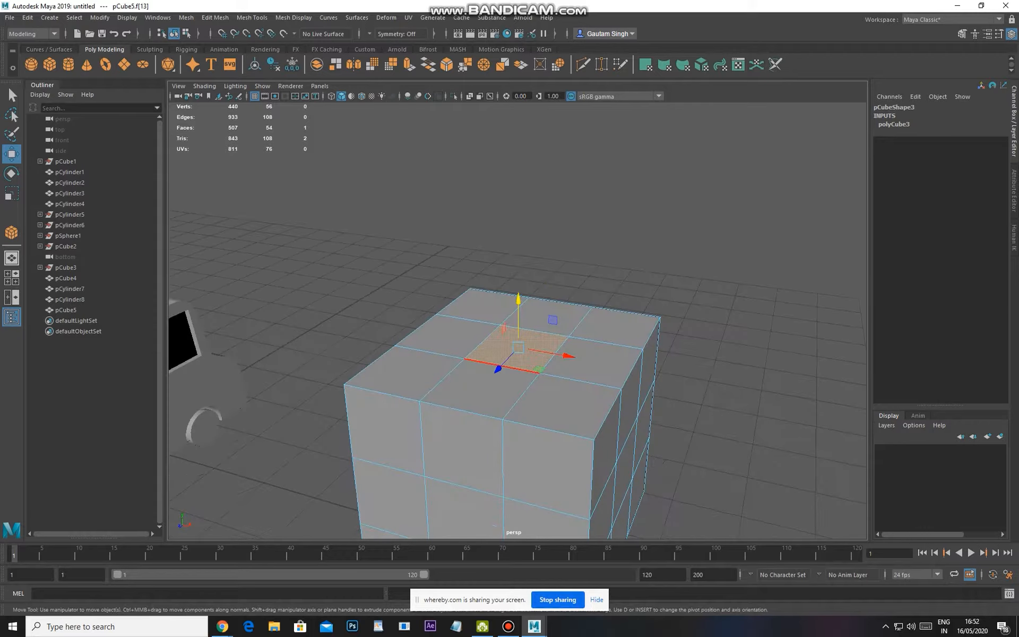
Try to move the top center face straight down into the cube without extruding it
{"action": "left_click_drag", "start_coordinate": [519, 300], "coordinate": [519, 404]}
{"action": "key", "text": "ctrl+z"}
{"action": "left_click_drag", "start_coordinate": [531, 331], "coordinate": [535, 348], "text": "alt"}
{"action": "scroll", "coordinate": [533, 345], "scroll_direction": "up", "scroll_amount": 3}
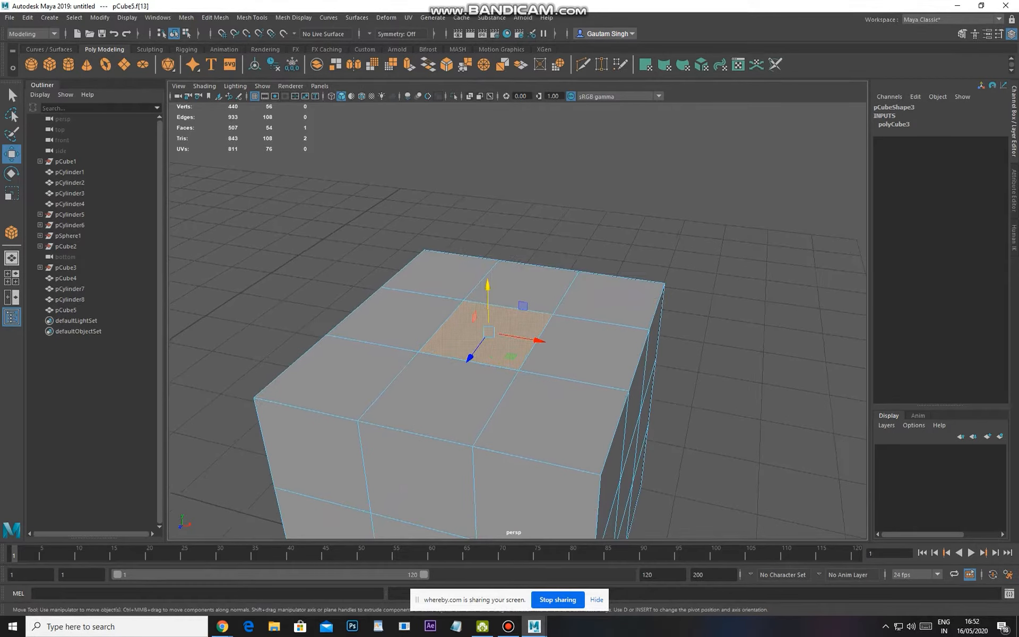
Extrude the cube's top center face upward with a Local Translate Z of about 0.946
{"action": "left_click", "coordinate": [214, 18]}
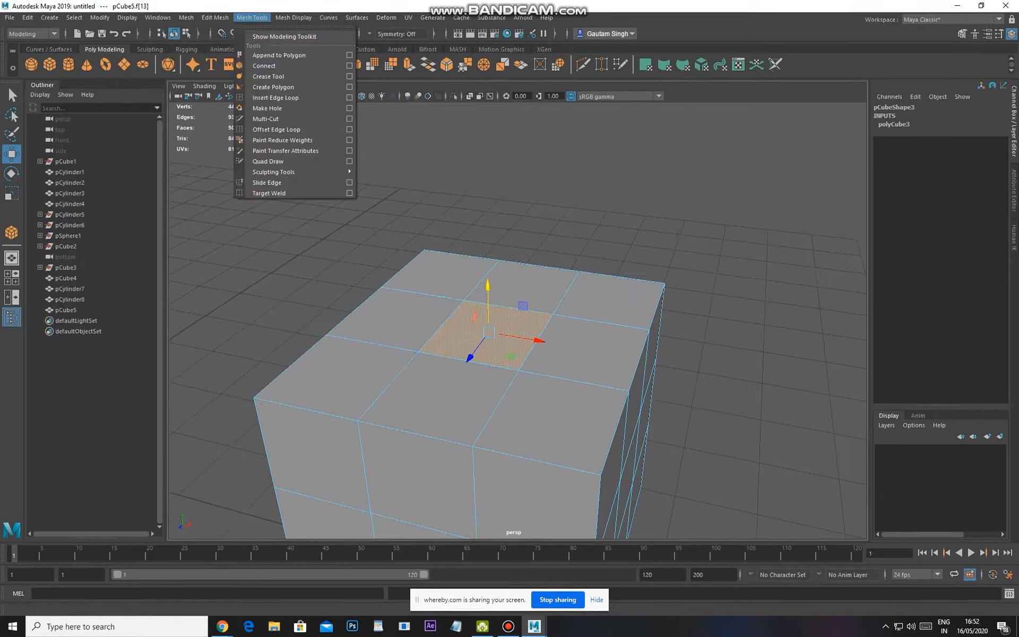
{"action": "mouse_move", "coordinate": [215, 17]}
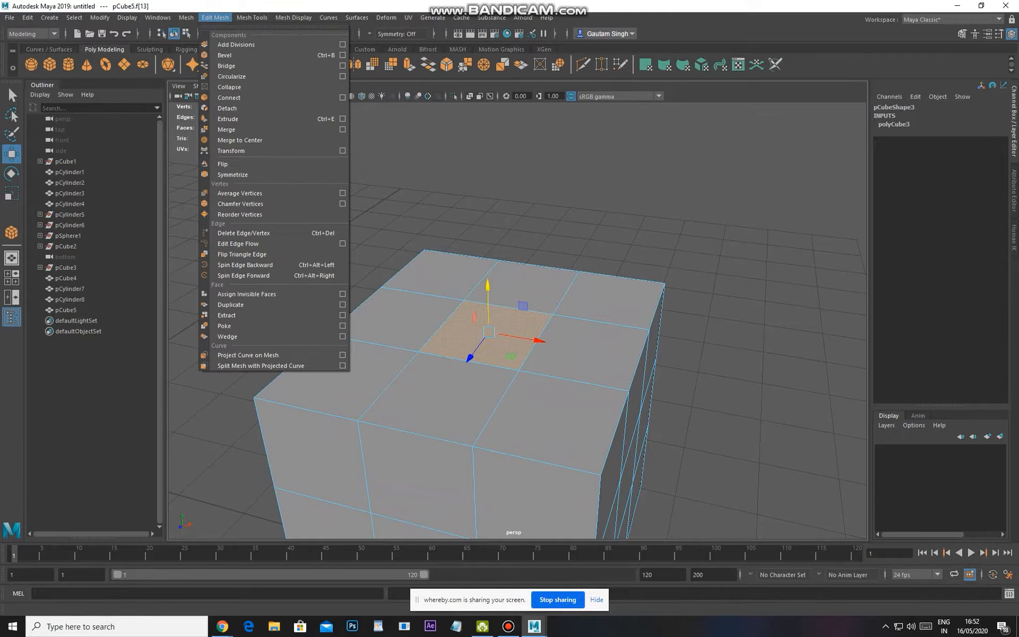
{"action": "left_click", "coordinate": [228, 118]}
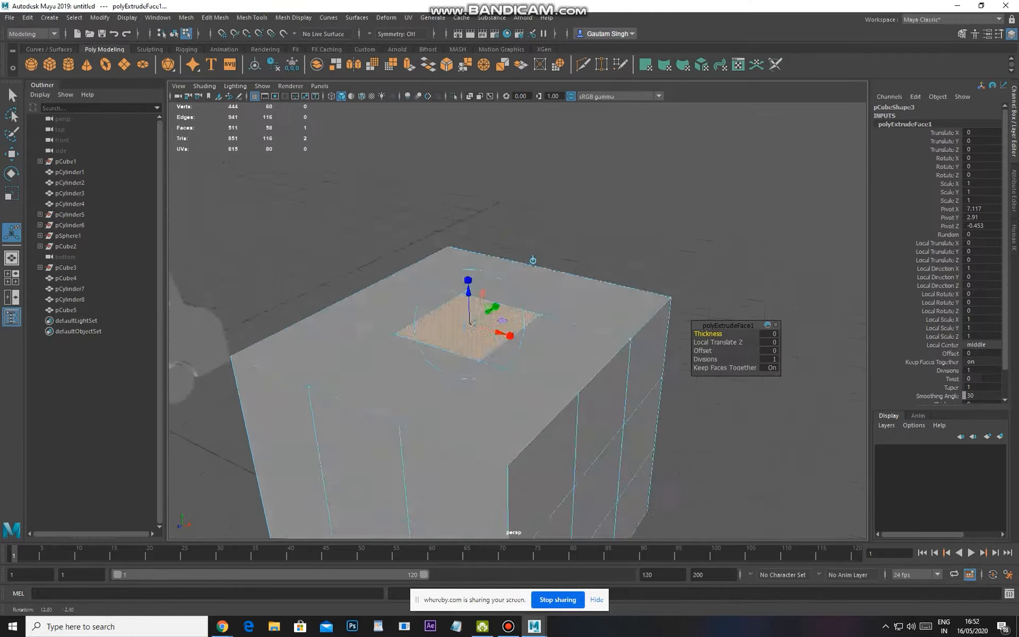
{"action": "left_click_drag", "start_coordinate": [529, 212], "coordinate": [564, 264], "text": "alt"}
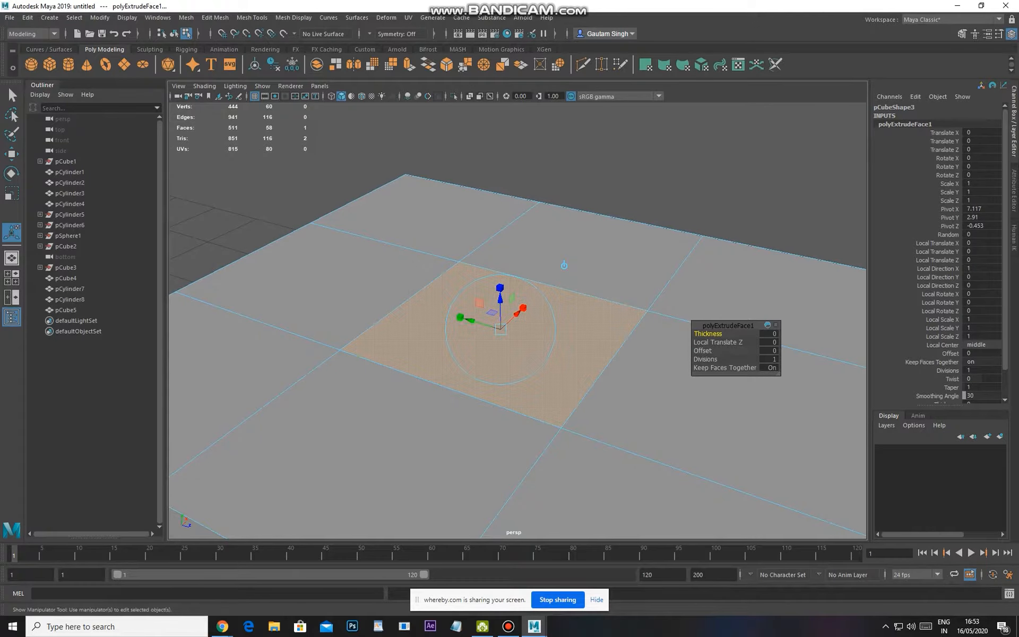
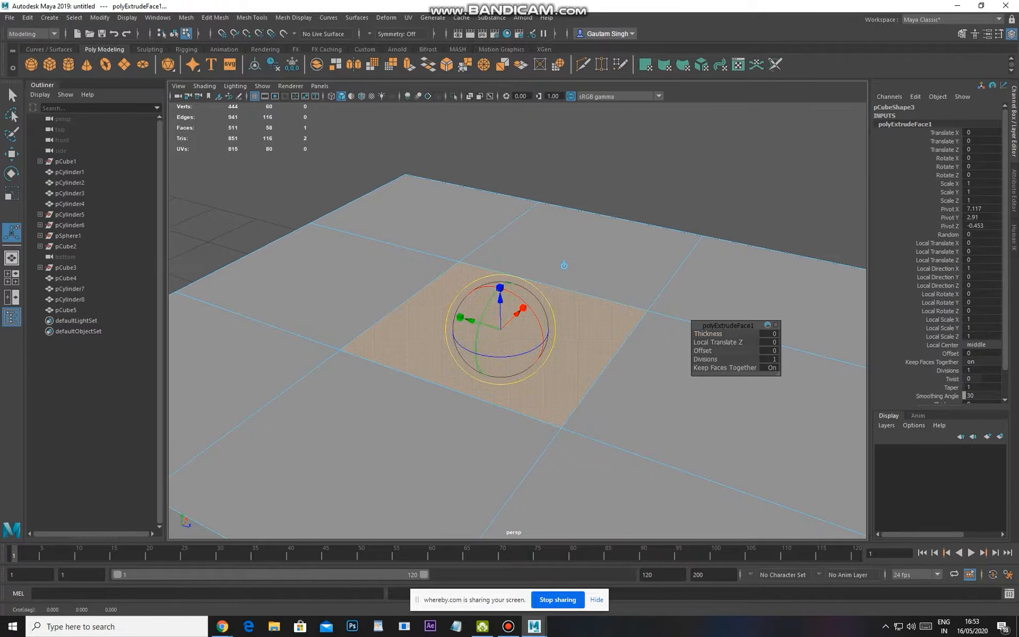
{"action": "mouse_move", "coordinate": [563, 264]}
{"action": "left_mouse_down", "text": "alt"}
{"action": "mouse_move", "coordinate": [522, 247]}
{"action": "mouse_move", "coordinate": [558, 252]}
{"action": "mouse_move", "coordinate": [551, 263]}
{"action": "left_mouse_up", "text": "alt"}
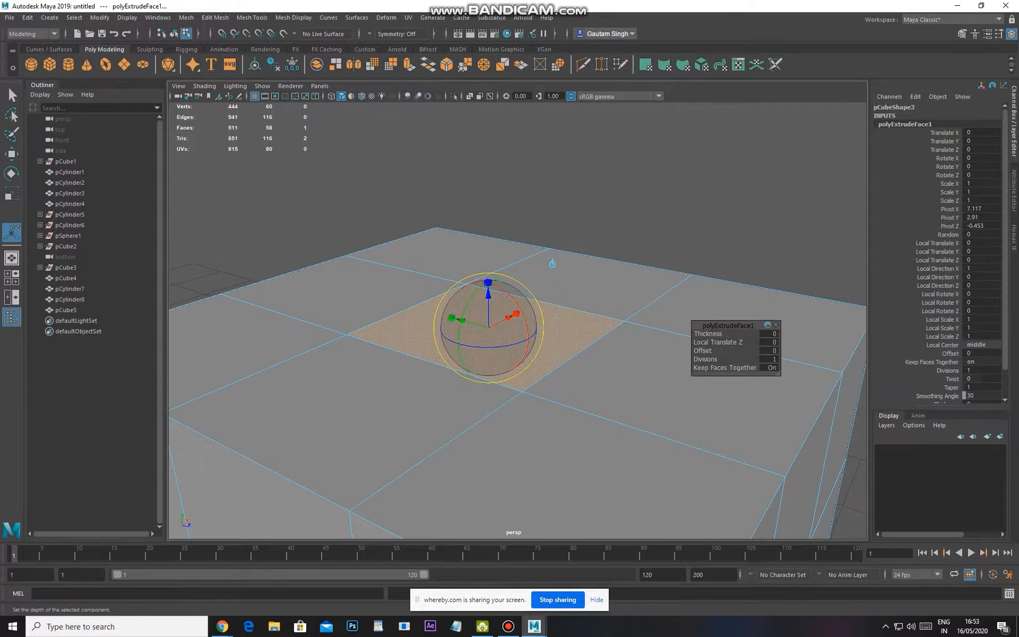
{"action": "middle_click_drag", "start_coordinate": [552, 263], "coordinate": [562, 151]}
{"action": "scroll", "coordinate": [566, 175], "scroll_direction": "down", "scroll_amount": 2}
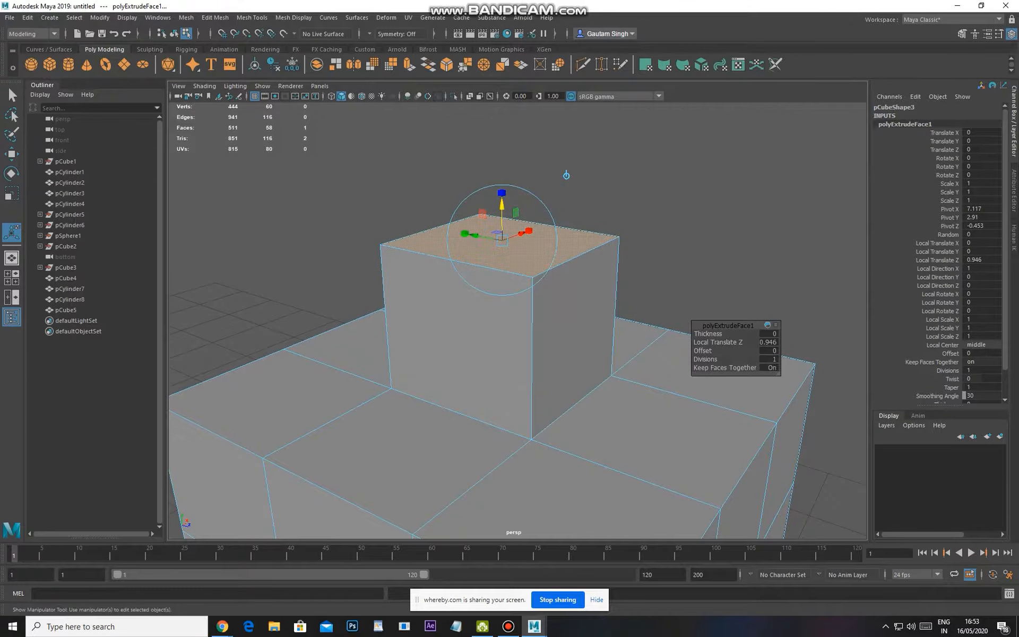
Undo the upward pull of the top center face, try extruding it down into the cube, and undo that too
{"action": "key", "text": "ctrl+z"}
{"action": "middle_click_drag", "start_coordinate": [566, 317], "coordinate": [547, 274], "text": "alt"}
{"action": "left_click_drag", "start_coordinate": [483, 306], "coordinate": [484, 393]}
{"action": "right_click_drag", "start_coordinate": [451, 246], "coordinate": [403, 245]}
{"action": "left_click_drag", "start_coordinate": [425, 249], "coordinate": [473, 278], "text": "alt"}
{"action": "key", "text": "ctrl+z"}
{"action": "key", "text": "ctrl+z"}
{"action": "key", "text": "ctrl+z"}
{"action": "key", "text": "ctrl+z"}
{"action": "key", "text": "ctrl+z"}
{"action": "key", "text": "ctrl+y"}
Extrude the cube's top center face upward with a Thickness of 1
{"action": "left_click", "coordinate": [472, 303]}
{"action": "left_click", "coordinate": [214, 17]}
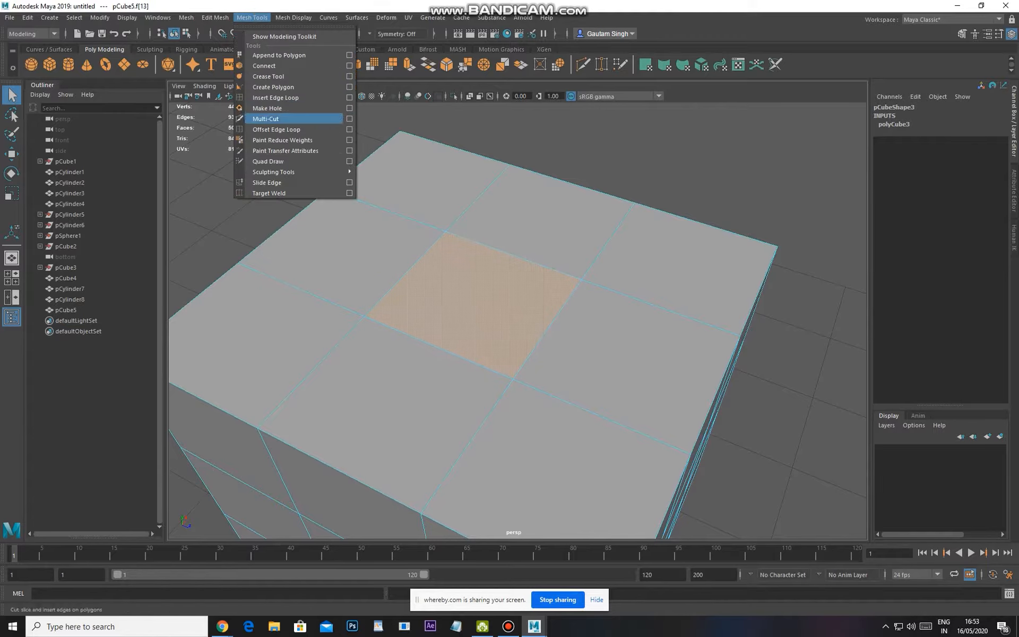
{"action": "left_click", "coordinate": [249, 119]}
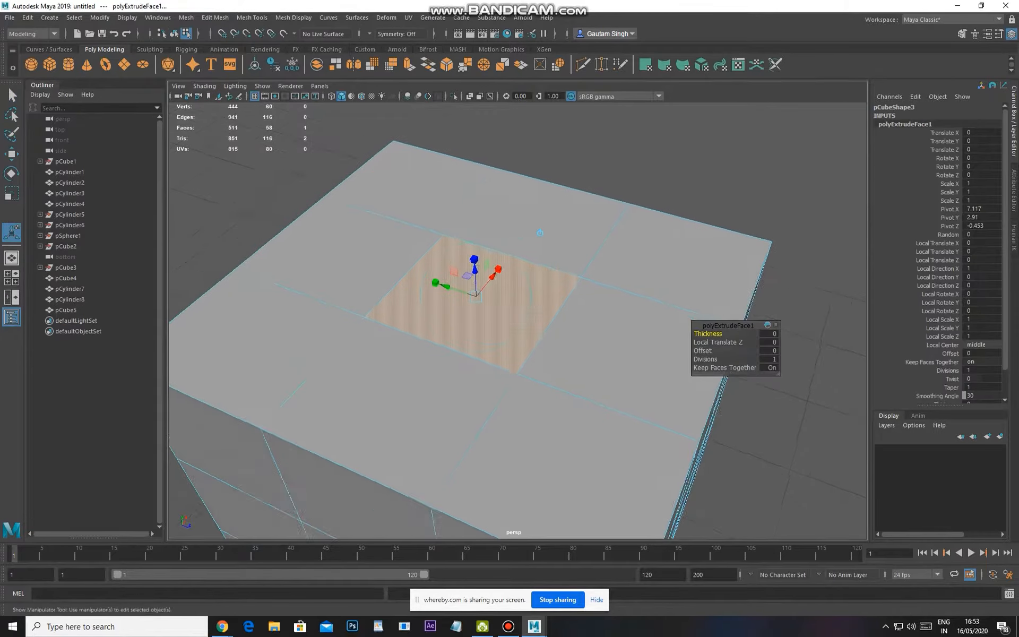
{"action": "scroll", "coordinate": [517, 321], "scroll_direction": "up", "scroll_amount": 1}
{"action": "left_click_drag", "start_coordinate": [518, 331], "coordinate": [521, 292], "text": "alt"}
{"action": "mouse_move", "coordinate": [728, 325]}
{"action": "left_mouse_down"}
{"action": "mouse_move", "coordinate": [753, 311]}
{"action": "mouse_move", "coordinate": [752, 295]}
{"action": "mouse_move", "coordinate": [744, 295]}
{"action": "mouse_move", "coordinate": [753, 304]}
{"action": "mouse_move", "coordinate": [715, 304]}
{"action": "mouse_move", "coordinate": [724, 304]}
{"action": "left_mouse_up"}
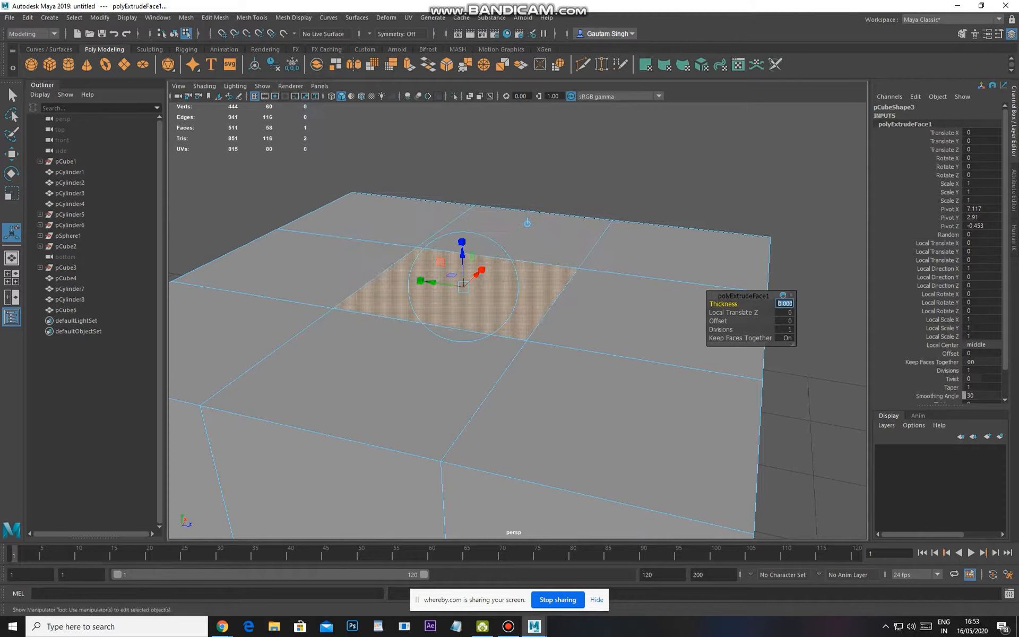
{"action": "type", "text": "1"}
{"action": "key", "text": "Return"}
{"action": "type", "text": "3"}
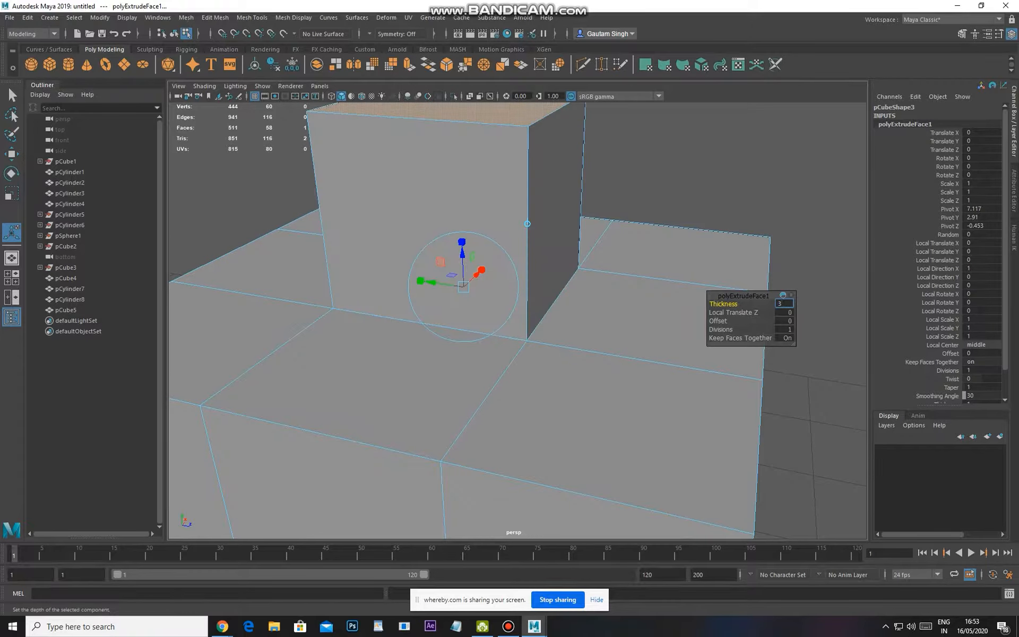
{"action": "middle_click_drag", "start_coordinate": [557, 287], "coordinate": [564, 320], "text": "alt"}
{"action": "scroll", "coordinate": [564, 320], "scroll_direction": "down", "scroll_amount": 3}
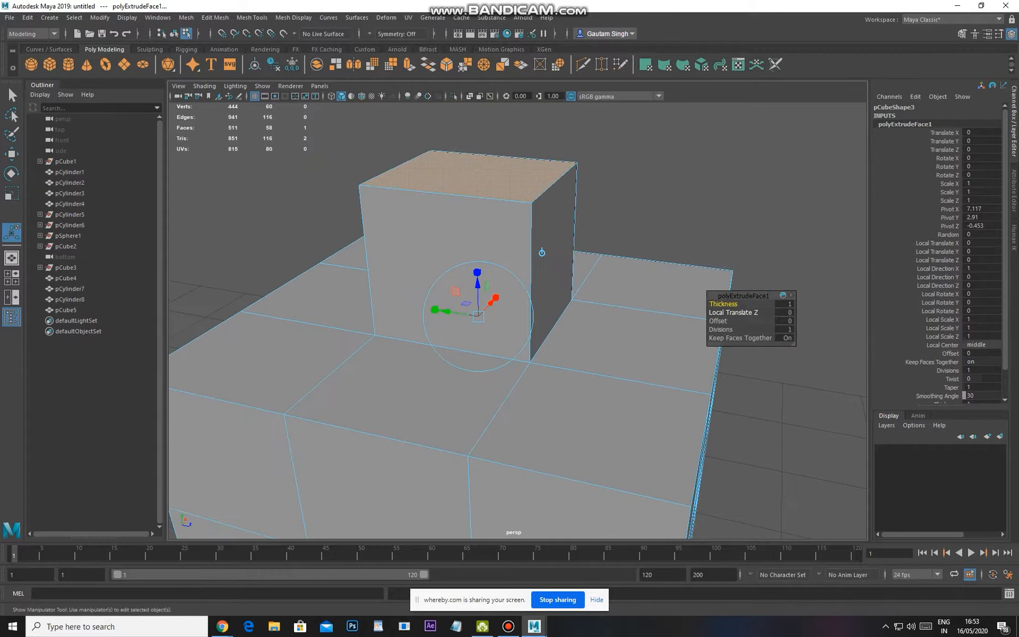
Increase the top extrusion's Thickness to 2 and finally to 3
{"action": "left_click", "coordinate": [785, 303]}
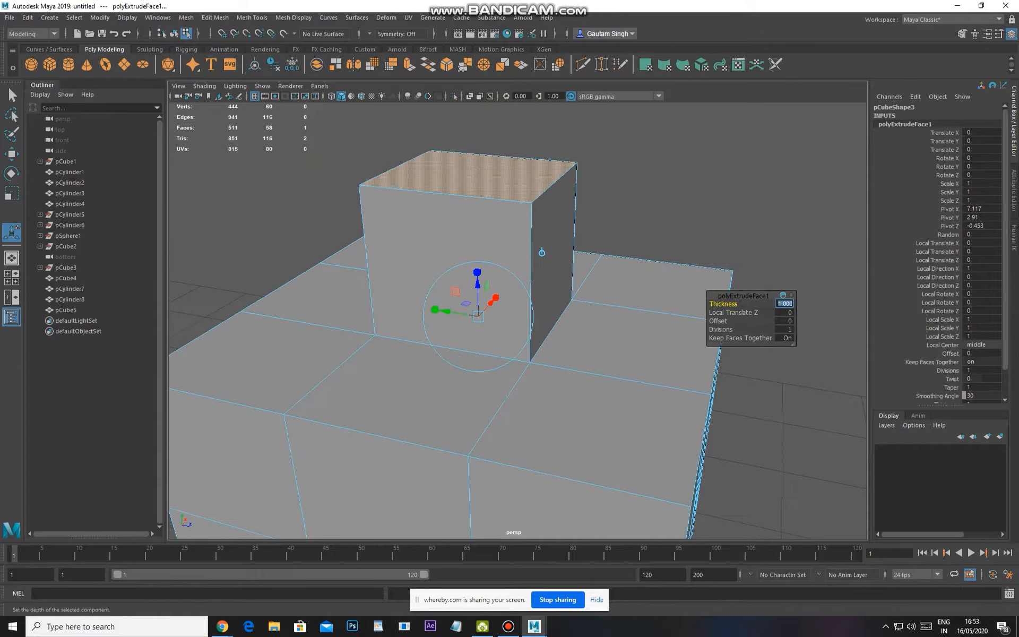
{"action": "type", "text": "2"}
{"action": "key", "text": "Return"}
{"action": "scroll", "coordinate": [517, 321], "scroll_direction": "down", "scroll_amount": 3}
{"action": "middle_click_drag", "start_coordinate": [518, 321], "coordinate": [507, 415], "text": "alt"}
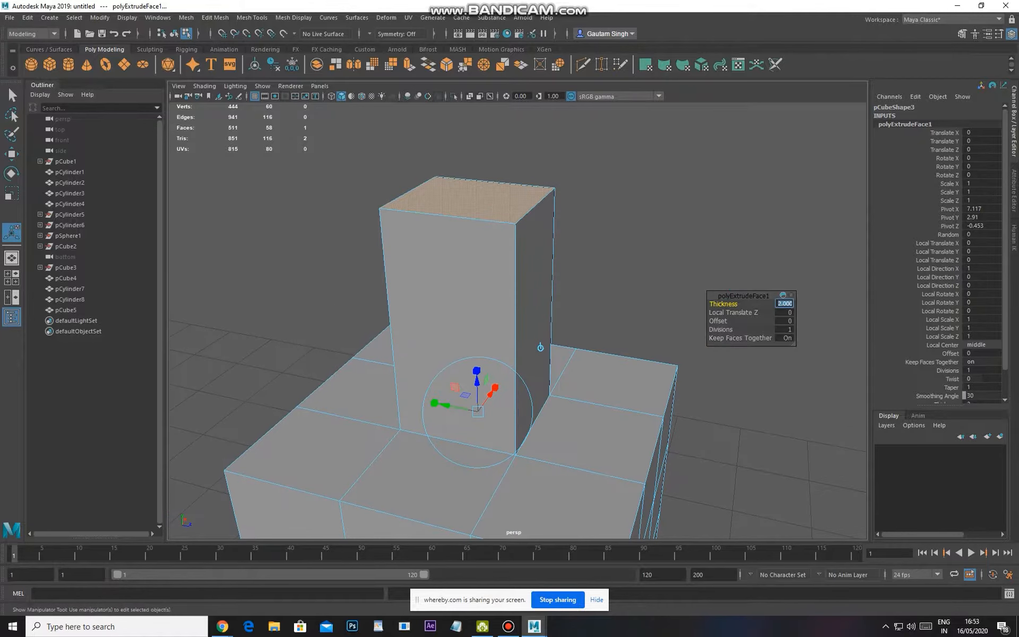
{"action": "type", "text": "8"}
{"action": "scroll", "coordinate": [540, 347], "scroll_direction": "down", "scroll_amount": 2}
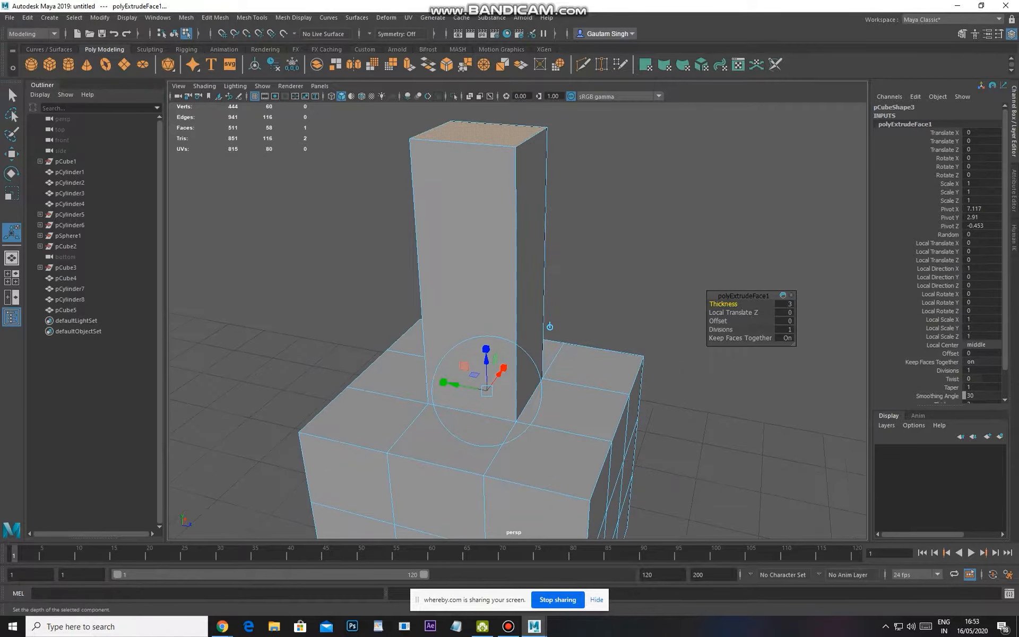
Try a negative Thickness that sinks the extrusion into the cube, and undo it
{"action": "type", "text": "-36"}
{"action": "key", "text": "Return"}
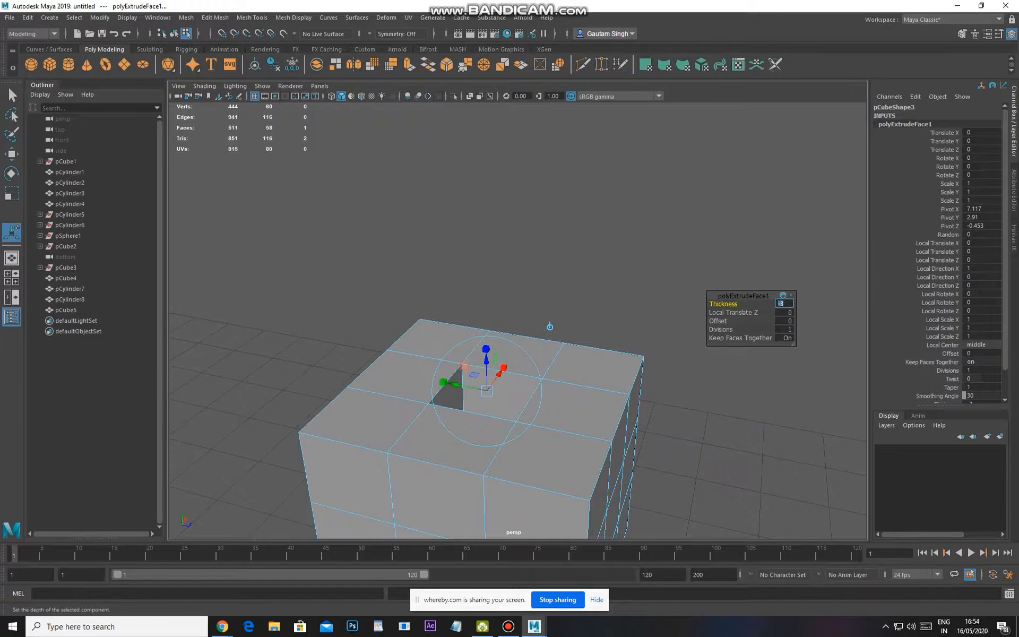
{"action": "left_click_drag", "start_coordinate": [540, 347], "coordinate": [504, 372], "text": "alt"}
{"action": "key", "text": "ctrl+z"}
Pull the extruded top face by a Local Translate Z of about 0.558, and undo the move
{"action": "left_click_drag", "start_coordinate": [464, 339], "coordinate": [462, 305]}
{"action": "left_click", "coordinate": [494, 326]}
{"action": "key", "text": "ctrl+z"}
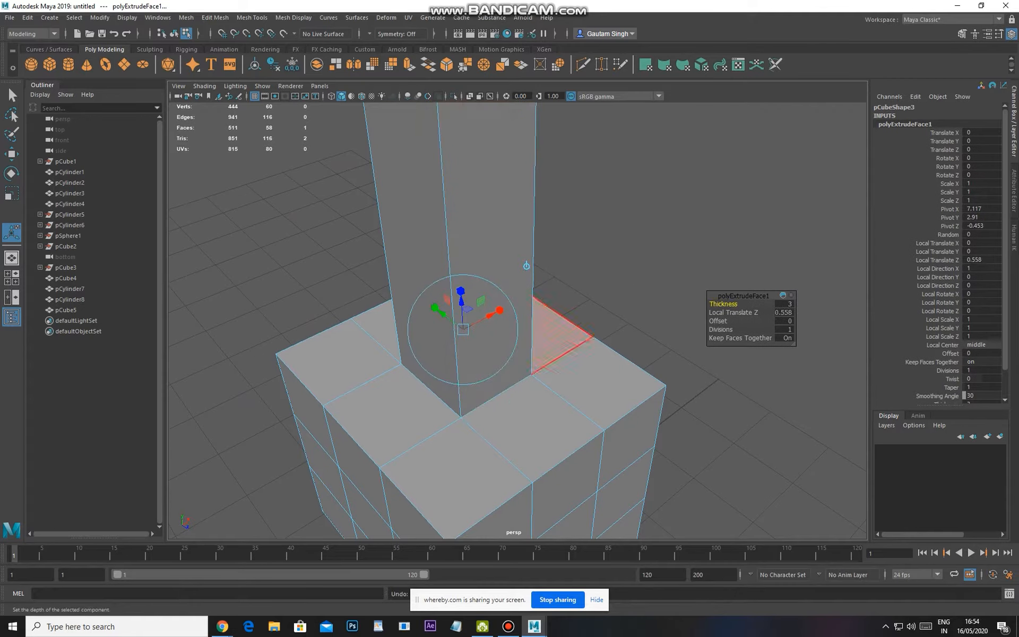
{"action": "key", "text": "ctrl+z"}
Try a large Offset on the top extrusion, and reduce it to 0.3 so the column tapers
{"action": "left_click_drag", "start_coordinate": [528, 305], "coordinate": [443, 273], "text": "alt"}
{"action": "left_click_drag", "start_coordinate": [708, 321], "coordinate": [773, 321]}
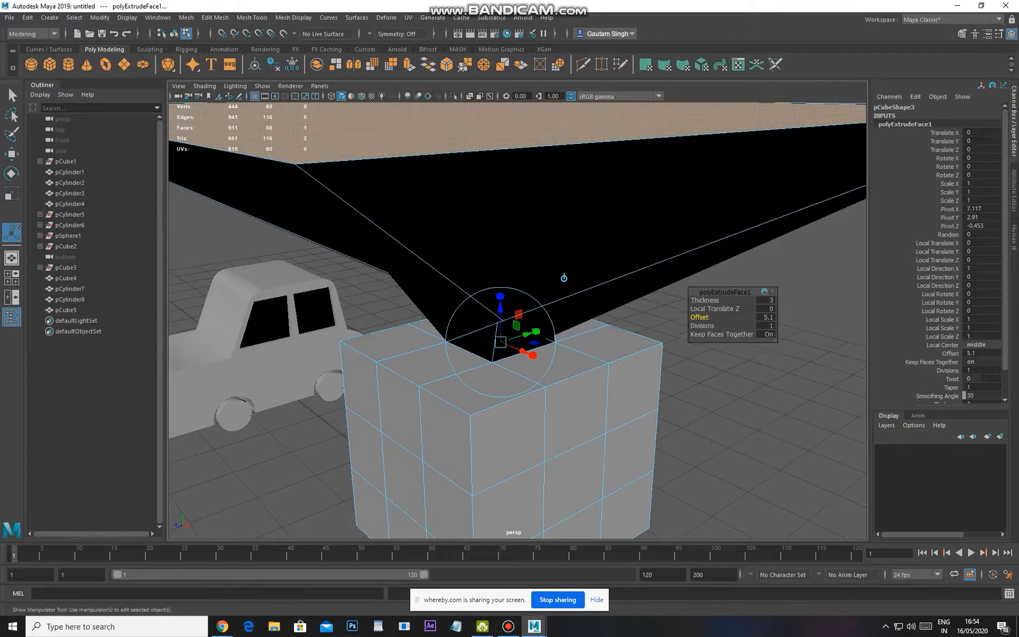
{"action": "scroll", "coordinate": [517, 321], "scroll_direction": "down", "scroll_amount": 4}
{"action": "middle_click_drag", "start_coordinate": [518, 321], "coordinate": [534, 375], "text": "alt"}
{"action": "scroll", "coordinate": [535, 375], "scroll_direction": "down", "scroll_amount": 2}
{"action": "left_click_drag", "start_coordinate": [709, 319], "coordinate": [673, 320]}
{"action": "middle_click_drag", "start_coordinate": [586, 320], "coordinate": [568, 326]}
{"action": "left_click_drag", "start_coordinate": [568, 325], "coordinate": [575, 321], "text": "alt"}
{"action": "middle_click_drag", "start_coordinate": [576, 321], "coordinate": [582, 320]}
{"action": "left_click_drag", "start_coordinate": [576, 321], "coordinate": [582, 334], "text": "alt"}
{"action": "middle_click_drag", "start_coordinate": [582, 334], "coordinate": [576, 335]}
{"action": "left_click_drag", "start_coordinate": [578, 335], "coordinate": [583, 337], "text": "alt"}
{"action": "right_click_drag", "start_coordinate": [584, 337], "coordinate": [587, 370], "text": "alt"}
Set the Divisions of the tapered top extrusion to 4
{"action": "left_click_drag", "start_coordinate": [697, 326], "coordinate": [706, 325]}
{"action": "left_click_drag", "start_coordinate": [587, 370], "coordinate": [598, 406], "text": "alt"}
{"action": "left_click_drag", "start_coordinate": [530, 340], "coordinate": [662, 360], "text": "alt"}
{"action": "middle_click_drag", "start_coordinate": [662, 361], "coordinate": [615, 319], "text": "alt"}
{"action": "right_click_drag", "start_coordinate": [615, 318], "coordinate": [645, 321], "text": "alt"}
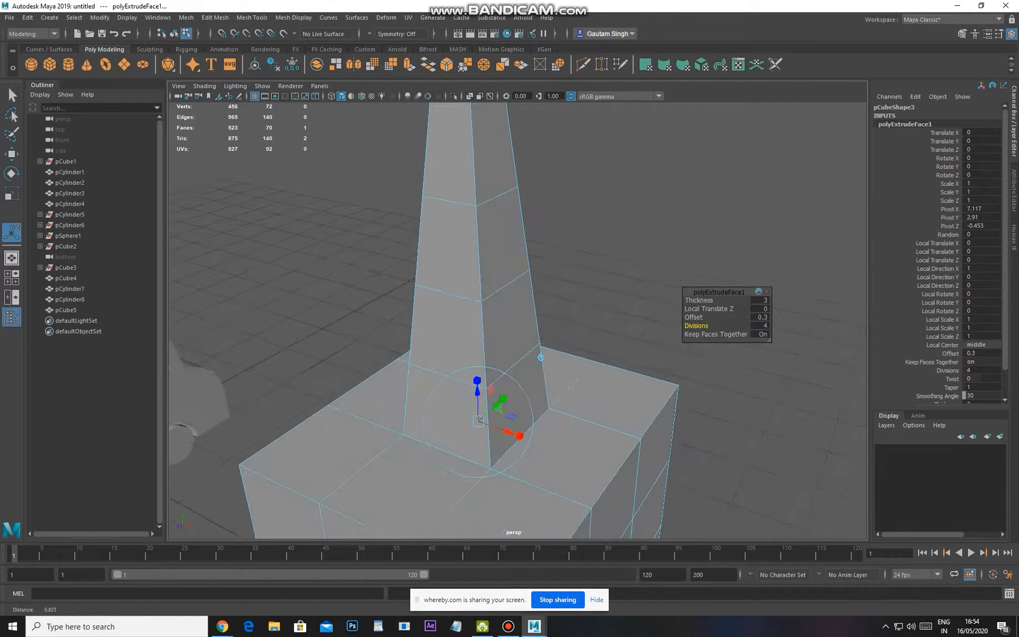
{"action": "left_click_drag", "start_coordinate": [631, 470], "coordinate": [554, 448], "text": "alt"}
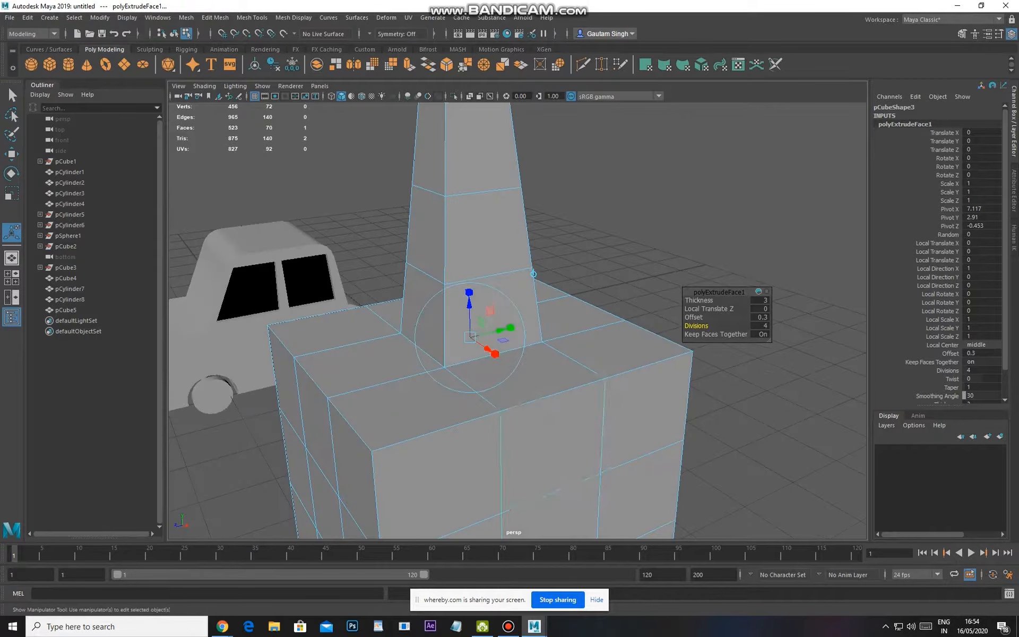
{"action": "key", "text": "w"}
{"action": "middle_click_drag", "start_coordinate": [554, 449], "coordinate": [547, 373], "text": "alt"}
{"action": "right_click_drag", "start_coordinate": [546, 373], "coordinate": [530, 353], "text": "alt"}
{"action": "left_click", "coordinate": [536, 337]}
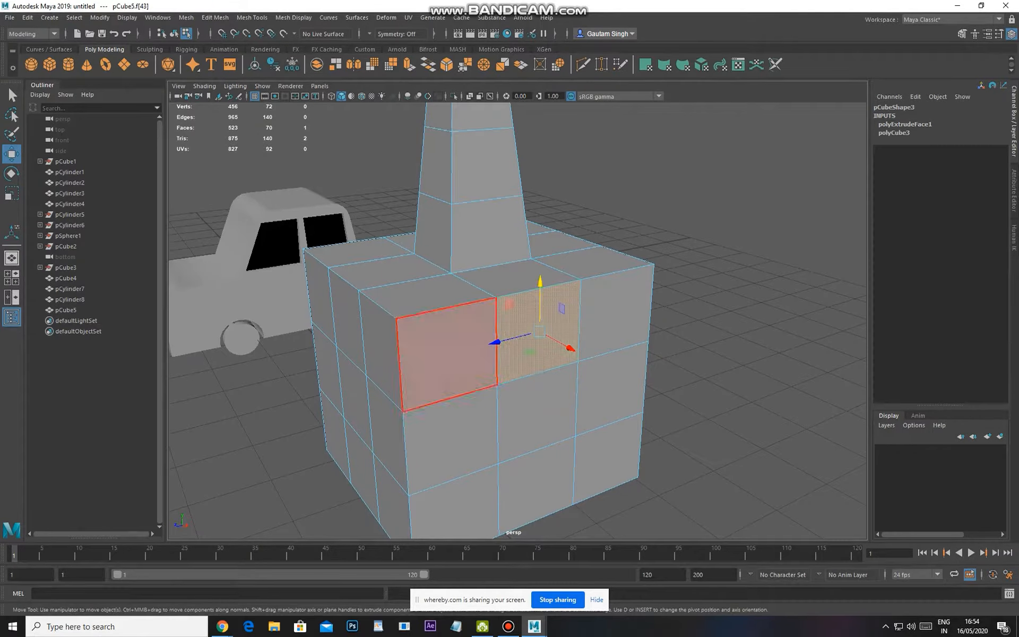
{"action": "left_click", "coordinate": [453, 358], "text": "shift"}
{"action": "left_click", "coordinate": [451, 441], "text": "shift"}
{"action": "left_click", "coordinate": [456, 506], "text": "shift"}
{"action": "left_click", "coordinate": [531, 488], "text": "shift"}
{"action": "left_click", "coordinate": [544, 411], "text": "shift"}
{"action": "left_click", "coordinate": [644, 378], "text": "shift"}
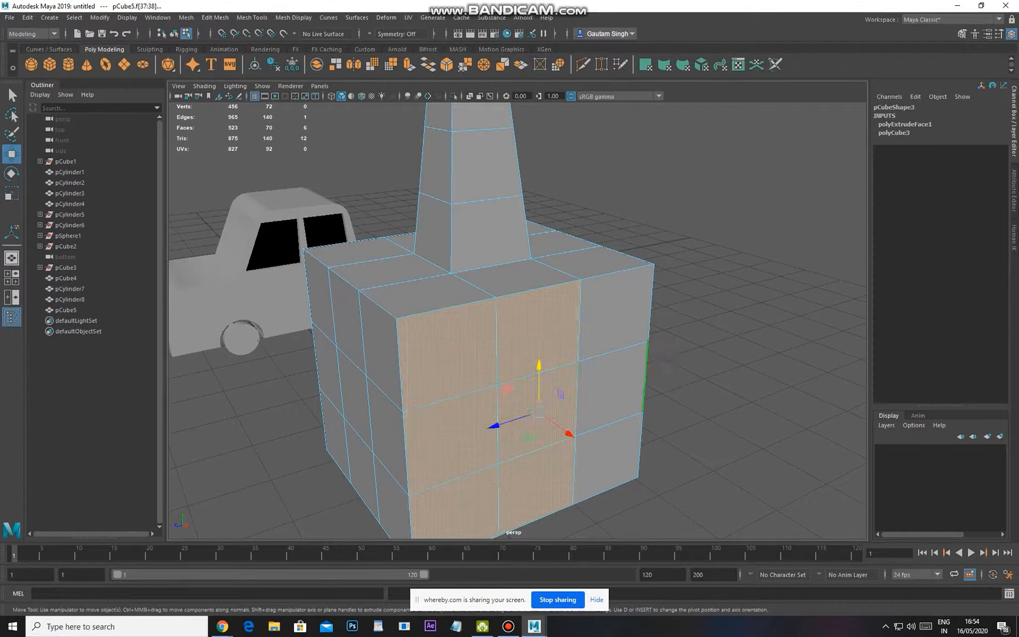
{"action": "double_click", "coordinate": [616, 385], "text": "shift"}
{"action": "left_click", "coordinate": [611, 390], "text": "shift"}
{"action": "left_click", "coordinate": [605, 456], "text": "shift"}
Select all nine faces on the side of the cube that faces away from the car
{"action": "left_click", "coordinate": [541, 411]}
{"action": "left_click", "coordinate": [536, 340], "text": "shift"}
{"action": "left_click", "coordinate": [454, 361], "text": "shift"}
{"action": "left_click", "coordinate": [451, 441], "text": "shift"}
{"action": "left_click", "coordinate": [457, 510], "text": "shift"}
{"action": "left_click", "coordinate": [533, 493], "text": "shift"}
{"action": "left_click", "coordinate": [605, 456], "text": "shift"}
{"action": "left_click", "coordinate": [611, 390], "text": "shift"}
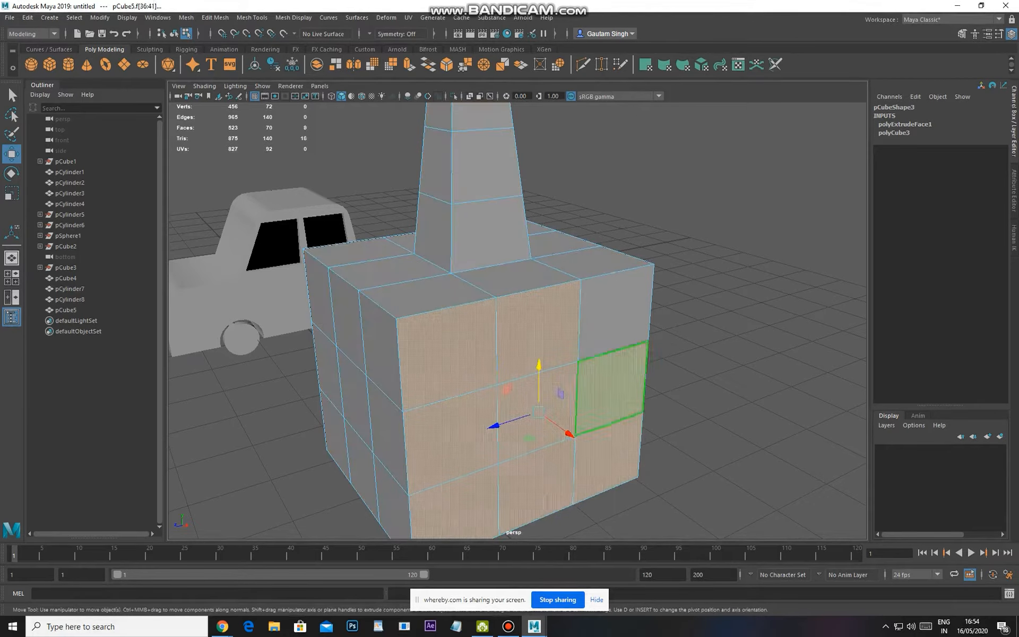
{"action": "left_click", "coordinate": [616, 308], "text": "shift"}
{"action": "left_click_drag", "start_coordinate": [613, 347], "coordinate": [619, 315], "text": "alt"}
{"action": "middle_click_drag", "start_coordinate": [618, 316], "coordinate": [588, 297], "text": "alt"}
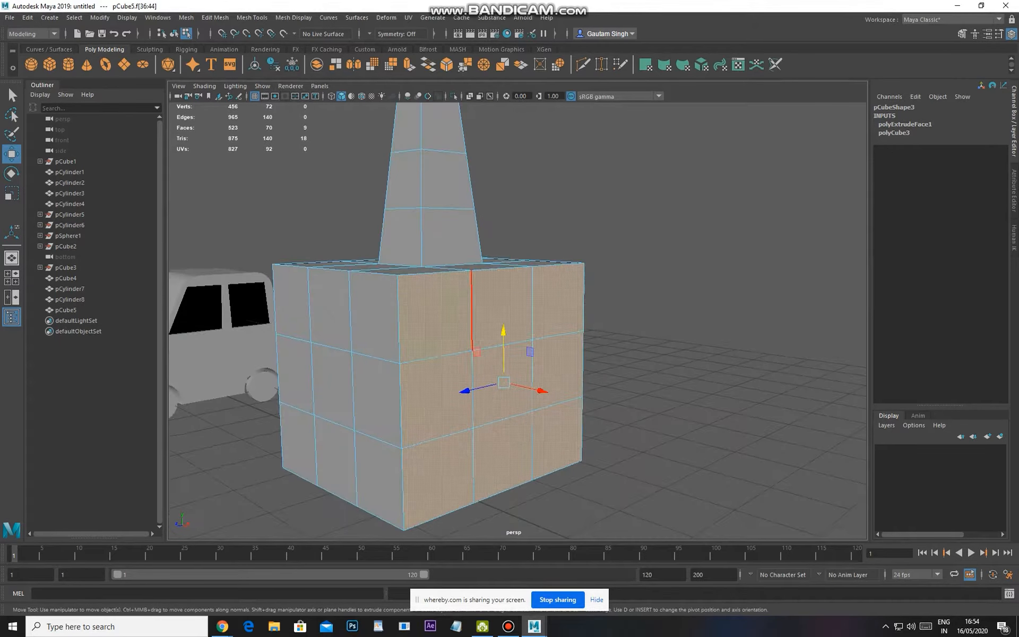
{"action": "left_click_drag", "start_coordinate": [504, 385], "coordinate": [509, 402], "text": "alt"}
{"action": "scroll", "coordinate": [510, 403], "scroll_direction": "up", "scroll_amount": 1}
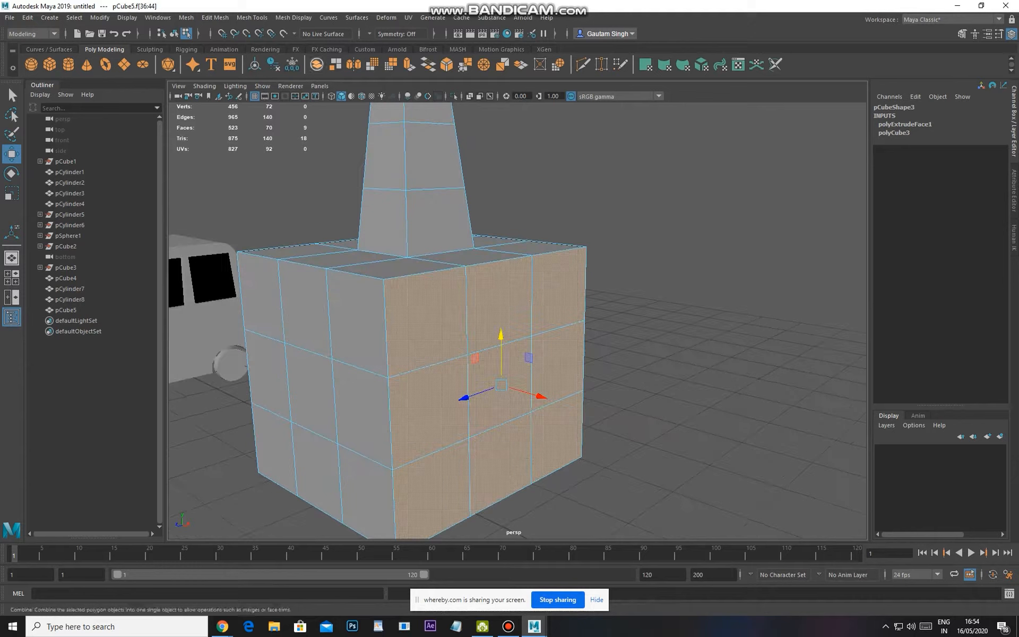
Extrude the nine selected side faces with Keep Faces Together turned off
{"action": "left_click", "coordinate": [215, 17]}
{"action": "mouse_move", "coordinate": [251, 17]}
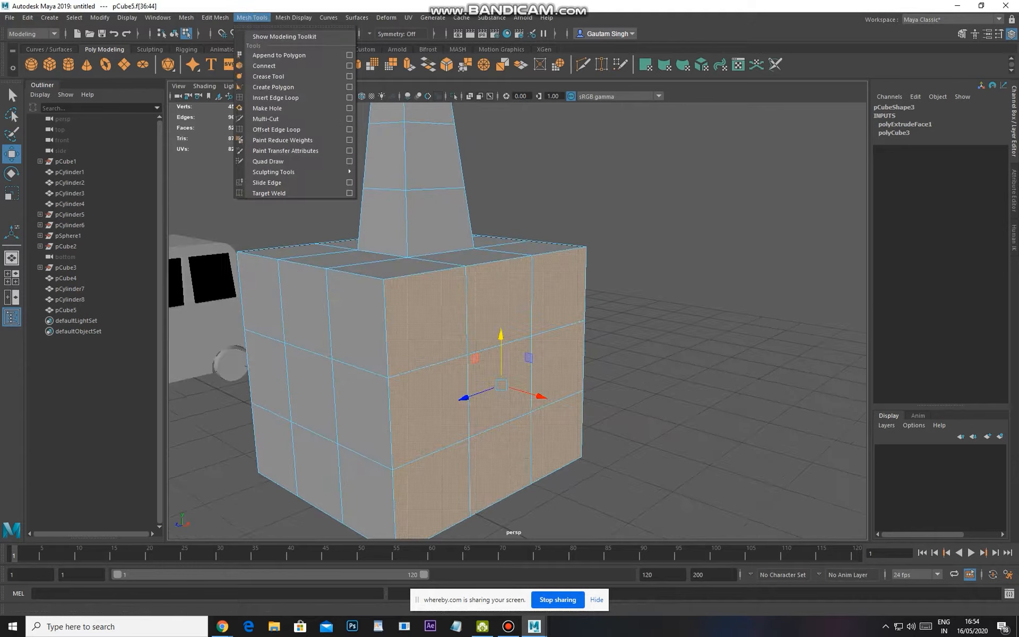
{"action": "mouse_move", "coordinate": [214, 17]}
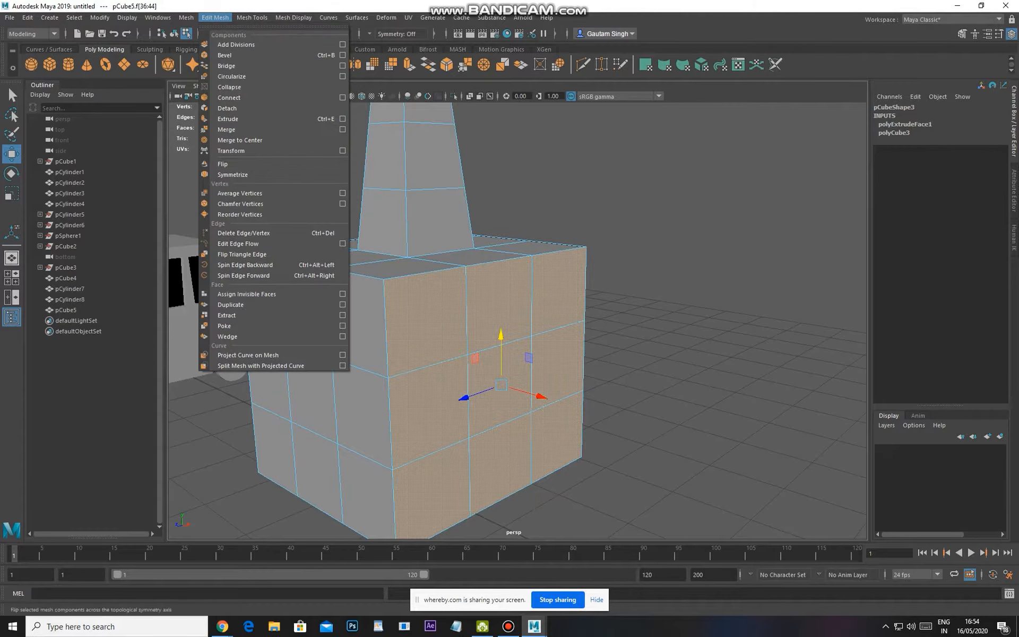
{"action": "left_click", "coordinate": [228, 119]}
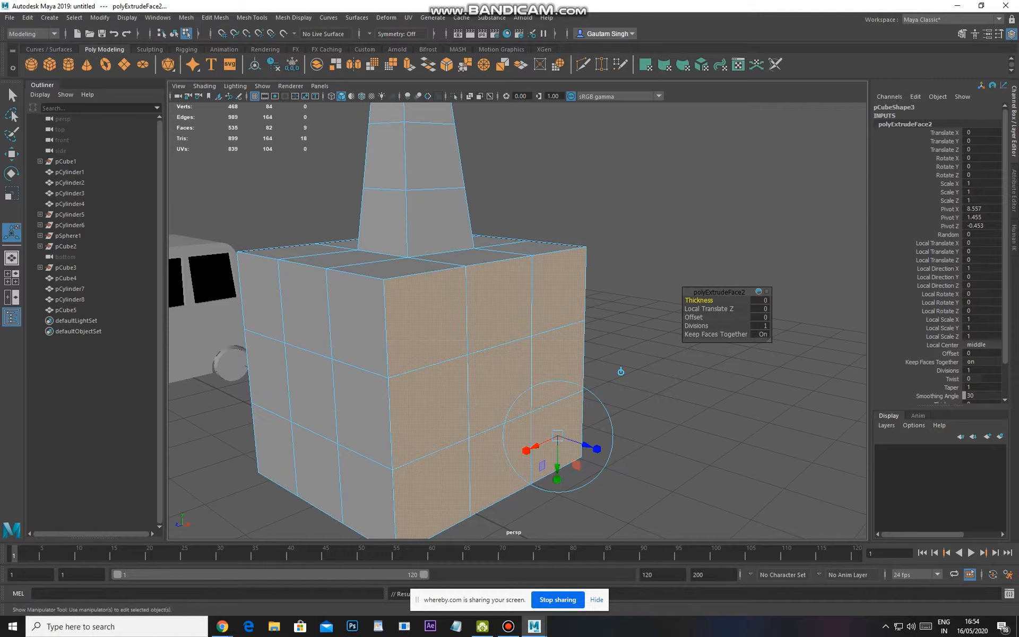
{"action": "left_click", "coordinate": [763, 334]}
{"action": "left_click_drag", "start_coordinate": [563, 420], "coordinate": [546, 427], "text": "alt"}
Inset each of the nine extruded side faces with an Offset of 0.2
{"action": "mouse_move", "coordinate": [698, 301]}
{"action": "left_mouse_down"}
{"action": "mouse_move", "coordinate": [684, 301]}
{"action": "mouse_move", "coordinate": [713, 306]}
{"action": "mouse_move", "coordinate": [686, 318]}
{"action": "mouse_move", "coordinate": [699, 317]}
{"action": "left_mouse_up"}
{"action": "key", "text": "ctrl+z"}
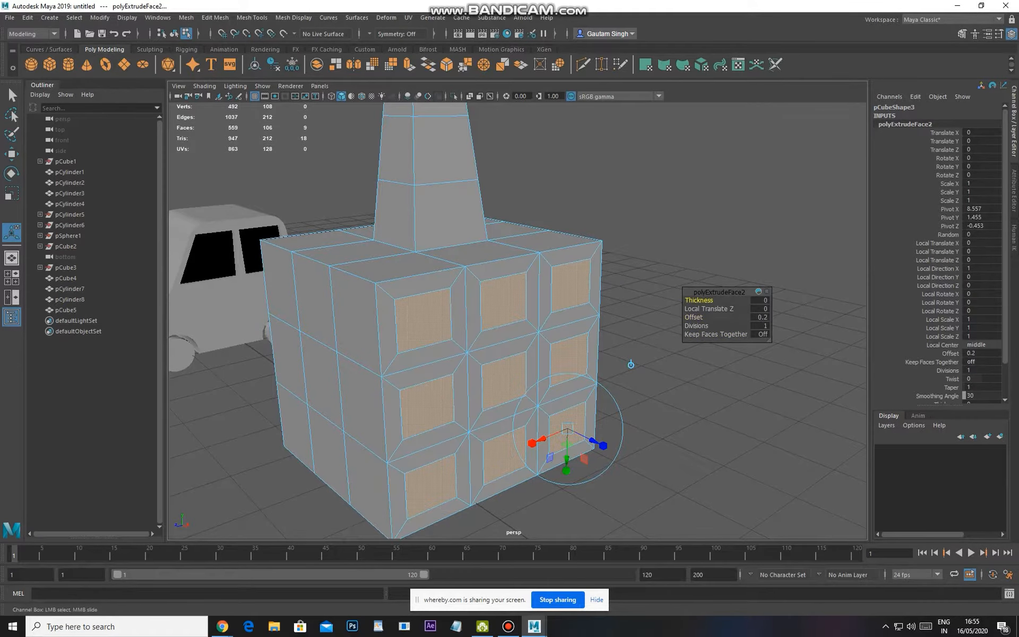
{"action": "middle_click_drag", "start_coordinate": [630, 364], "coordinate": [638, 364]}
{"action": "left_click_drag", "start_coordinate": [684, 375], "coordinate": [612, 361], "text": "alt"}
{"action": "key", "text": "ctrl+z"}
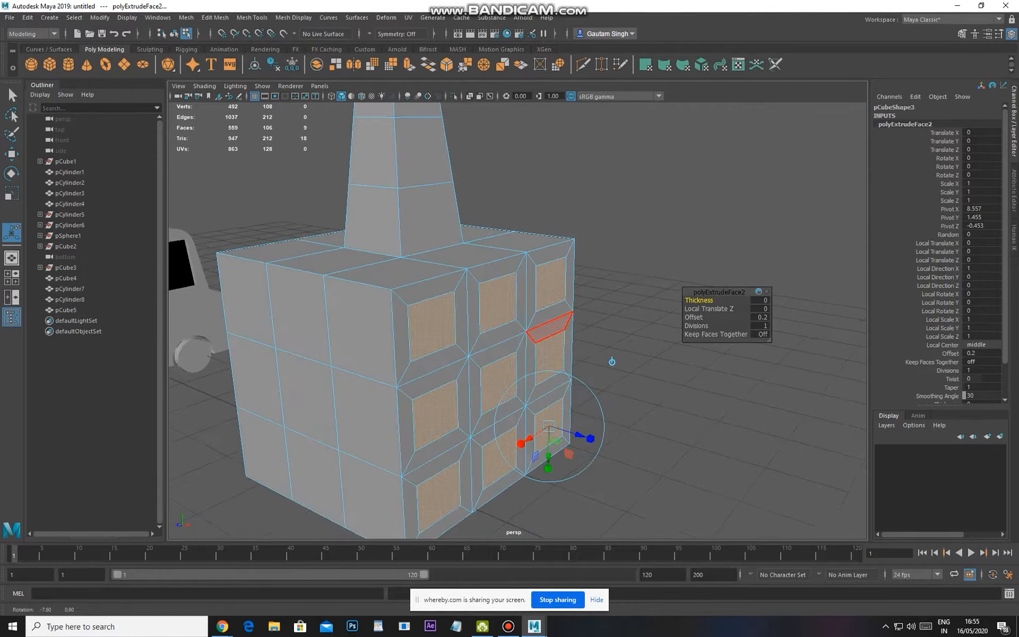
Extrude the nine inset faces outward into separate blocks, and select the whole cube in object mode
{"action": "key", "text": "ctrl+e"}
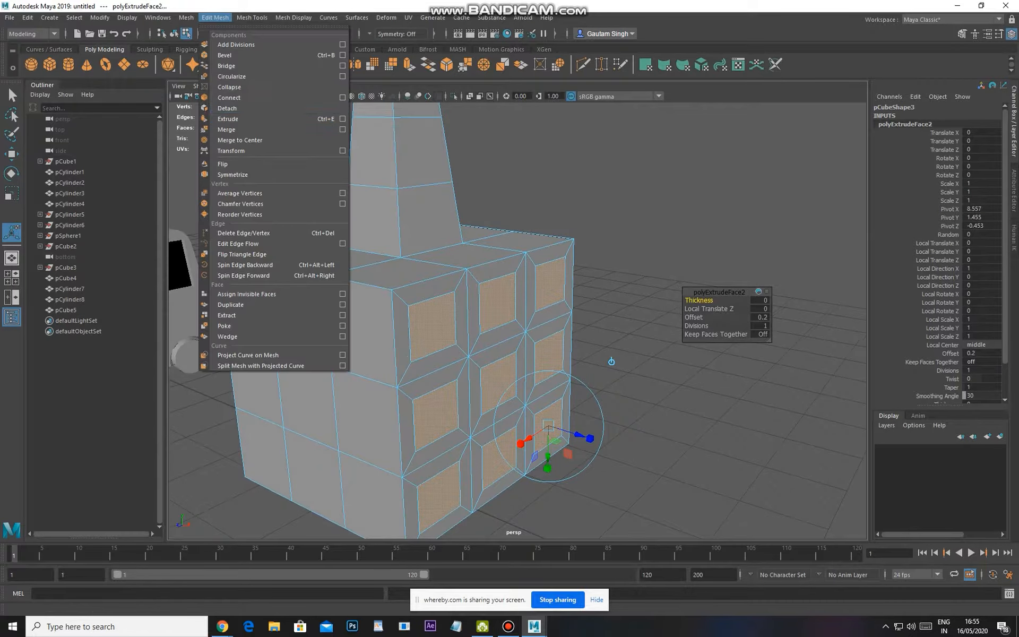
{"action": "middle_click_drag", "start_coordinate": [611, 362], "coordinate": [628, 366]}
{"action": "key", "text": "F8"}
{"action": "left_click", "coordinate": [628, 366]}
{"action": "mouse_move", "coordinate": [628, 366]}
{"action": "left_mouse_down", "text": "alt"}
{"action": "mouse_move", "coordinate": [552, 368]}
{"action": "mouse_move", "coordinate": [626, 372]}
{"action": "left_mouse_up", "text": "alt"}
{"action": "left_click_drag", "start_coordinate": [456, 345], "coordinate": [583, 345], "text": "alt"}
{"action": "scroll", "coordinate": [510, 355], "scroll_direction": "down", "scroll_amount": 2}
{"action": "left_click", "coordinate": [499, 350]}
{"action": "scroll", "coordinate": [498, 350], "scroll_direction": "down", "scroll_amount": 3}
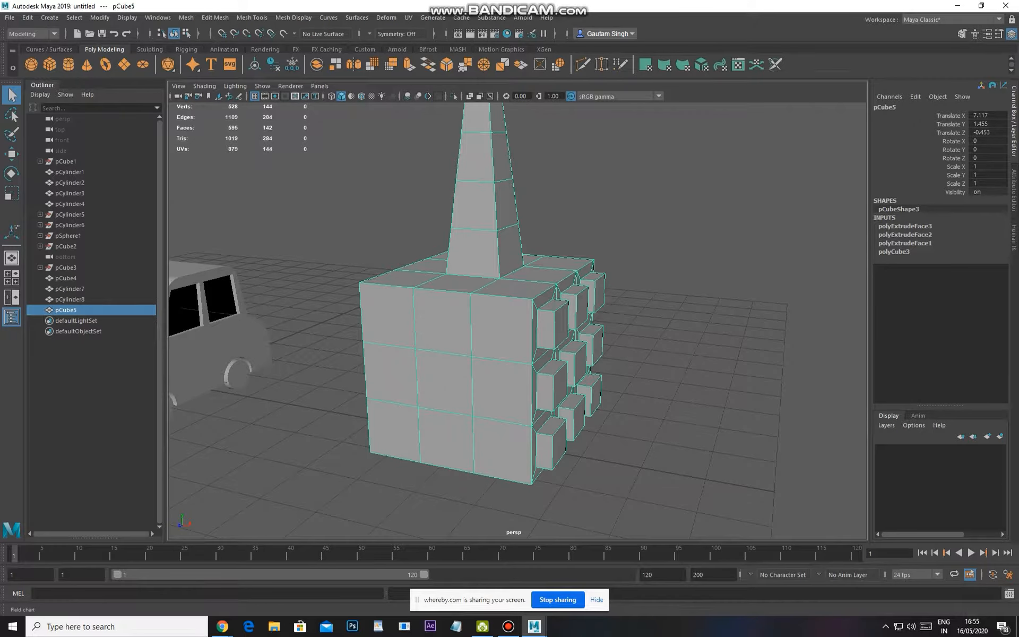
Open the Extrude command's options and select the center face on the plain side next to the blocks
{"action": "left_click", "coordinate": [215, 17]}
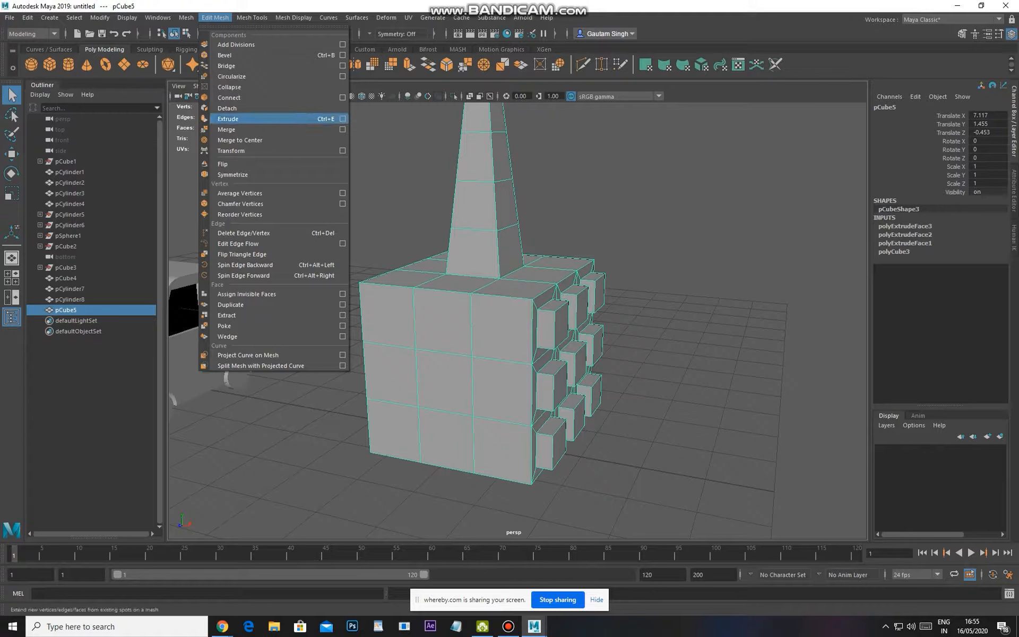
{"action": "left_click", "coordinate": [343, 119]}
{"action": "left_click_drag", "start_coordinate": [477, 340], "coordinate": [515, 339], "text": "alt"}
{"action": "left_click_drag", "start_coordinate": [656, 270], "coordinate": [665, 307]}
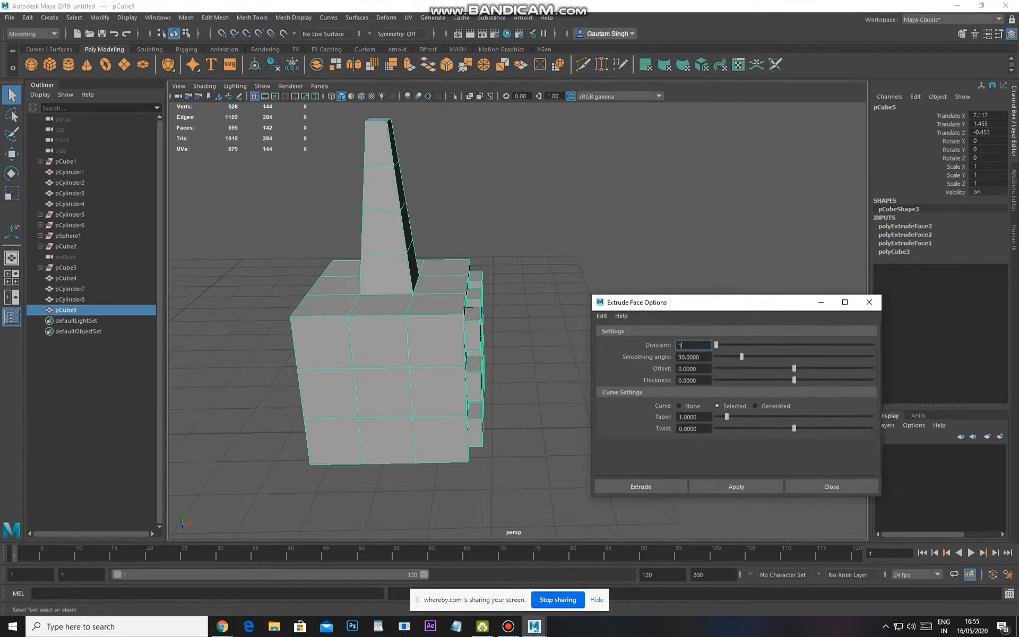
{"action": "left_click_drag", "start_coordinate": [478, 340], "coordinate": [494, 366], "text": "alt"}
{"action": "left_click", "coordinate": [392, 375]}
{"action": "middle_click_drag", "start_coordinate": [451, 395], "coordinate": [454, 340], "text": "alt"}
{"action": "left_click", "coordinate": [736, 487]}
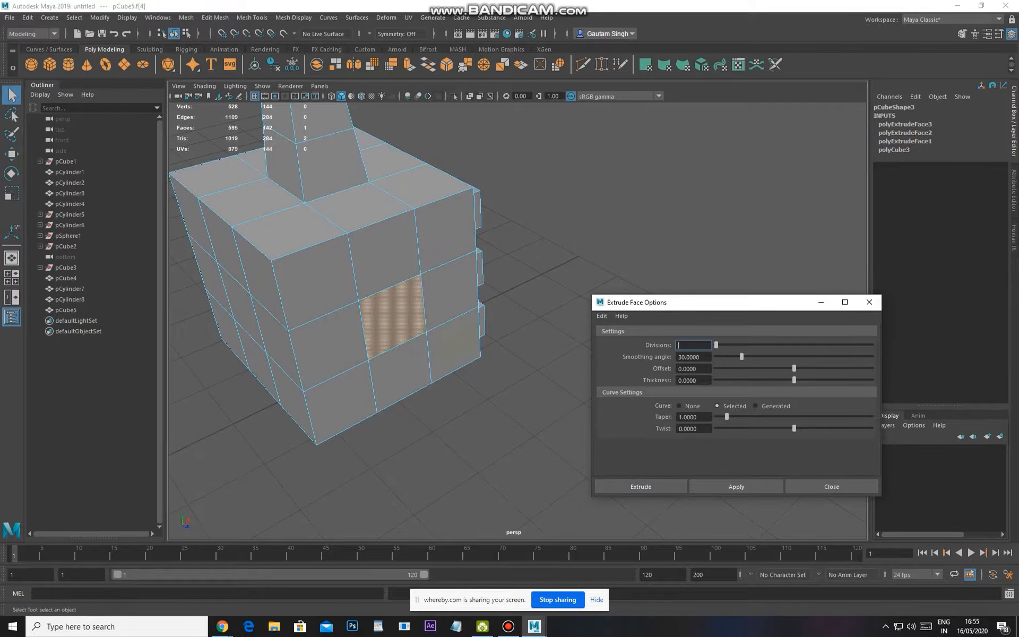
Extrude the selected center face with Divisions 4, Smoothing angle 60, Offset 2 and Thickness 2
{"action": "key", "text": "Tab"}
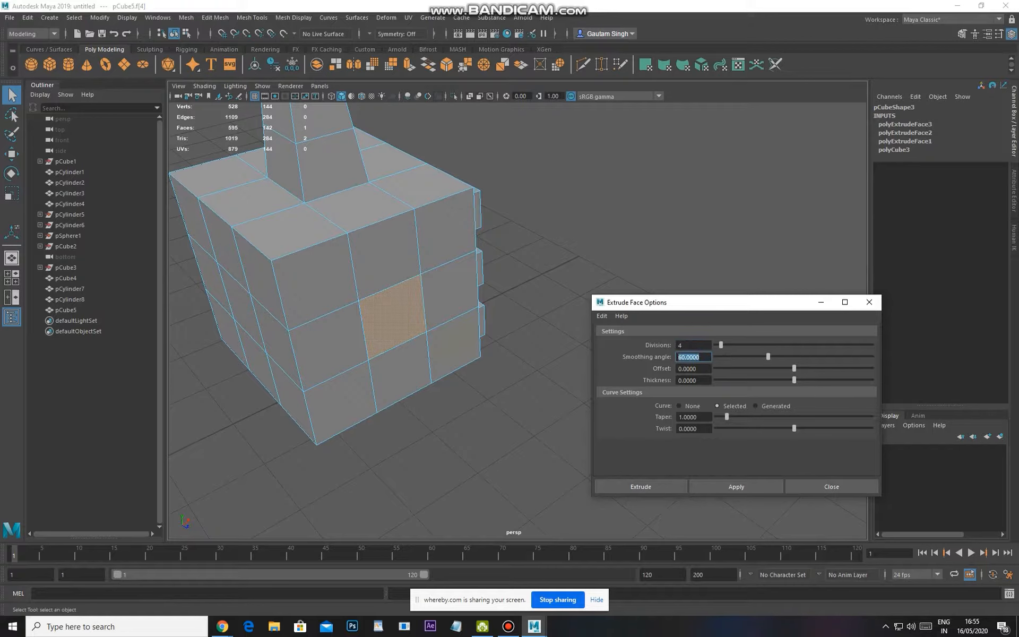
{"action": "key", "text": "Tab"}
{"action": "key", "text": "Tab"}
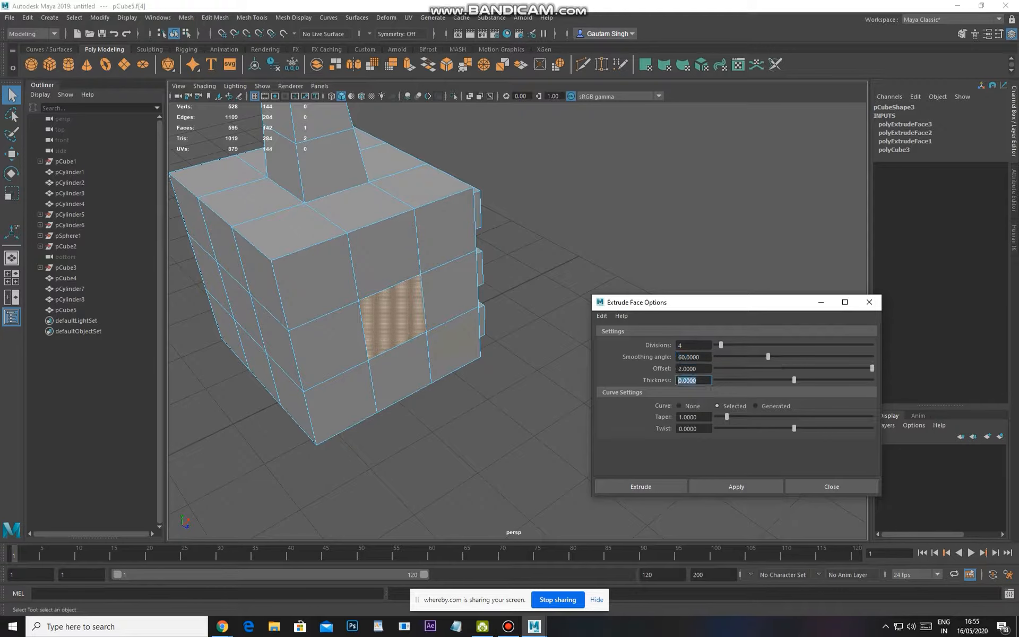
{"action": "left_click_drag", "start_coordinate": [457, 340], "coordinate": [488, 316], "text": "alt"}
{"action": "left_click", "coordinate": [736, 487]}
{"action": "scroll", "coordinate": [456, 339], "scroll_direction": "down", "scroll_amount": 4}
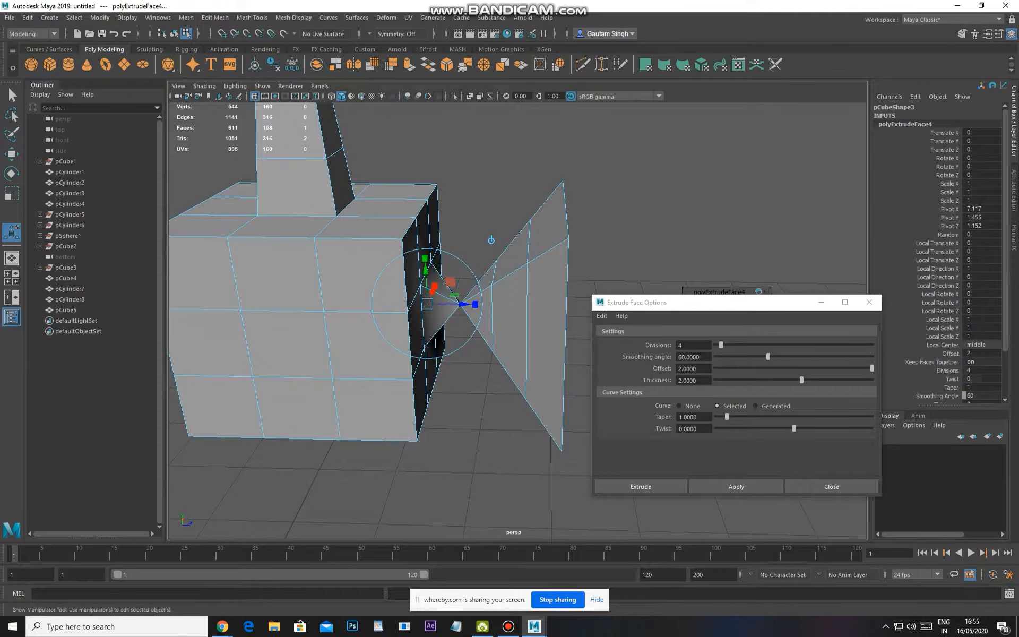
{"action": "left_click", "coordinate": [692, 368]}
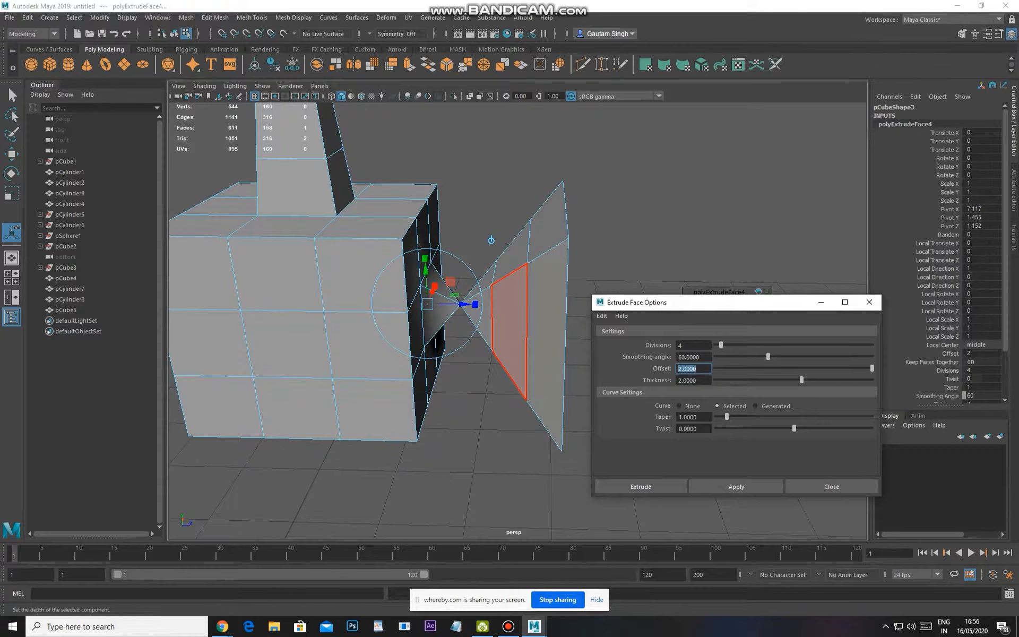
Undo the center face's extrusion and reset the Extrude options to their defaults
{"action": "key", "text": "ctrl+z"}
{"action": "key", "text": "ctrl+z"}
{"action": "key", "text": "ctrl+z"}
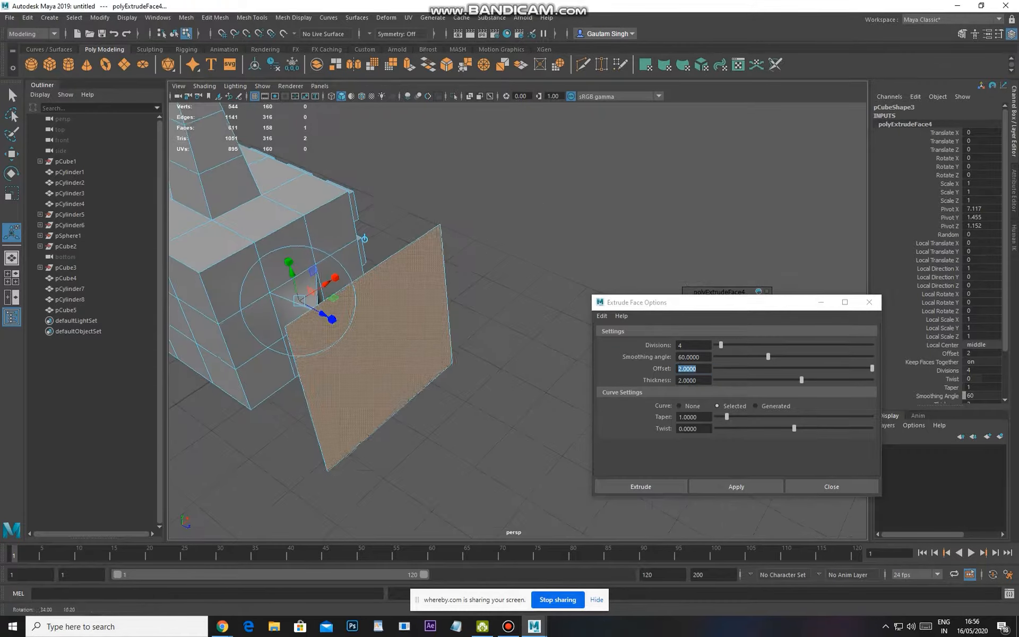
{"action": "middle_click_drag", "start_coordinate": [339, 297], "coordinate": [412, 318], "text": "alt"}
{"action": "left_click", "coordinate": [601, 316]}
{"action": "left_click", "coordinate": [626, 337]}
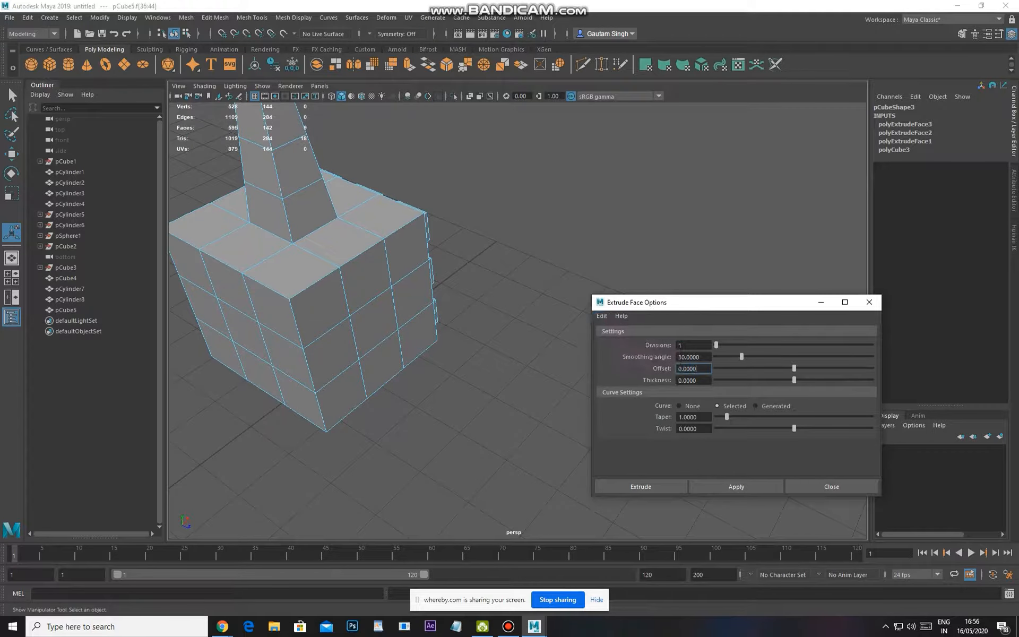
Reselect the center face on the plain side and apply Extrude with the default settings
{"action": "key", "text": "q"}
{"action": "left_click", "coordinate": [376, 325]}
{"action": "left_click", "coordinate": [736, 486]}
{"action": "left_click_drag", "start_coordinate": [509, 372], "coordinate": [573, 352], "text": "alt"}
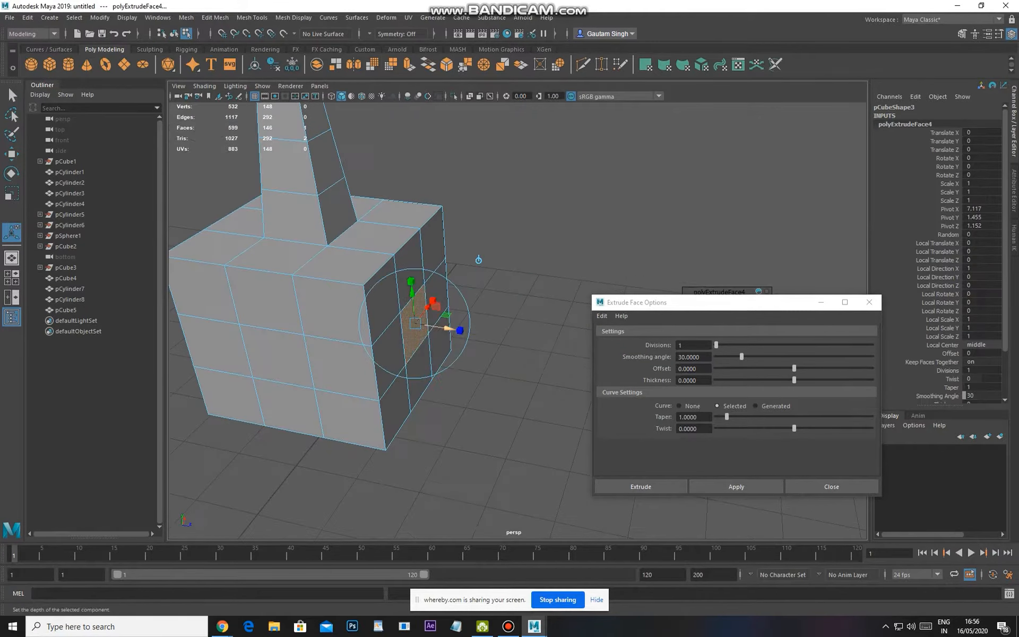
Pull the extruded center face outward from the practice cube's plain side and return to object selection
{"action": "left_click_drag", "start_coordinate": [446, 328], "coordinate": [561, 345]}
{"action": "left_click", "coordinate": [563, 371]}
{"action": "right_click_drag", "start_coordinate": [473, 342], "coordinate": [509, 311]}
{"action": "left_click", "coordinate": [551, 254]}
Delete the practice cube and close the Extrude options
{"action": "scroll", "coordinate": [478, 297], "scroll_direction": "down", "scroll_amount": 5}
{"action": "left_click_drag", "start_coordinate": [478, 298], "coordinate": [388, 286], "text": "alt"}
{"action": "left_click", "coordinate": [385, 244]}
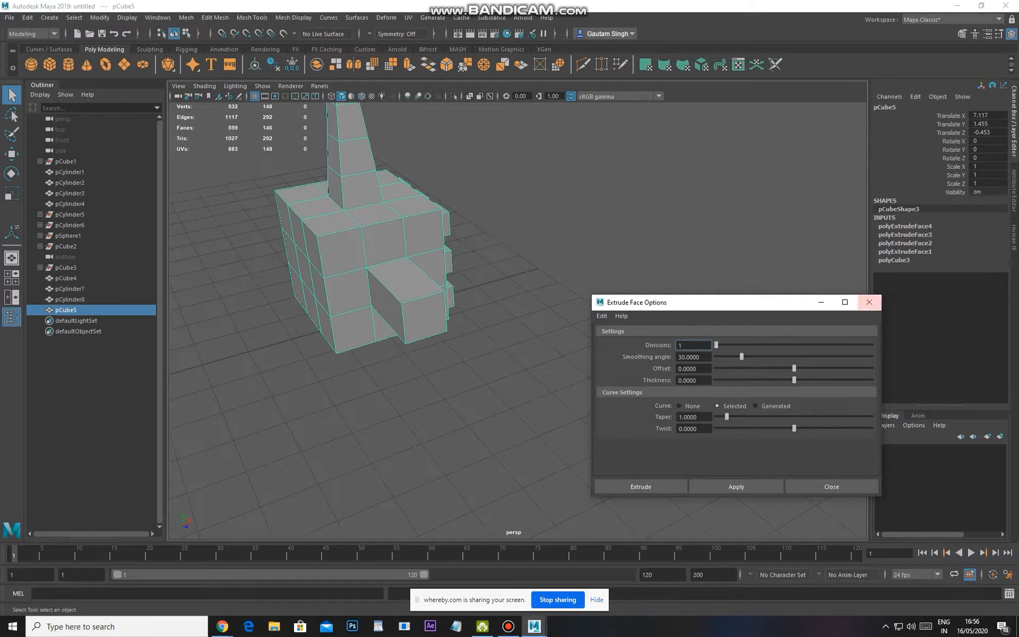
{"action": "left_click_drag", "start_coordinate": [509, 297], "coordinate": [451, 294], "text": "alt"}
{"action": "middle_click_drag", "start_coordinate": [451, 294], "coordinate": [552, 387], "text": "alt"}
{"action": "scroll", "coordinate": [552, 387], "scroll_direction": "up", "scroll_amount": 3}
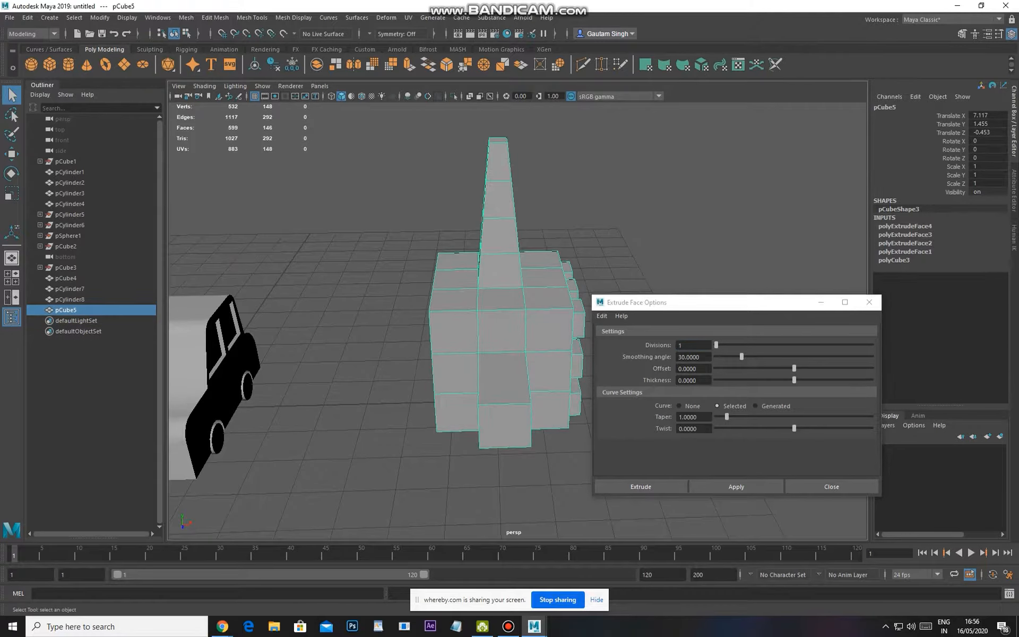
{"action": "key", "text": "Delete"}
{"action": "left_click", "coordinate": [869, 302]}
Examine the car body from its windowed side and its plain side, including its faces and vertices
{"action": "key", "text": "f"}
{"action": "right_click_drag", "start_coordinate": [390, 297], "coordinate": [390, 329]}
{"action": "left_click_drag", "start_coordinate": [433, 290], "coordinate": [450, 319]}
{"action": "key", "text": "f"}
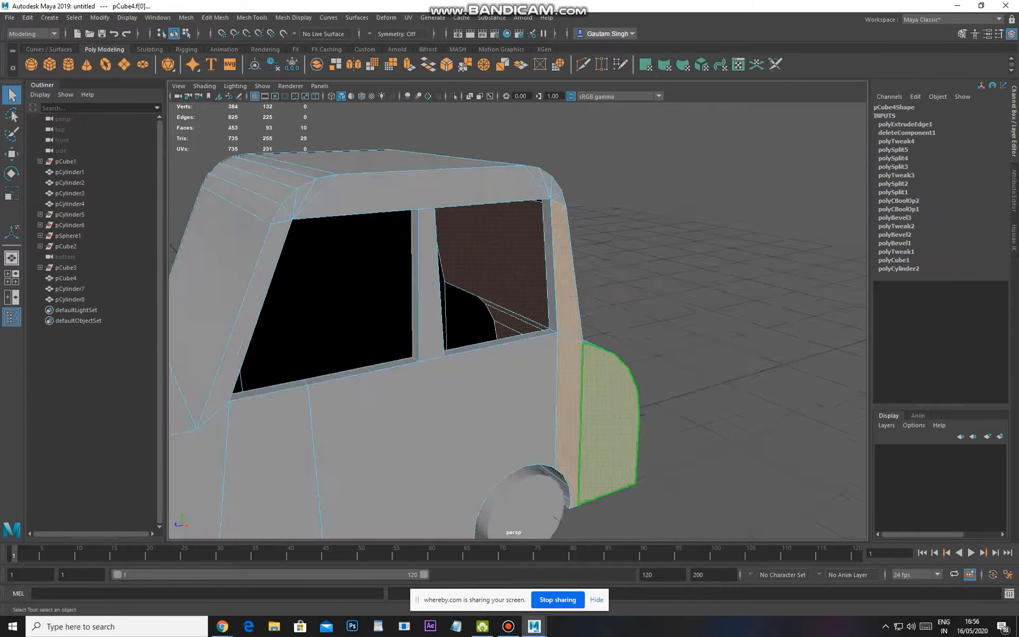
{"action": "scroll", "coordinate": [446, 291], "scroll_direction": "down", "scroll_amount": 5}
{"action": "middle_click_drag", "start_coordinate": [446, 329], "coordinate": [451, 286], "text": "alt"}
{"action": "right_click_drag", "start_coordinate": [451, 287], "coordinate": [409, 287]}
{"action": "left_click_drag", "start_coordinate": [409, 287], "coordinate": [395, 289], "text": "alt"}
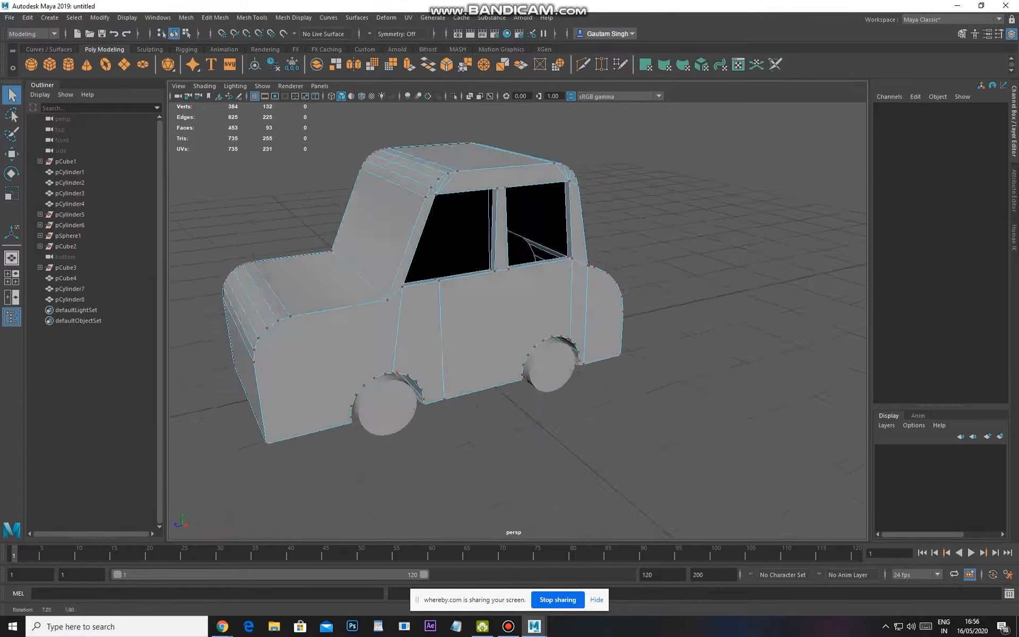
{"action": "left_click_drag", "start_coordinate": [626, 308], "coordinate": [541, 297], "text": "alt"}
{"action": "right_click_drag", "start_coordinate": [541, 297], "coordinate": [584, 274]}
{"action": "left_click", "coordinate": [616, 223]}
{"action": "left_click_drag", "start_coordinate": [615, 228], "coordinate": [844, 233], "text": "alt"}
{"action": "left_click_drag", "start_coordinate": [626, 287], "coordinate": [717, 303], "text": "alt"}
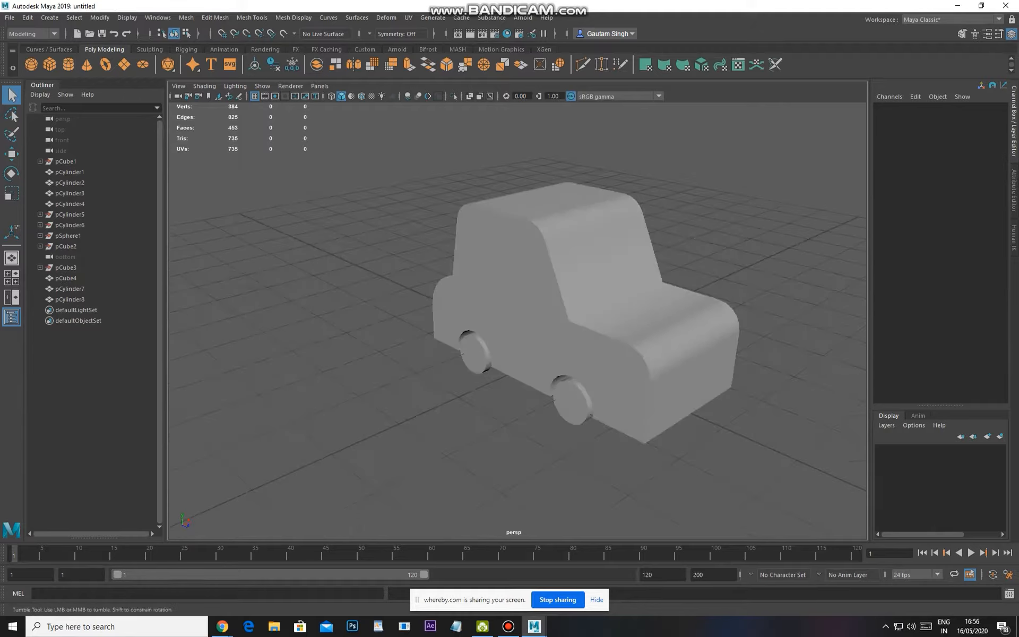
{"action": "left_click_drag", "start_coordinate": [594, 321], "coordinate": [444, 350], "text": "alt"}
Select the car body and pick the vertices along its windowed side in the perspective view
{"action": "key", "text": "space"}
{"action": "scroll", "coordinate": [494, 318], "scroll_direction": "down", "scroll_amount": 5}
{"action": "middle_click_drag", "start_coordinate": [493, 297], "coordinate": [472, 361], "text": "alt"}
{"action": "scroll", "coordinate": [494, 340], "scroll_direction": "up", "scroll_amount": 2}
{"action": "left_click", "coordinate": [494, 339]}
{"action": "scroll", "coordinate": [493, 340], "scroll_direction": "up", "scroll_amount": 2}
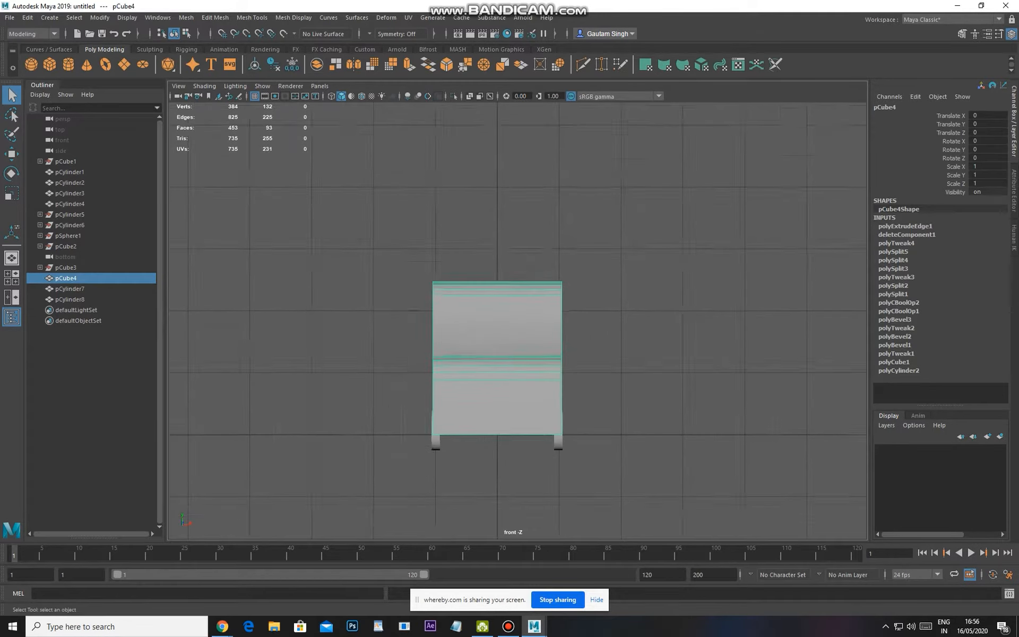
{"action": "scroll", "coordinate": [525, 372], "scroll_direction": "up", "scroll_amount": 1}
{"action": "key", "text": "space"}
{"action": "left_click_drag", "start_coordinate": [526, 378], "coordinate": [525, 331]}
{"action": "mouse_move", "coordinate": [525, 331]}
{"action": "left_mouse_down", "text": "alt"}
{"action": "mouse_move", "coordinate": [544, 339]}
{"action": "mouse_move", "coordinate": [584, 322]}
{"action": "left_mouse_up", "text": "alt"}
{"action": "right_click_drag", "start_coordinate": [555, 267], "coordinate": [512, 267]}
{"action": "left_click_drag", "start_coordinate": [493, 171], "coordinate": [636, 341]}
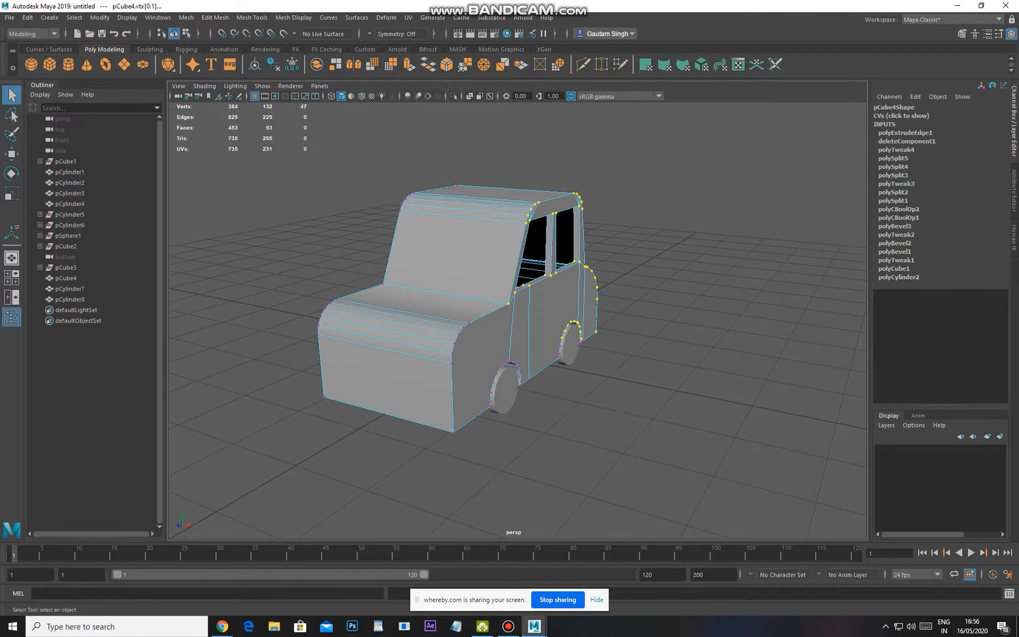
Try to select and remove the faces of the car's windowless half in the front wireframe view
{"action": "key", "text": "space"}
{"action": "left_click_drag", "start_coordinate": [546, 313], "coordinate": [546, 352]}
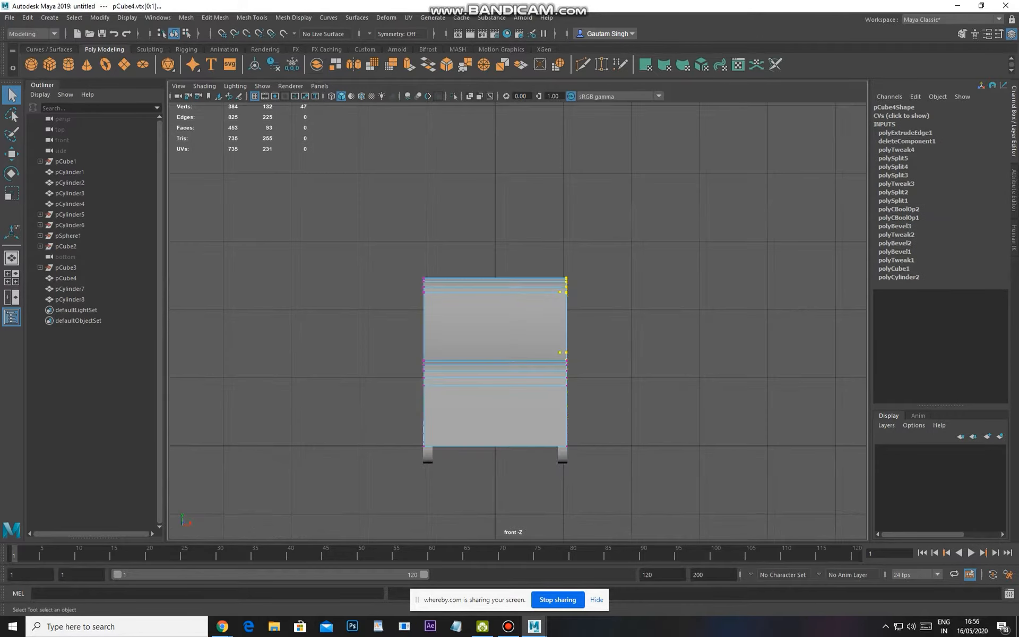
{"action": "key", "text": "4"}
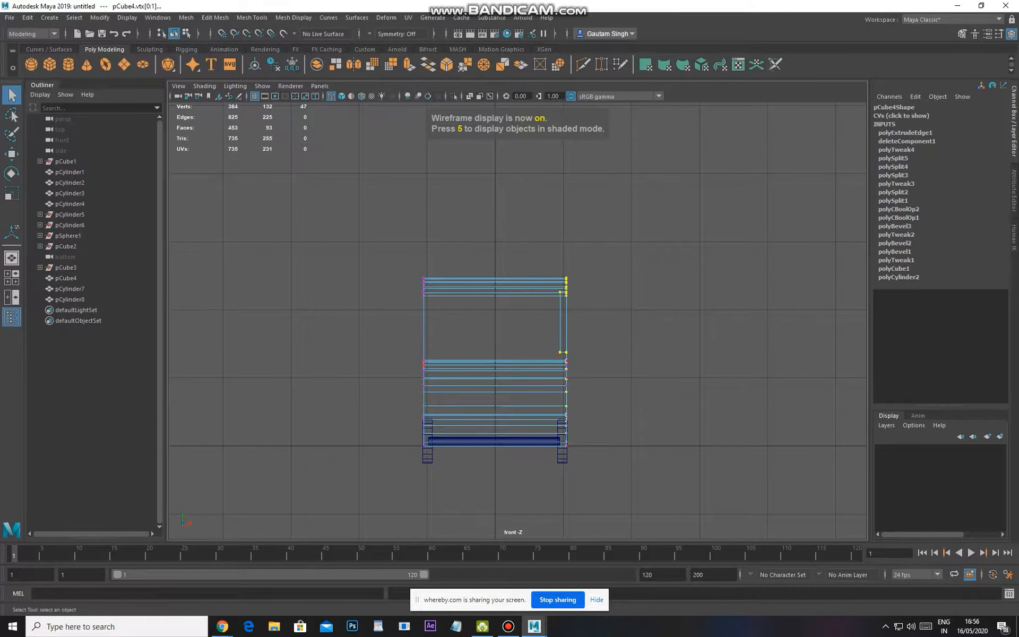
{"action": "right_click_drag", "start_coordinate": [445, 366], "coordinate": [445, 403]}
{"action": "left_click_drag", "start_coordinate": [411, 228], "coordinate": [457, 458]}
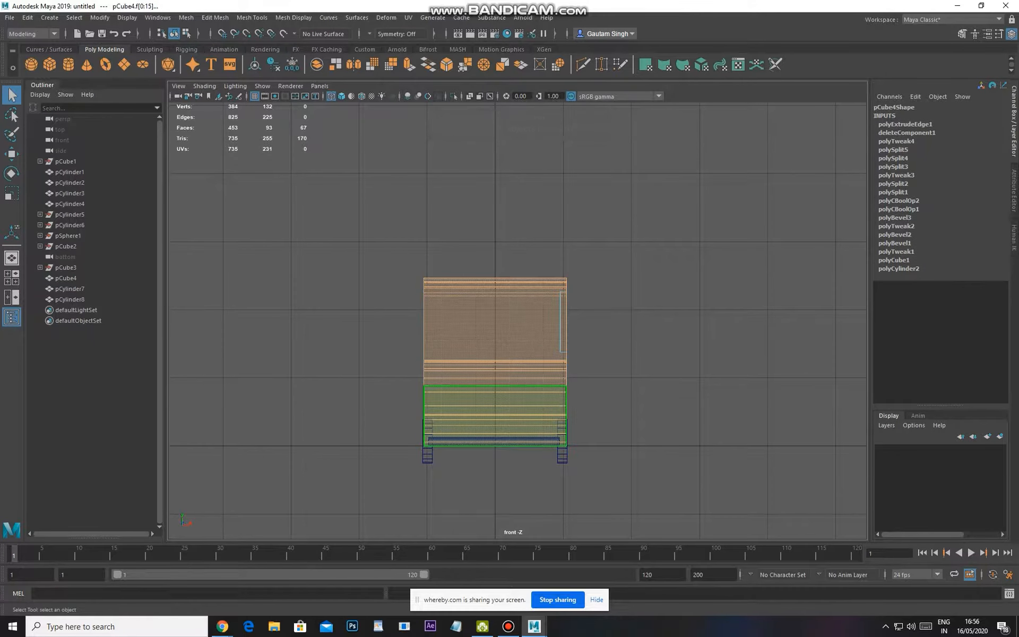
{"action": "scroll", "coordinate": [516, 325], "scroll_direction": "up", "scroll_amount": 2}
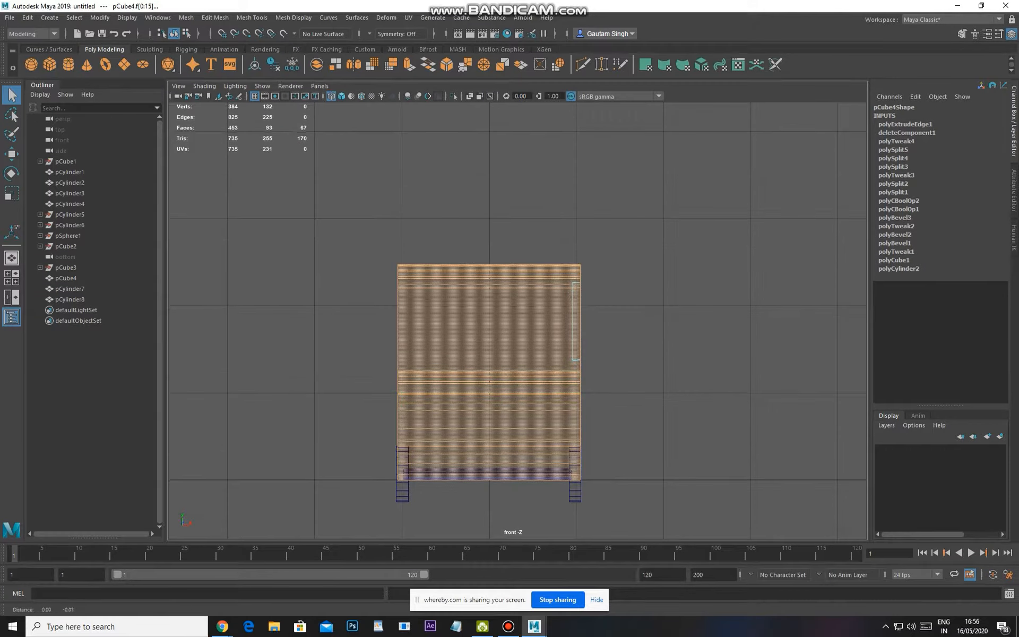
{"action": "scroll", "coordinate": [477, 520], "scroll_direction": "up", "scroll_amount": 2}
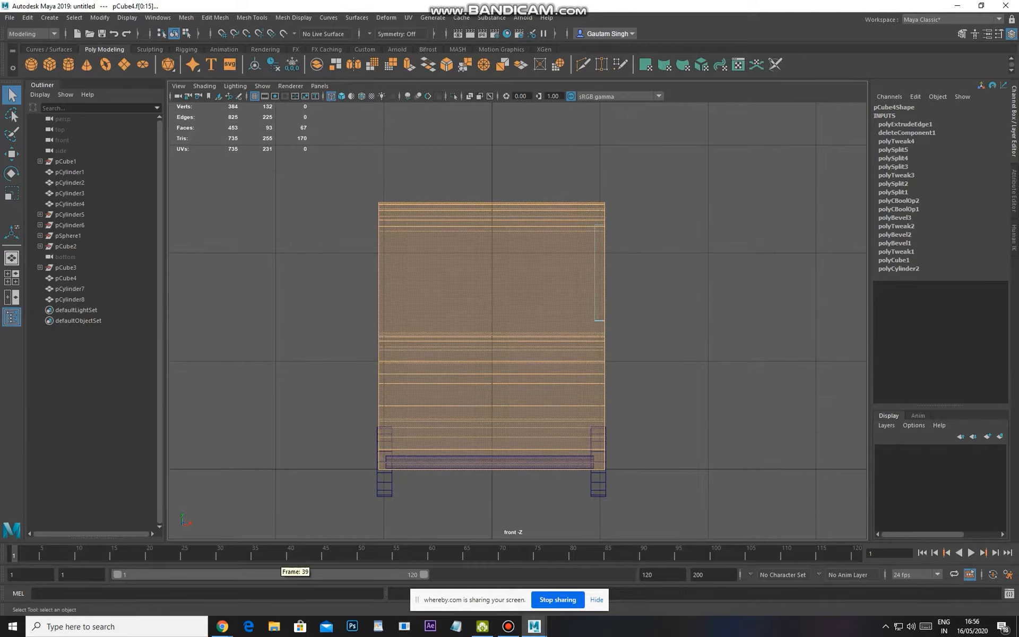
{"action": "key", "text": "Delete"}
{"action": "key", "text": "space"}
{"action": "left_click_drag", "start_coordinate": [393, 468], "coordinate": [298, 467]}
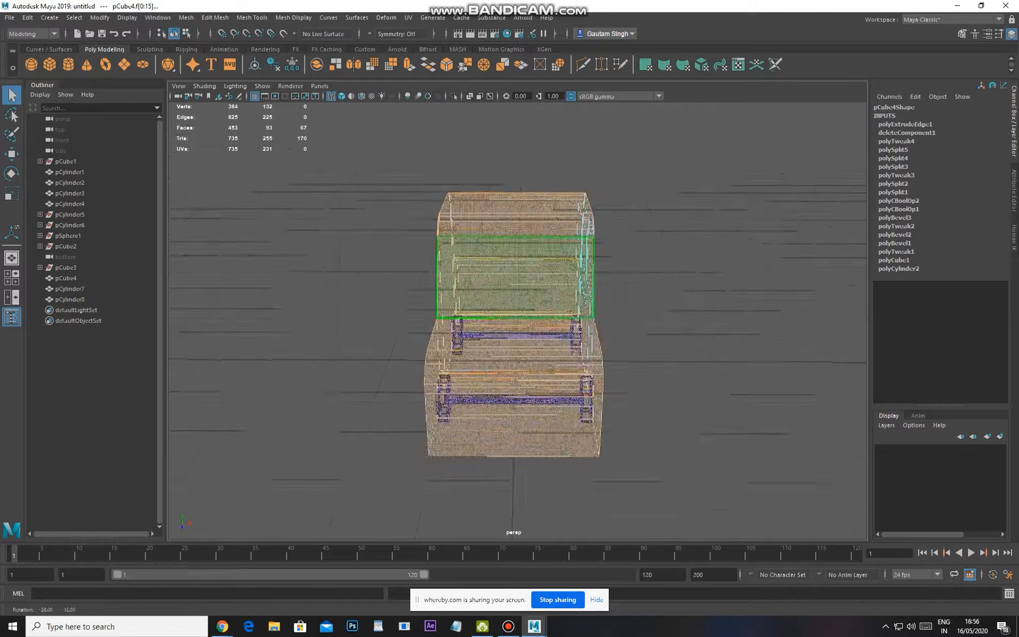
{"action": "key", "text": "space"}
{"action": "left_click_drag", "start_coordinate": [504, 371], "coordinate": [505, 409]}
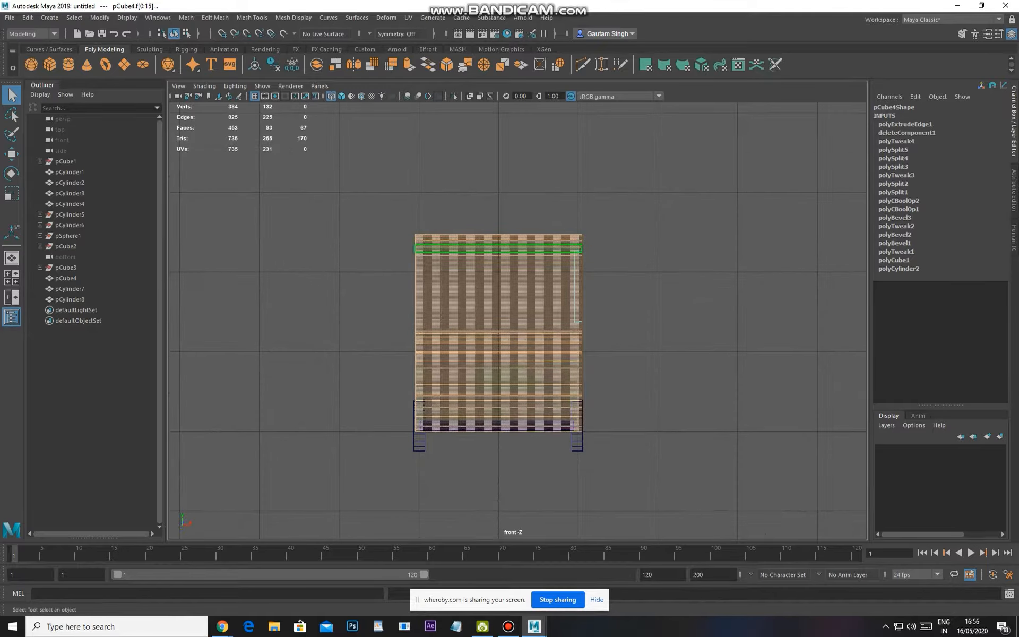
{"action": "right_click_drag", "start_coordinate": [523, 385], "coordinate": [574, 339]}
{"action": "left_click", "coordinate": [642, 297]}
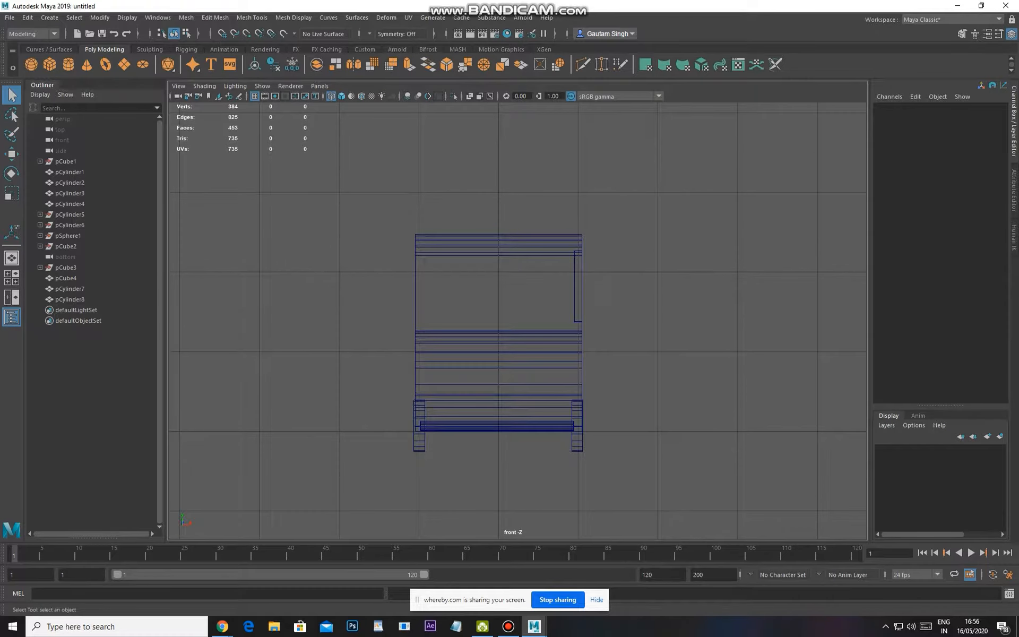
Select the car body and activate the Multi-Cut tool in the front view
{"action": "left_click", "coordinate": [582, 339]}
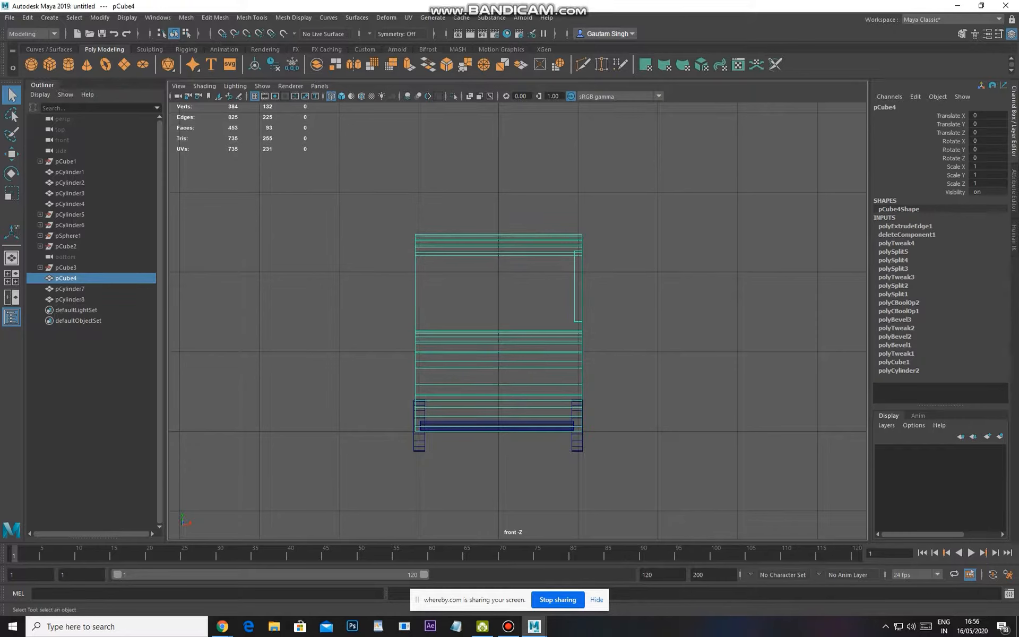
{"action": "middle_click_drag", "start_coordinate": [582, 340], "coordinate": [586, 329], "text": "alt"}
{"action": "key", "text": "space"}
{"action": "left_click_drag", "start_coordinate": [582, 372], "coordinate": [582, 344]}
{"action": "left_click_drag", "start_coordinate": [582, 345], "coordinate": [501, 348], "text": "alt"}
{"action": "left_click_drag", "start_coordinate": [428, 231], "coordinate": [457, 232], "text": "alt"}
{"action": "key", "text": "space"}
{"action": "left_click_drag", "start_coordinate": [457, 232], "coordinate": [458, 255]}
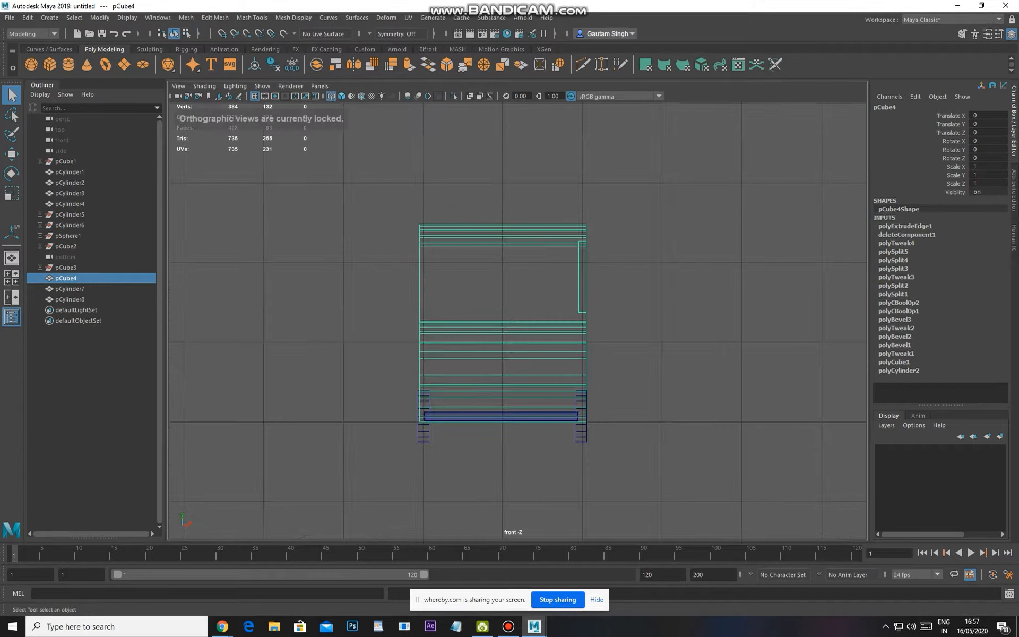
{"action": "left_click", "coordinate": [252, 18]}
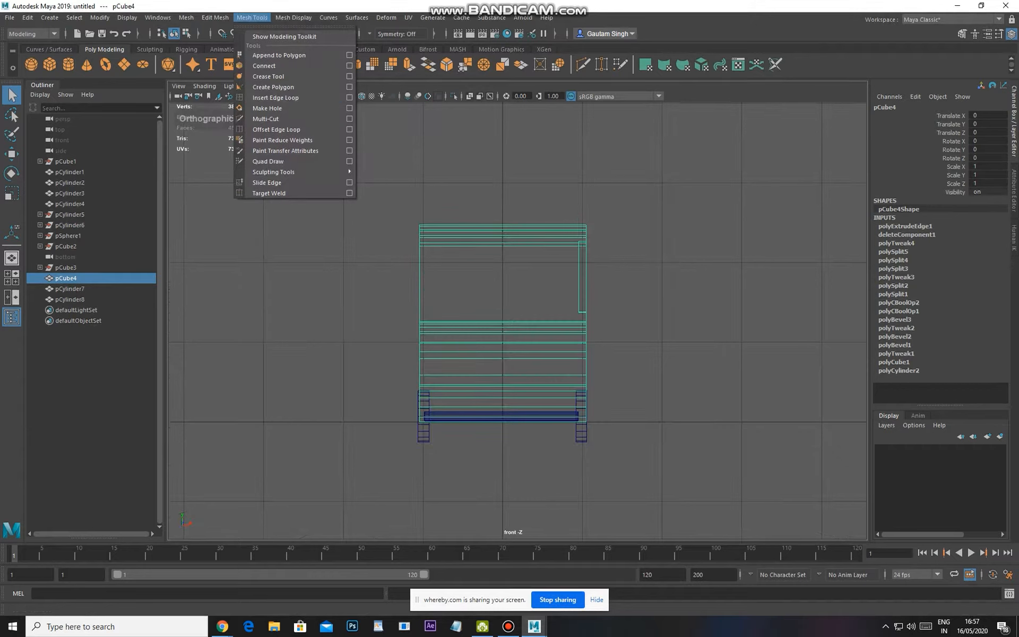
{"action": "left_click", "coordinate": [266, 119]}
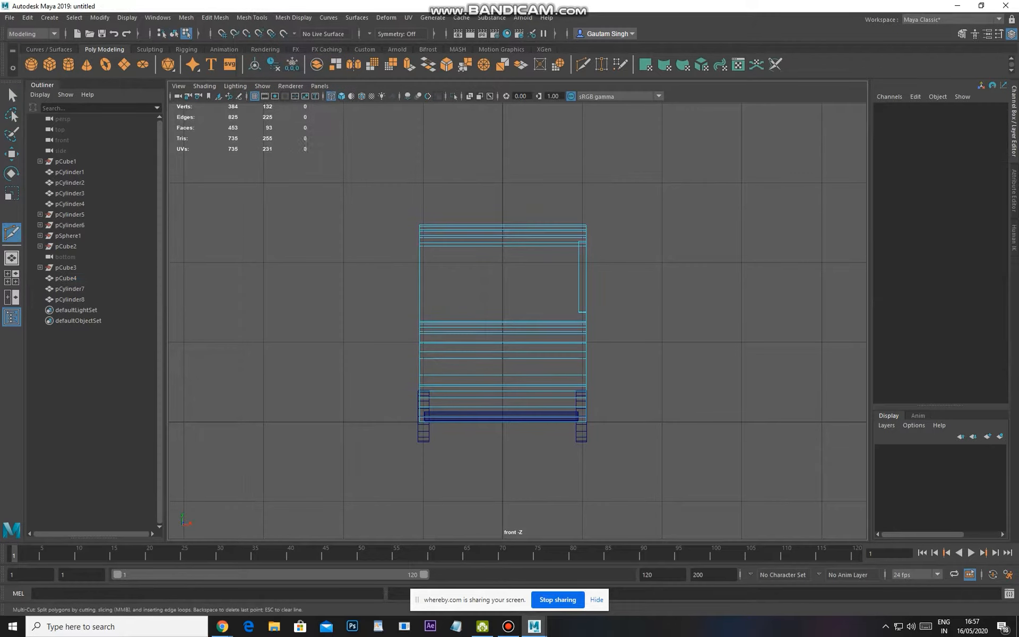
{"action": "left_click", "coordinate": [503, 219]}
{"action": "left_click", "coordinate": [504, 521]}
{"action": "key", "text": "Return"}
{"action": "key", "text": "ctrl+z"}
{"action": "left_click", "coordinate": [507, 237]}
{"action": "key", "text": "ctrl+z"}
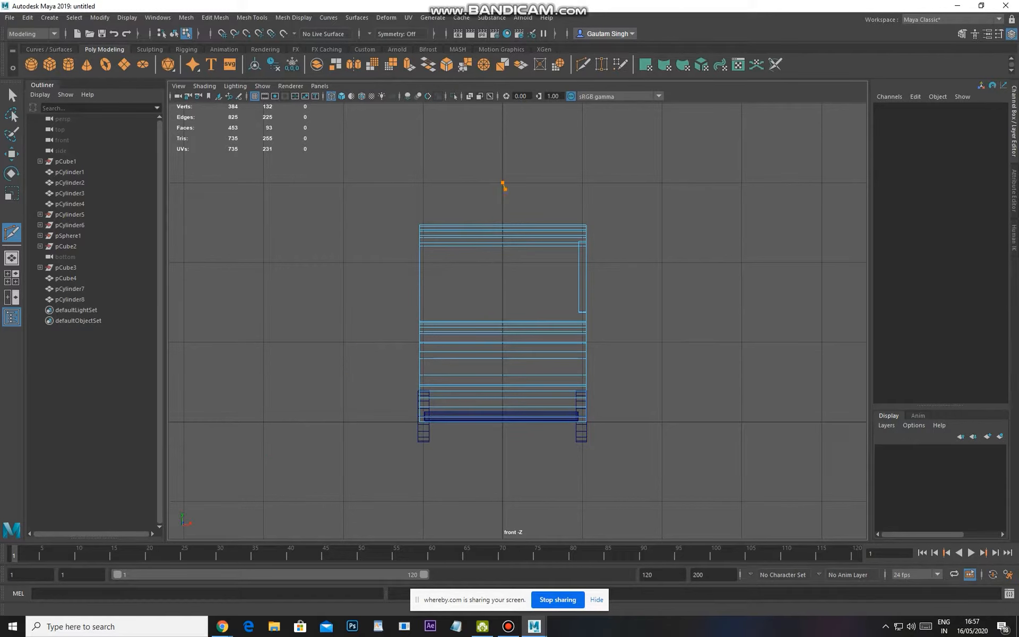
Slice the car body vertically along its center line with Multi-Cut and delete the faces of the windowless half
{"action": "left_click_drag", "start_coordinate": [502, 486], "coordinate": [503, 486]}
{"action": "key", "text": "w"}
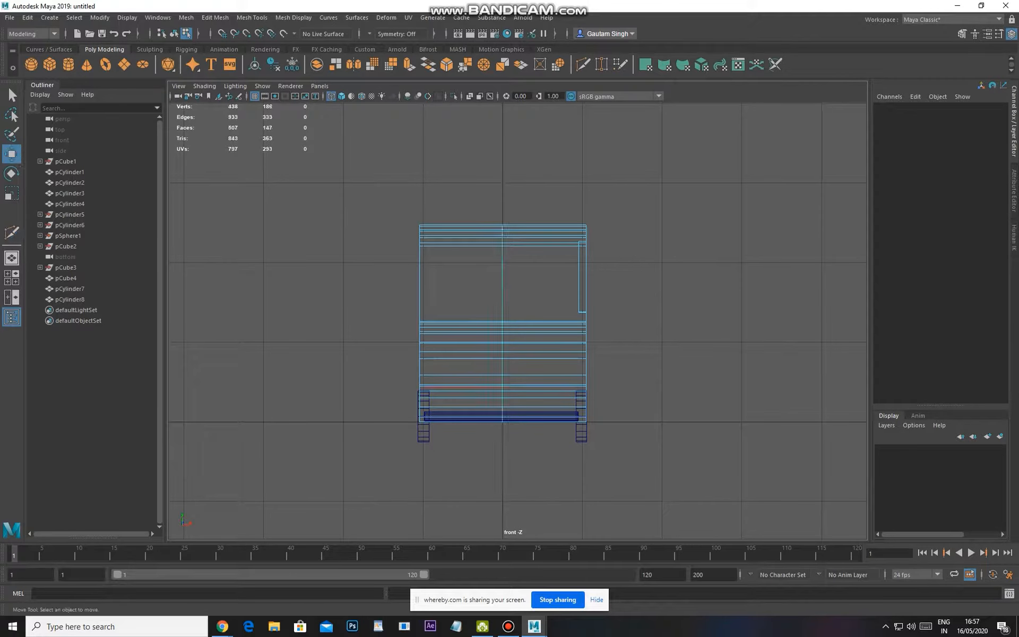
{"action": "right_click", "coordinate": [470, 331]}
{"action": "left_click", "coordinate": [471, 361]}
{"action": "left_click_drag", "start_coordinate": [353, 154], "coordinate": [482, 535]}
{"action": "key", "text": "Delete"}
Return to object selection in the shaded perspective view and select the remaining half of the car body
{"action": "key", "text": "space"}
{"action": "left_click_drag", "start_coordinate": [455, 367], "coordinate": [490, 284]}
{"action": "key", "text": "4"}
{"action": "right_click_drag", "start_coordinate": [505, 218], "coordinate": [551, 177]}
{"action": "left_click", "coordinate": [637, 197]}
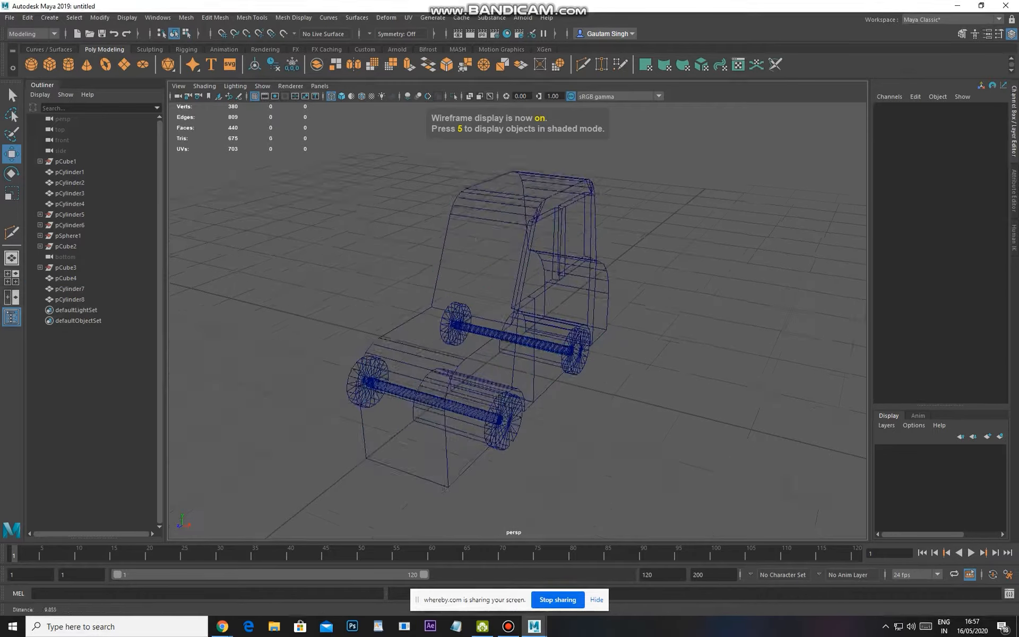
{"action": "scroll", "coordinate": [605, 213], "scroll_direction": "up", "scroll_amount": 3}
{"action": "left_click", "coordinate": [604, 213]}
{"action": "key", "text": "6"}
{"action": "left_click", "coordinate": [658, 228]}
{"action": "mouse_move", "coordinate": [658, 228]}
{"action": "left_mouse_down", "text": "alt"}
{"action": "mouse_move", "coordinate": [530, 226]}
{"action": "mouse_move", "coordinate": [658, 207]}
{"action": "left_mouse_up", "text": "alt"}
{"action": "left_click", "coordinate": [552, 298]}
{"action": "left_click_drag", "start_coordinate": [551, 297], "coordinate": [645, 305], "text": "alt"}
{"action": "scroll", "coordinate": [644, 306], "scroll_direction": "up", "scroll_amount": 1}
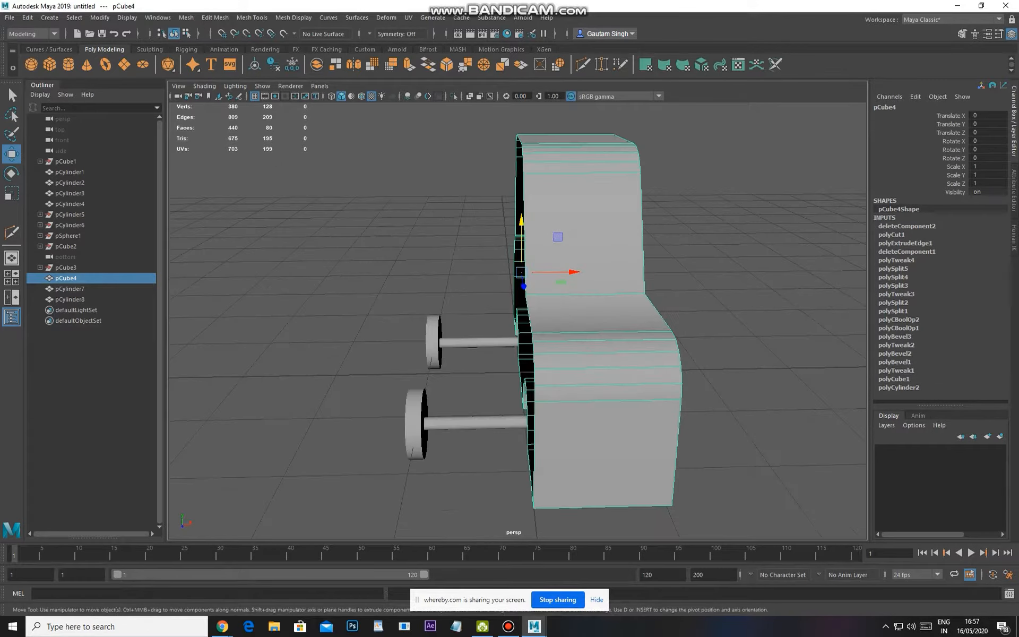
{"action": "left_click_drag", "start_coordinate": [644, 305], "coordinate": [543, 329], "text": "alt"}
Try duplicating the half body and moving the copy about 1 unit along X, then delete the copy and reselect the original
{"action": "key", "text": "ctrl+d"}
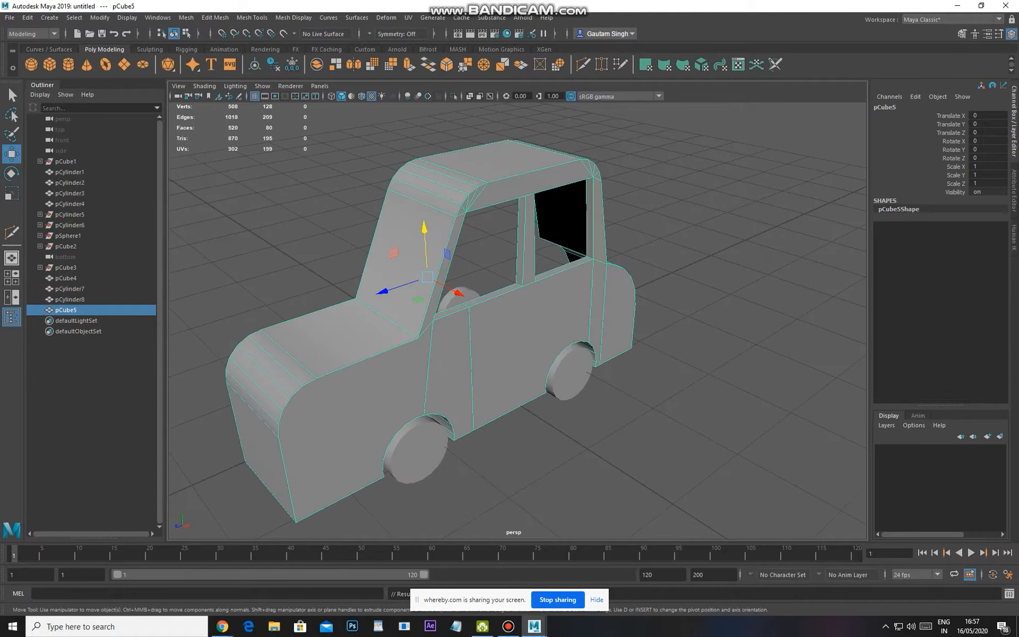
{"action": "key", "text": "ctrl+z"}
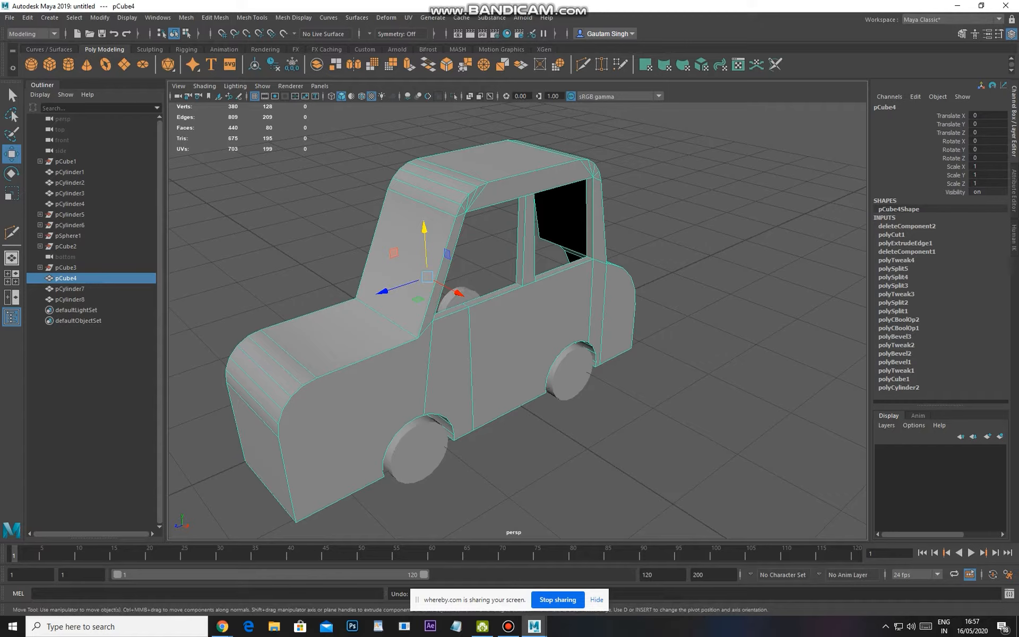
{"action": "key", "text": "ctrl+d"}
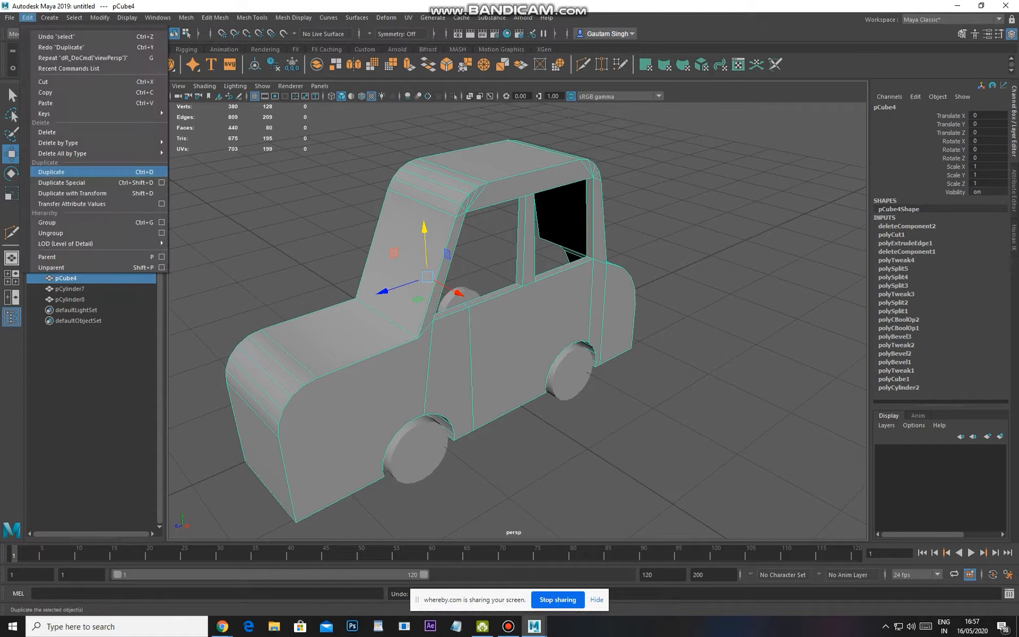
{"action": "left_click", "coordinate": [60, 172]}
{"action": "left_click_drag", "start_coordinate": [457, 293], "coordinate": [523, 327]}
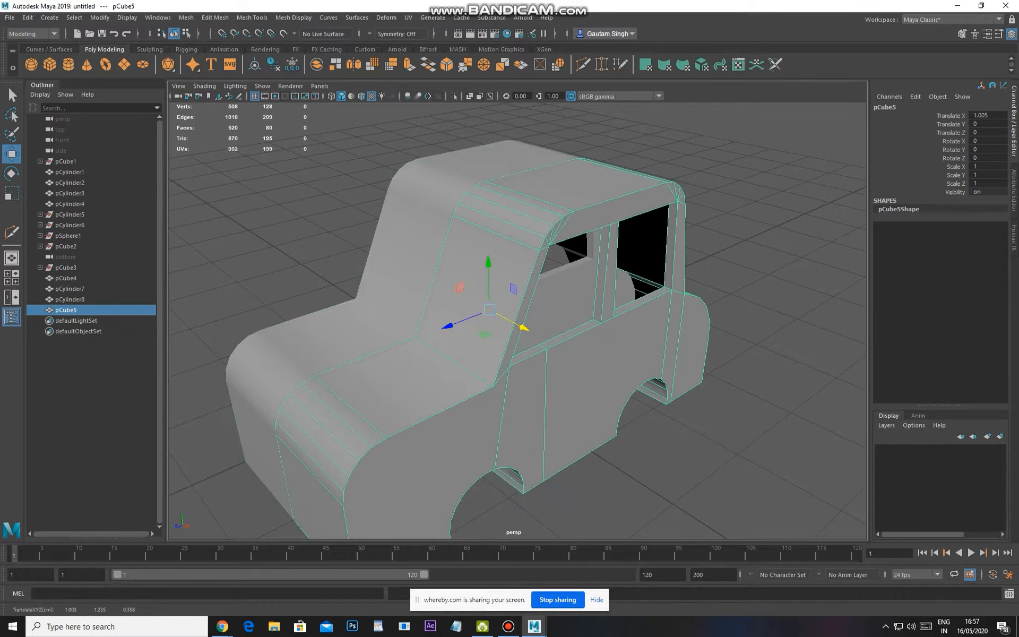
{"action": "key", "text": "Delete"}
{"action": "left_click_drag", "start_coordinate": [457, 340], "coordinate": [531, 318], "text": "alt"}
{"action": "left_click", "coordinate": [536, 303]}
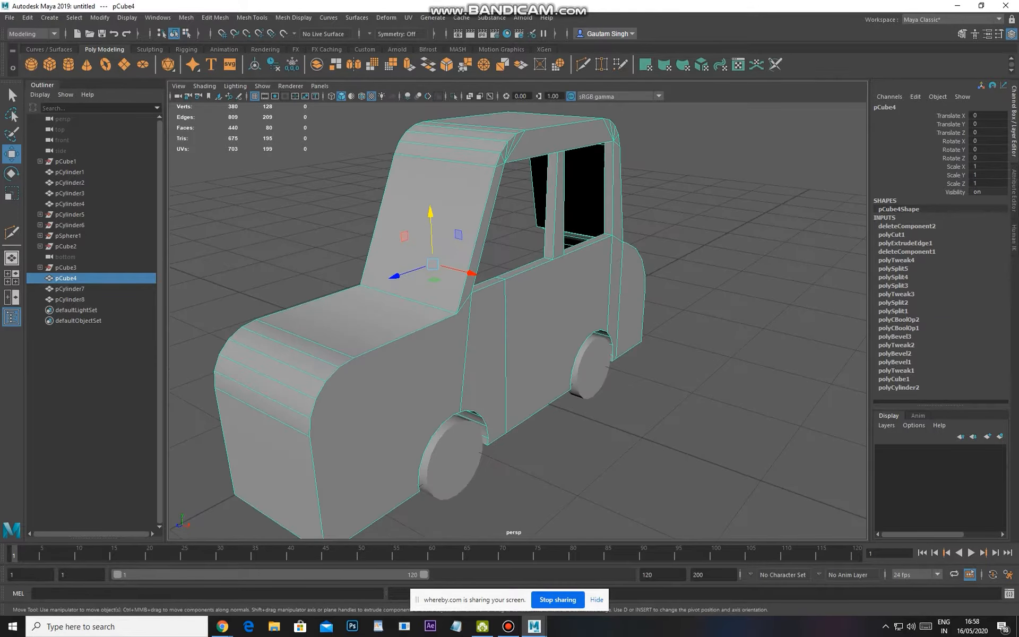
Try flipping a duplicate half at about Translate X -1.07 and Scale X -1.6, then delete it and reselect the original
{"action": "left_click_drag", "start_coordinate": [451, 307], "coordinate": [397, 265], "text": "alt"}
{"action": "key", "text": "ctrl+d"}
{"action": "mouse_move", "coordinate": [398, 268]}
{"action": "left_mouse_down", "text": "alt"}
{"action": "mouse_move", "coordinate": [440, 271]}
{"action": "mouse_move", "coordinate": [290, 266]}
{"action": "mouse_move", "coordinate": [339, 280]}
{"action": "mouse_move", "coordinate": [390, 260]}
{"action": "left_mouse_up", "text": "alt"}
{"action": "key", "text": "r"}
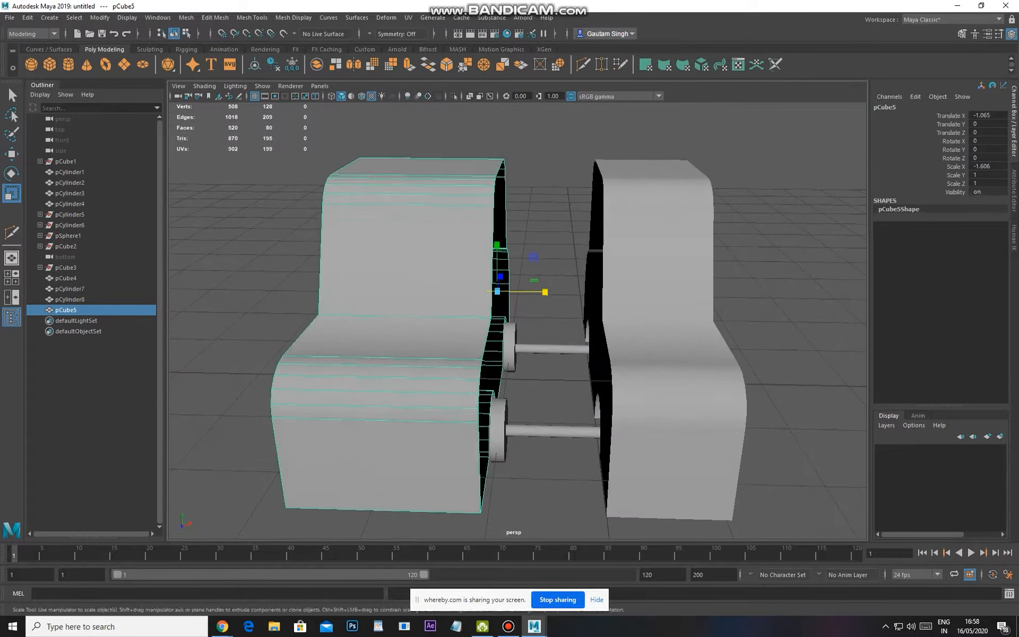
{"action": "key", "text": "Delete"}
{"action": "left_click", "coordinate": [647, 265]}
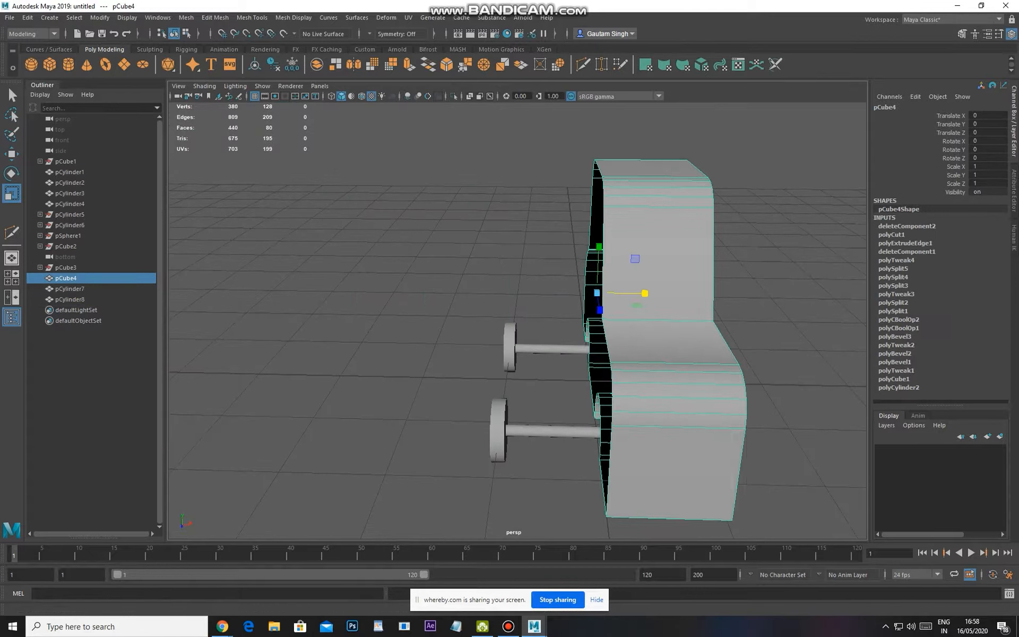
Open the Duplicate Special options for the half car body and reset them to their defaults
{"action": "left_click", "coordinate": [28, 18]}
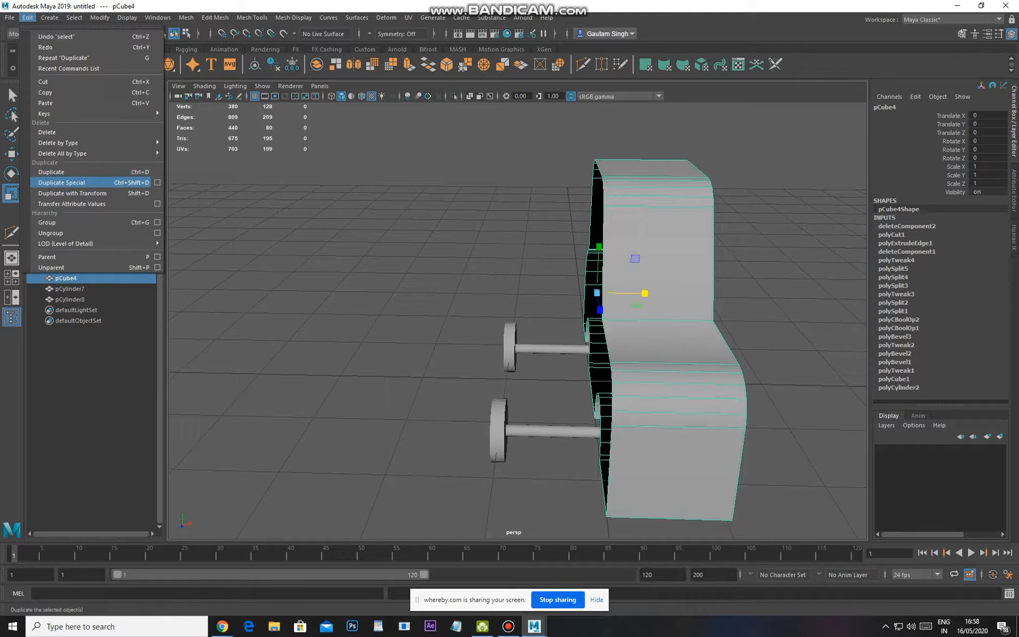
{"action": "left_click", "coordinate": [157, 182]}
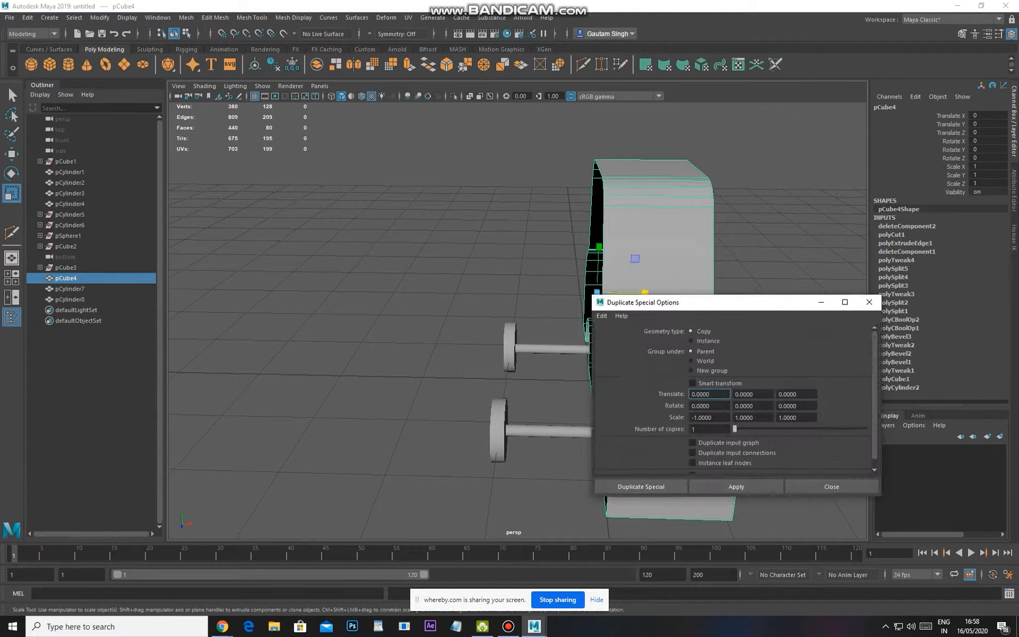
{"action": "middle_click_drag", "start_coordinate": [573, 318], "coordinate": [451, 319], "text": "alt"}
{"action": "left_click_drag", "start_coordinate": [451, 319], "coordinate": [391, 343], "text": "alt"}
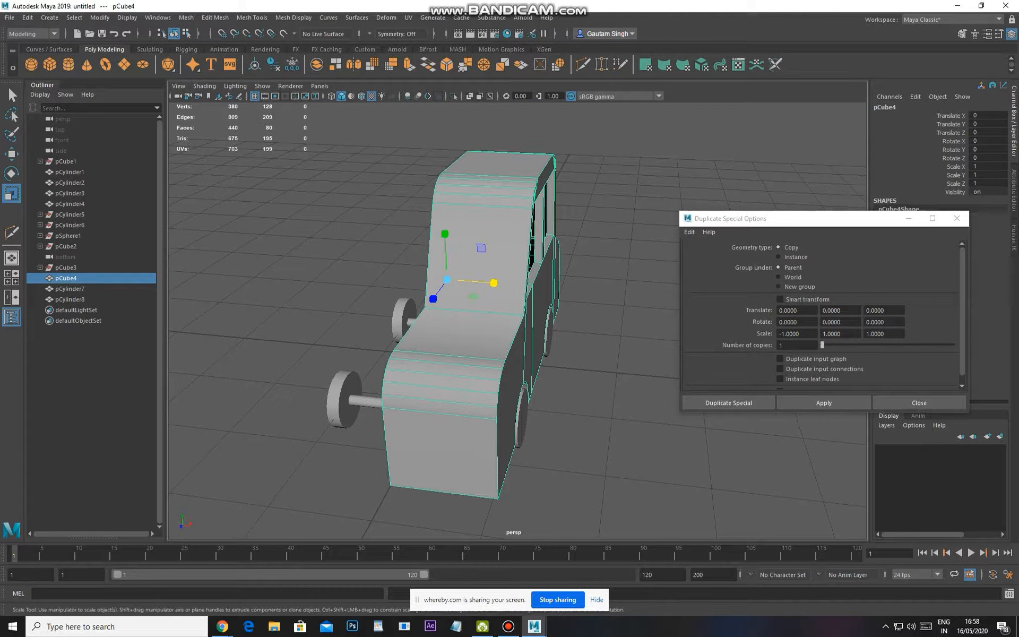
{"action": "left_click", "coordinate": [689, 232]}
{"action": "left_click", "coordinate": [711, 253]}
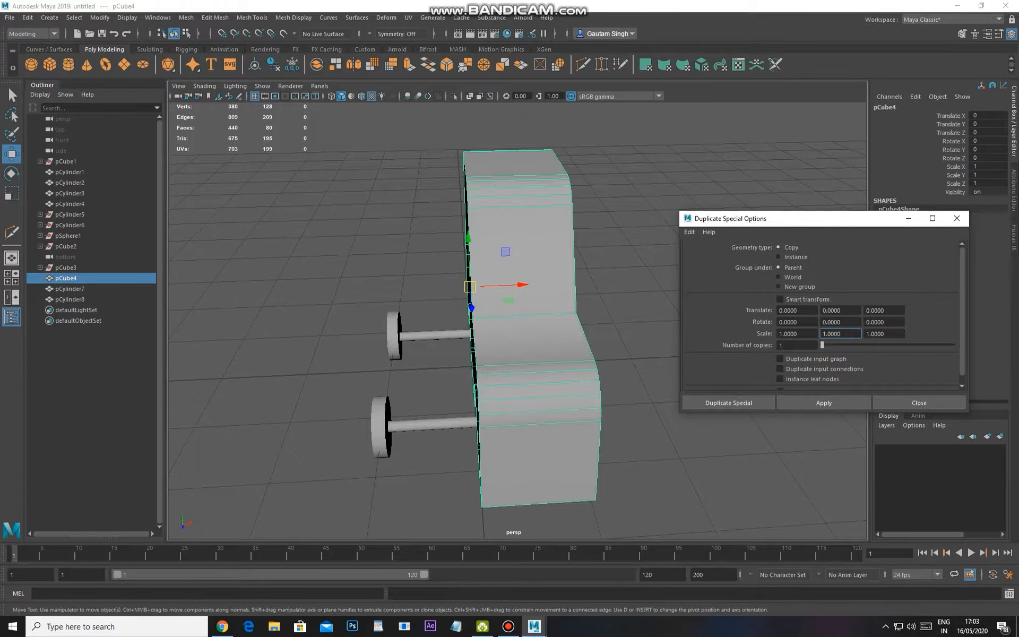
Set Scale X to -1 in the Duplicate Special options to mirror the half body across X
{"action": "key", "text": "shift+Tab"}
{"action": "left_click", "coordinate": [787, 311]}
{"action": "left_click", "coordinate": [831, 310]}
{"action": "left_click", "coordinate": [874, 310]}
{"action": "left_click", "coordinate": [787, 310]}
{"action": "left_click", "coordinate": [846, 310]}
{"action": "left_click", "coordinate": [780, 333]}
{"action": "left_click_drag", "start_coordinate": [799, 322], "coordinate": [778, 310]}
{"action": "left_click_drag", "start_coordinate": [842, 334], "coordinate": [822, 334]}
{"action": "left_click_drag", "start_coordinate": [886, 334], "coordinate": [865, 334]}
{"action": "left_click", "coordinate": [778, 334]}
{"action": "type", "text": "-"}
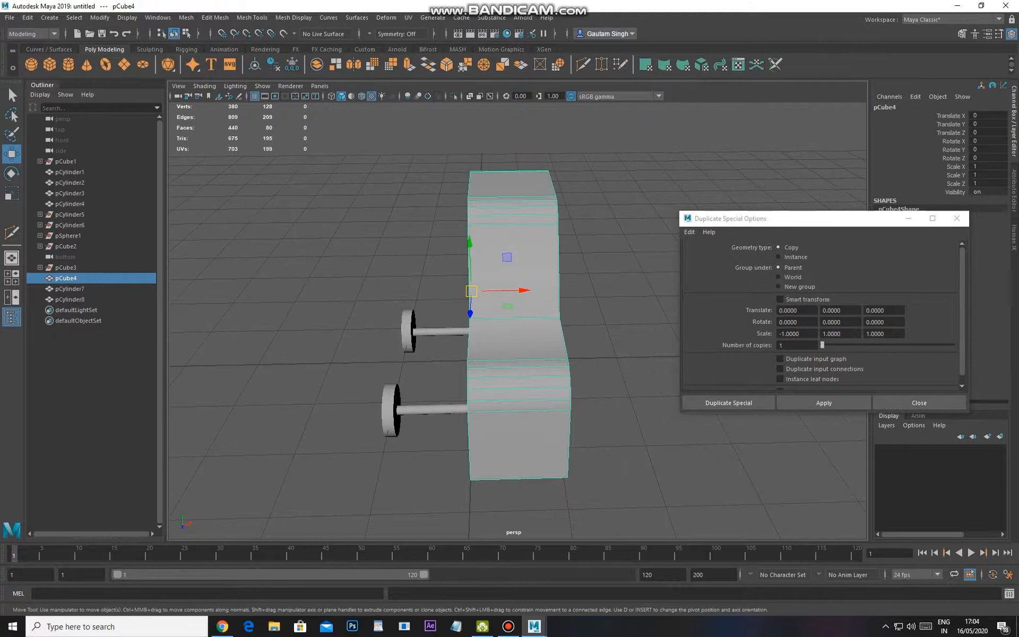
Apply Duplicate Special with Scale X -1 to the half body, inspect the mirrored result, and delete the copy
{"action": "left_click_drag", "start_coordinate": [798, 334], "coordinate": [779, 334]}
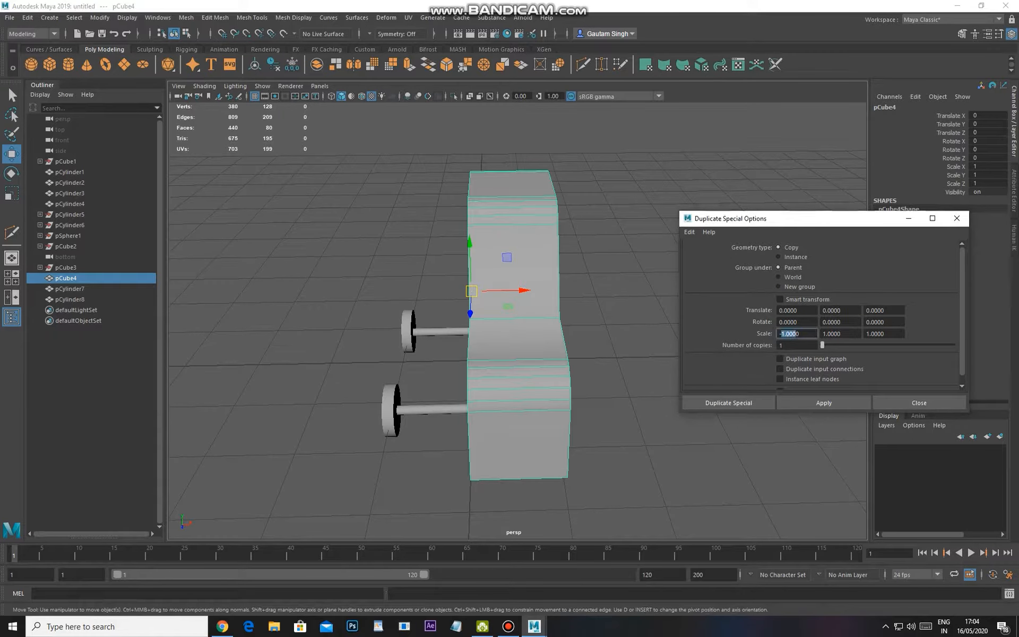
{"action": "left_click", "coordinate": [823, 402]}
{"action": "left_click_drag", "start_coordinate": [583, 318], "coordinate": [536, 345], "text": "alt"}
{"action": "left_click", "coordinate": [610, 366]}
{"action": "left_click_drag", "start_coordinate": [610, 366], "coordinate": [635, 317], "text": "alt"}
{"action": "left_click_drag", "start_coordinate": [456, 319], "coordinate": [523, 332], "text": "alt"}
{"action": "left_click", "coordinate": [552, 371]}
{"action": "key", "text": "Delete"}
Mirror the original half body again with Duplicate Special, close the options, delete the copy and return to the original half
{"action": "left_click", "coordinate": [804, 334]}
{"action": "left_click", "coordinate": [531, 321]}
{"action": "left_click", "coordinate": [824, 402]}
{"action": "left_click", "coordinate": [919, 403]}
{"action": "scroll", "coordinate": [523, 331], "scroll_direction": "up", "scroll_amount": 2}
{"action": "left_click", "coordinate": [382, 340]}
{"action": "left_click", "coordinate": [477, 297]}
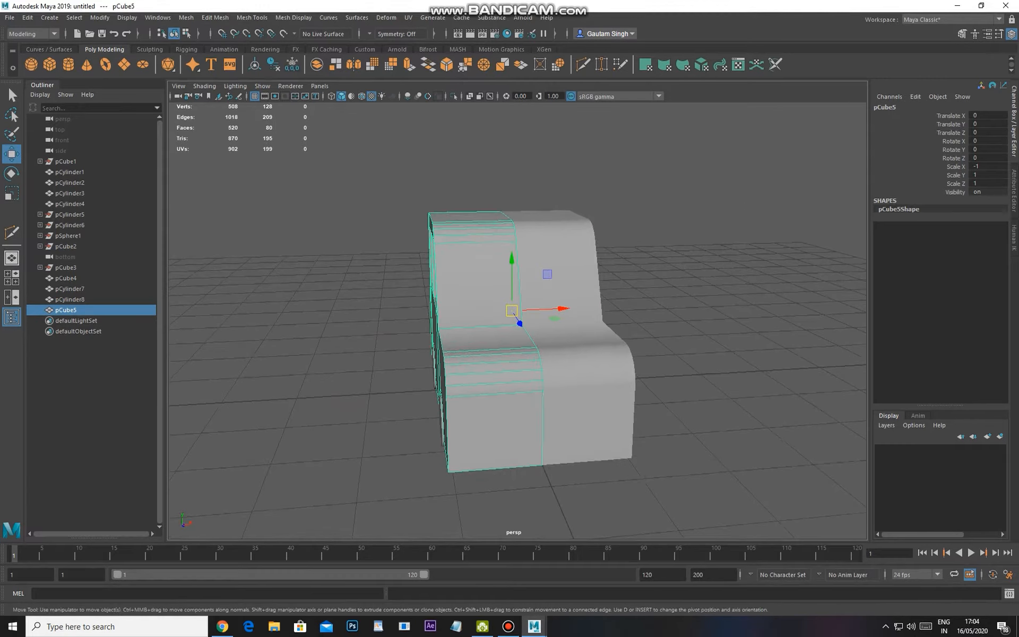
{"action": "key", "text": "Delete"}
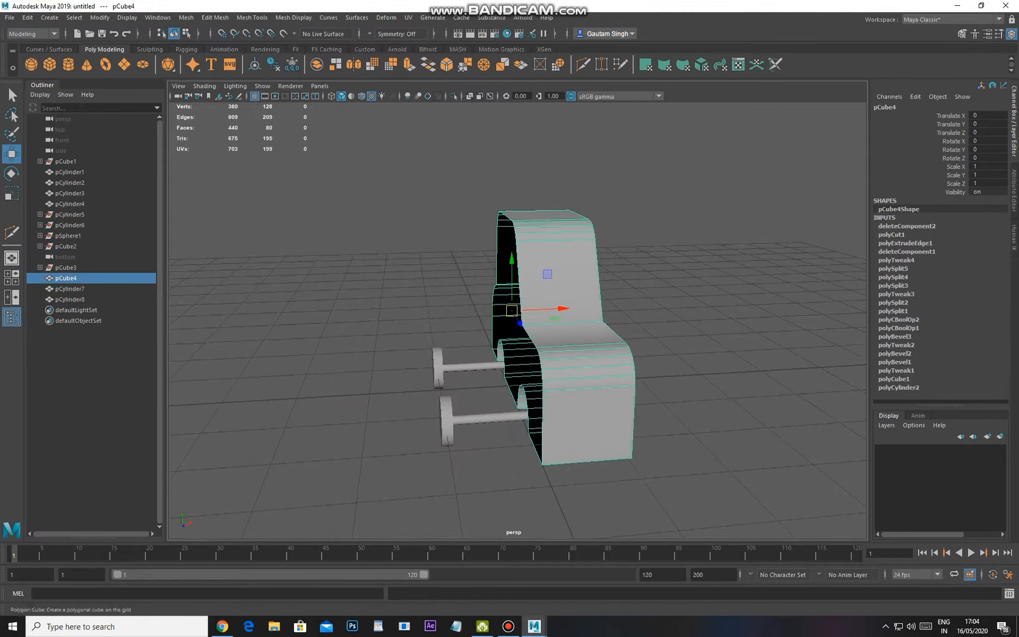
Duplicate the half body and set the copy's Scale X to -1 to complete the car
{"action": "key", "text": "ctrl+d"}
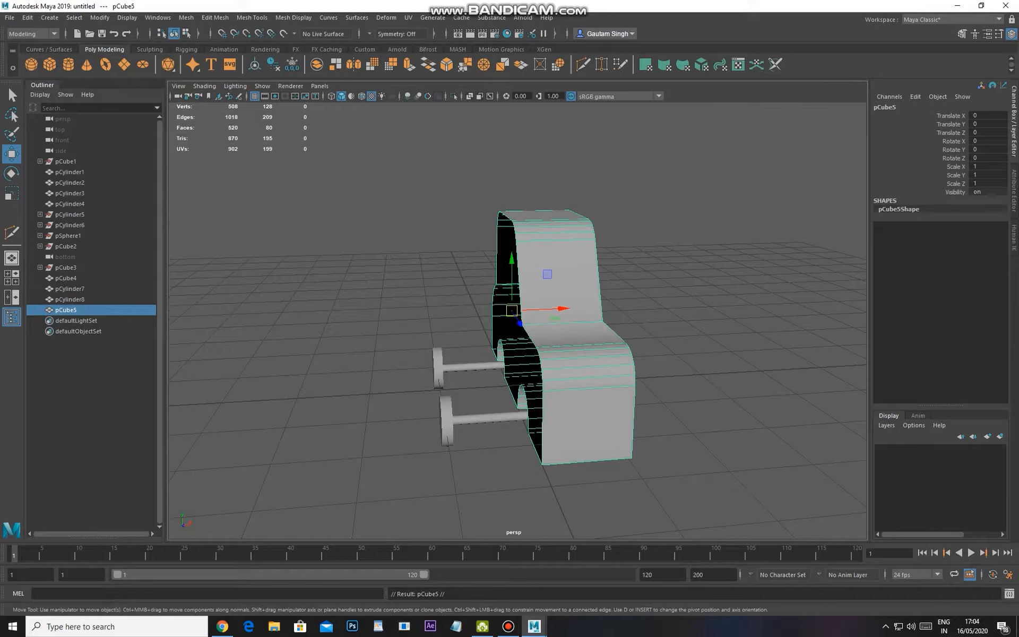
{"action": "left_click", "coordinate": [986, 166]}
{"action": "type", "text": "-1"}
{"action": "key", "text": "Return"}
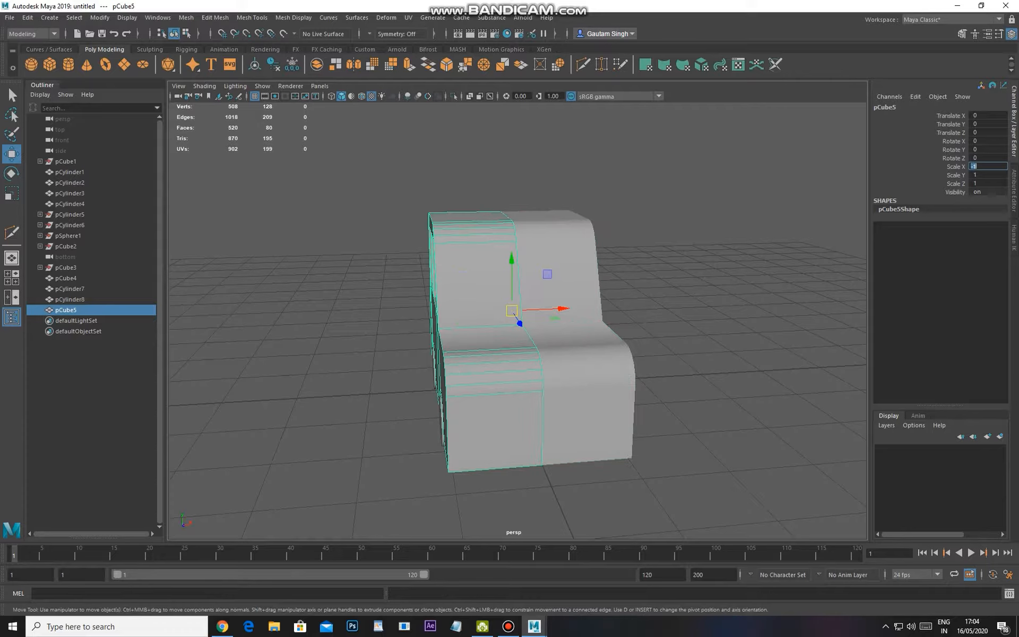
{"action": "scroll", "coordinate": [517, 339], "scroll_direction": "up", "scroll_amount": 1}
Open the Duplicate Special options and find an empty area beside the car
{"action": "left_click", "coordinate": [28, 18]}
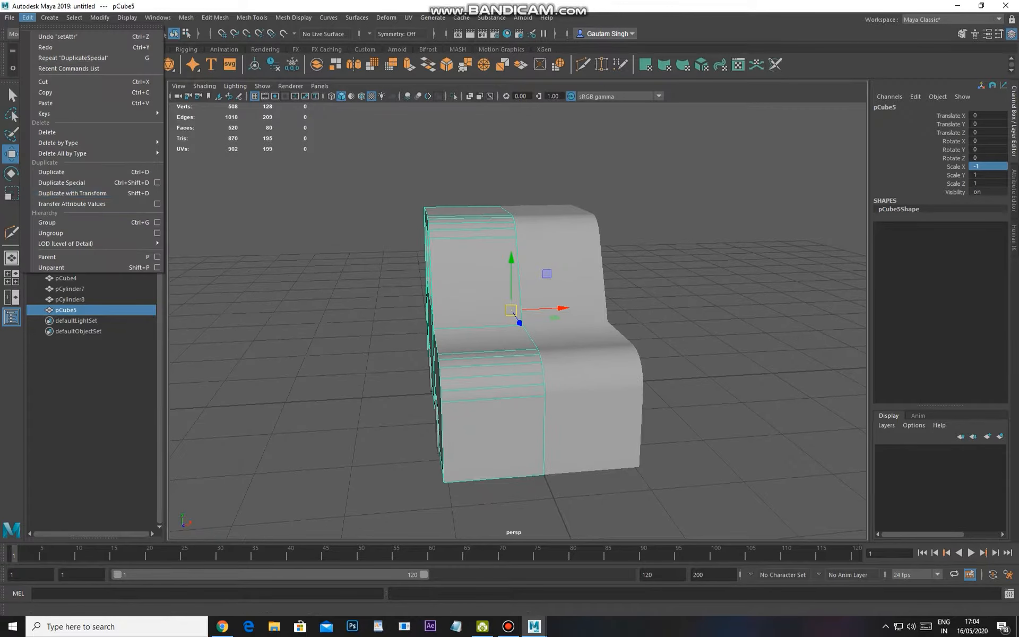
{"action": "left_click", "coordinate": [157, 182]}
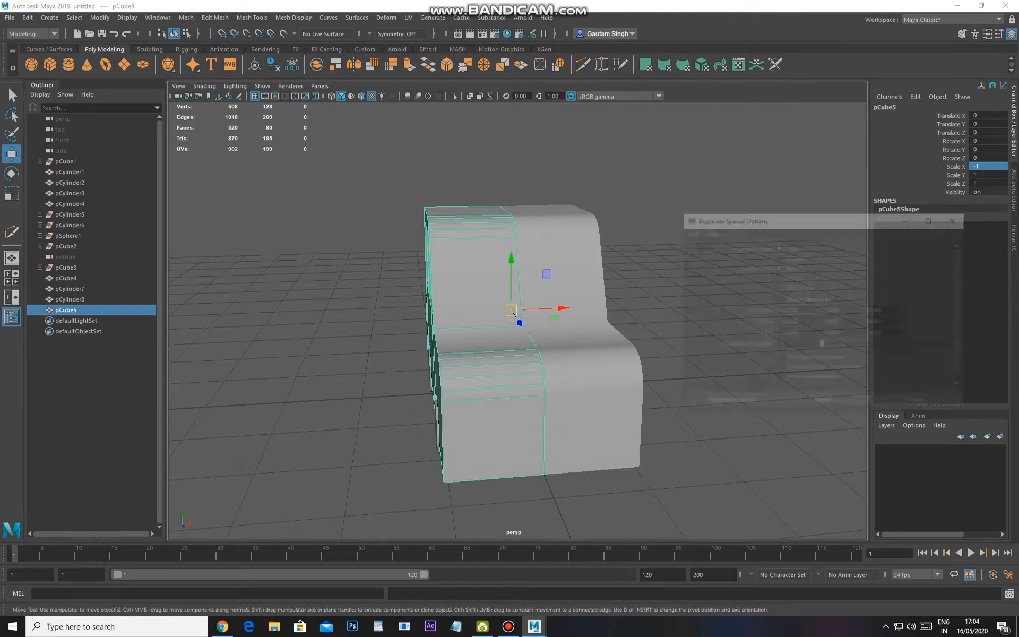
{"action": "left_click_drag", "start_coordinate": [531, 340], "coordinate": [303, 339], "text": "alt"}
{"action": "scroll", "coordinate": [302, 339], "scroll_direction": "up", "scroll_amount": 2}
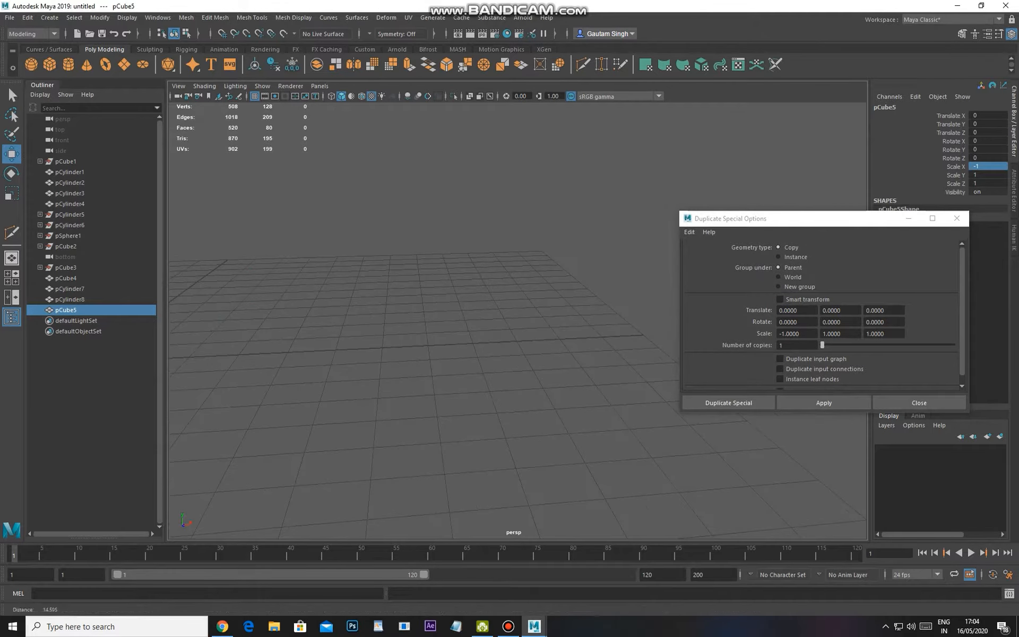
{"action": "scroll", "coordinate": [303, 339], "scroll_direction": "down", "scroll_amount": 2}
Create a flat polygon box about 5.12 × 0.62 × 1.88 and move it to about X 8.21, Y 0.31, Z 5.18
{"action": "left_click", "coordinate": [50, 65]}
{"action": "left_click_drag", "start_coordinate": [378, 459], "coordinate": [504, 380]}
{"action": "key", "text": "w"}
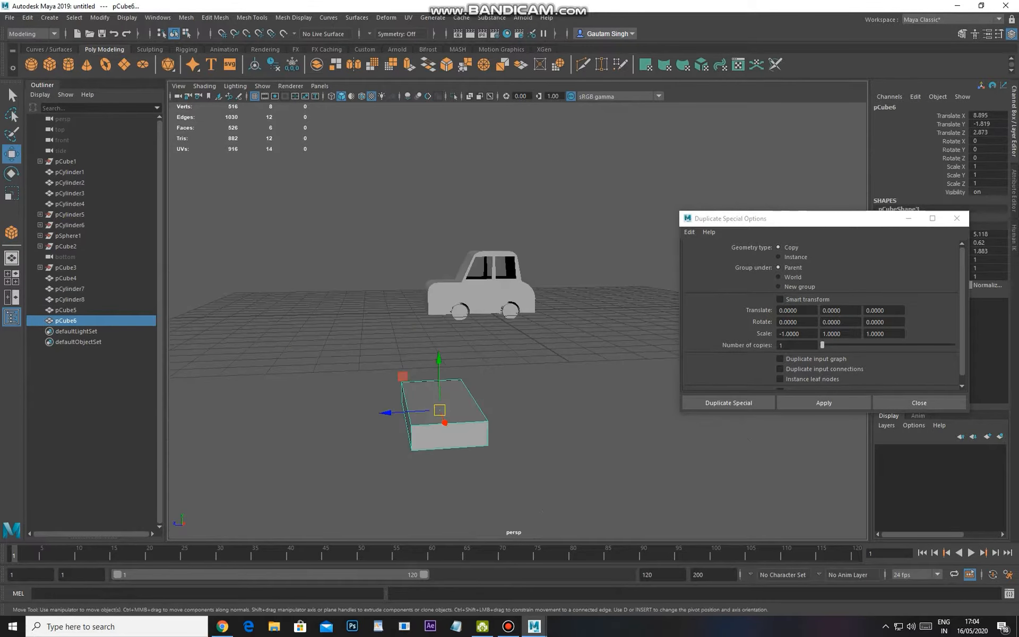
{"action": "left_click_drag", "start_coordinate": [440, 410], "coordinate": [345, 334]}
{"action": "left_click_drag", "start_coordinate": [345, 334], "coordinate": [373, 384], "text": "alt"}
{"action": "middle_click_drag", "start_coordinate": [373, 385], "coordinate": [308, 372], "text": "alt"}
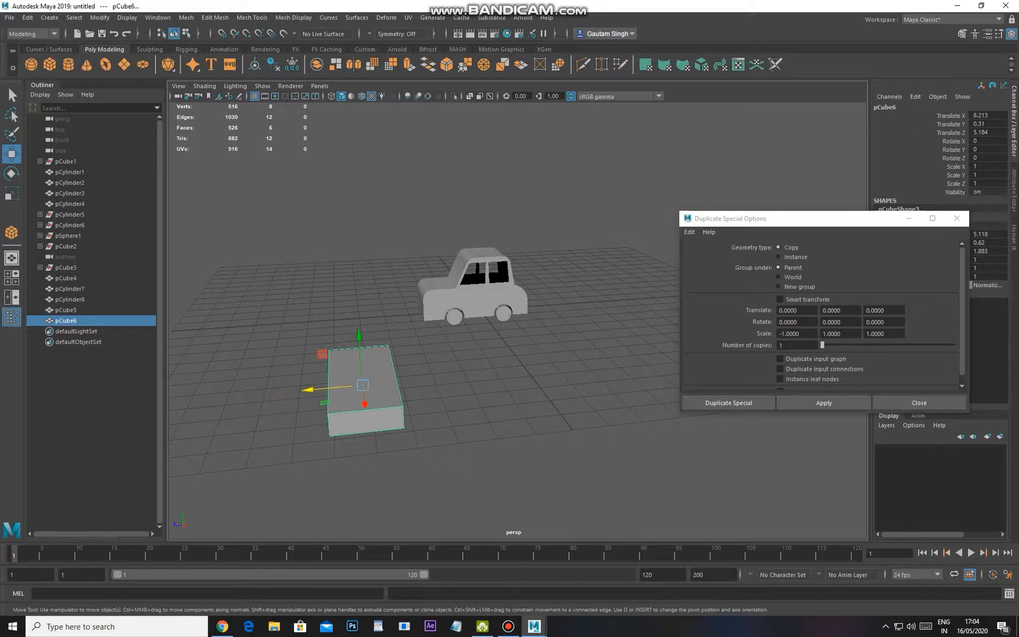
Try repositioning the flat box's pivot freely, then undo the pivot changes
{"action": "key", "text": "d"}
{"action": "mouse_move", "coordinate": [363, 385]}
{"action": "left_mouse_down"}
{"action": "mouse_move", "coordinate": [496, 372]}
{"action": "mouse_move", "coordinate": [346, 385]}
{"action": "mouse_move", "coordinate": [351, 356]}
{"action": "mouse_move", "coordinate": [359, 401]}
{"action": "left_mouse_up"}
{"action": "key", "text": "ctrl+z"}
{"action": "key", "text": "d"}
{"action": "left_click", "coordinate": [340, 423]}
{"action": "key", "text": "ctrl+z"}
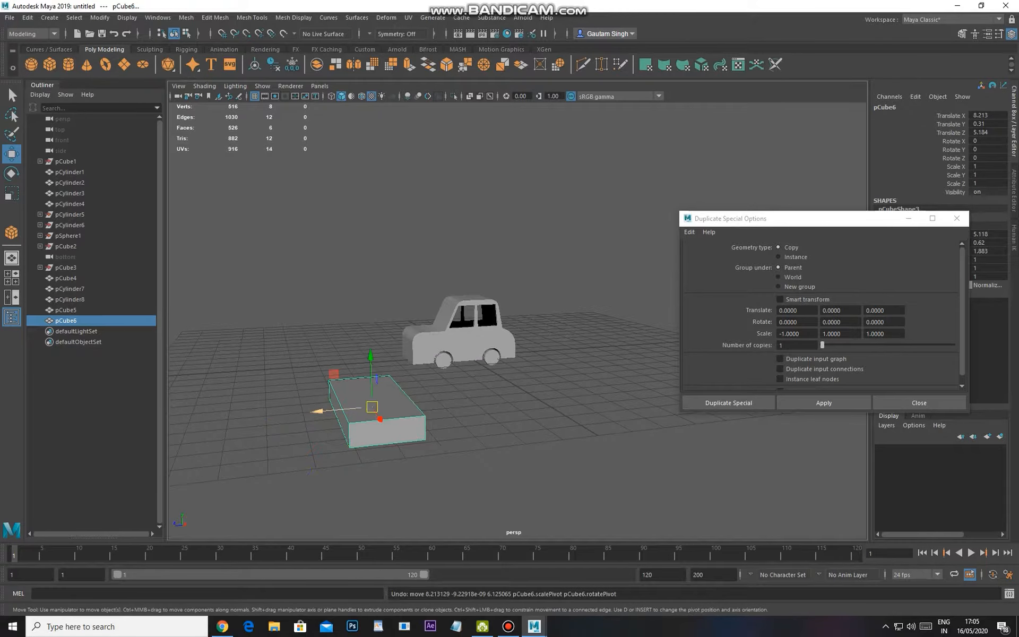
Move the box's pivot along Z and down to its lower long edge
{"action": "key", "text": "d"}
{"action": "left_click_drag", "start_coordinate": [318, 412], "coordinate": [286, 414]}
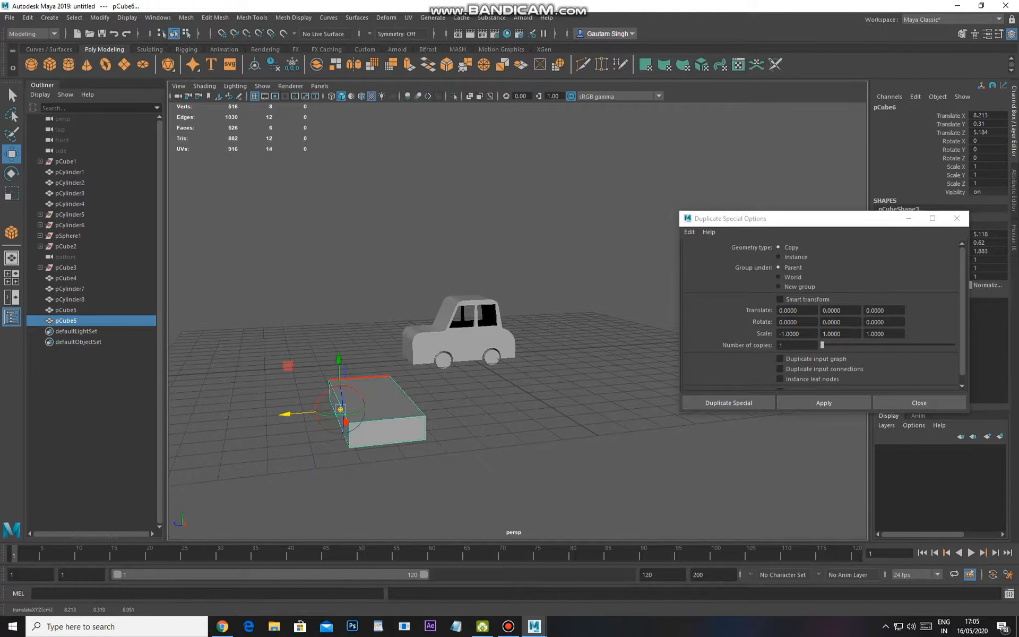
{"action": "left_click_drag", "start_coordinate": [339, 358], "coordinate": [366, 379]}
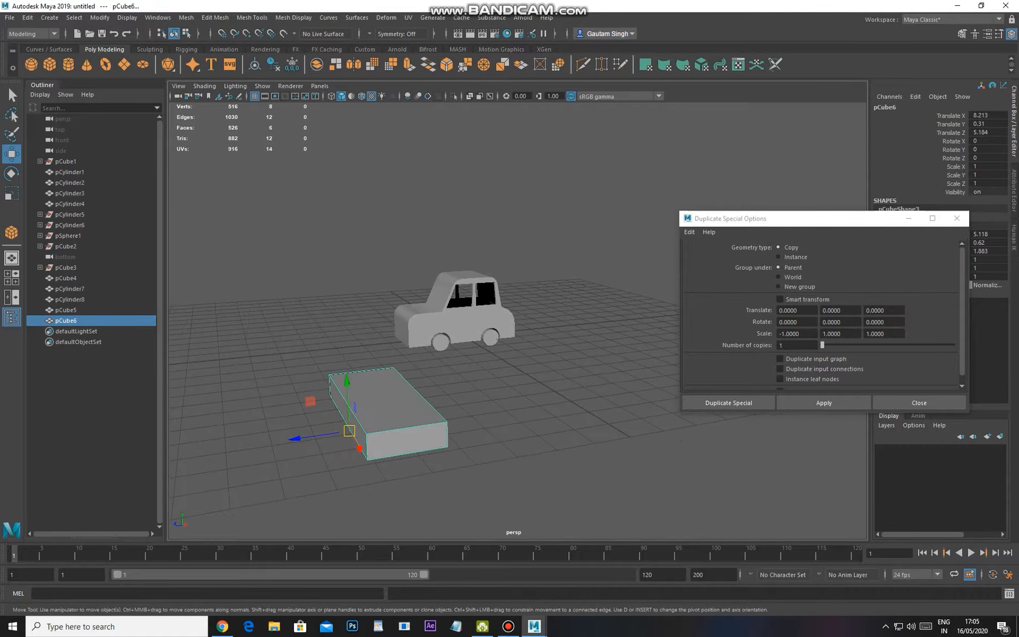
Duplicate the box and place the copy as a second stair step at about Translate Y 0.894 and Translate Z 3.3
{"action": "key", "text": "ctrl+d"}
{"action": "left_click_drag", "start_coordinate": [295, 438], "coordinate": [367, 428]}
{"action": "mouse_move", "coordinate": [419, 370]}
{"action": "left_mouse_down"}
{"action": "mouse_move", "coordinate": [418, 340]}
{"action": "mouse_move", "coordinate": [418, 349]}
{"action": "mouse_move", "coordinate": [382, 337]}
{"action": "mouse_move", "coordinate": [404, 337]}
{"action": "mouse_move", "coordinate": [405, 362]}
{"action": "left_mouse_up"}
Reset the Duplicate Special options so that Scale X is 1
{"action": "left_click", "coordinate": [784, 333]}
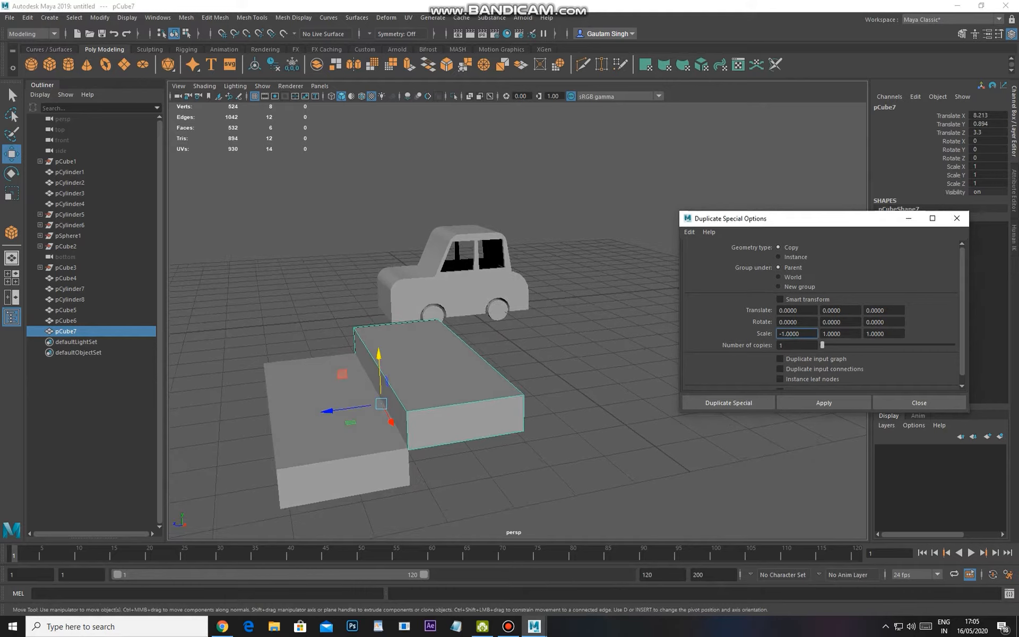
{"action": "left_click_drag", "start_coordinate": [530, 371], "coordinate": [535, 352], "text": "alt"}
{"action": "left_click", "coordinate": [689, 232]}
{"action": "left_click", "coordinate": [713, 243]}
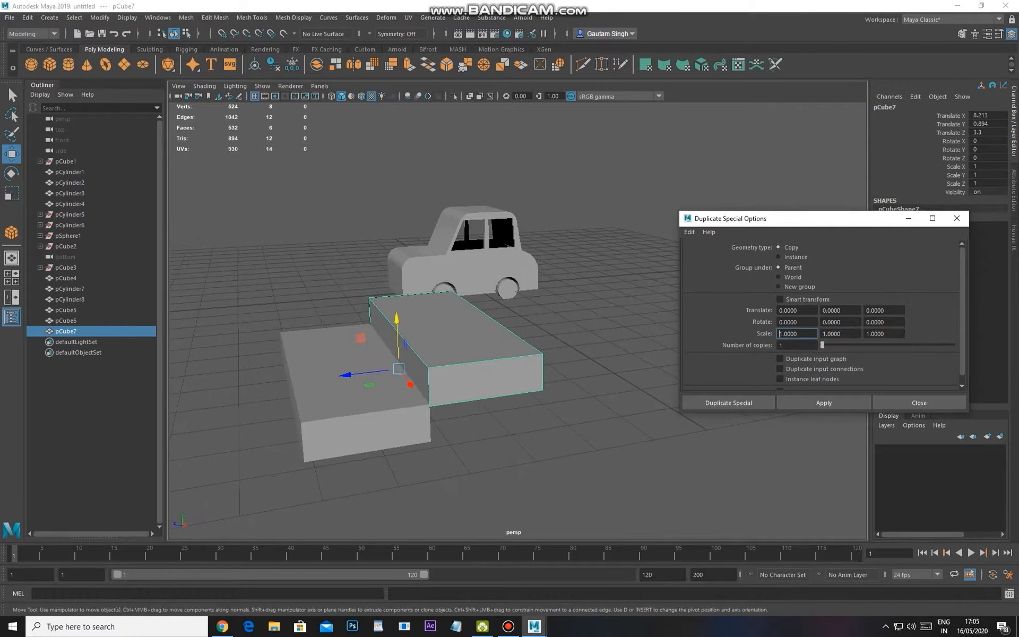
{"action": "scroll", "coordinate": [517, 339], "scroll_direction": "up", "scroll_amount": 2}
Set the Duplicate Special Translate X to 8.213 and Translate Y to 0.894, matching the second step's channel values
{"action": "double_click", "coordinate": [982, 115]}
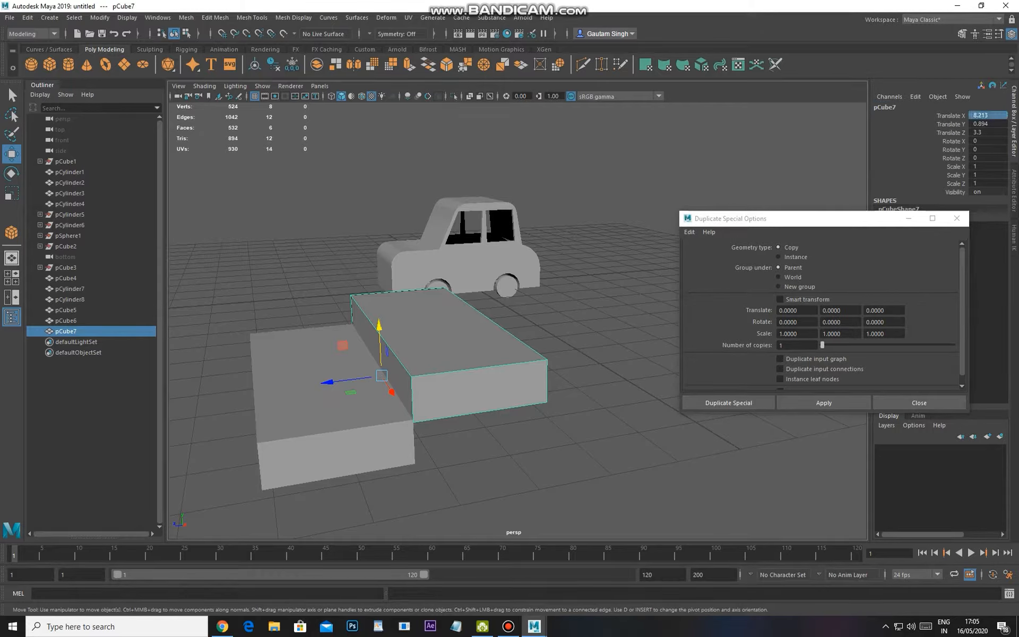
{"action": "left_click_drag", "start_coordinate": [802, 310], "coordinate": [778, 310]}
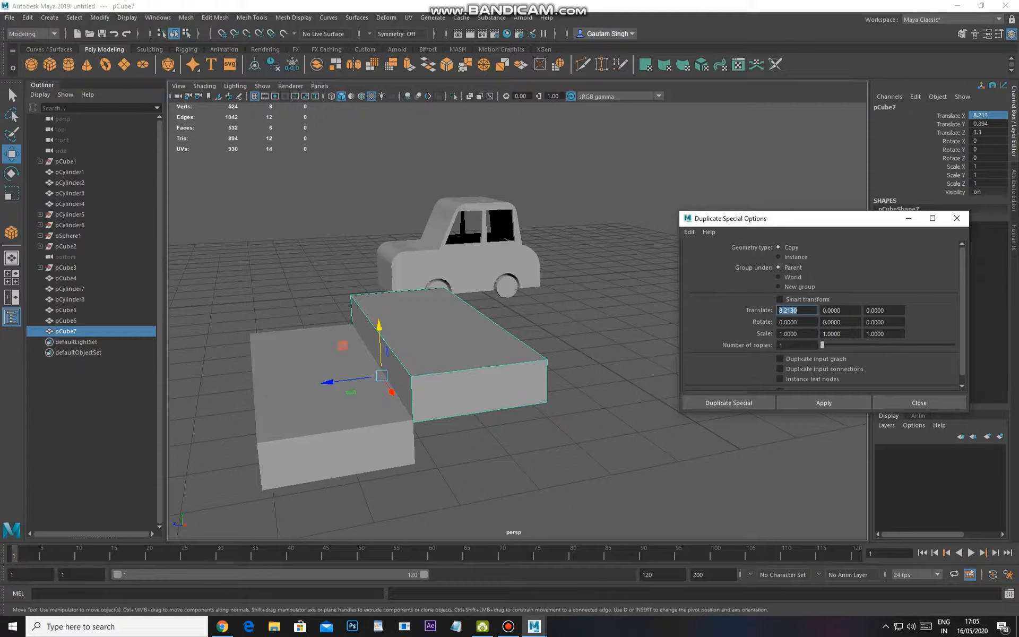
{"action": "left_click", "coordinate": [989, 124]}
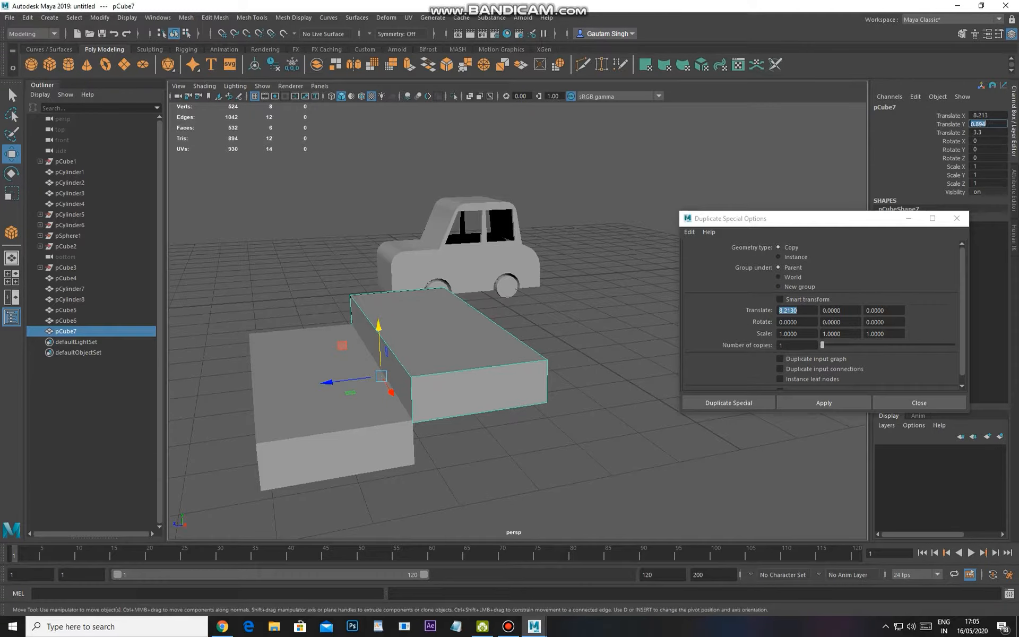
{"action": "left_click", "coordinate": [842, 310]}
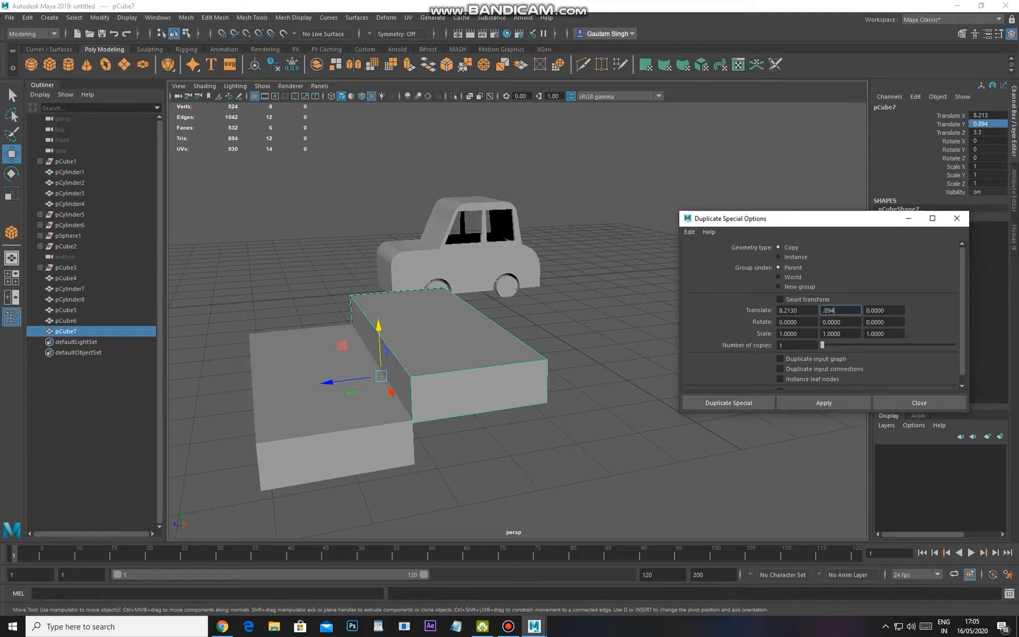
{"action": "scroll", "coordinate": [477, 361], "scroll_direction": "down", "scroll_amount": 2}
{"action": "left_click_drag", "start_coordinate": [477, 361], "coordinate": [491, 353], "text": "alt"}
{"action": "middle_click_drag", "start_coordinate": [491, 353], "coordinate": [482, 375], "text": "alt"}
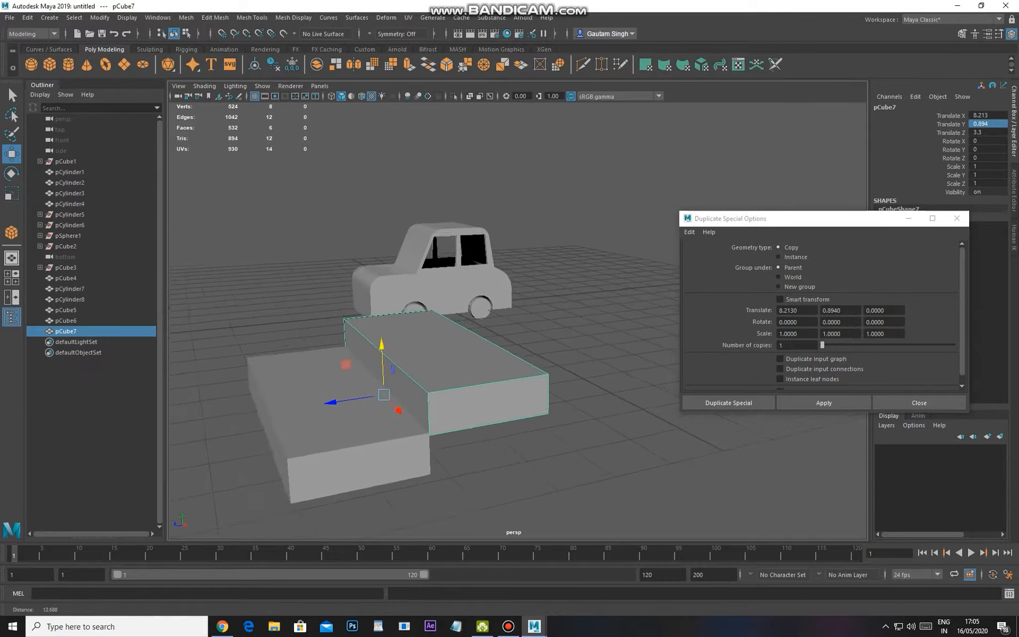
{"action": "scroll", "coordinate": [482, 375], "scroll_direction": "down", "scroll_amount": 2}
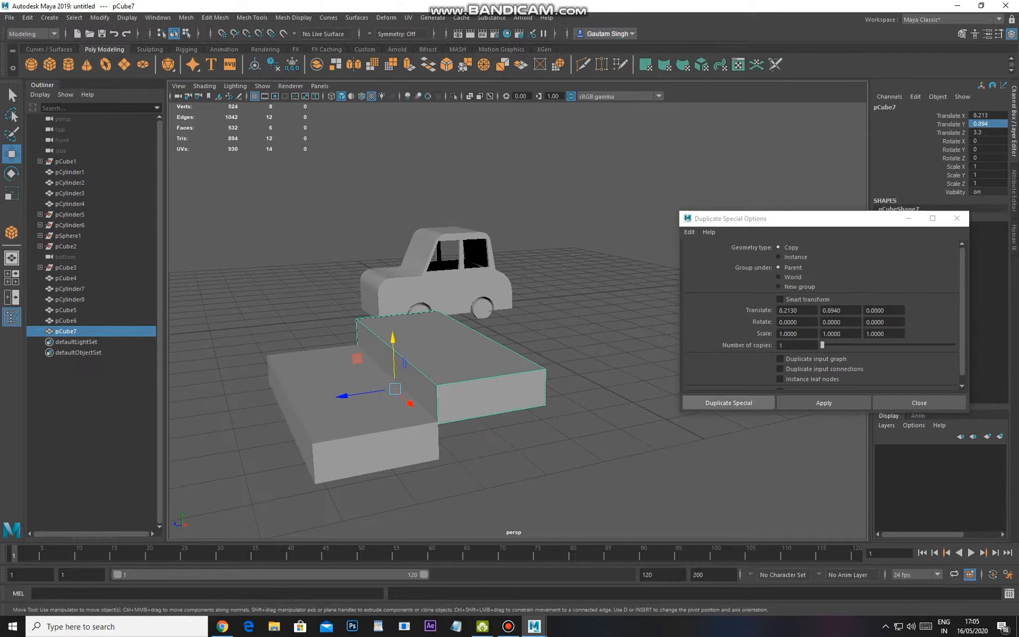
Try duplicating the second step with the X and Y offsets, inspect where the copy lands, then undo it
{"action": "left_click", "coordinate": [819, 403]}
{"action": "left_click_drag", "start_coordinate": [589, 393], "coordinate": [632, 411], "text": "alt"}
{"action": "middle_click_drag", "start_coordinate": [632, 411], "coordinate": [456, 345], "text": "alt"}
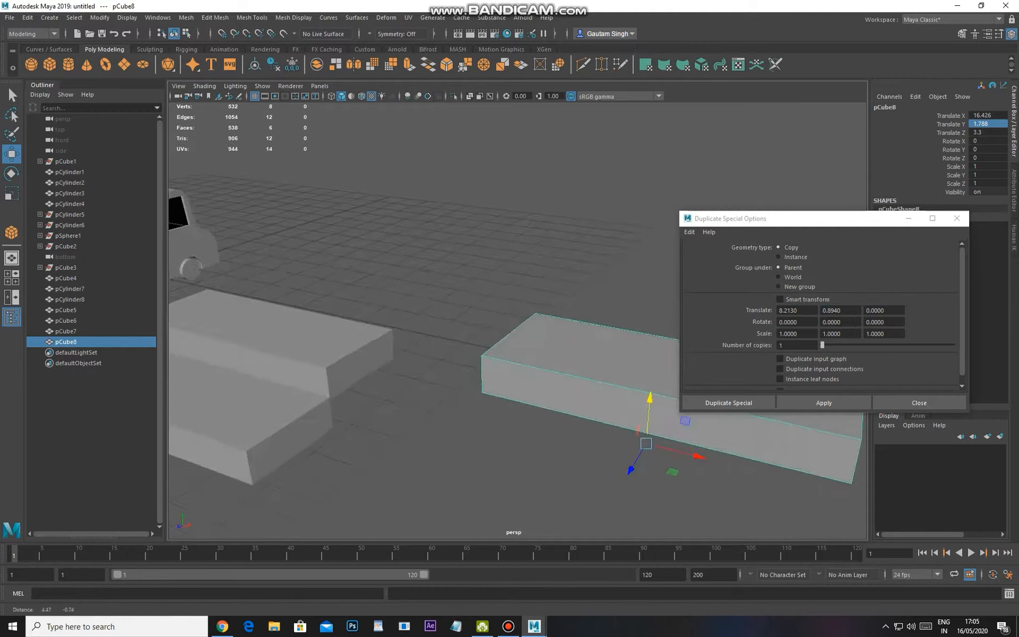
{"action": "left_click_drag", "start_coordinate": [456, 345], "coordinate": [424, 390], "text": "alt"}
{"action": "middle_click_drag", "start_coordinate": [425, 390], "coordinate": [496, 393], "text": "alt"}
{"action": "left_click_drag", "start_coordinate": [496, 393], "coordinate": [503, 399], "text": "alt"}
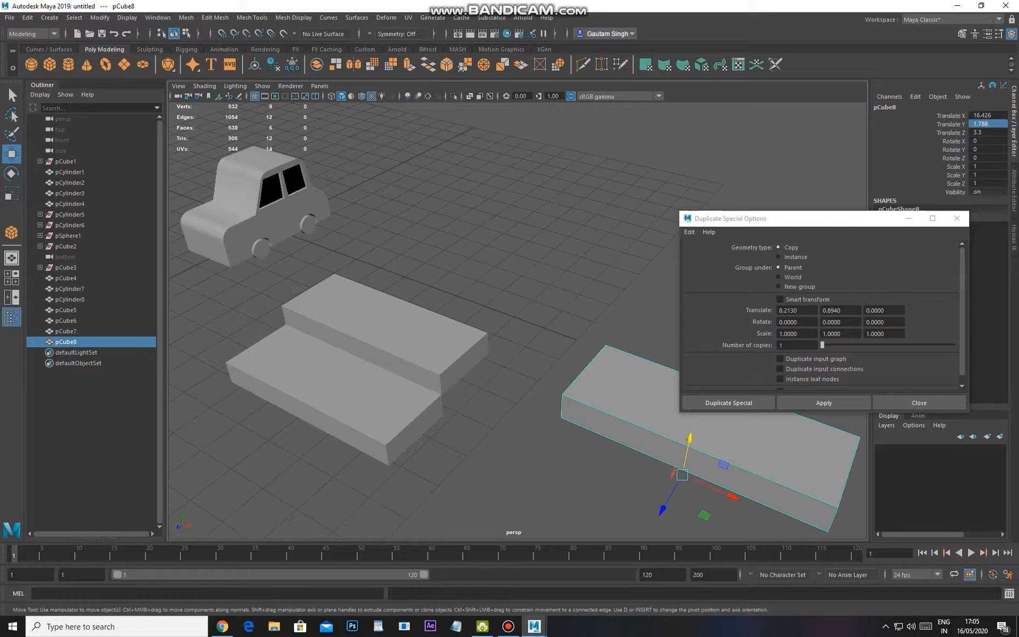
{"action": "key", "text": "ctrl+z"}
{"action": "left_click_drag", "start_coordinate": [509, 371], "coordinate": [390, 355], "text": "alt"}
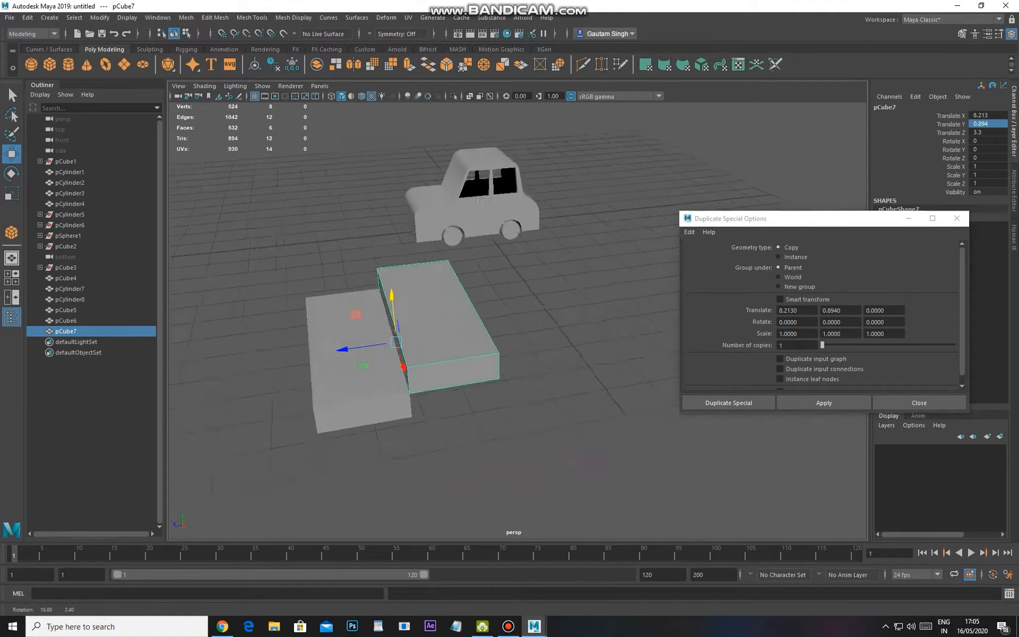
{"action": "scroll", "coordinate": [390, 355], "scroll_direction": "up", "scroll_amount": 2}
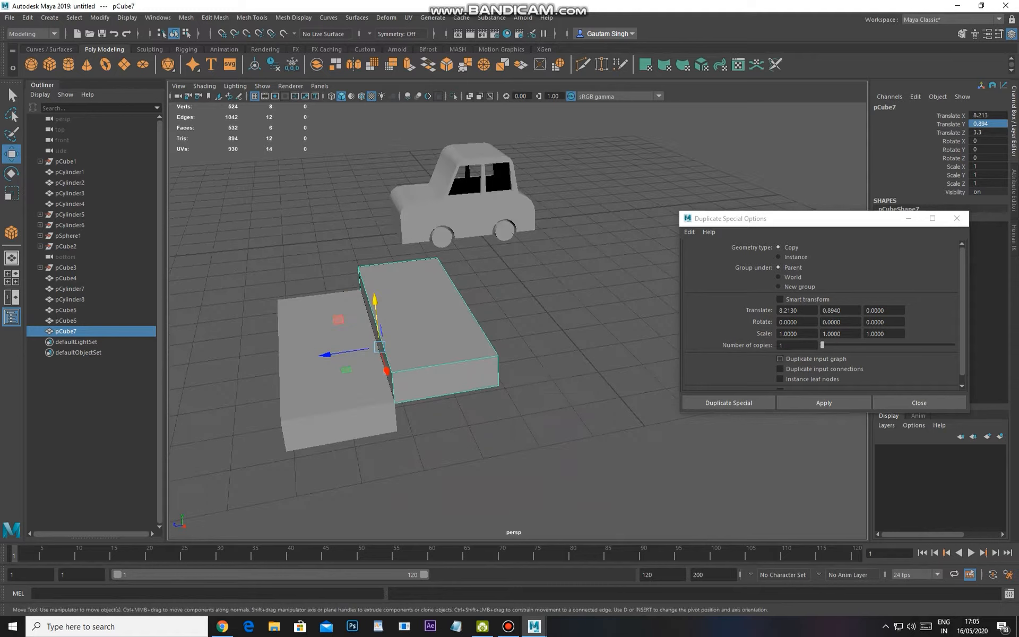
Set the Duplicate Special Translate Z to 3.3, try duplicating the second step, then undo the resulting copy
{"action": "left_click_drag", "start_coordinate": [888, 311], "coordinate": [864, 310]}
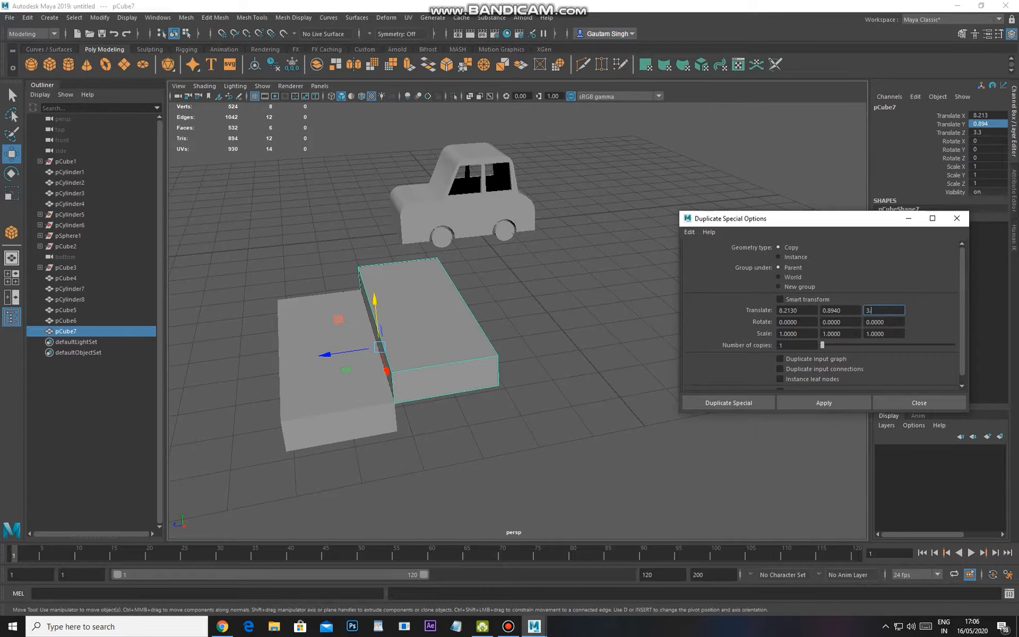
{"action": "key", "text": "Return"}
{"action": "left_click_drag", "start_coordinate": [467, 340], "coordinate": [616, 353], "text": "alt"}
{"action": "left_click", "coordinate": [824, 403]}
{"action": "scroll", "coordinate": [518, 328], "scroll_direction": "down", "scroll_amount": 5}
{"action": "middle_click_drag", "start_coordinate": [615, 353], "coordinate": [403, 313], "text": "alt"}
{"action": "left_click_drag", "start_coordinate": [403, 313], "coordinate": [440, 408], "text": "alt"}
{"action": "key", "text": "ctrl+z"}
{"action": "key", "text": "ctrl+z"}
{"action": "key", "text": "ctrl+z"}
{"action": "key", "text": "ctrl+z"}
{"action": "key", "text": "ctrl+z"}
{"action": "key", "text": "ctrl+z"}
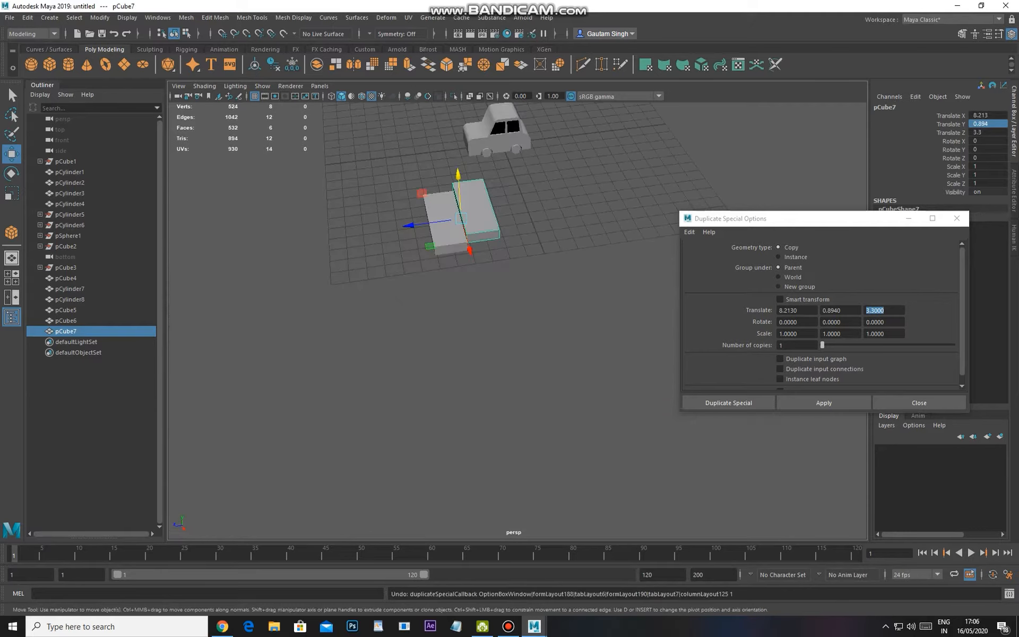
Reset the Duplicate Special options to their defaults and delete the second stair step
{"action": "left_click_drag", "start_coordinate": [441, 360], "coordinate": [435, 297], "text": "alt"}
{"action": "scroll", "coordinate": [451, 319], "scroll_direction": "up", "scroll_amount": 3}
{"action": "middle_click_drag", "start_coordinate": [435, 297], "coordinate": [480, 355], "text": "alt"}
{"action": "scroll", "coordinate": [478, 340], "scroll_direction": "up", "scroll_amount": 1}
{"action": "left_click", "coordinate": [689, 232]}
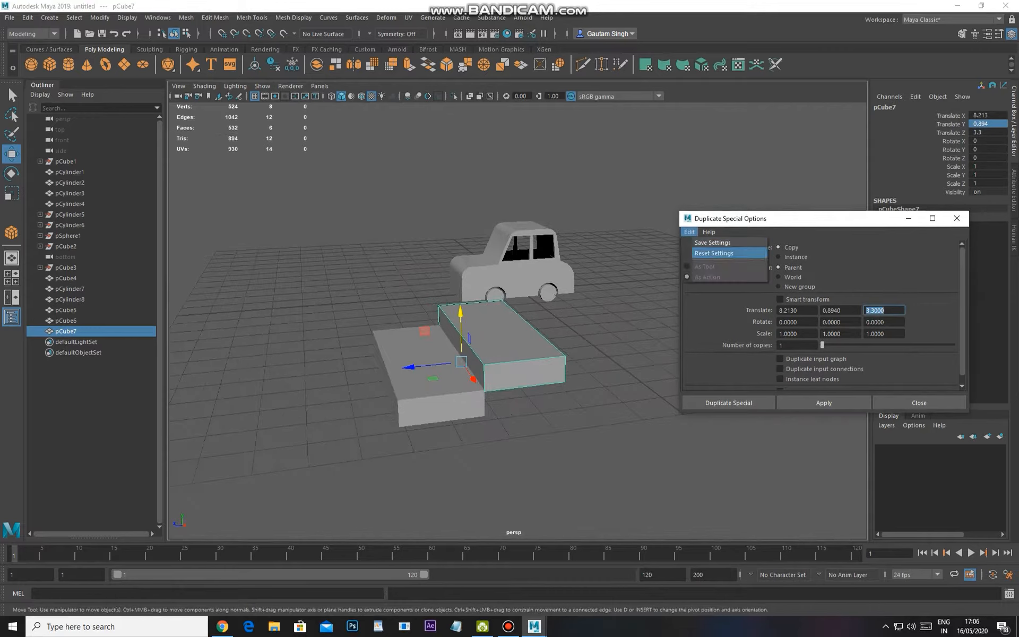
{"action": "left_click", "coordinate": [712, 253]}
{"action": "middle_click_drag", "start_coordinate": [531, 323], "coordinate": [527, 334], "text": "alt"}
{"action": "left_click_drag", "start_coordinate": [527, 333], "coordinate": [500, 341], "text": "alt"}
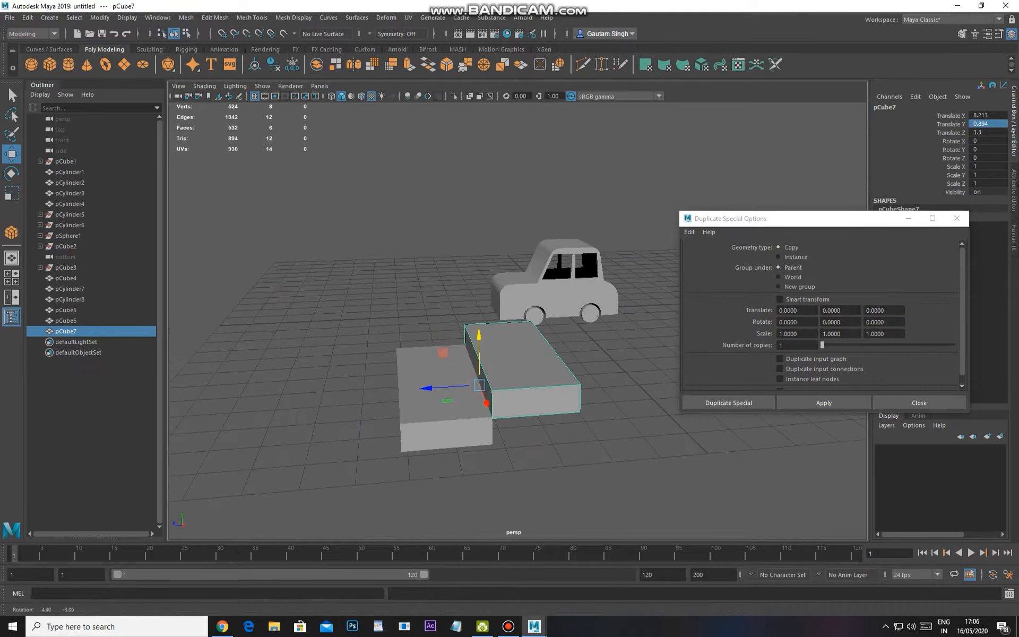
{"action": "key", "text": "Delete"}
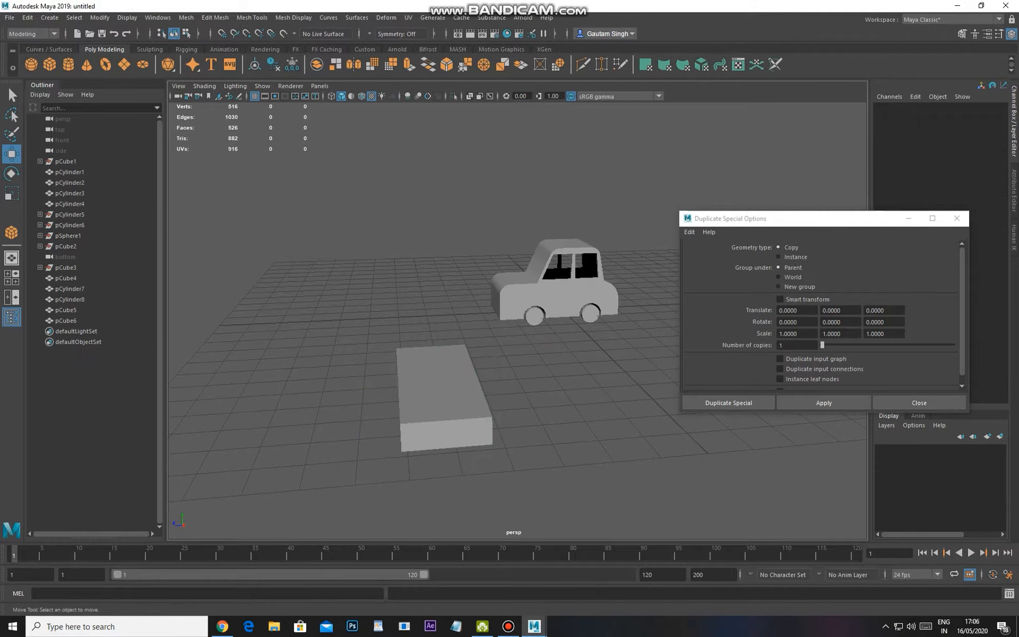
Select the remaining box, frame it in the side view, and center its pivot
{"action": "left_click", "coordinate": [415, 402]}
{"action": "key", "text": "space"}
{"action": "left_click_drag", "start_coordinate": [415, 402], "coordinate": [467, 402]}
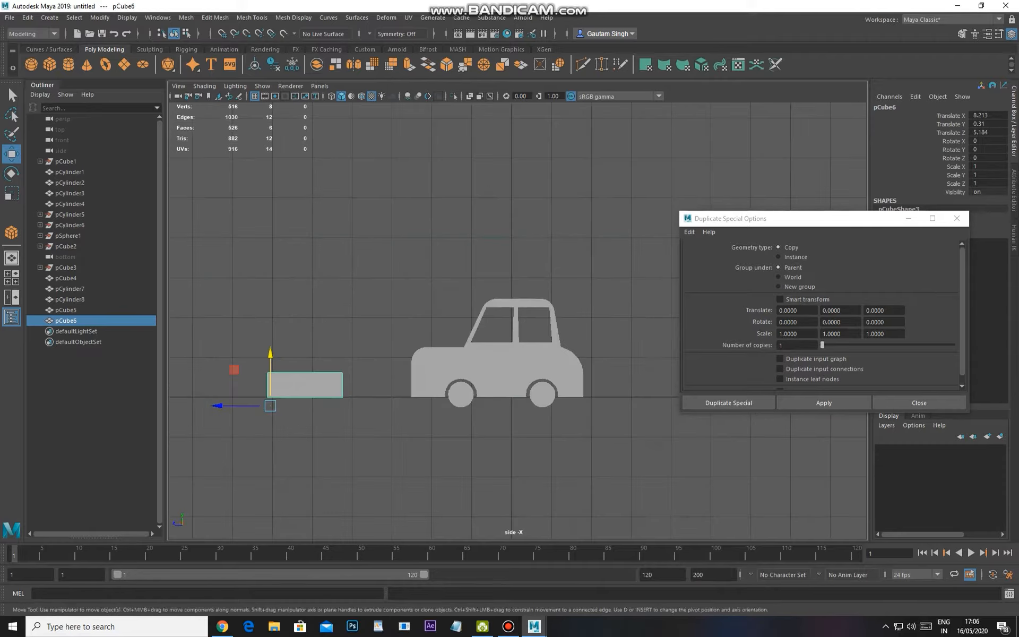
{"action": "key", "text": "f"}
{"action": "mouse_move", "coordinate": [467, 402]}
{"action": "right_mouse_down", "text": "alt"}
{"action": "mouse_move", "coordinate": [443, 402]}
{"action": "mouse_move", "coordinate": [466, 403]}
{"action": "right_mouse_up", "text": "alt"}
{"action": "middle_click_drag", "start_coordinate": [466, 402], "coordinate": [423, 428], "text": "alt"}
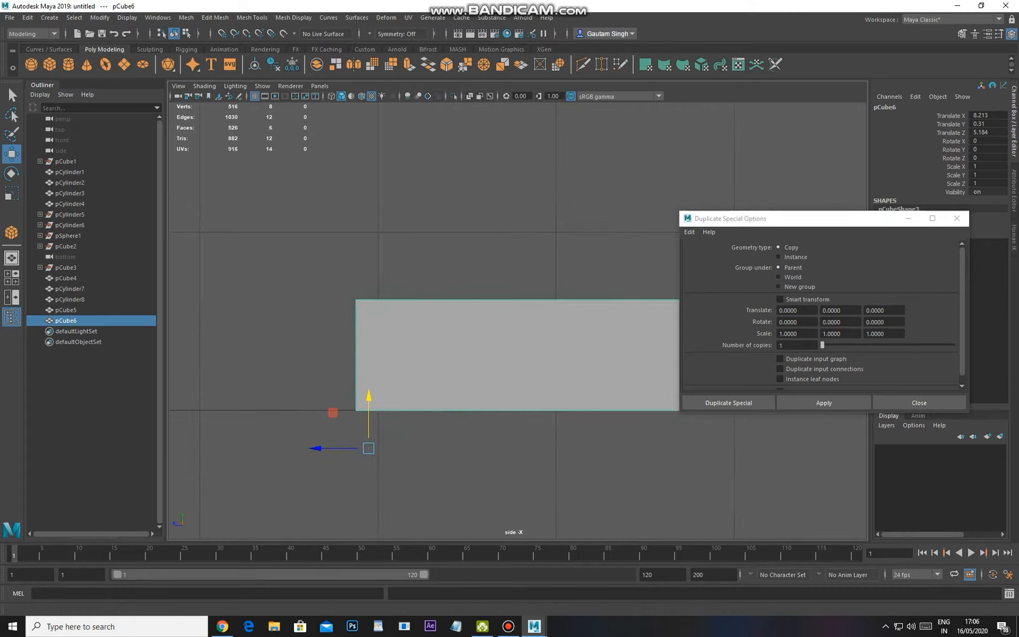
{"action": "left_click", "coordinate": [50, 18]}
{"action": "mouse_move", "coordinate": [99, 17]}
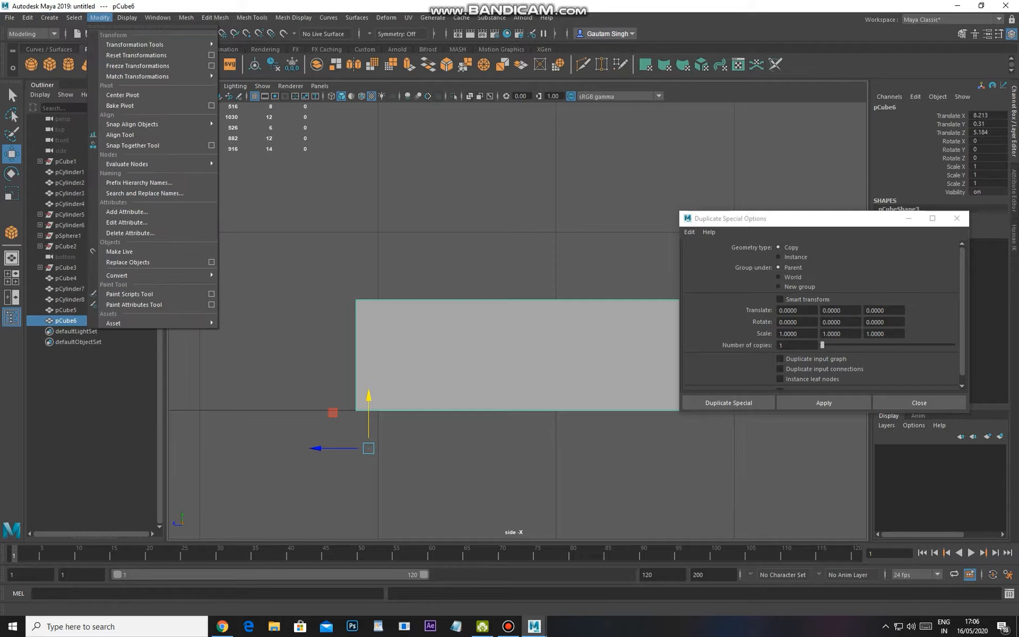
{"action": "left_click", "coordinate": [123, 95]}
Duplicate the box and raise the copy to about 0.92 in Translate Y in the side view
{"action": "middle_click_drag", "start_coordinate": [478, 339], "coordinate": [376, 382], "text": "alt"}
{"action": "mouse_move", "coordinate": [375, 382]}
{"action": "right_mouse_down", "text": "alt"}
{"action": "mouse_move", "coordinate": [356, 382]}
{"action": "mouse_move", "coordinate": [366, 382]}
{"action": "right_mouse_up", "text": "alt"}
{"action": "middle_click_drag", "start_coordinate": [366, 382], "coordinate": [373, 393], "text": "alt"}
{"action": "key", "text": "ctrl+d"}
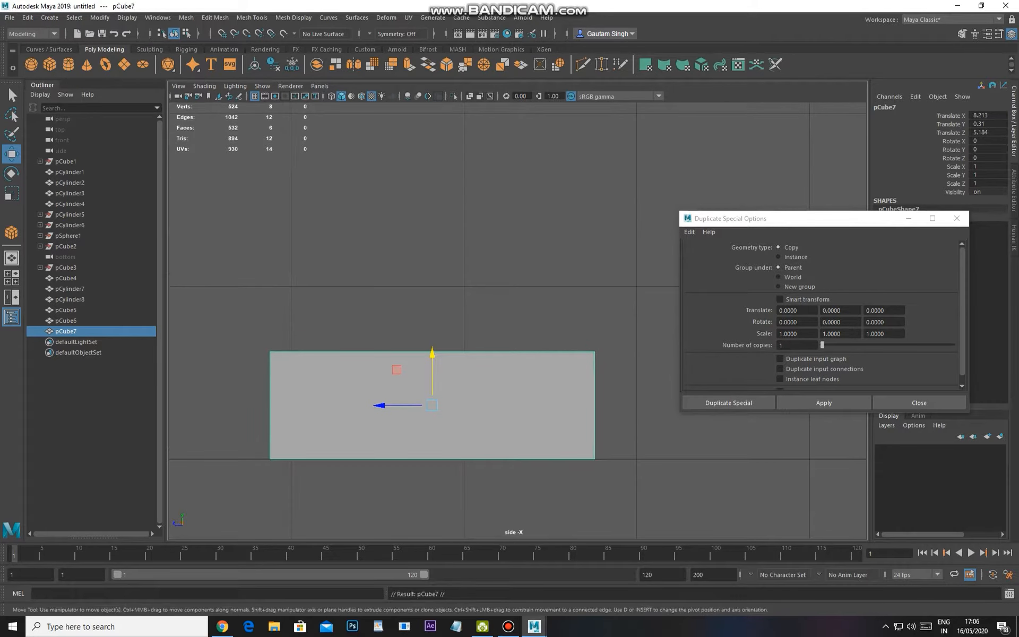
{"action": "left_click_drag", "start_coordinate": [432, 377], "coordinate": [432, 272]}
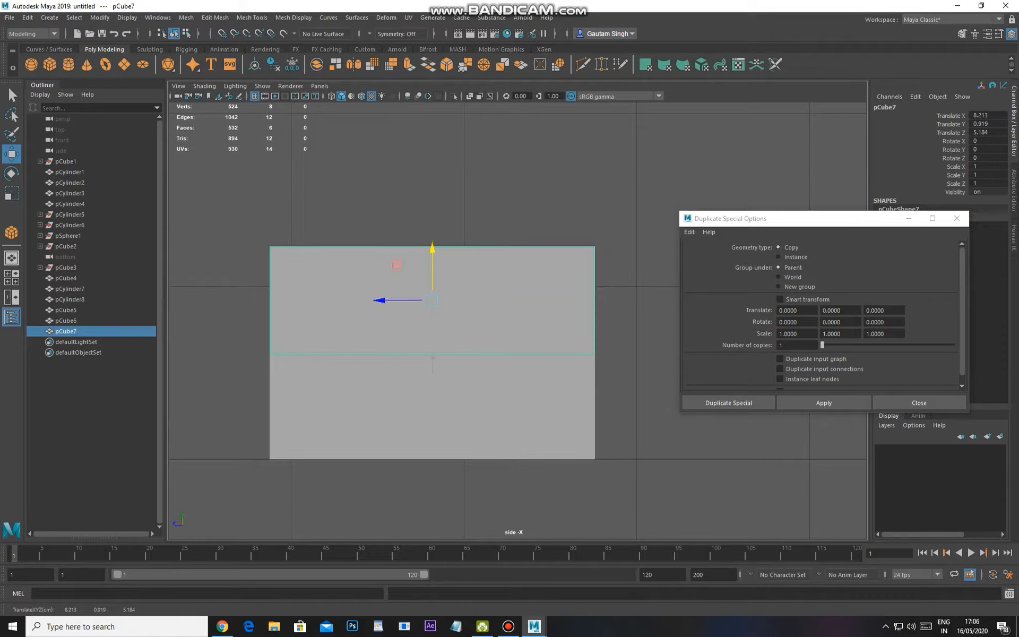
Set both the Duplicate Special Translate Y and the raised copy's Translate Y to 1
{"action": "left_click", "coordinate": [986, 124]}
{"action": "left_click", "coordinate": [844, 310]}
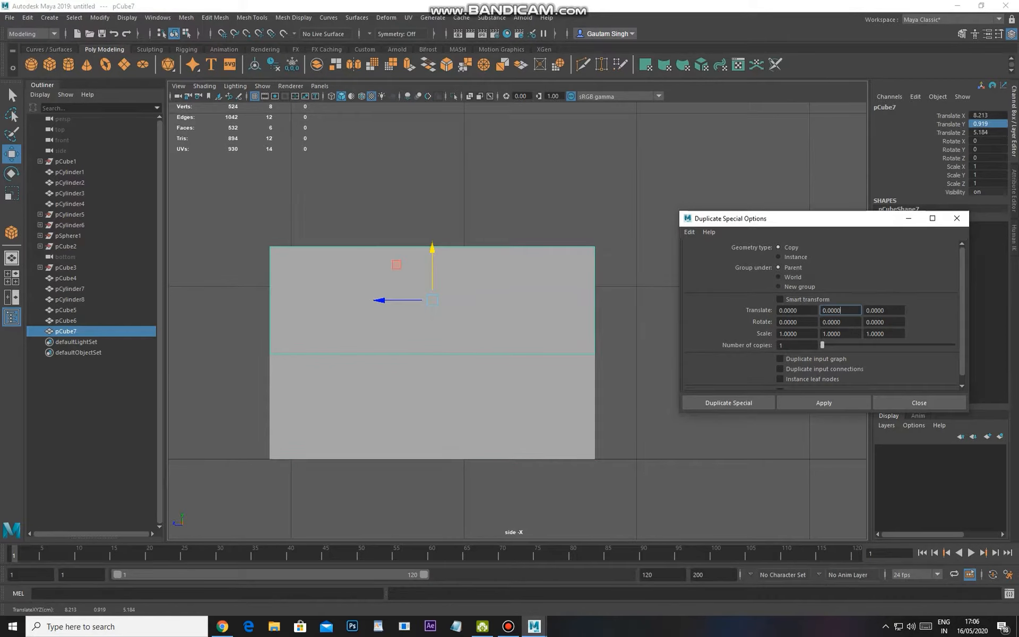
{"action": "scroll", "coordinate": [517, 321], "scroll_direction": "up", "scroll_amount": 1}
{"action": "left_click", "coordinate": [986, 123]}
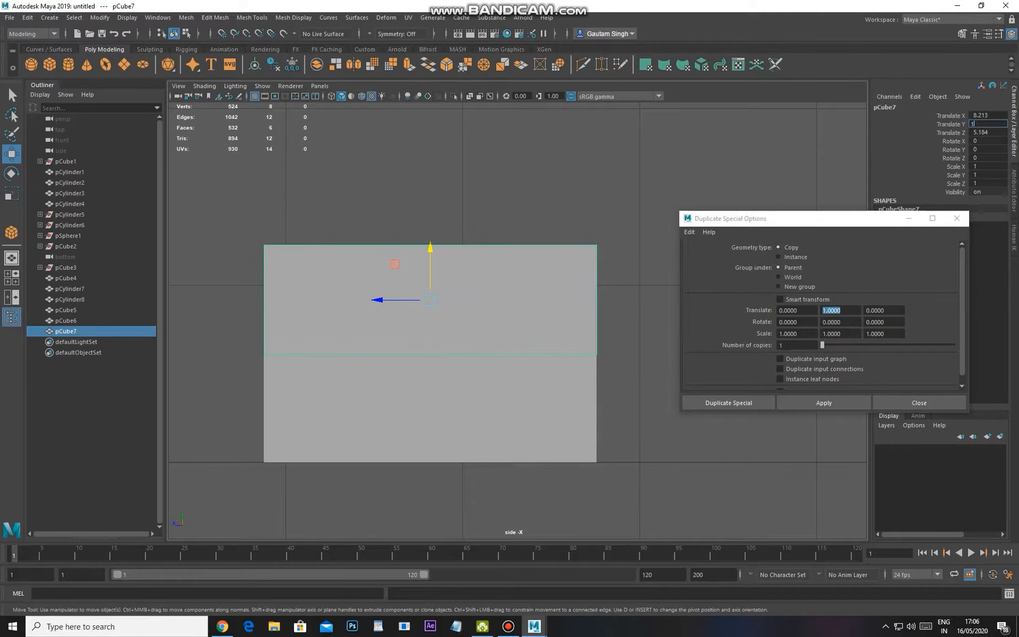
{"action": "type", "text": "1"}
{"action": "key", "text": "Return"}
{"action": "scroll", "coordinate": [519, 317], "scroll_direction": "up", "scroll_amount": 1}
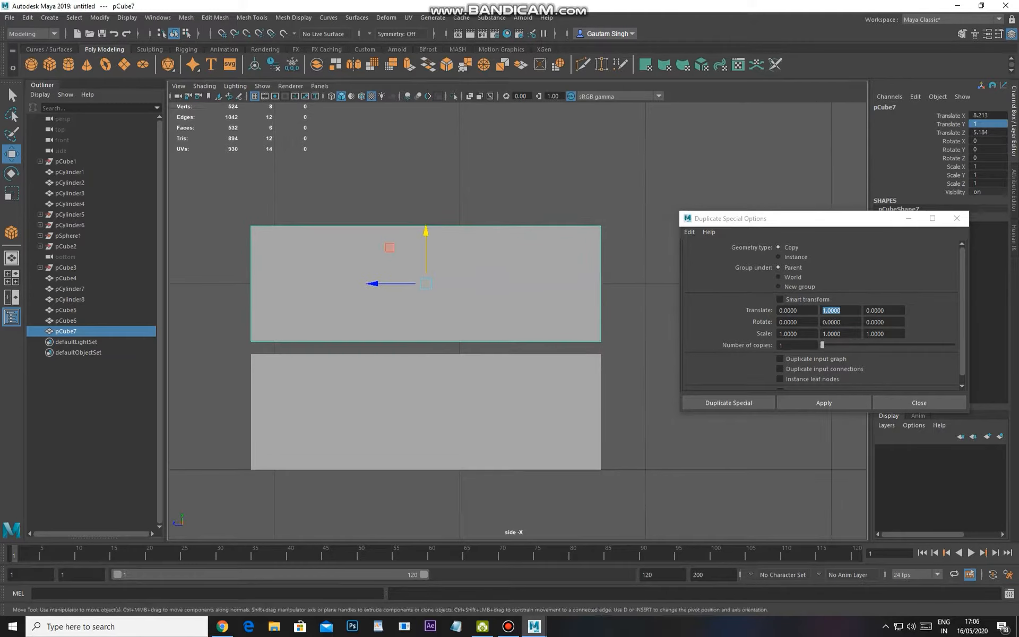
Try deleting the raised copy and selecting the original box, then undo back to the copy
{"action": "key", "text": "Delete"}
{"action": "left_click", "coordinate": [425, 412]}
{"action": "scroll", "coordinate": [426, 412], "scroll_direction": "down", "scroll_amount": 5}
{"action": "key", "text": "ctrl+z"}
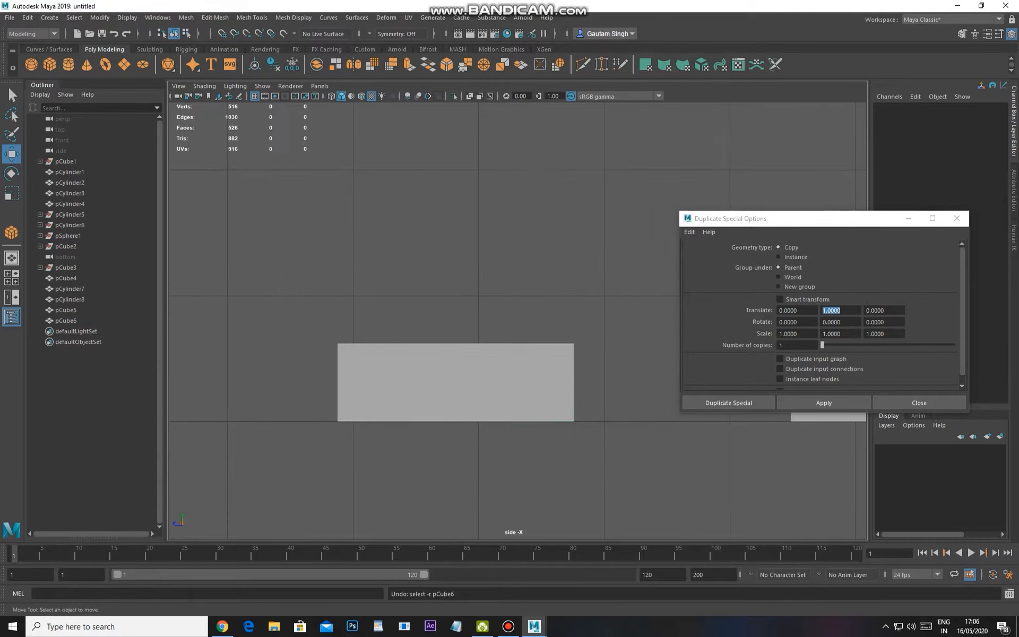
{"action": "middle_click_drag", "start_coordinate": [425, 412], "coordinate": [420, 422], "text": "alt"}
{"action": "key", "text": "ctrl+z"}
Slide the raised copy along Z to about 3.31 so it clears the original box, then delete it
{"action": "left_click_drag", "start_coordinate": [420, 306], "coordinate": [654, 306]}
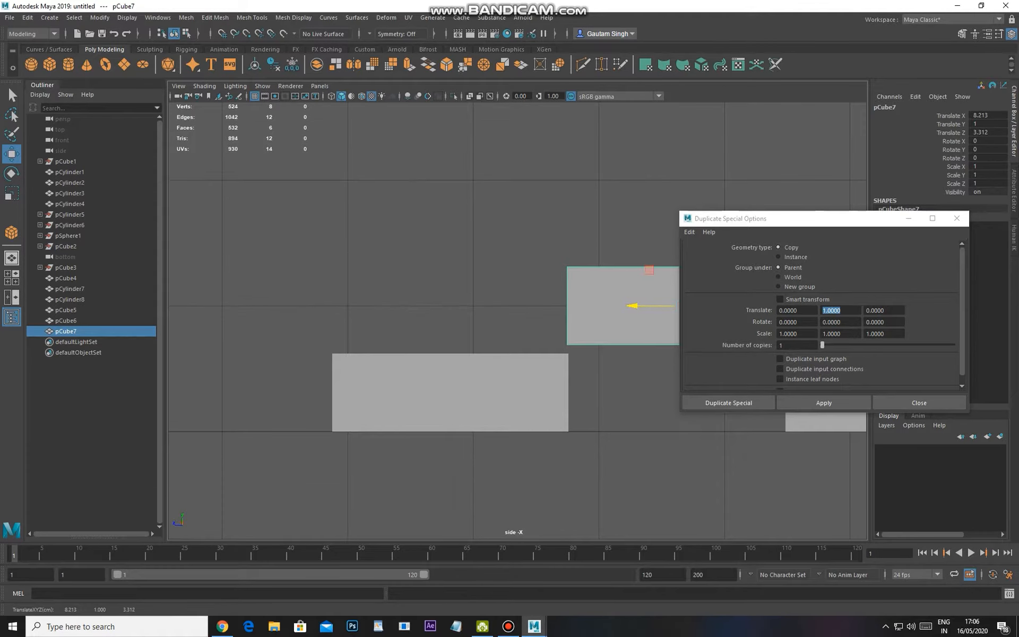
{"action": "left_click", "coordinate": [988, 133]}
{"action": "middle_click_drag", "start_coordinate": [631, 223], "coordinate": [558, 237], "text": "alt"}
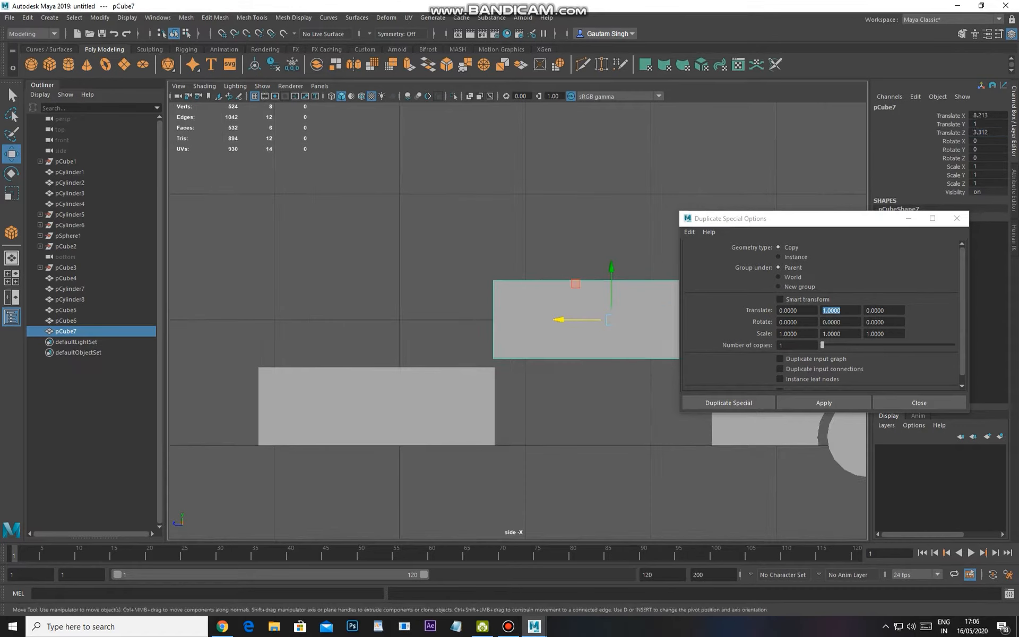
{"action": "key", "text": "Delete"}
Set the Duplicate Special Translate Z to 3.3, try duplicating the original box, then undo the copy
{"action": "key", "text": "Tab"}
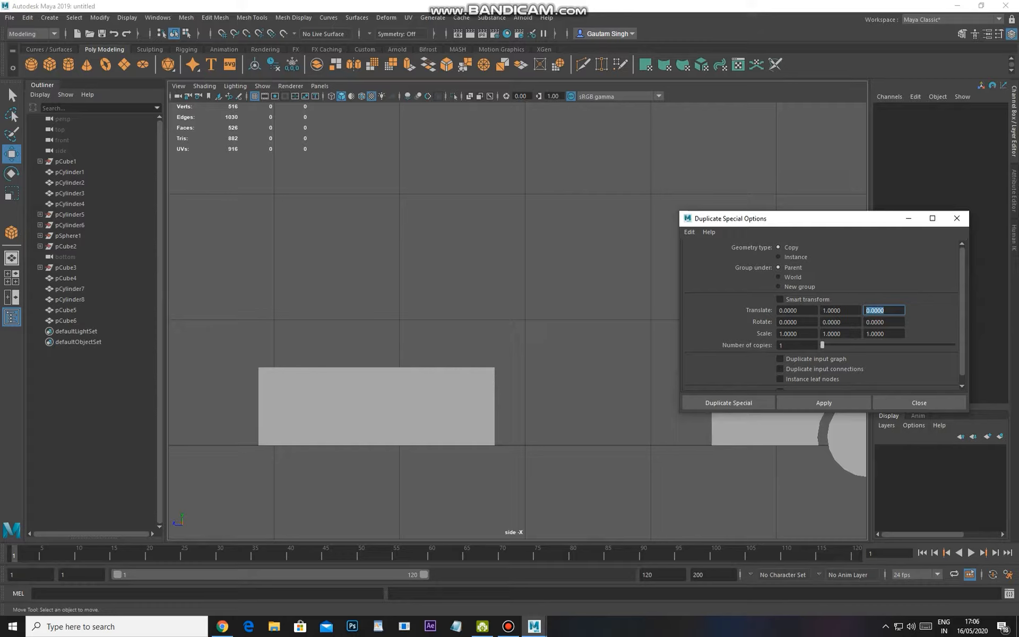
{"action": "scroll", "coordinate": [377, 406], "scroll_direction": "up", "scroll_amount": 1}
{"action": "left_click", "coordinate": [376, 406]}
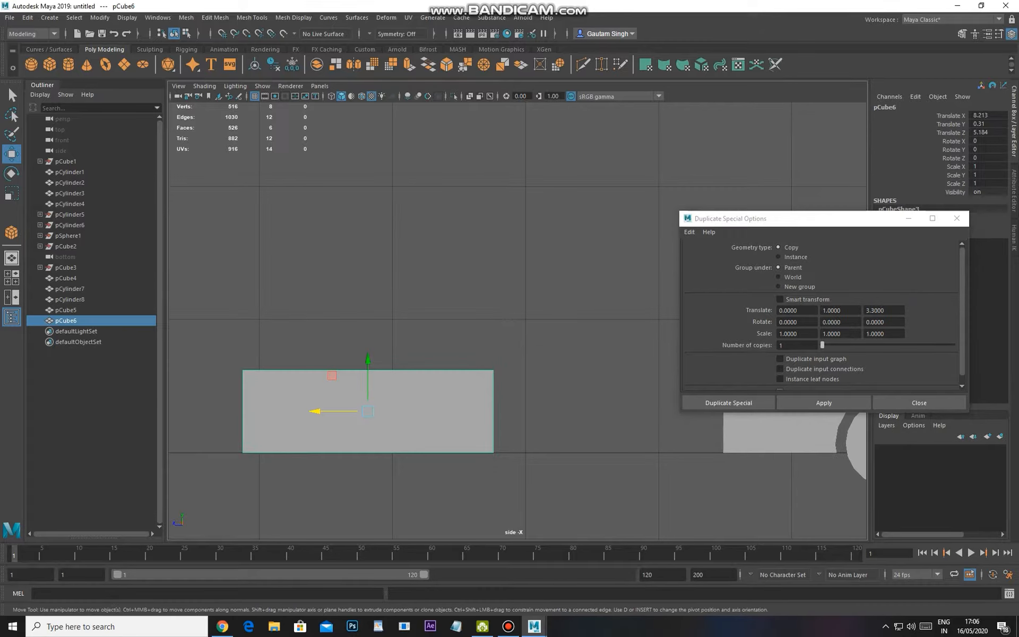
{"action": "left_click", "coordinate": [823, 403]}
{"action": "scroll", "coordinate": [517, 321], "scroll_direction": "down", "scroll_amount": 5}
{"action": "key", "text": "space"}
{"action": "key", "text": "space"}
{"action": "left_click_drag", "start_coordinate": [530, 297], "coordinate": [507, 297], "text": "alt"}
{"action": "middle_click_drag", "start_coordinate": [507, 297], "coordinate": [533, 267], "text": "alt"}
{"action": "key", "text": "ctrl+z"}
Try duplicating the box repeatedly with the same offsets, inspect the spacing, then undo the copies
{"action": "left_click", "coordinate": [823, 403]}
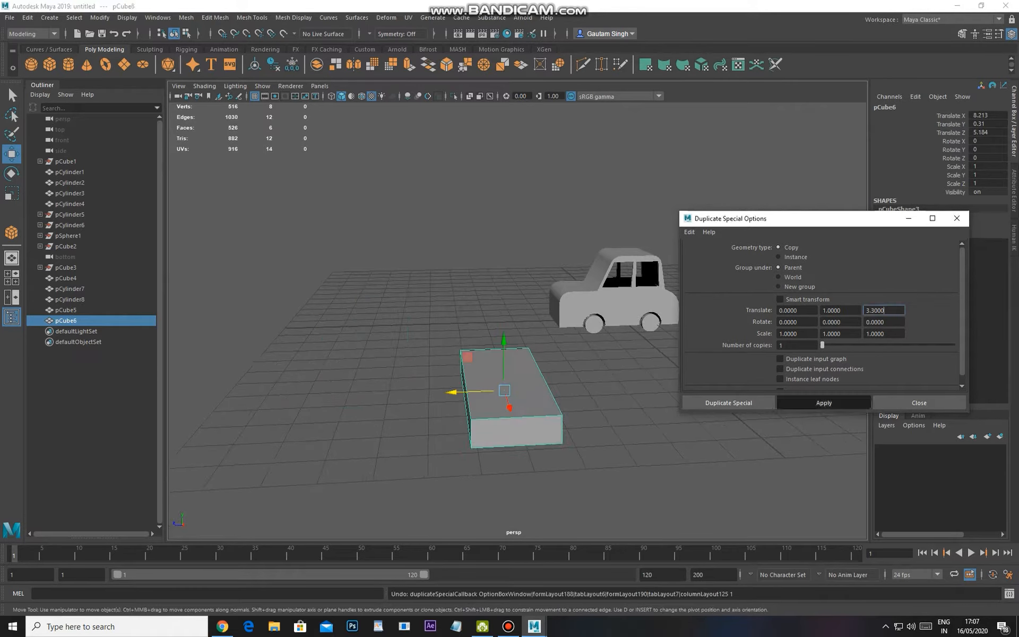
{"action": "left_click", "coordinate": [824, 402]}
{"action": "scroll", "coordinate": [518, 297], "scroll_direction": "down", "scroll_amount": 3}
{"action": "left_click_drag", "start_coordinate": [517, 297], "coordinate": [538, 276], "text": "alt"}
{"action": "key", "text": "ctrl+z"}
{"action": "key", "text": "ctrl+z"}
{"action": "key", "text": "ctrl+z"}
{"action": "key", "text": "ctrl+z"}
Set the Duplicate Special Translate Z to 1, try duplicating the box, then undo the copy
{"action": "left_click_drag", "start_coordinate": [890, 310], "coordinate": [865, 310]}
{"action": "key", "text": "Return"}
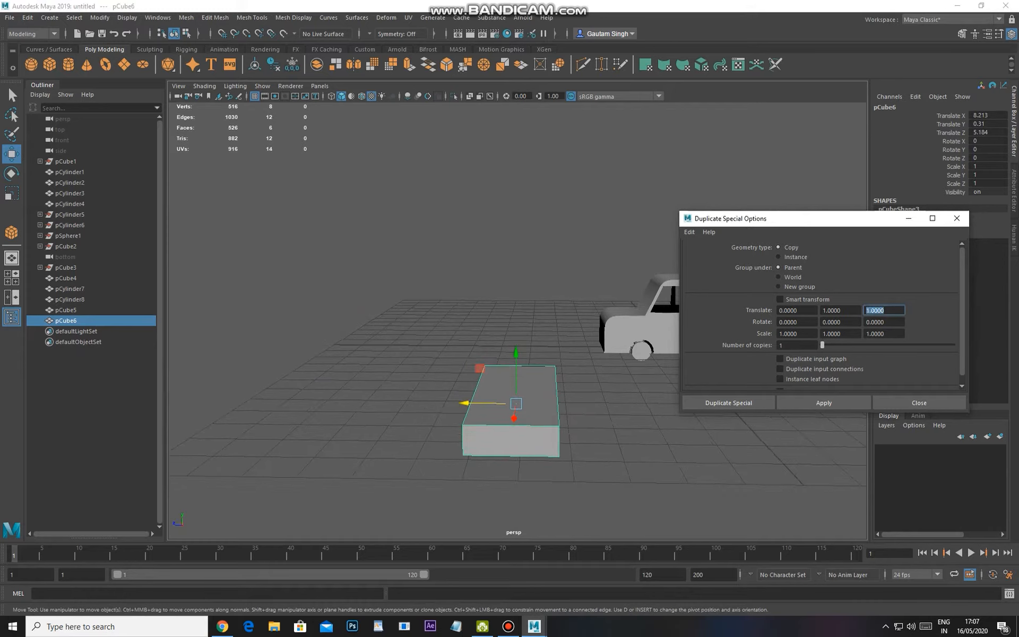
{"action": "left_click", "coordinate": [825, 402]}
{"action": "left_click_drag", "start_coordinate": [568, 374], "coordinate": [565, 357], "text": "alt"}
{"action": "key", "text": "ctrl+z"}
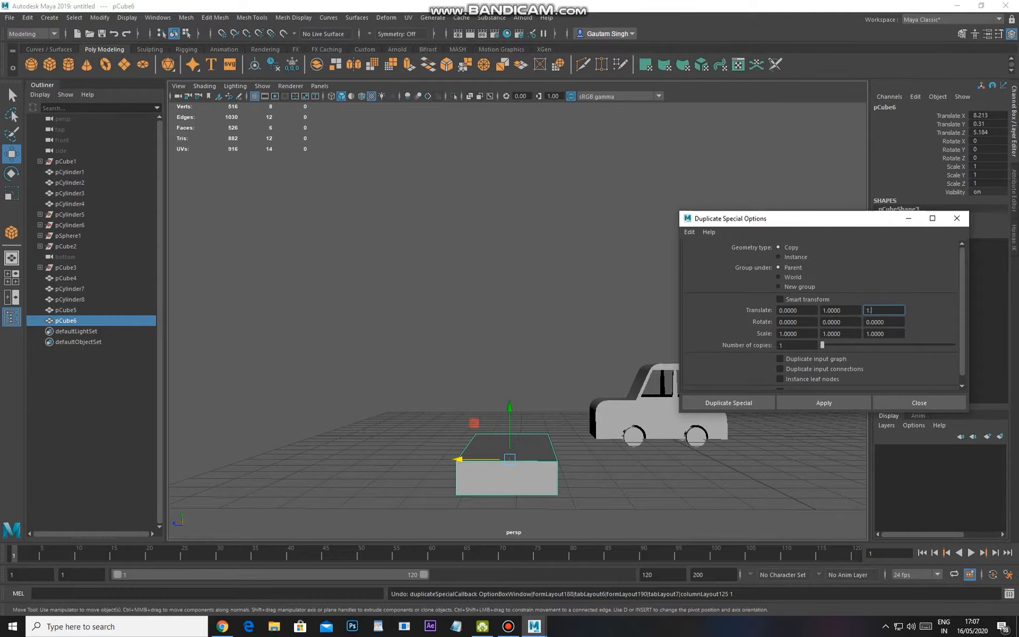
Try duplicating the box with a Translate Z of 1.6, then undo the copy
{"action": "left_click", "coordinate": [823, 403]}
{"action": "left_click_drag", "start_coordinate": [568, 340], "coordinate": [531, 371], "text": "alt"}
{"action": "key", "text": "ctrl+z"}
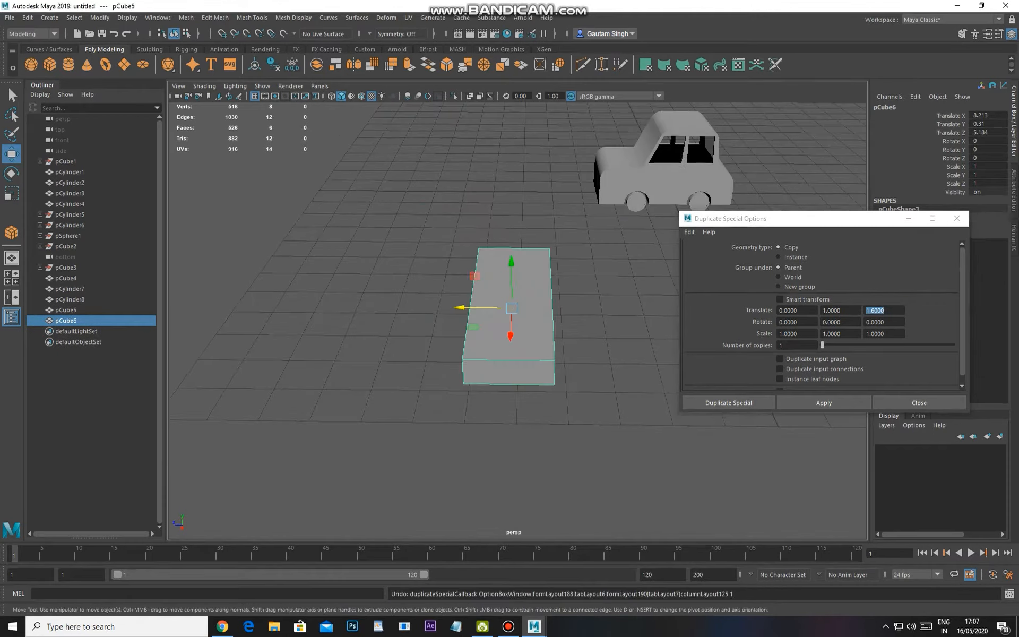
Set the Duplicate Special Translate Z to 1.8, try duplicating the box, then undo the copy
{"action": "type", "text": "1.8"}
{"action": "key", "text": "Return"}
{"action": "left_click", "coordinate": [823, 403]}
{"action": "left_click_drag", "start_coordinate": [594, 366], "coordinate": [573, 289], "text": "alt"}
{"action": "key", "text": "ctrl+z"}
Set the Duplicate Special Translate Y to 0.9, try duplicating three steps from the box, then undo them
{"action": "left_click_drag", "start_coordinate": [848, 310], "coordinate": [827, 311]}
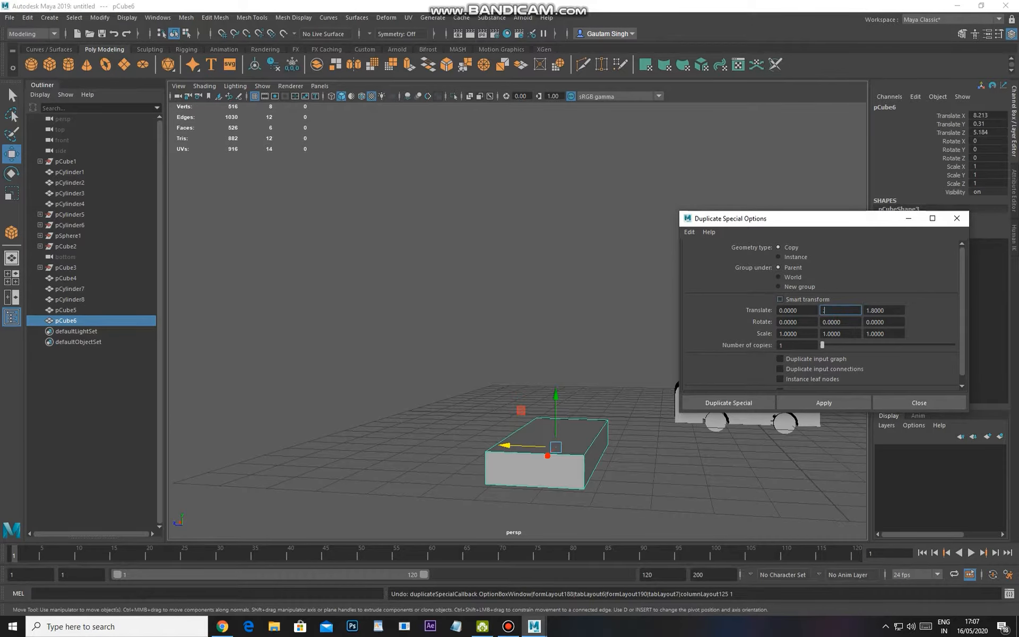
{"action": "left_click_drag", "start_coordinate": [595, 318], "coordinate": [517, 343], "text": "alt"}
{"action": "left_click", "coordinate": [824, 402]}
{"action": "left_click", "coordinate": [823, 402]}
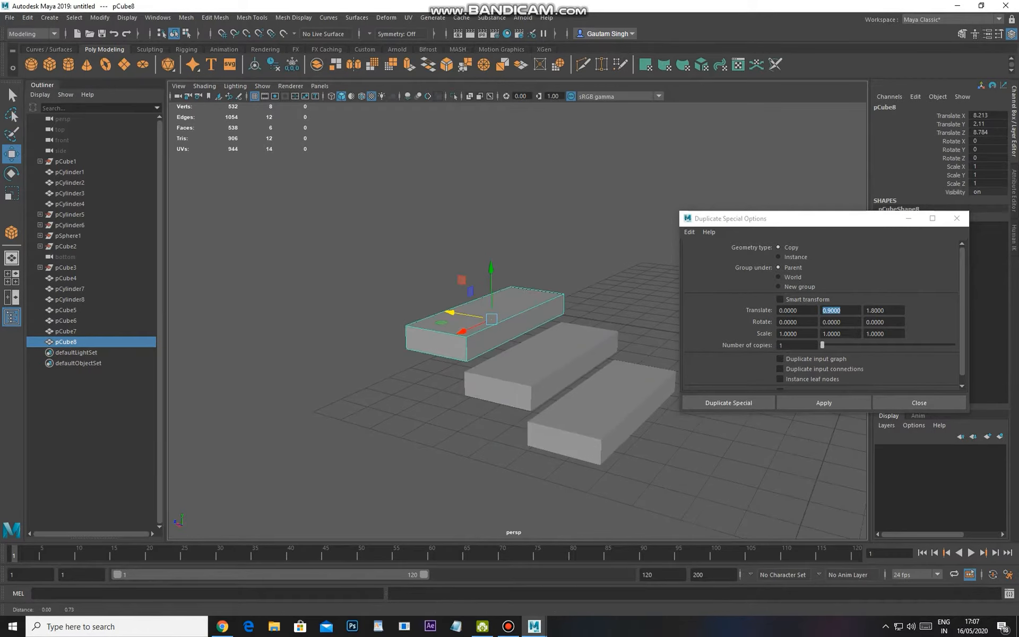
{"action": "left_click", "coordinate": [824, 403]}
{"action": "key", "text": "ctrl+z"}
{"action": "key", "text": "ctrl+z"}
{"action": "key", "text": "ctrl+z"}
{"action": "key", "text": "ctrl+z"}
{"action": "key", "text": "ctrl+z"}
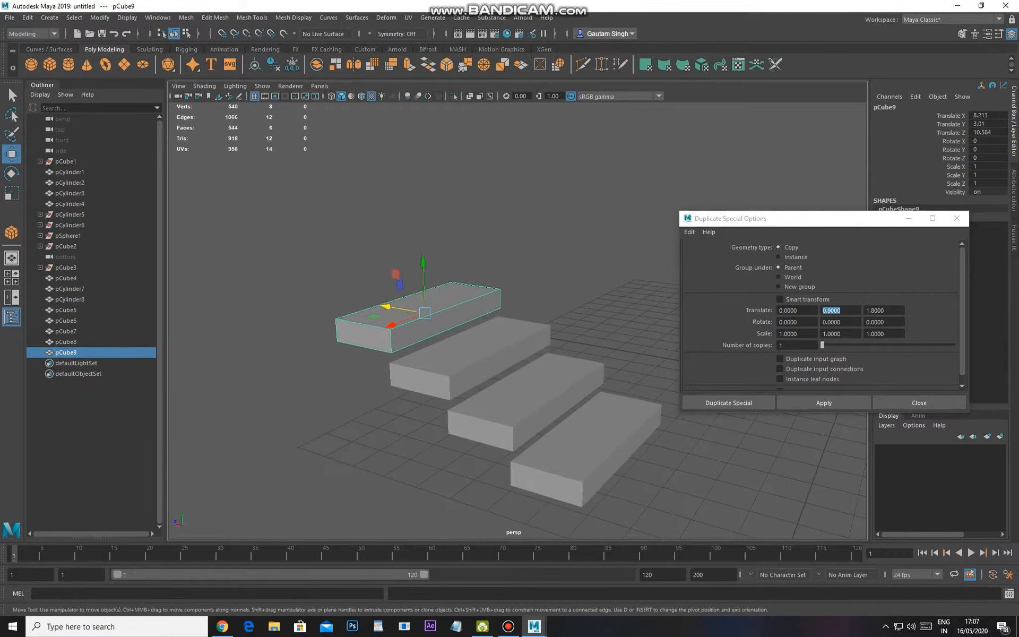
{"action": "double_click", "coordinate": [782, 345]}
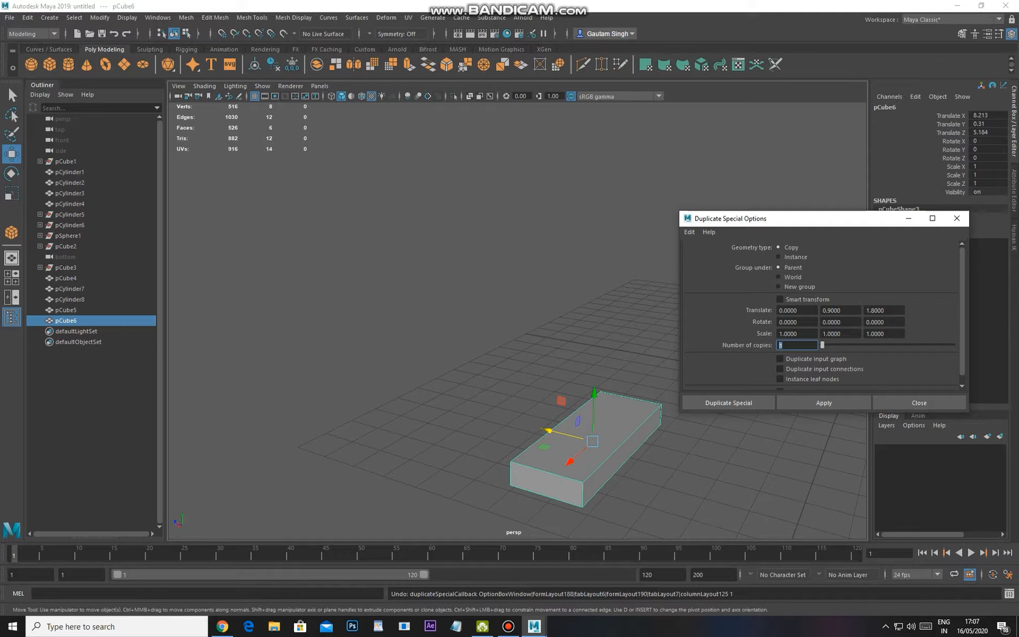
{"action": "left_click", "coordinate": [586, 456], "text": "alt"}
{"action": "right_click_drag", "start_coordinate": [586, 456], "coordinate": [481, 448], "text": "alt"}
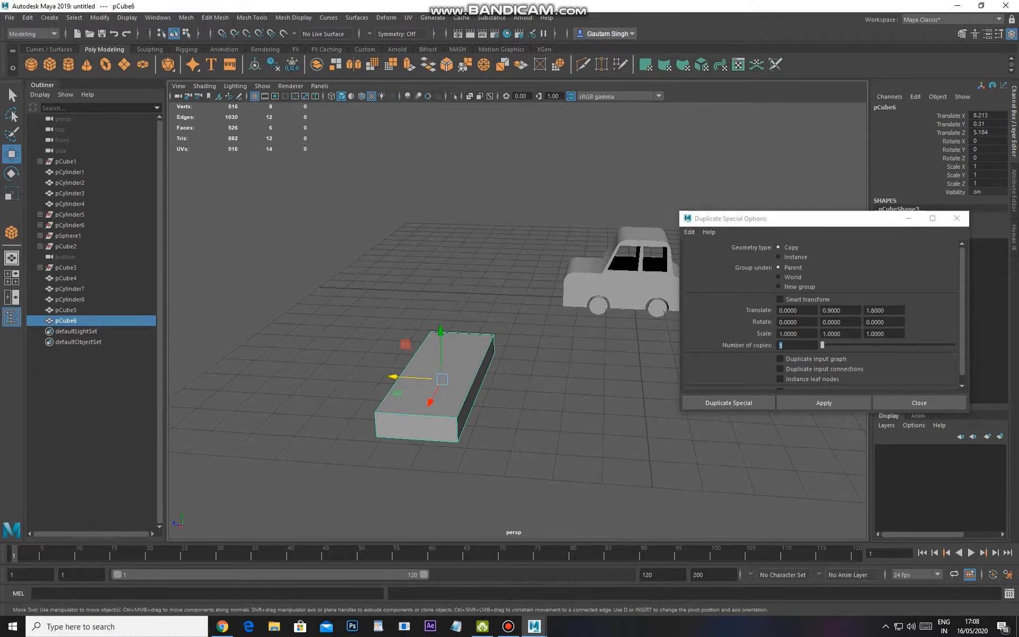
{"action": "left_click_drag", "start_coordinate": [794, 345], "coordinate": [776, 345]}
{"action": "key", "text": "2"}
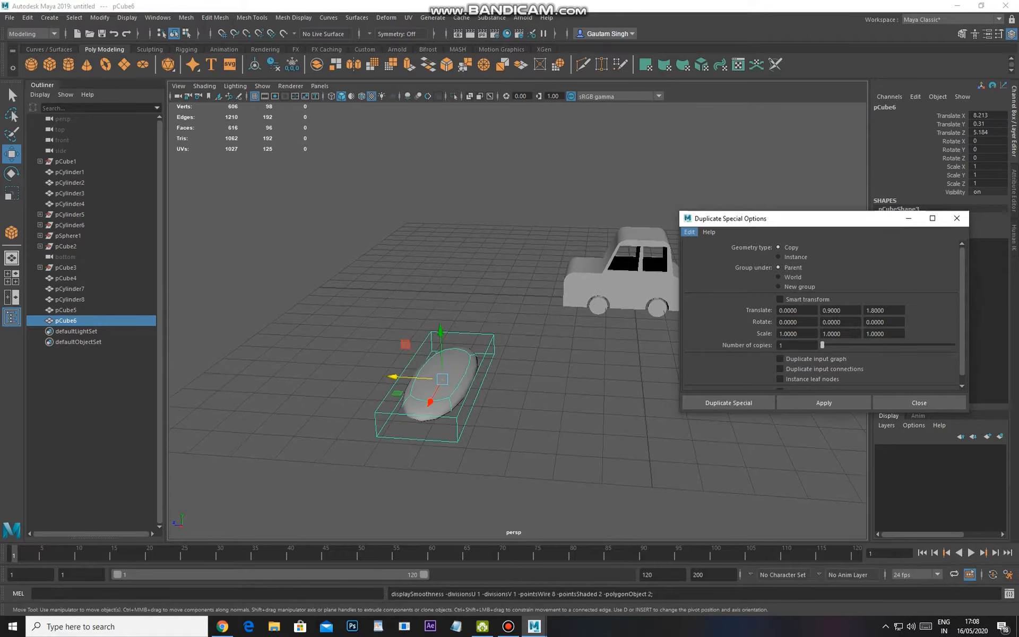
{"action": "right_click_drag", "start_coordinate": [480, 448], "coordinate": [496, 448], "text": "alt"}
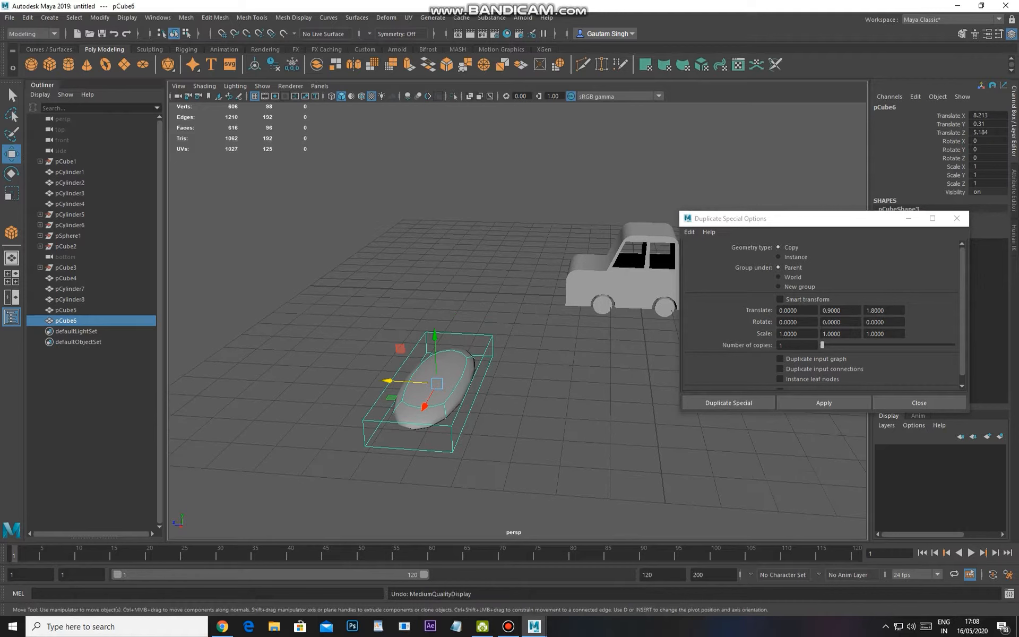
{"action": "key", "text": "1"}
Set the number of copies to 20 and try duplicating the box into a straight staircase, then undo the copies
{"action": "left_click", "coordinate": [824, 403]}
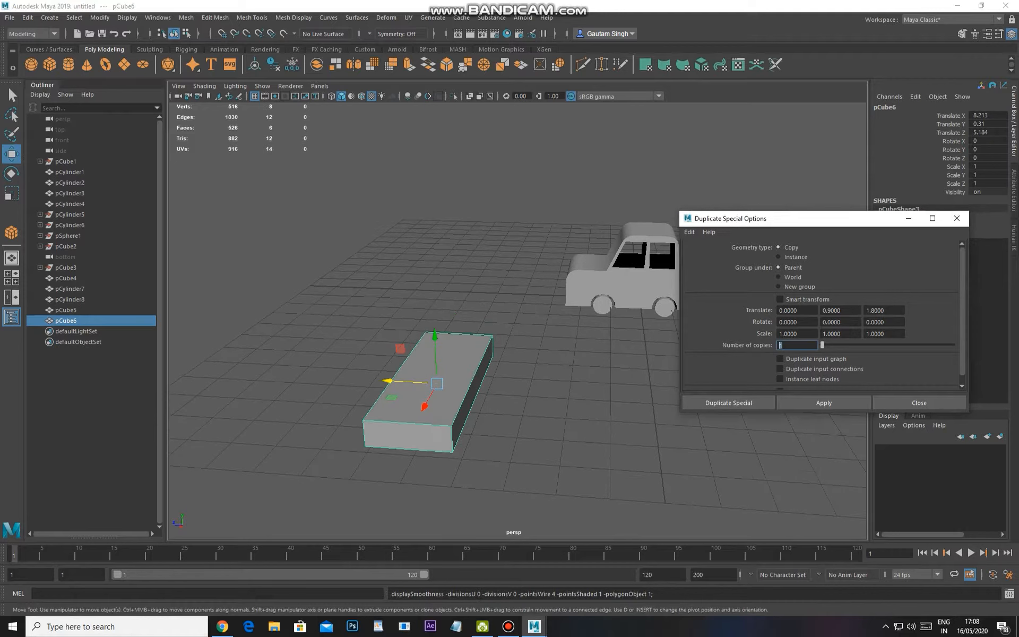
{"action": "type", "text": "20"}
{"action": "left_click_drag", "start_coordinate": [599, 425], "coordinate": [520, 422], "text": "alt"}
{"action": "left_click", "coordinate": [824, 403]}
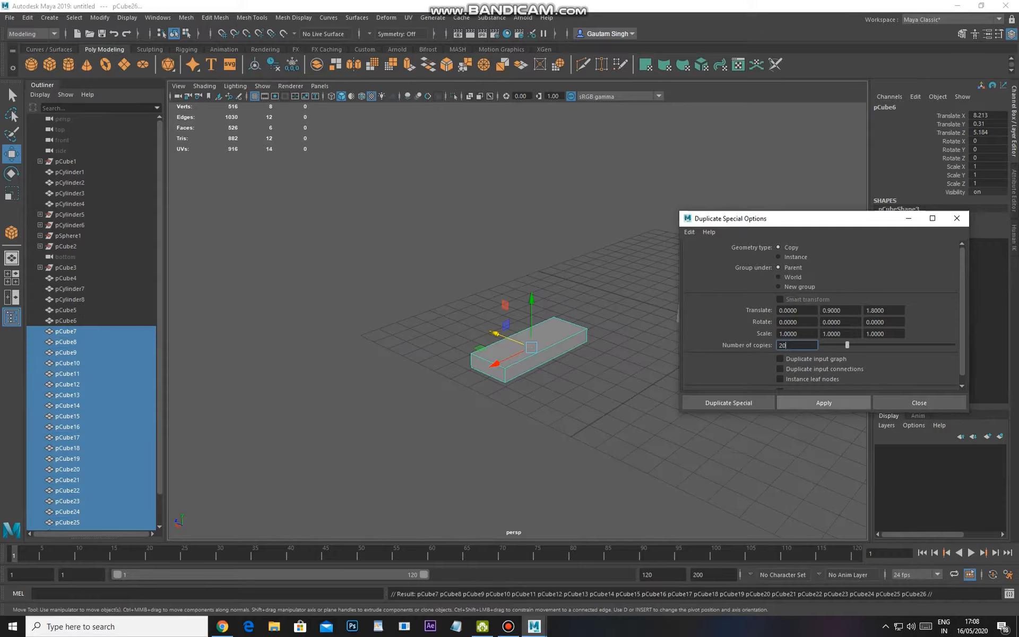
{"action": "right_click_drag", "start_coordinate": [611, 425], "coordinate": [552, 424], "text": "alt"}
{"action": "middle_click_drag", "start_coordinate": [499, 297], "coordinate": [534, 369], "text": "alt"}
{"action": "left_click_drag", "start_coordinate": [533, 368], "coordinate": [582, 300], "text": "alt"}
{"action": "scroll", "coordinate": [469, 382], "scroll_direction": "up", "scroll_amount": 4}
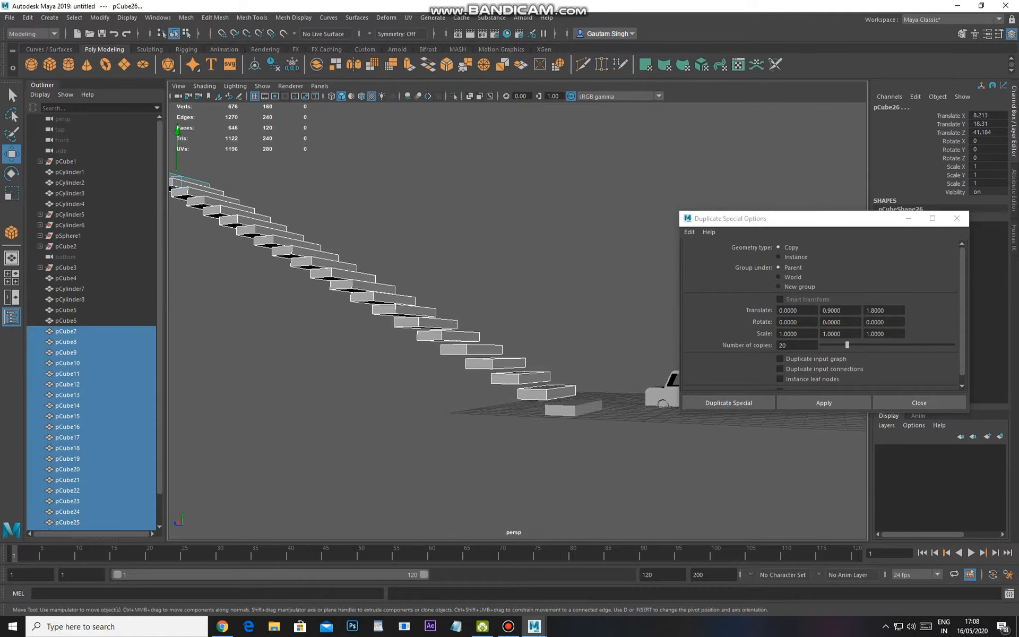
{"action": "left_click_drag", "start_coordinate": [573, 298], "coordinate": [534, 366], "text": "alt"}
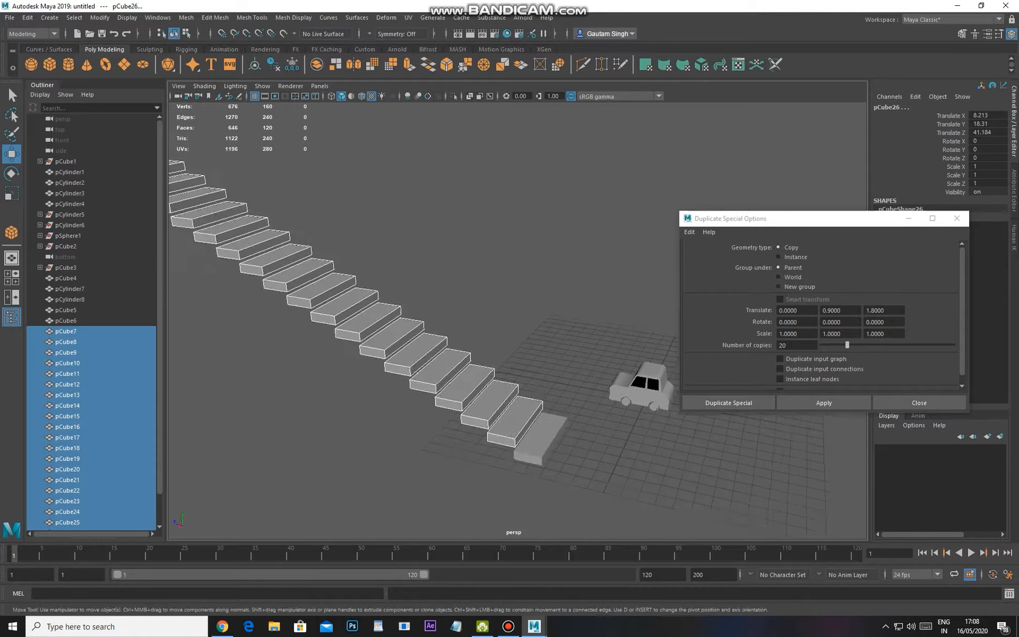
{"action": "key", "text": "ctrl+z"}
Move the box's pivot from its center to one of its short ends
{"action": "left_click_drag", "start_coordinate": [533, 319], "coordinate": [369, 444], "text": "alt"}
{"action": "middle_click_drag", "start_coordinate": [531, 371], "coordinate": [488, 375], "text": "alt"}
{"action": "scroll", "coordinate": [488, 375], "scroll_direction": "up", "scroll_amount": 2}
{"action": "key", "text": "d"}
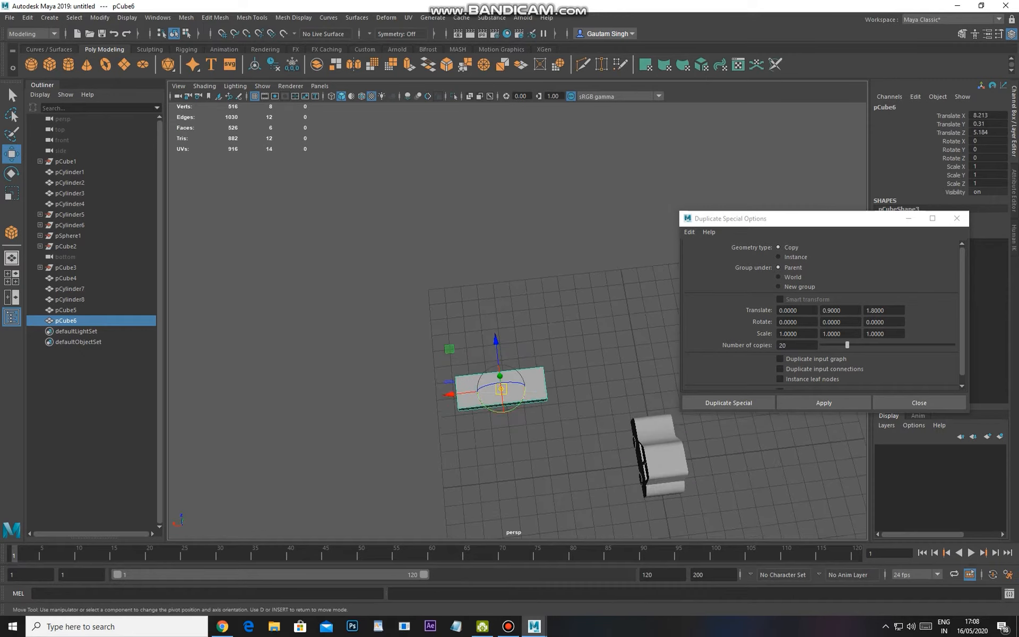
{"action": "left_click_drag", "start_coordinate": [450, 394], "coordinate": [556, 351]}
{"action": "left_click", "coordinate": [798, 322]}
{"action": "key", "text": "d"}
{"action": "left_click_drag", "start_coordinate": [493, 367], "coordinate": [497, 395]}
{"action": "key", "text": "d"}
Test rotating the box around its end pivot, then reset its Rotate Y to 0
{"action": "key", "text": "e"}
{"action": "key", "text": "ctrl+z"}
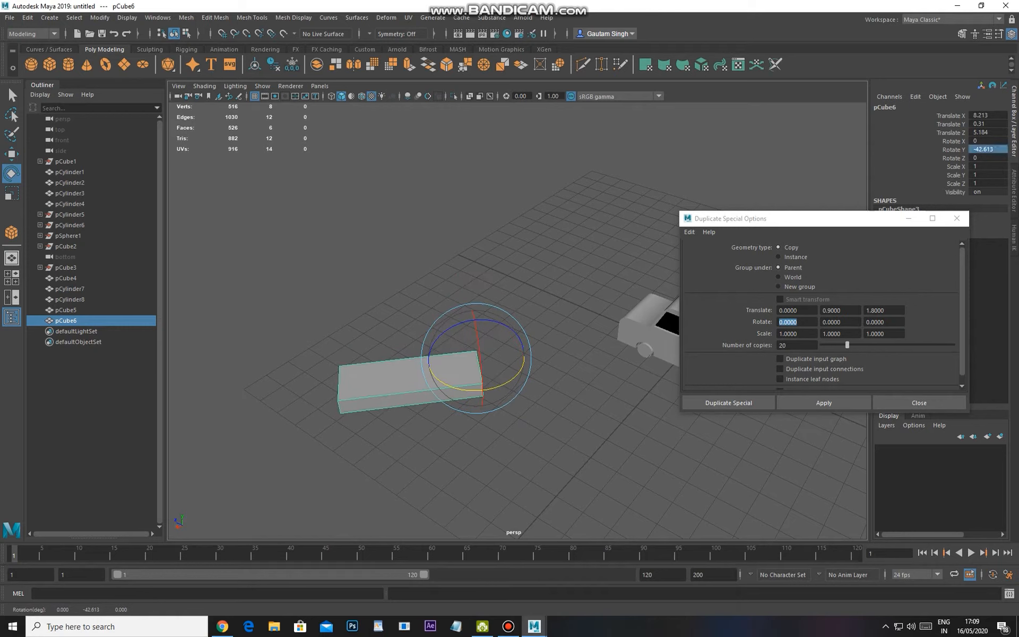
{"action": "type", "text": "0"}
{"action": "key", "text": "Return"}
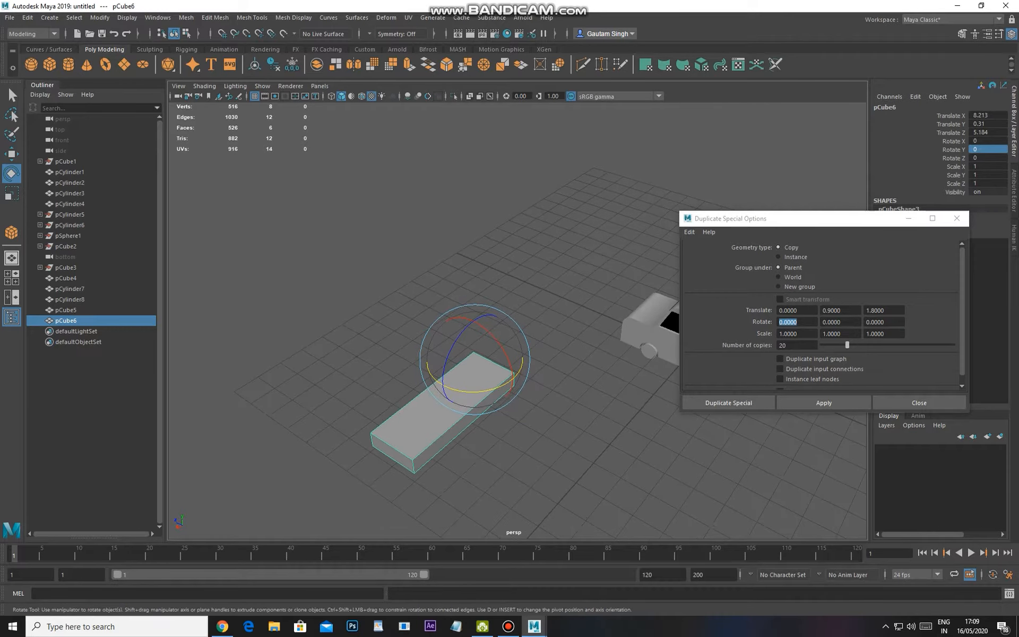
{"action": "key", "text": "w"}
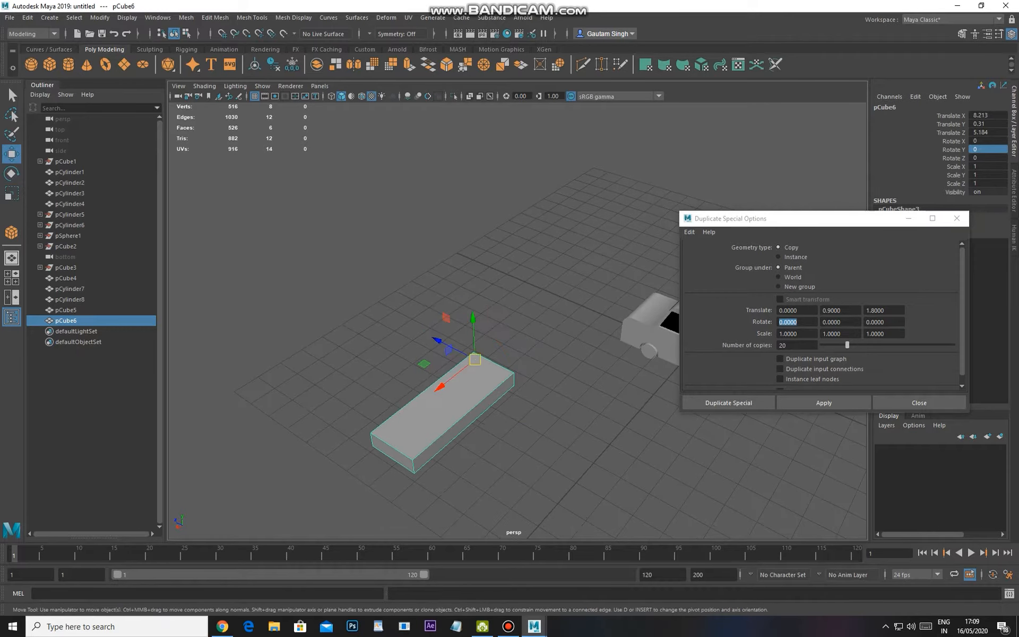
Test rotating the box about -33 degrees around the Y axis, then undo the rotation
{"action": "left_click", "coordinate": [800, 322]}
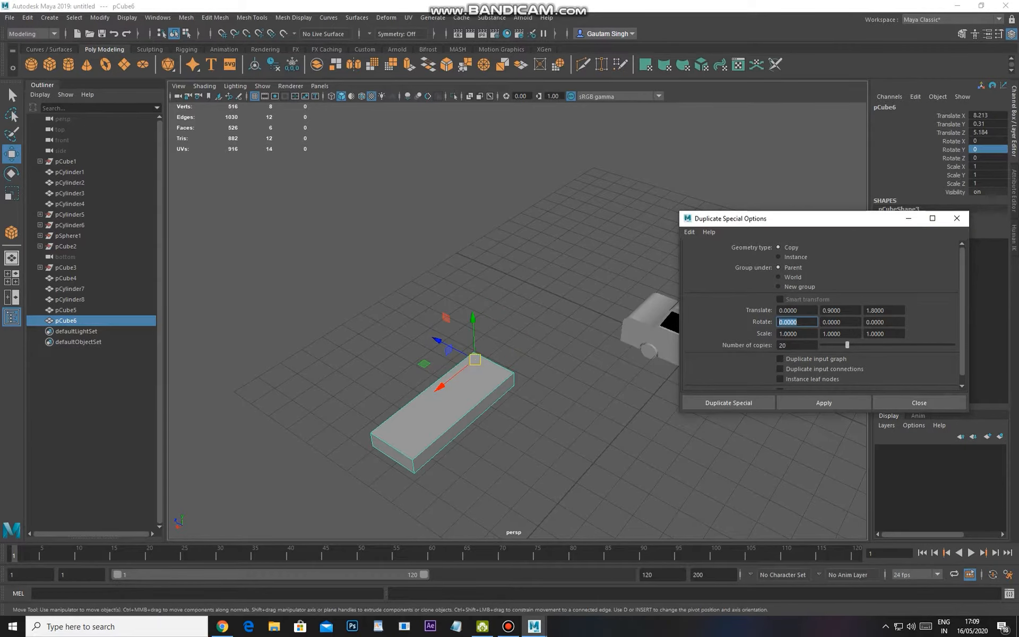
{"action": "scroll", "coordinate": [474, 392], "scroll_direction": "up", "scroll_amount": 1}
{"action": "key", "text": "e"}
{"action": "left_click_drag", "start_coordinate": [474, 393], "coordinate": [460, 392]}
{"action": "key", "text": "ctrl+z"}
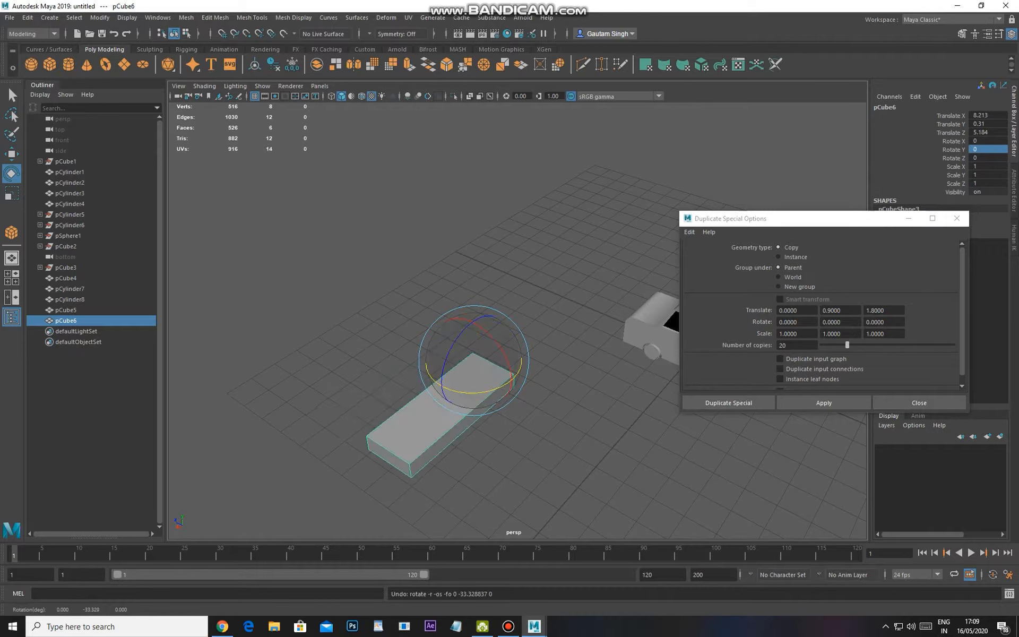
Set the Duplicate Special Rotate Y to 30 and try duplicating the box into a spiral staircase, then undo the copies
{"action": "left_click", "coordinate": [843, 322]}
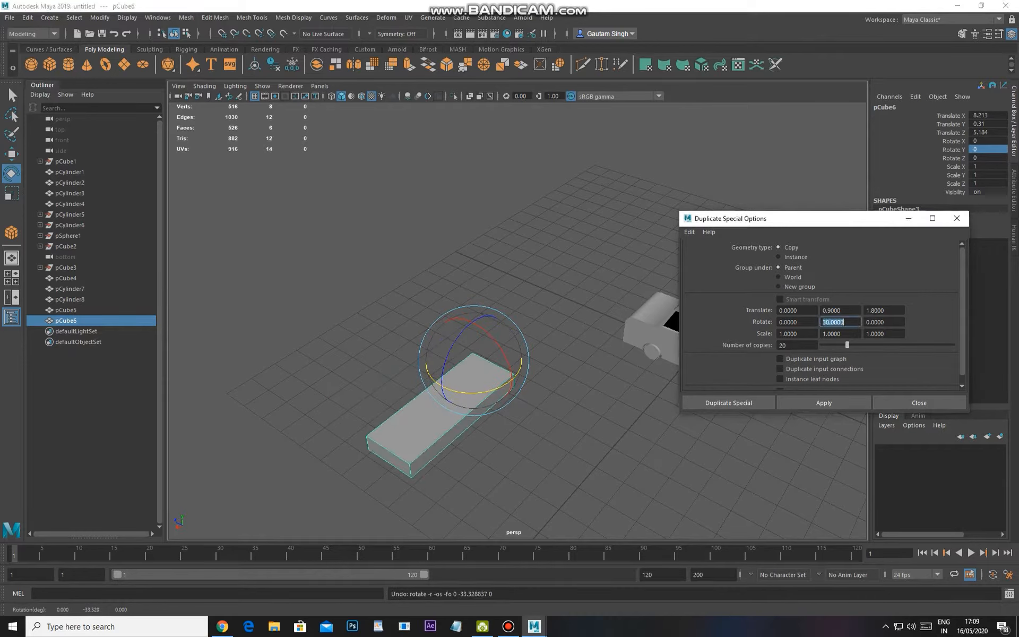
{"action": "scroll", "coordinate": [517, 321], "scroll_direction": "down", "scroll_amount": 1}
{"action": "key", "text": "w"}
{"action": "left_click", "coordinate": [823, 402]}
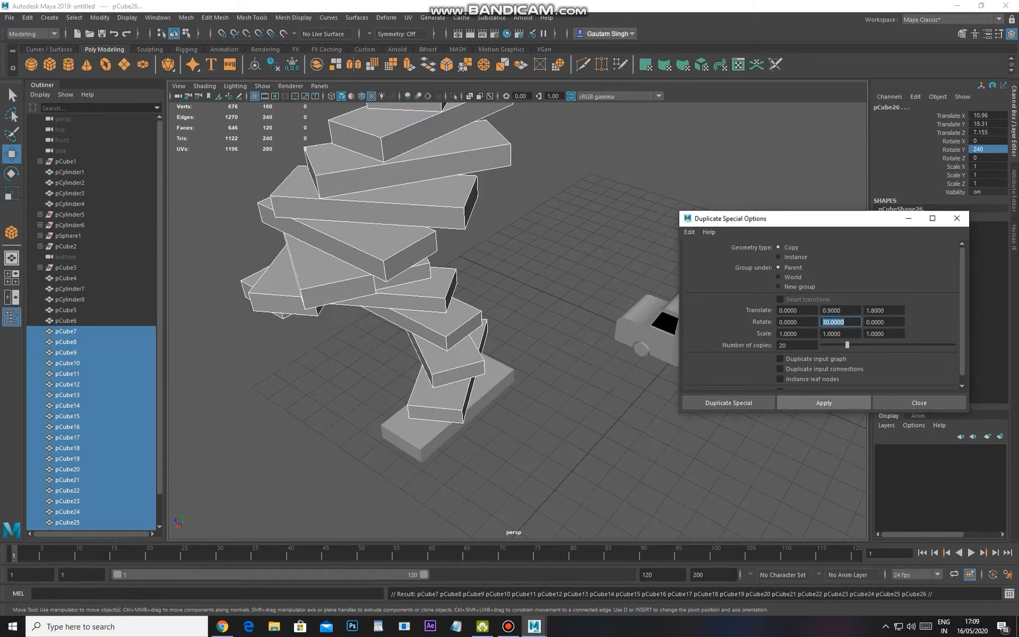
{"action": "scroll", "coordinate": [517, 321], "scroll_direction": "down", "scroll_amount": 3}
{"action": "middle_click_drag", "start_coordinate": [504, 297], "coordinate": [517, 364], "text": "alt"}
{"action": "left_click_drag", "start_coordinate": [451, 318], "coordinate": [510, 340], "text": "alt"}
{"action": "key", "text": "ctrl+z"}
{"action": "key", "text": "ctrl+z"}
{"action": "scroll", "coordinate": [471, 350], "scroll_direction": "up", "scroll_amount": 3}
{"action": "key", "text": "ctrl+z"}
Move the box's pivot away from its short end to near the middle of the top face
{"action": "middle_click_drag", "start_coordinate": [403, 350], "coordinate": [484, 354], "text": "alt"}
{"action": "key", "text": "d"}
{"action": "left_click_drag", "start_coordinate": [428, 365], "coordinate": [368, 374]}
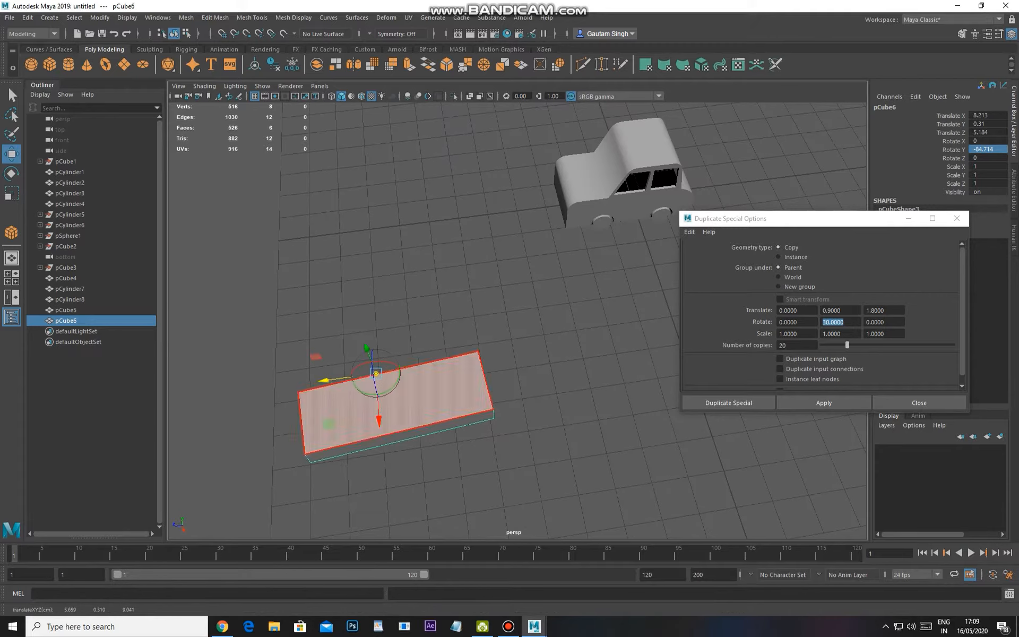
{"action": "left_click_drag", "start_coordinate": [380, 438], "coordinate": [381, 446]}
{"action": "left_click_drag", "start_coordinate": [323, 406], "coordinate": [333, 404]}
{"action": "left_click_drag", "start_coordinate": [389, 444], "coordinate": [390, 449]}
{"action": "key", "text": "d"}
{"action": "left_click_drag", "start_coordinate": [419, 366], "coordinate": [467, 339], "text": "alt"}
{"action": "middle_click_drag", "start_coordinate": [467, 371], "coordinate": [449, 340], "text": "alt"}
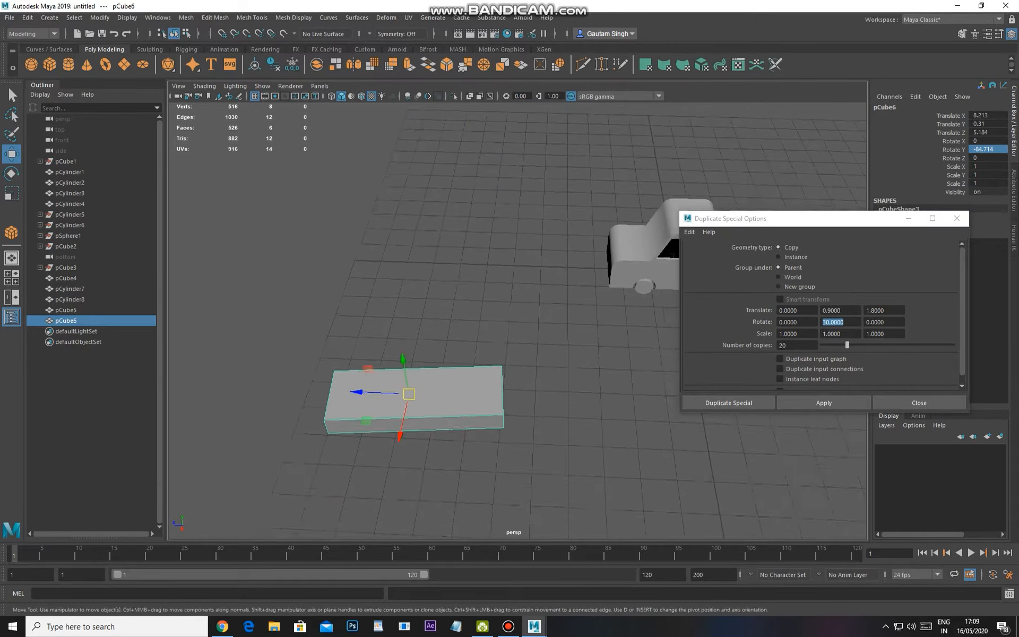
Try duplicating the box 20 times into a spiral staircase around its mid-face pivot, then undo the copies
{"action": "scroll", "coordinate": [518, 321], "scroll_direction": "up", "scroll_amount": 1}
{"action": "left_click", "coordinate": [823, 403]}
{"action": "scroll", "coordinate": [517, 321], "scroll_direction": "down", "scroll_amount": 6}
{"action": "left_click_drag", "start_coordinate": [462, 297], "coordinate": [655, 351], "text": "alt"}
{"action": "middle_click_drag", "start_coordinate": [655, 350], "coordinate": [459, 414], "text": "alt"}
{"action": "left_click_drag", "start_coordinate": [459, 414], "coordinate": [276, 321], "text": "alt"}
{"action": "middle_click_drag", "start_coordinate": [414, 318], "coordinate": [307, 368], "text": "alt"}
{"action": "left_click_drag", "start_coordinate": [307, 369], "coordinate": [303, 467], "text": "alt"}
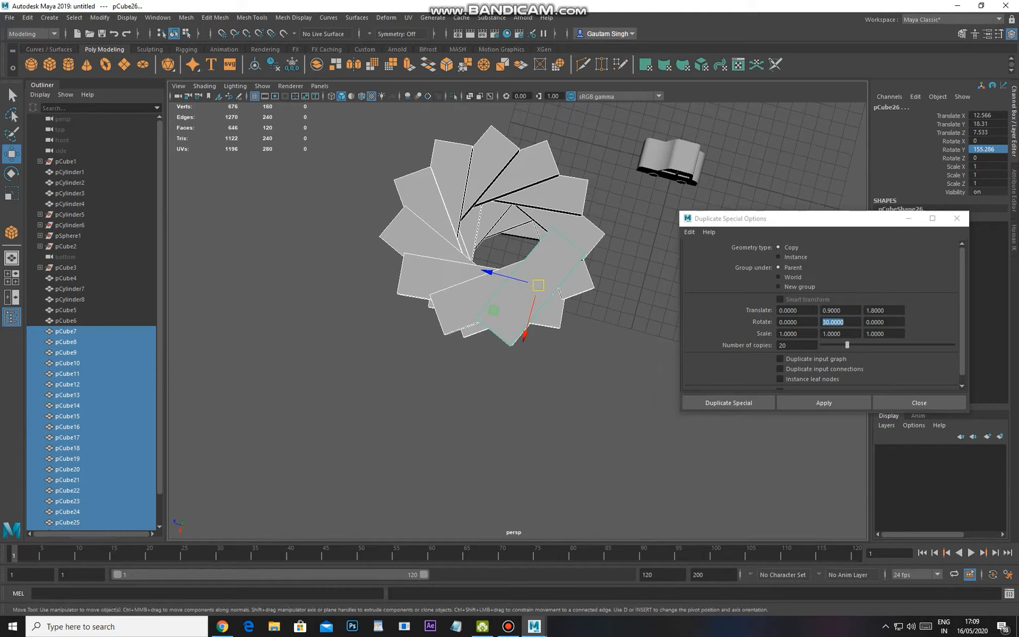
{"action": "middle_click_drag", "start_coordinate": [403, 318], "coordinate": [362, 386], "text": "alt"}
{"action": "left_click_drag", "start_coordinate": [362, 386], "coordinate": [345, 361], "text": "alt"}
{"action": "key", "text": "ctrl+z"}
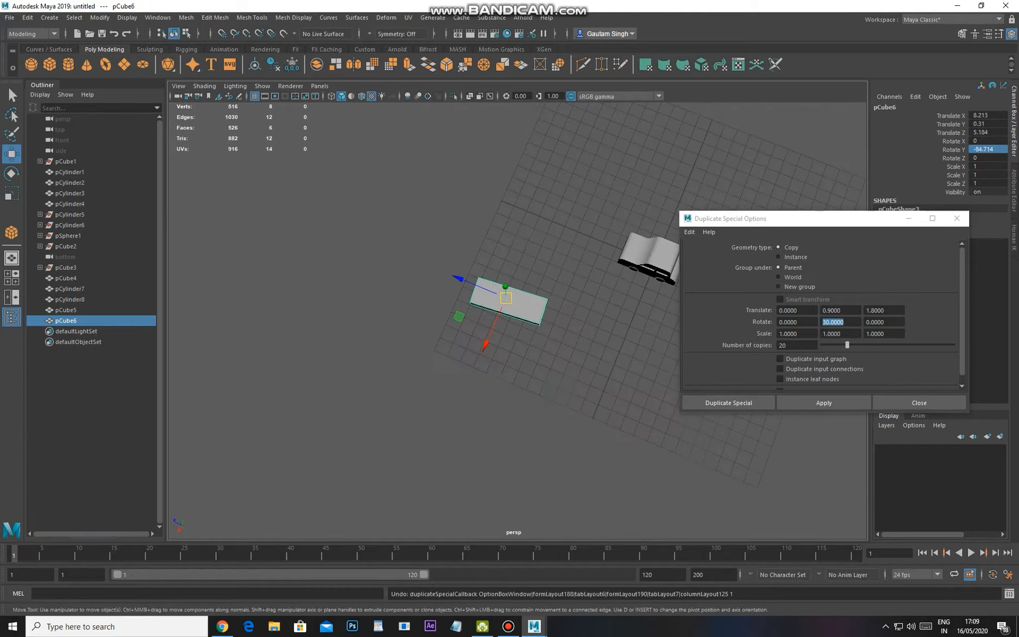
Move the box's pivot well outside the box, try duplicating it into a wide spiral, then undo the copies and the pivot move
{"action": "middle_click_drag", "start_coordinate": [403, 318], "coordinate": [399, 344], "text": "alt"}
{"action": "left_click_drag", "start_coordinate": [399, 344], "coordinate": [396, 328], "text": "alt"}
{"action": "scroll", "coordinate": [396, 328], "scroll_direction": "up", "scroll_amount": 1}
{"action": "key", "text": "d"}
{"action": "left_click_drag", "start_coordinate": [482, 370], "coordinate": [425, 509]}
{"action": "left_click", "coordinate": [824, 403]}
{"action": "scroll", "coordinate": [518, 329], "scroll_direction": "down", "scroll_amount": 1}
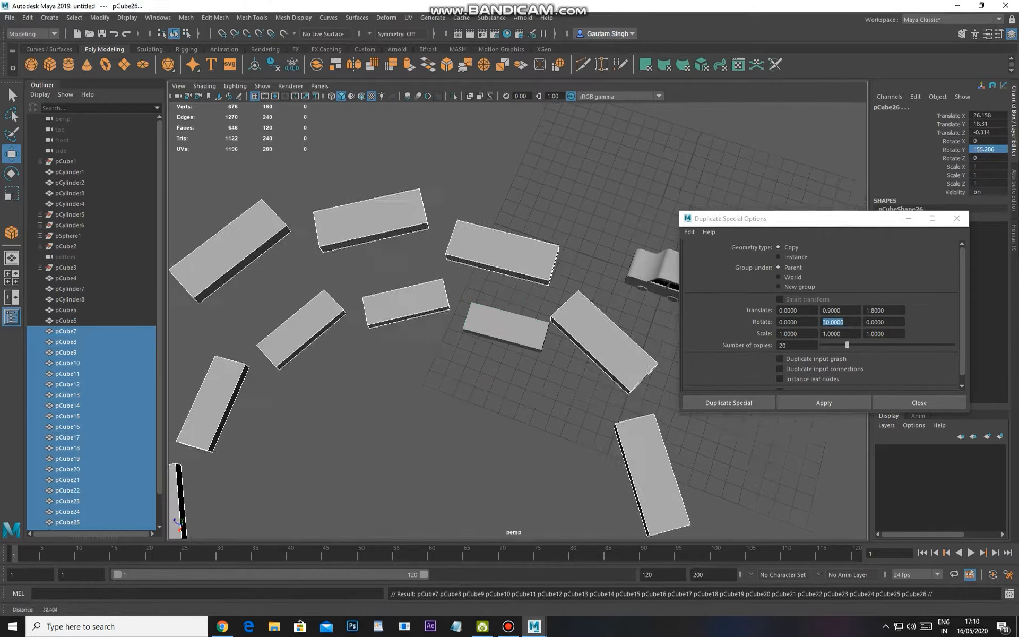
{"action": "scroll", "coordinate": [518, 329], "scroll_direction": "down", "scroll_amount": 4}
{"action": "left_click_drag", "start_coordinate": [518, 329], "coordinate": [460, 314], "text": "alt"}
{"action": "key", "text": "ctrl+z"}
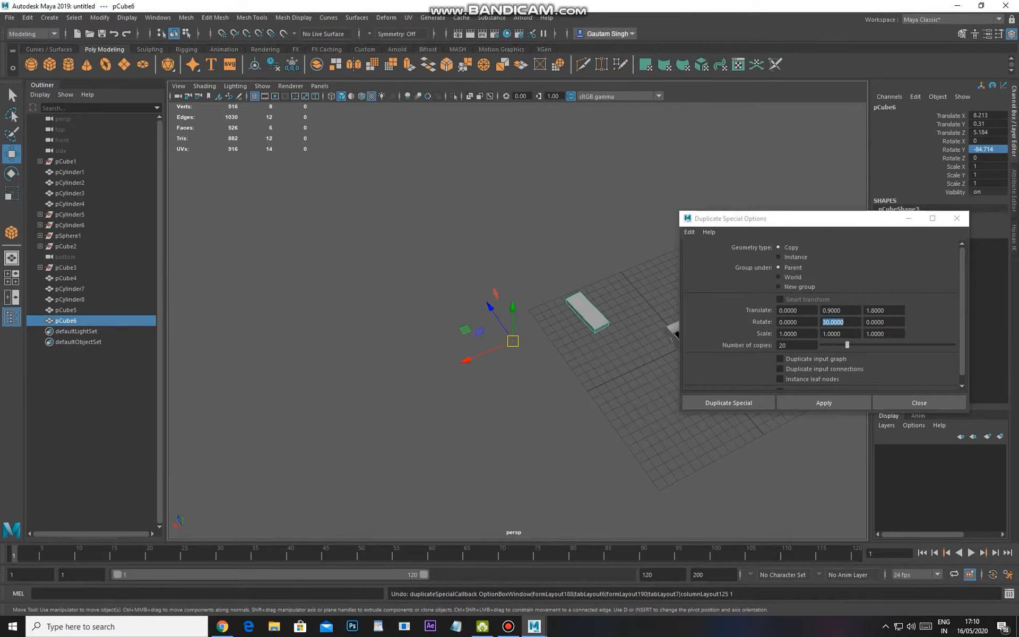
{"action": "key", "text": "ctrl+z"}
Undo the earlier edits to the flat box until it is removed from the scene
{"action": "middle_click_drag", "start_coordinate": [517, 329], "coordinate": [391, 349], "text": "alt"}
{"action": "scroll", "coordinate": [454, 351], "scroll_direction": "up", "scroll_amount": 4}
{"action": "scroll", "coordinate": [518, 318], "scroll_direction": "up", "scroll_amount": 3}
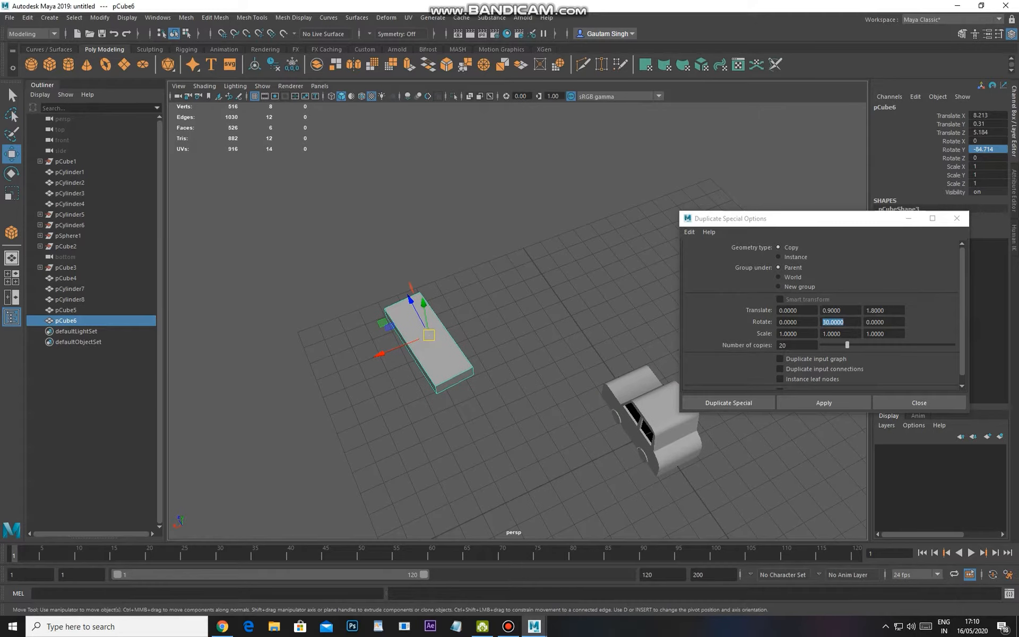
{"action": "left_click_drag", "start_coordinate": [446, 318], "coordinate": [578, 321], "text": "alt"}
{"action": "middle_click_drag", "start_coordinate": [578, 321], "coordinate": [644, 209], "text": "alt"}
{"action": "key", "text": "s"}
{"action": "mouse_move", "coordinate": [509, 319]}
{"action": "middle_mouse_down", "text": "alt"}
{"action": "mouse_move", "coordinate": [504, 339]}
{"action": "mouse_move", "coordinate": [519, 320]}
{"action": "middle_mouse_up", "text": "alt"}
{"action": "left_click_drag", "start_coordinate": [519, 319], "coordinate": [589, 332], "text": "alt"}
{"action": "middle_click_drag", "start_coordinate": [589, 331], "coordinate": [632, 280], "text": "alt"}
{"action": "left_click_drag", "start_coordinate": [520, 339], "coordinate": [491, 288], "text": "alt"}
{"action": "key", "text": "ctrl+z"}
{"action": "key", "text": "ctrl+z"}
{"action": "key", "text": "ctrl+z"}
{"action": "key", "text": "ctrl+z"}
{"action": "key", "text": "ctrl+z"}
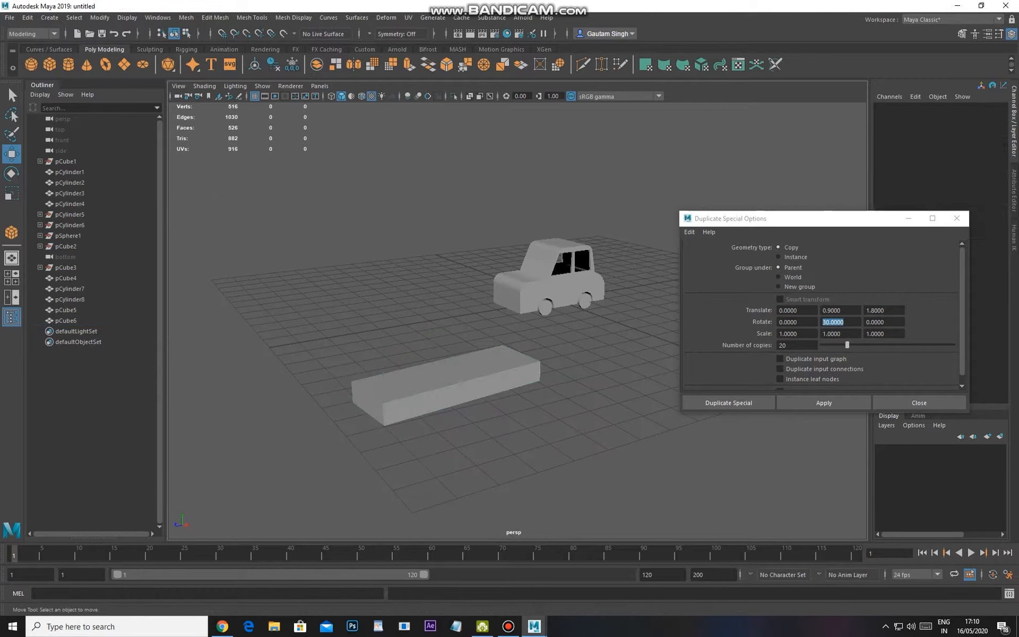
{"action": "scroll", "coordinate": [562, 287], "scroll_direction": "up", "scroll_amount": 2}
Close the Duplicate Special options and select one half of the car body
{"action": "left_click", "coordinate": [578, 287]}
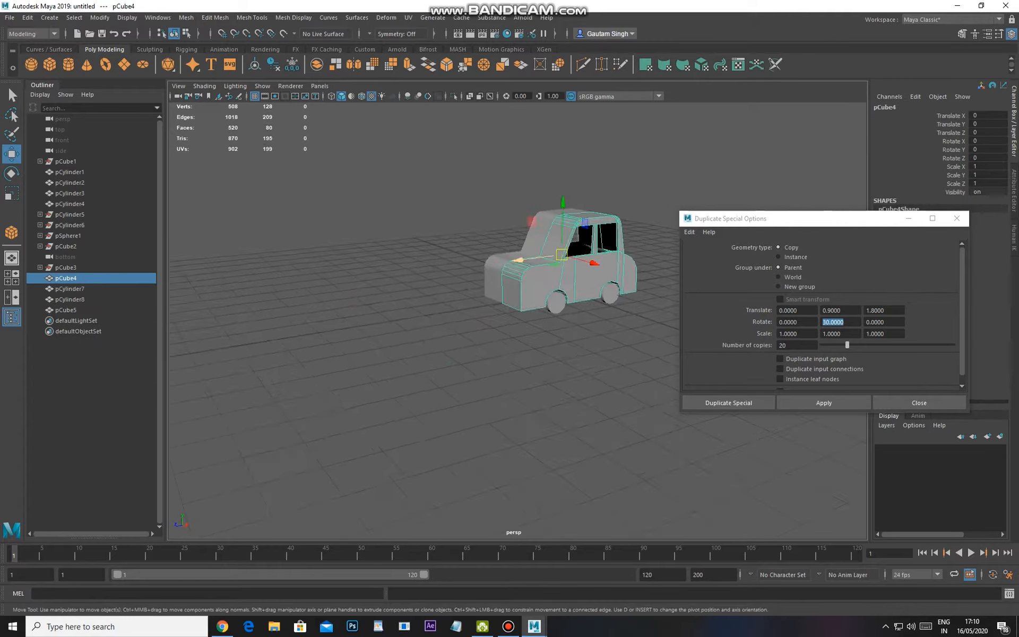
{"action": "left_click_drag", "start_coordinate": [563, 297], "coordinate": [626, 323], "text": "alt"}
{"action": "left_click", "coordinate": [919, 403]}
{"action": "middle_click_drag", "start_coordinate": [478, 239], "coordinate": [549, 367], "text": "alt"}
{"action": "left_click", "coordinate": [428, 284]}
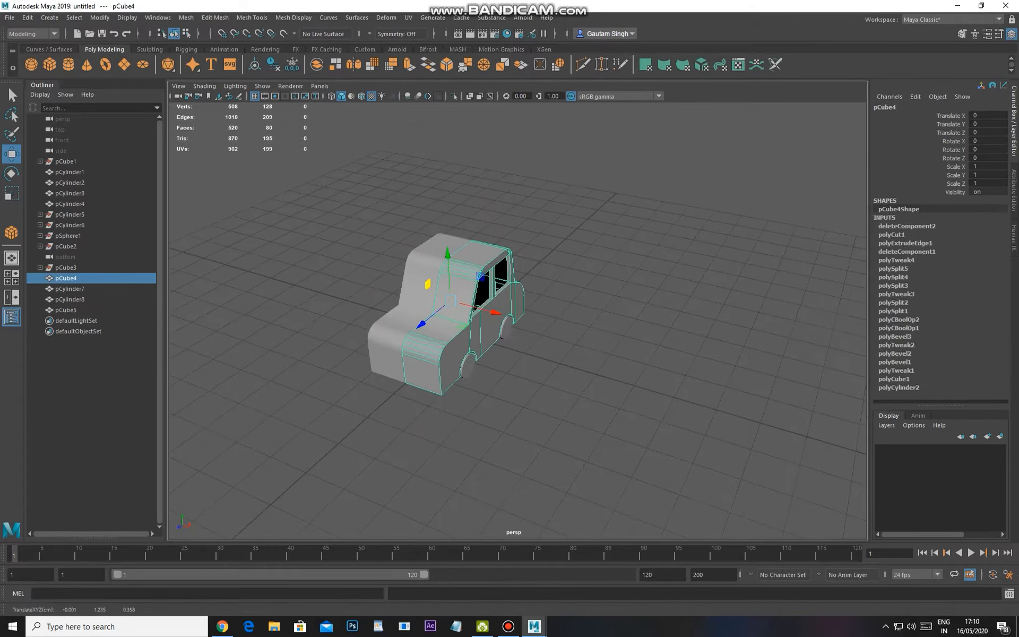
{"action": "left_click", "coordinate": [411, 313]}
Select both mirrored halves of the car body
{"action": "scroll", "coordinate": [451, 308], "scroll_direction": "up", "scroll_amount": 3}
{"action": "middle_click_drag", "start_coordinate": [451, 307], "coordinate": [552, 335], "text": "alt"}
{"action": "left_click_drag", "start_coordinate": [552, 334], "coordinate": [607, 303], "text": "alt"}
{"action": "left_click", "coordinate": [594, 308]}
{"action": "left_click", "coordinate": [512, 313], "text": "shift"}
{"action": "scroll", "coordinate": [512, 313], "scroll_direction": "up", "scroll_amount": 2}
{"action": "middle_click_drag", "start_coordinate": [512, 313], "coordinate": [462, 289], "text": "alt"}
{"action": "mouse_move", "coordinate": [557, 313]}
{"action": "left_mouse_down", "text": "alt"}
{"action": "mouse_move", "coordinate": [430, 300]}
{"action": "mouse_move", "coordinate": [576, 313]}
{"action": "mouse_move", "coordinate": [549, 319]}
{"action": "left_mouse_up", "text": "alt"}
{"action": "scroll", "coordinate": [562, 313], "scroll_direction": "down", "scroll_amount": 3}
Try combining the two car body halves, then undo the combine and return to the earlier selection of both halves
{"action": "left_click", "coordinate": [551, 339]}
{"action": "left_click", "coordinate": [459, 331]}
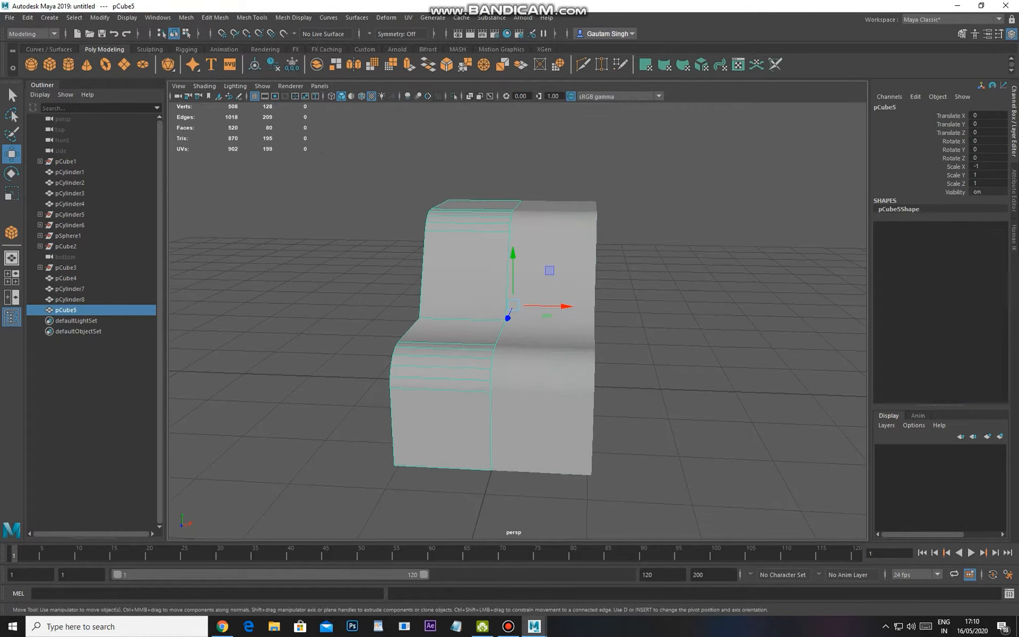
{"action": "left_click", "coordinate": [552, 340], "text": "shift"}
{"action": "right_click", "coordinate": [649, 209], "text": "shift"}
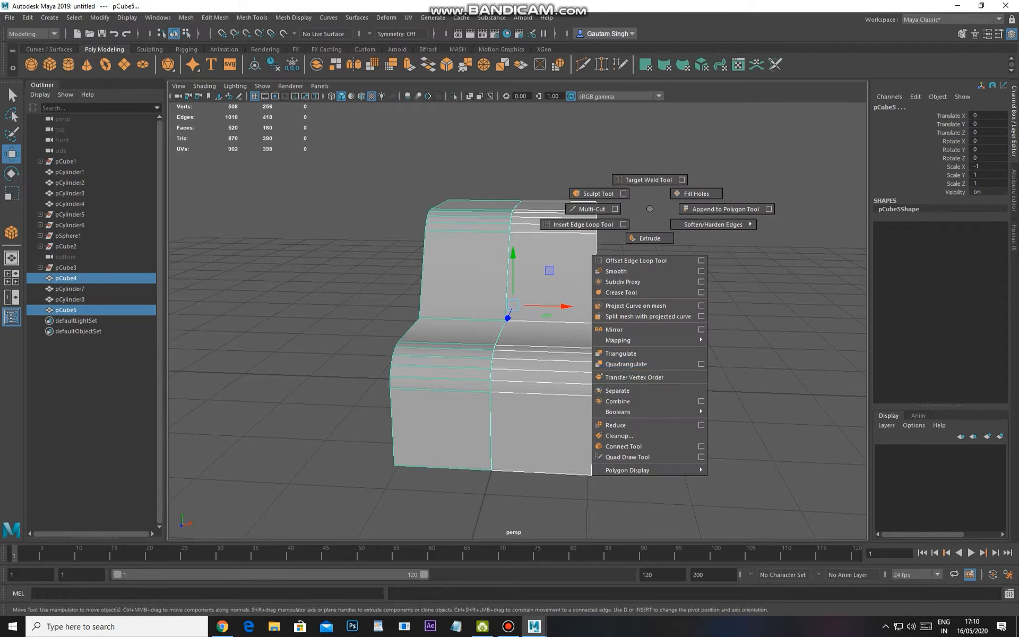
{"action": "right_click_drag", "start_coordinate": [650, 391], "coordinate": [617, 222], "text": "shift"}
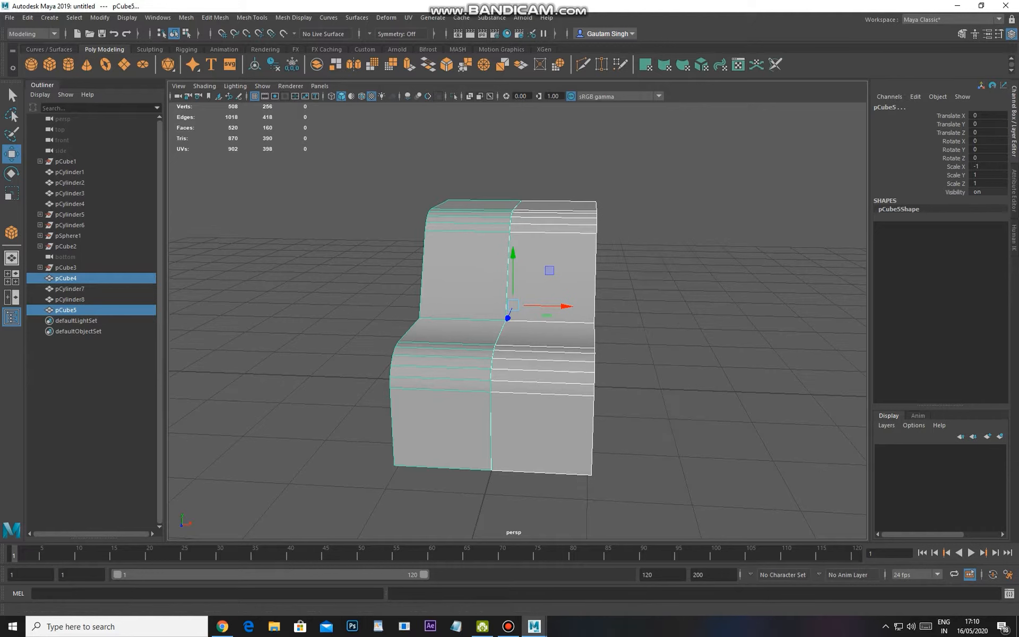
{"action": "left_click", "coordinate": [185, 18]}
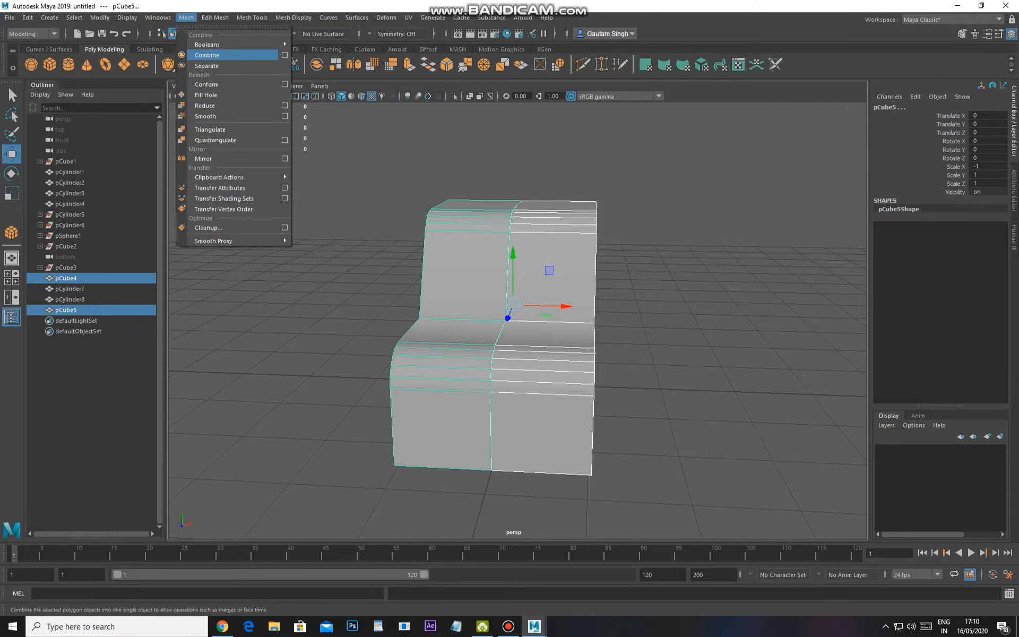
{"action": "left_click", "coordinate": [207, 55]}
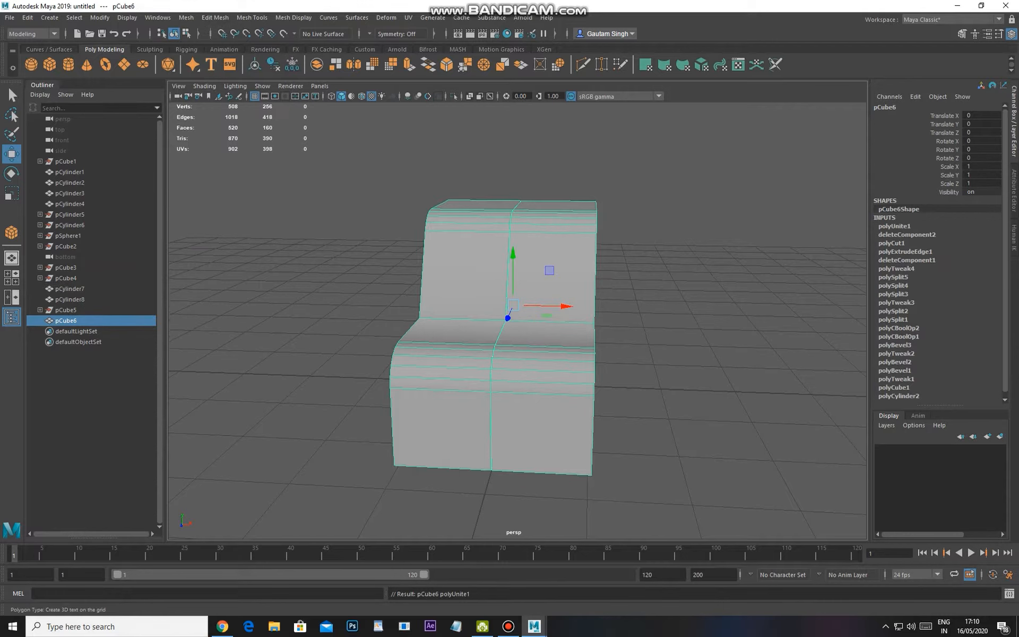
{"action": "key", "text": "ctrl+z"}
{"action": "key", "text": "ctrl+z"}
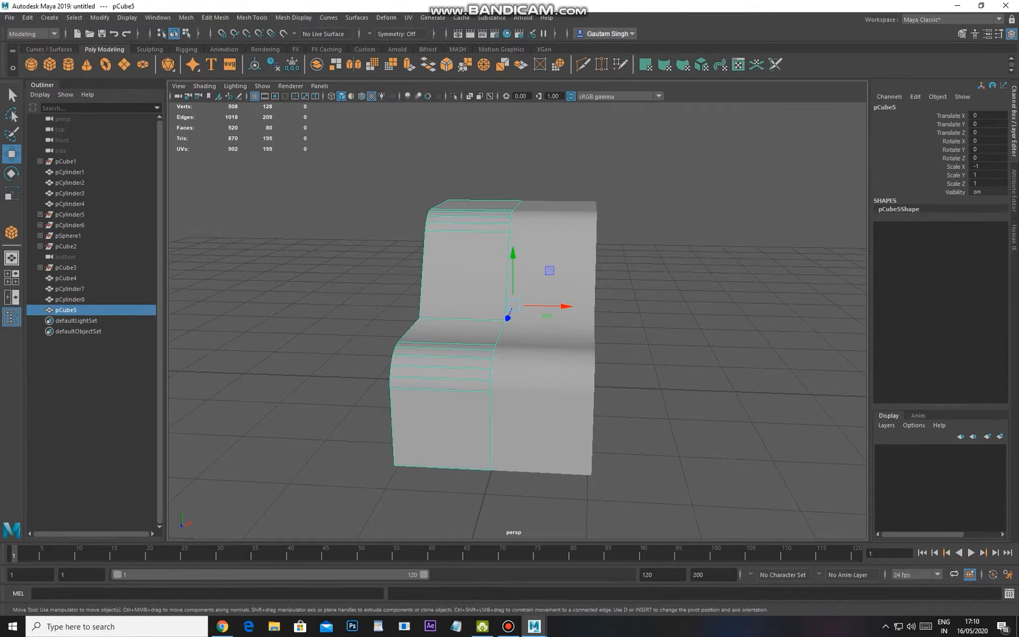
{"action": "key", "text": "ctrl+z"}
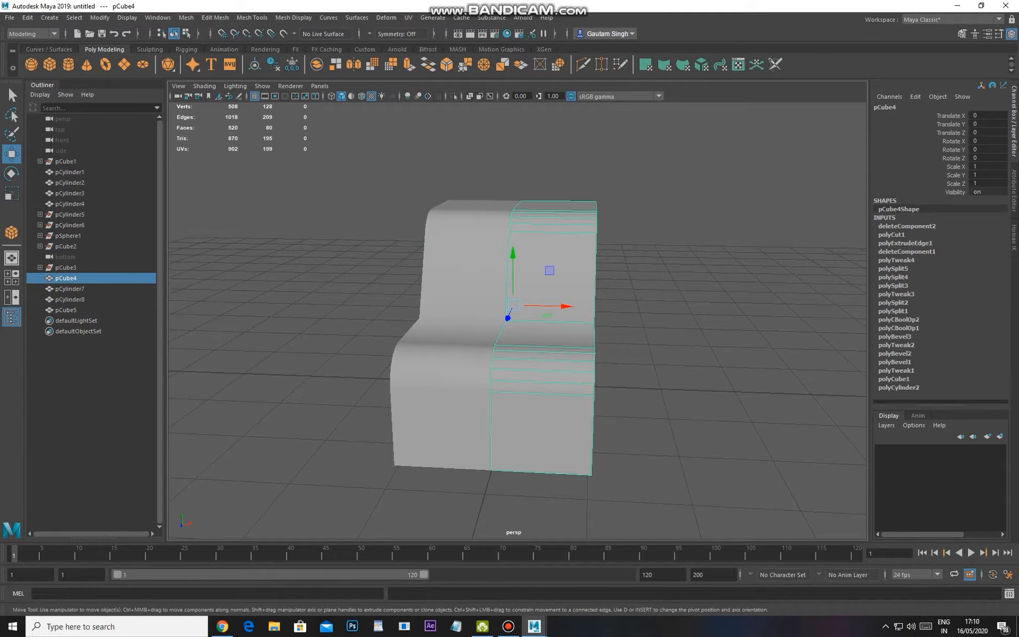
{"action": "key", "text": "ctrl+z"}
{"action": "key", "text": "ctrl+z"}
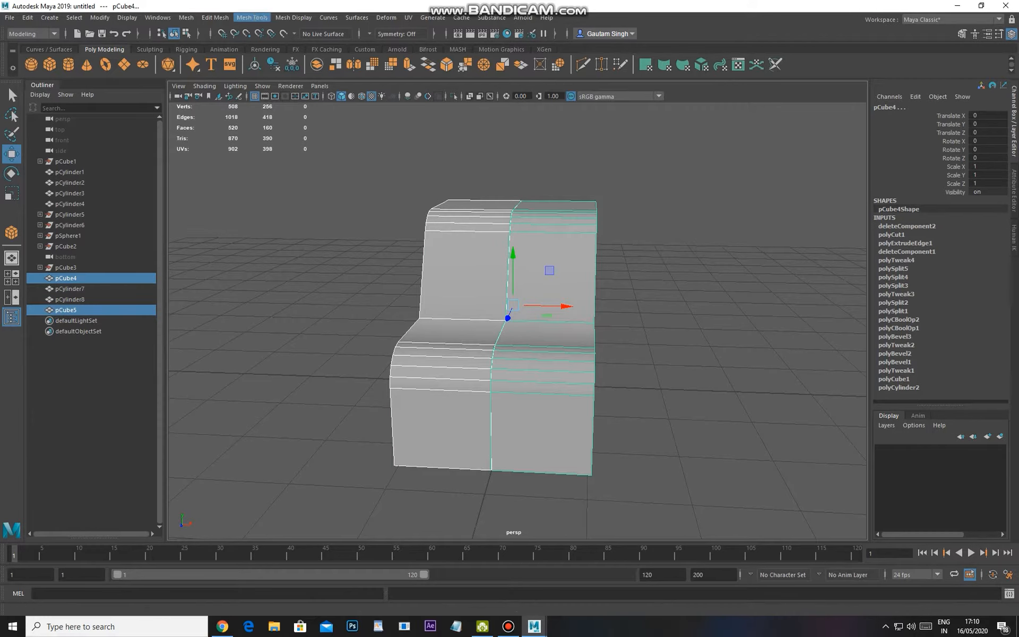
Combine the two car body halves into a single mesh and select the combined body
{"action": "left_click", "coordinate": [186, 17]}
{"action": "mouse_move", "coordinate": [223, 38]}
{"action": "left_click", "coordinate": [316, 42]}
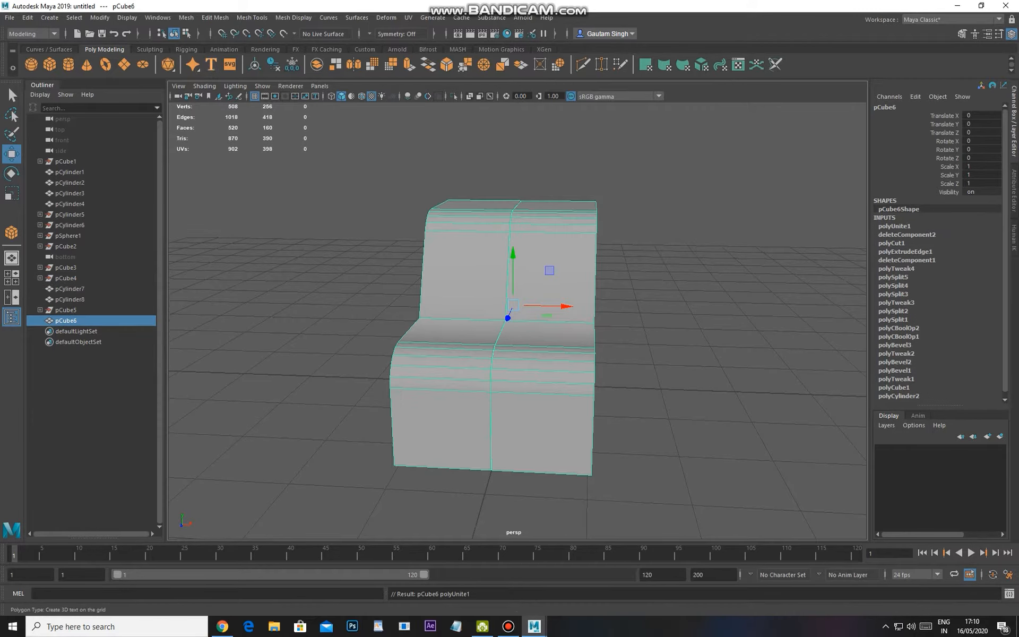
{"action": "left_click", "coordinate": [361, 255]}
{"action": "left_click", "coordinate": [457, 271]}
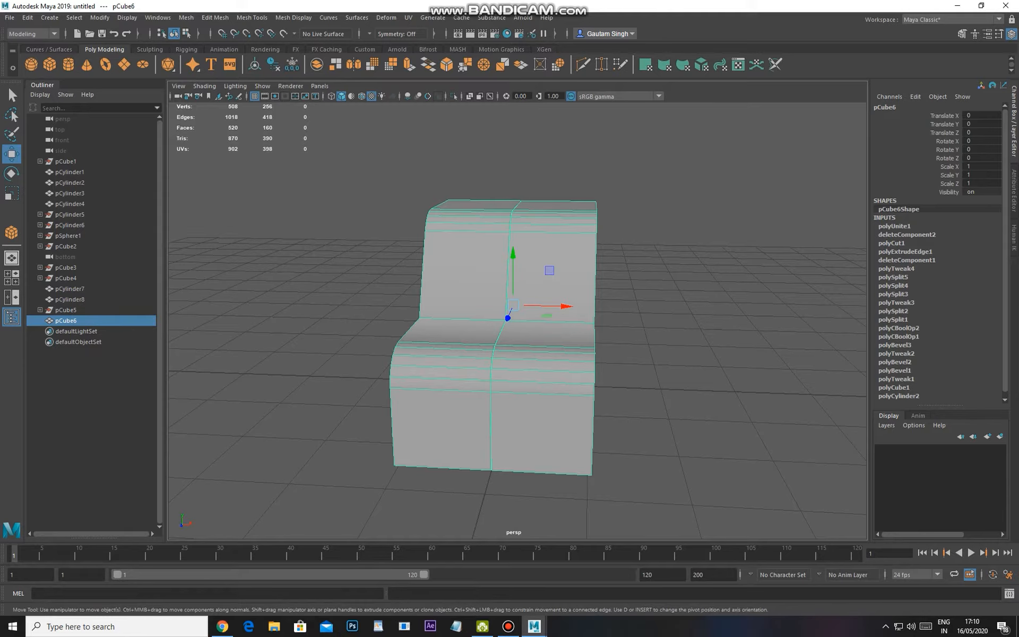
{"action": "left_click", "coordinate": [351, 266]}
{"action": "left_click_drag", "start_coordinate": [467, 287], "coordinate": [499, 239], "text": "alt"}
{"action": "left_click", "coordinate": [478, 297]}
Switch the combined body to face mode, try moving a windshield face beside the centre seam, then undo the move
{"action": "mouse_move", "coordinate": [499, 297]}
{"action": "left_mouse_down", "text": "alt"}
{"action": "mouse_move", "coordinate": [515, 228]}
{"action": "mouse_move", "coordinate": [502, 276]}
{"action": "left_mouse_up", "text": "alt"}
{"action": "right_click_drag", "start_coordinate": [509, 276], "coordinate": [509, 308]}
{"action": "left_click_drag", "start_coordinate": [510, 265], "coordinate": [507, 339], "text": "alt"}
{"action": "scroll", "coordinate": [509, 319], "scroll_direction": "up", "scroll_amount": 2}
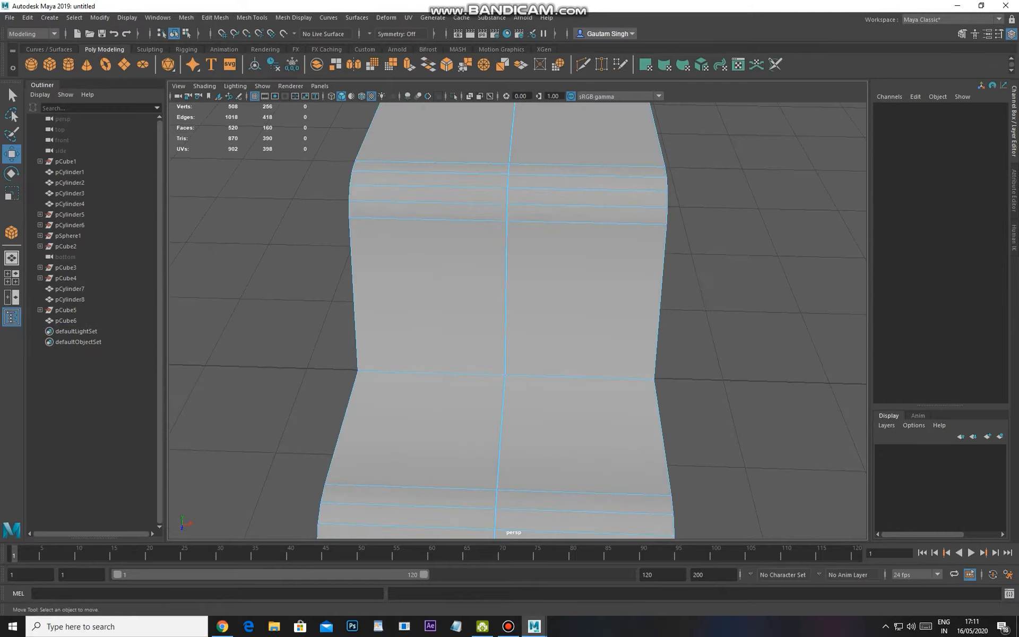
{"action": "left_click", "coordinate": [579, 297]}
{"action": "middle_click_drag", "start_coordinate": [578, 302], "coordinate": [570, 398], "text": "alt"}
{"action": "scroll", "coordinate": [570, 398], "scroll_direction": "up", "scroll_amount": 4}
{"action": "left_click_drag", "start_coordinate": [571, 398], "coordinate": [757, 403], "text": "alt"}
{"action": "key", "text": "ctrl+z"}
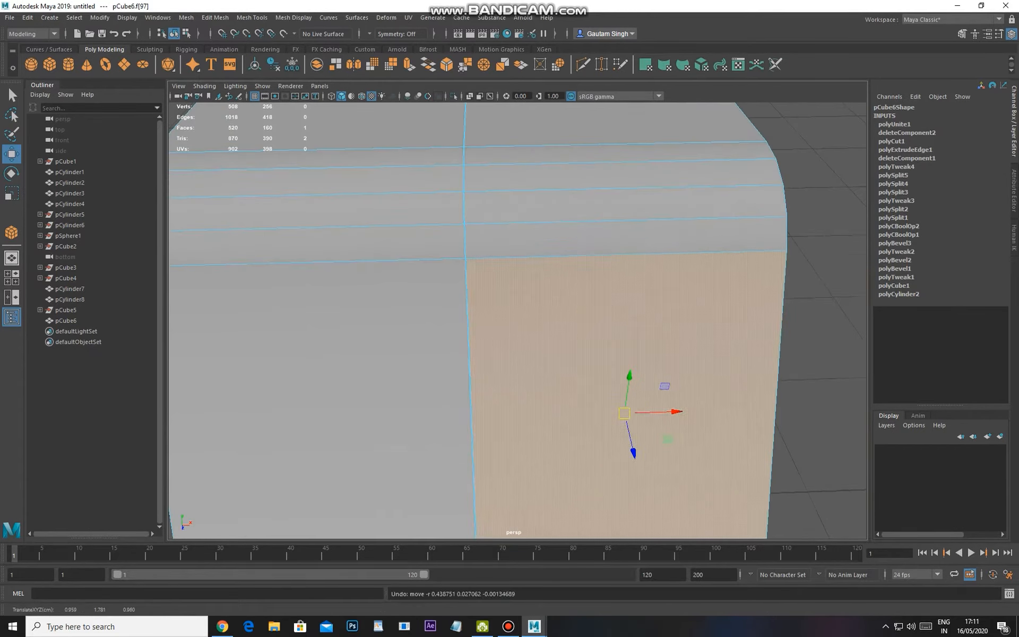
{"action": "scroll", "coordinate": [588, 342], "scroll_direction": "down", "scroll_amount": 4}
{"action": "scroll", "coordinate": [587, 342], "scroll_direction": "down", "scroll_amount": 3}
{"action": "middle_click_drag", "start_coordinate": [575, 325], "coordinate": [550, 211], "text": "alt"}
{"action": "scroll", "coordinate": [550, 211], "scroll_direction": "down", "scroll_amount": 2}
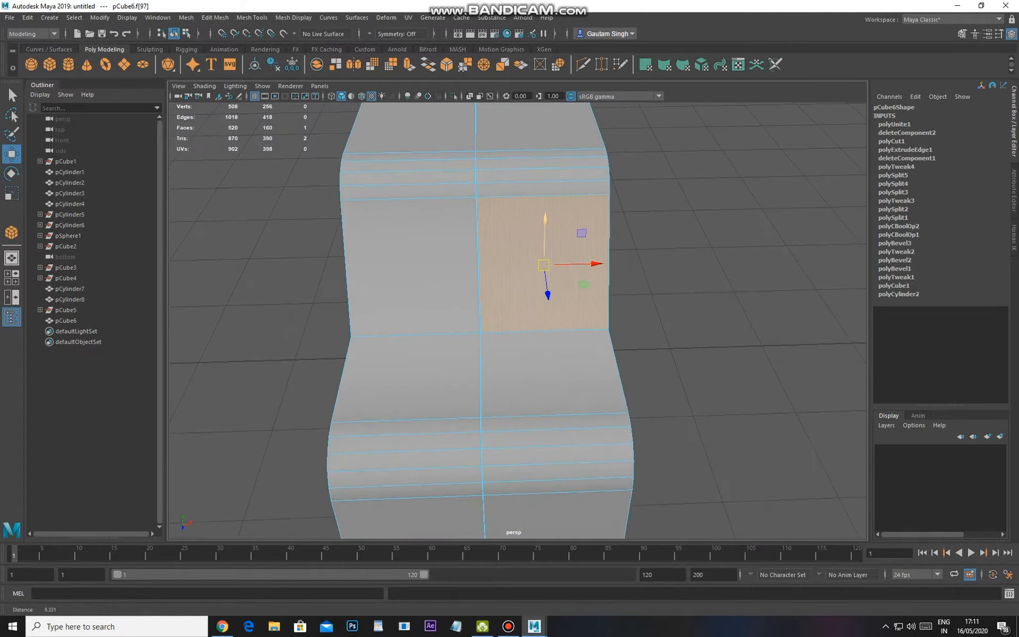
{"action": "scroll", "coordinate": [424, 265], "scroll_direction": "down", "scroll_amount": 2}
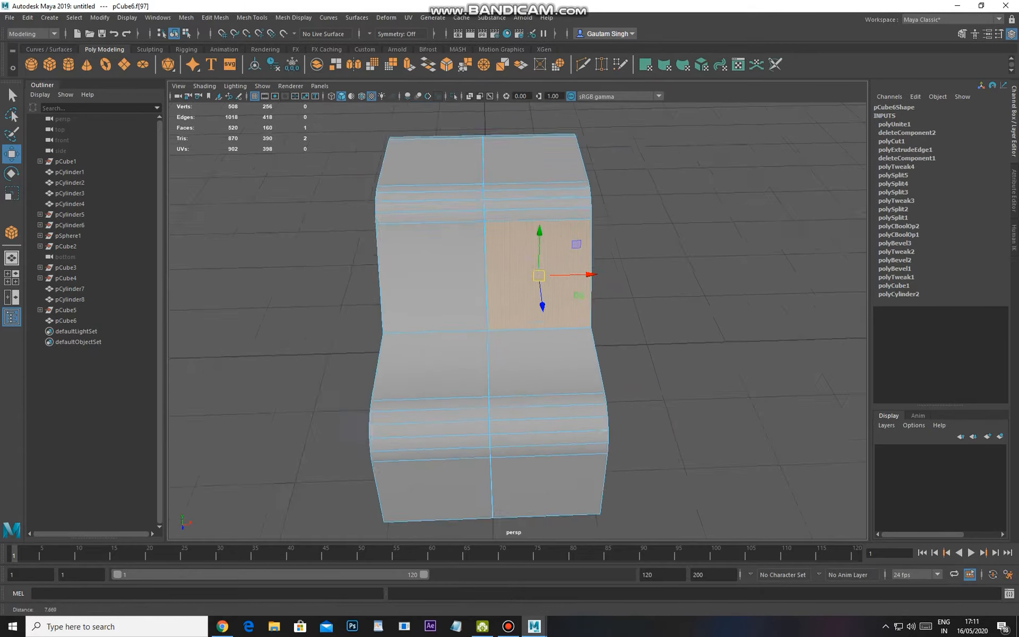
{"action": "scroll", "coordinate": [506, 340], "scroll_direction": "down", "scroll_amount": 1}
Switch the combined body to vertex mode and select all vertices along its centre seam from the top view
{"action": "right_click_drag", "start_coordinate": [507, 352], "coordinate": [435, 350]}
{"action": "left_click_drag", "start_coordinate": [491, 342], "coordinate": [494, 317], "text": "alt"}
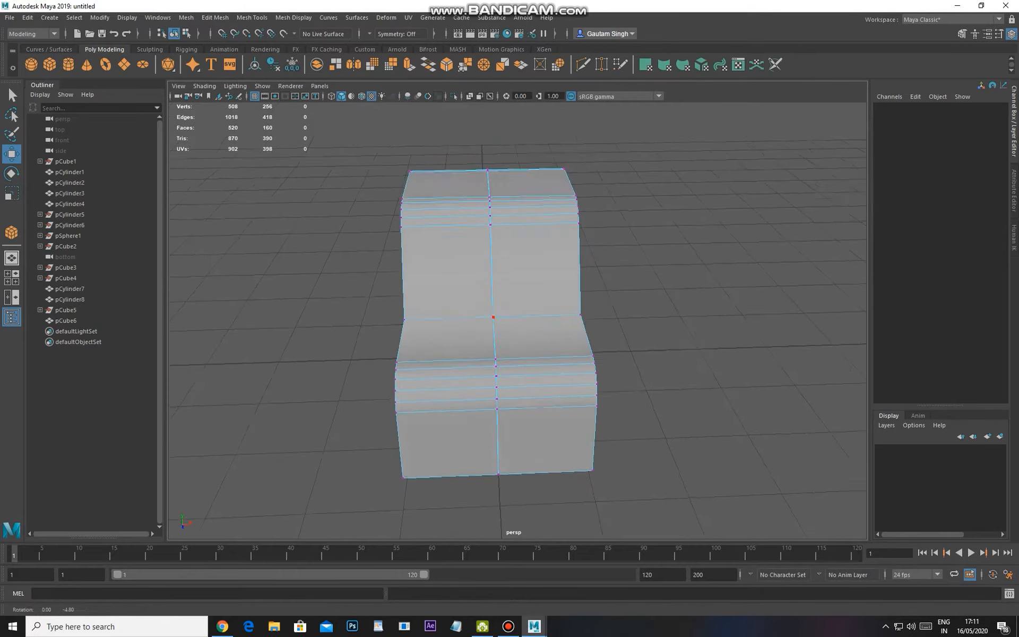
{"action": "right_click_drag", "start_coordinate": [492, 315], "coordinate": [513, 262]}
{"action": "key", "text": "space"}
{"action": "left_click_drag", "start_coordinate": [513, 263], "coordinate": [455, 266]}
{"action": "scroll", "coordinate": [518, 320], "scroll_direction": "up", "scroll_amount": 8}
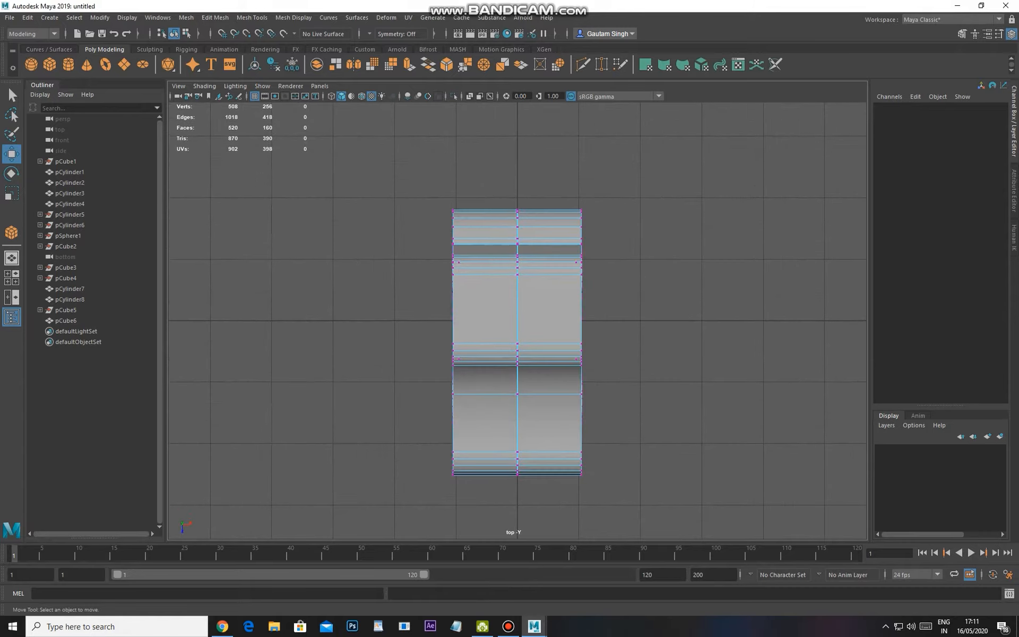
{"action": "left_click_drag", "start_coordinate": [523, 437], "coordinate": [535, 480]}
{"action": "key", "text": "4"}
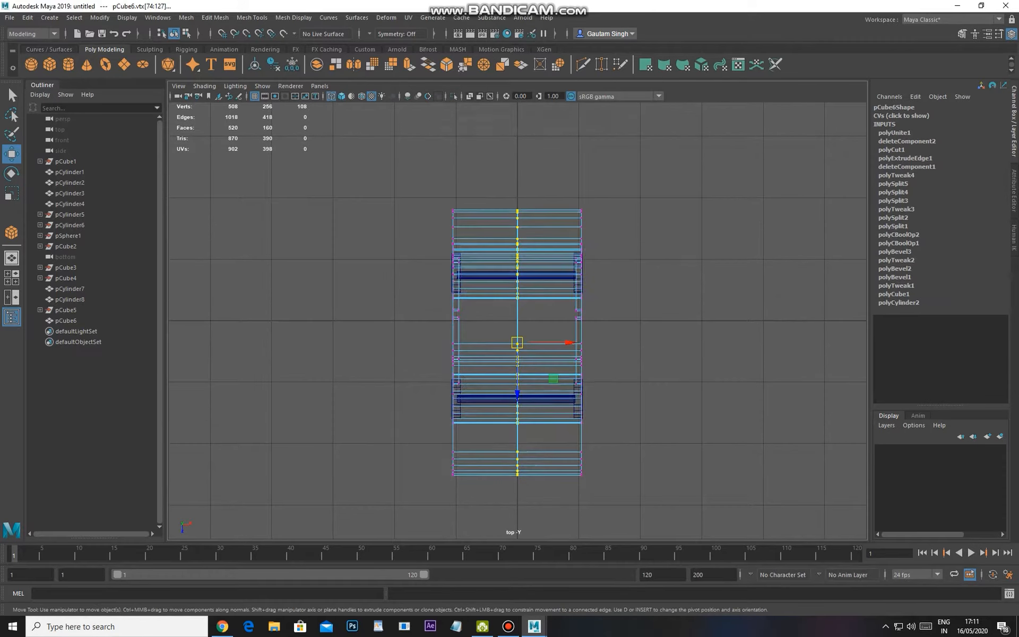
{"action": "key", "text": "5"}
Return to the perspective view and examine the vertices along the body's centre seam up close
{"action": "key", "text": "space"}
{"action": "left_click_drag", "start_coordinate": [536, 329], "coordinate": [499, 329], "text": "alt"}
{"action": "scroll", "coordinate": [517, 320], "scroll_direction": "up", "scroll_amount": 1}
{"action": "middle_click_drag", "start_coordinate": [499, 345], "coordinate": [557, 281], "text": "alt"}
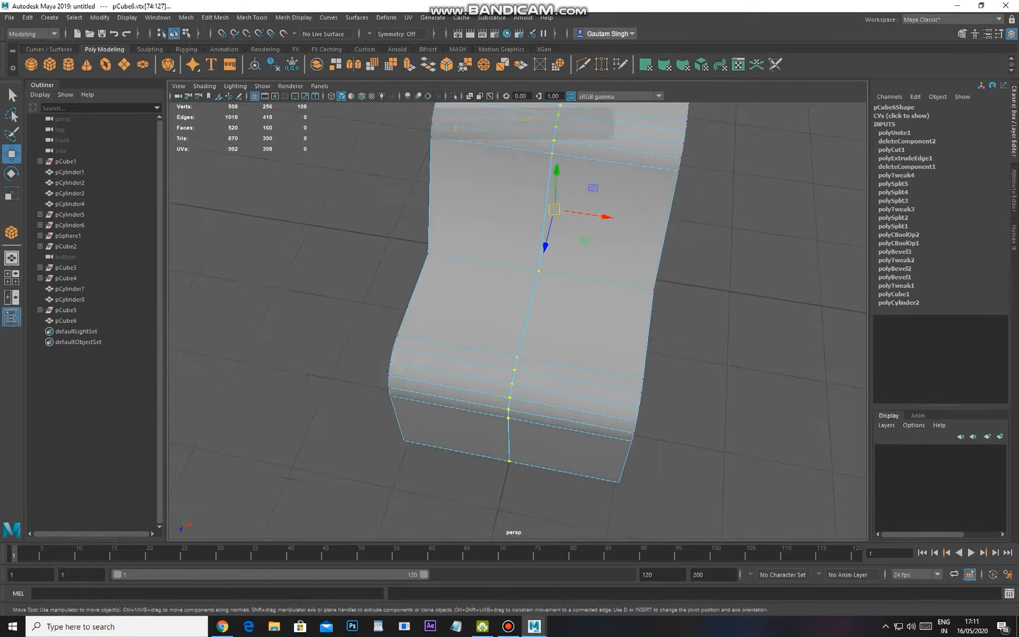
{"action": "scroll", "coordinate": [530, 318], "scroll_direction": "up", "scroll_amount": 7}
{"action": "middle_click_drag", "start_coordinate": [531, 382], "coordinate": [519, 255], "text": "alt"}
{"action": "scroll", "coordinate": [517, 297], "scroll_direction": "up", "scroll_amount": 5}
{"action": "left_click_drag", "start_coordinate": [504, 318], "coordinate": [538, 321], "text": "alt"}
{"action": "scroll", "coordinate": [518, 321], "scroll_direction": "up", "scroll_amount": 3}
{"action": "middle_click_drag", "start_coordinate": [552, 266], "coordinate": [513, 321], "text": "alt"}
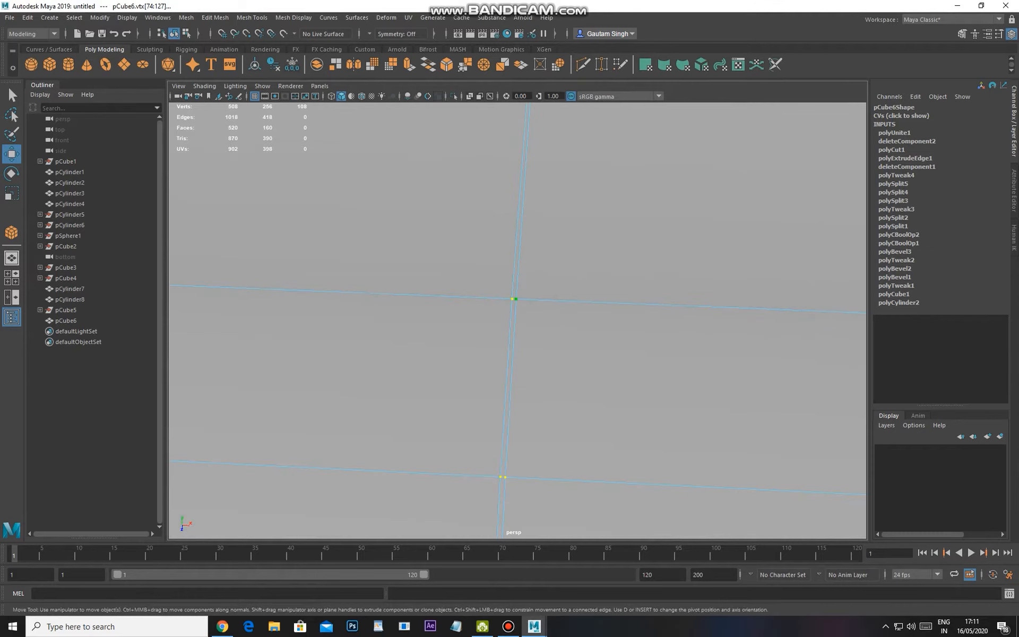
Try merging the selected seam vertices with Merge to Center, then undo the merge
{"action": "left_click", "coordinate": [186, 17]}
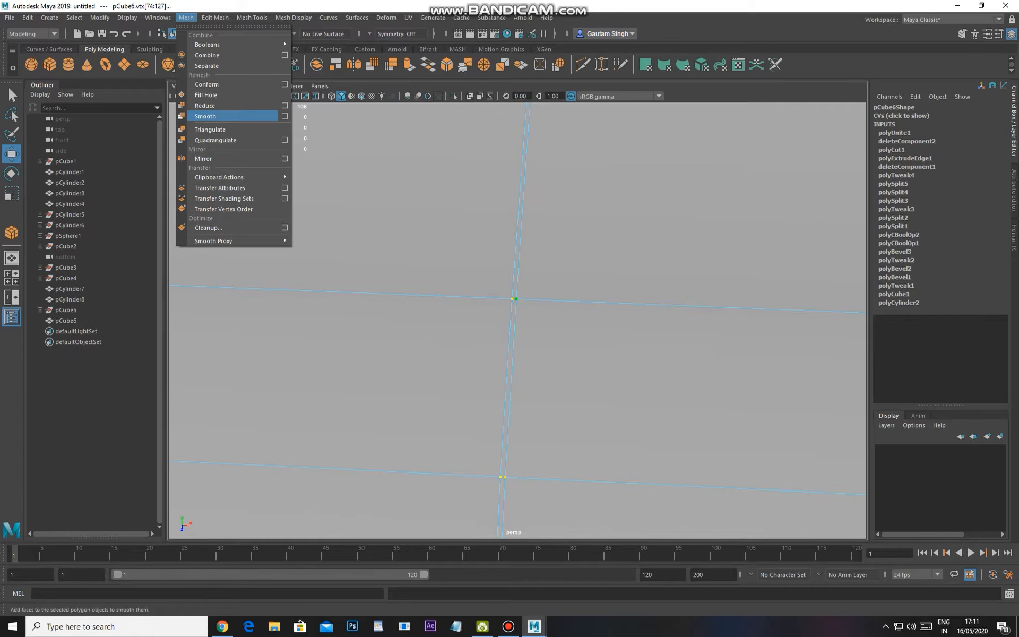
{"action": "left_click", "coordinate": [187, 18]}
{"action": "scroll", "coordinate": [518, 321], "scroll_direction": "down", "scroll_amount": 8}
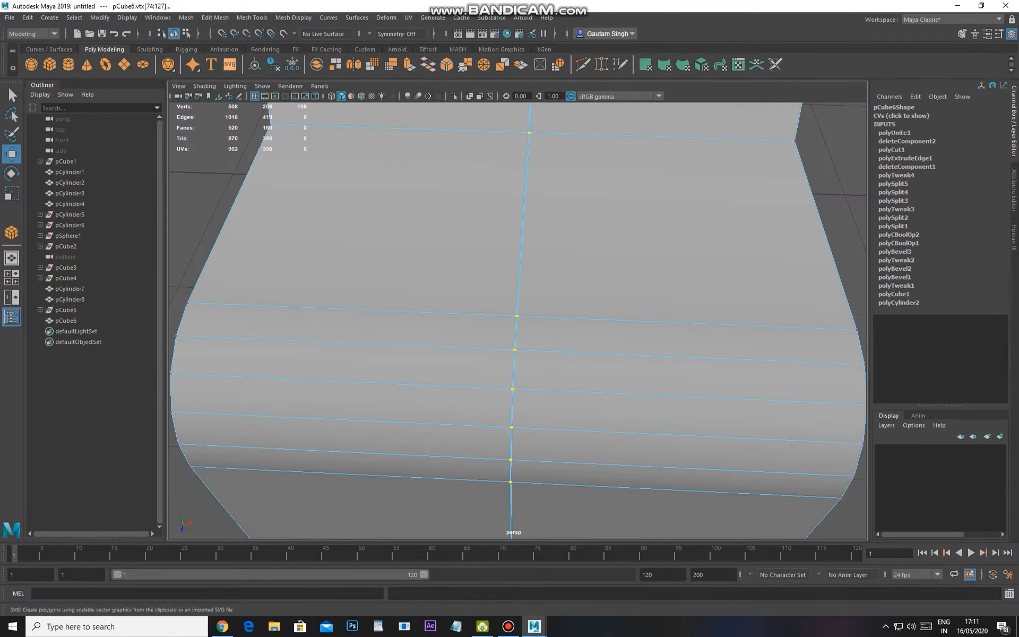
{"action": "left_click", "coordinate": [215, 18]}
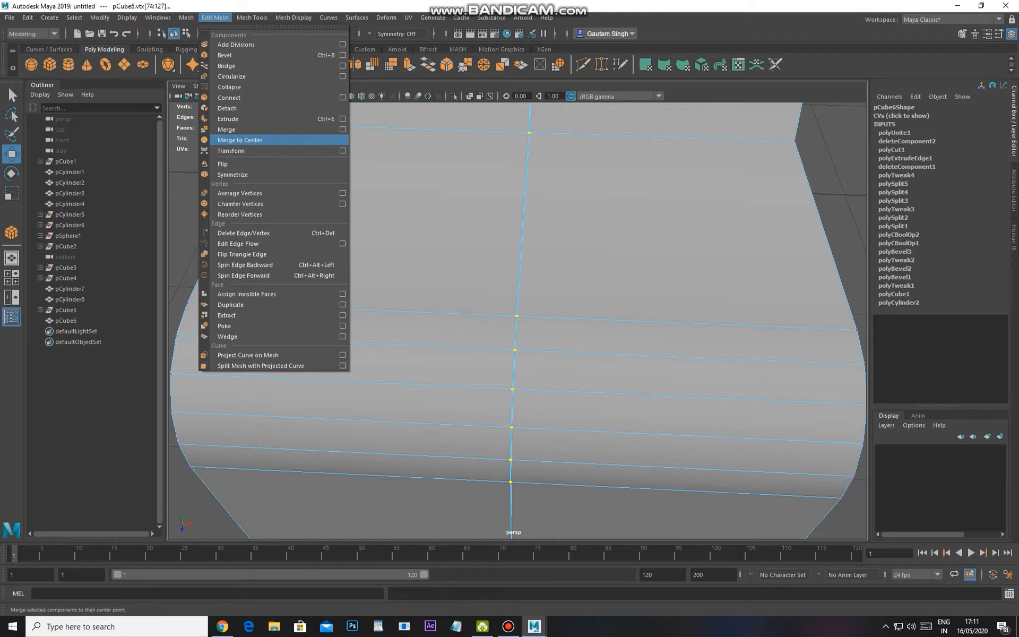
{"action": "left_click", "coordinate": [240, 140]}
{"action": "key", "text": "f"}
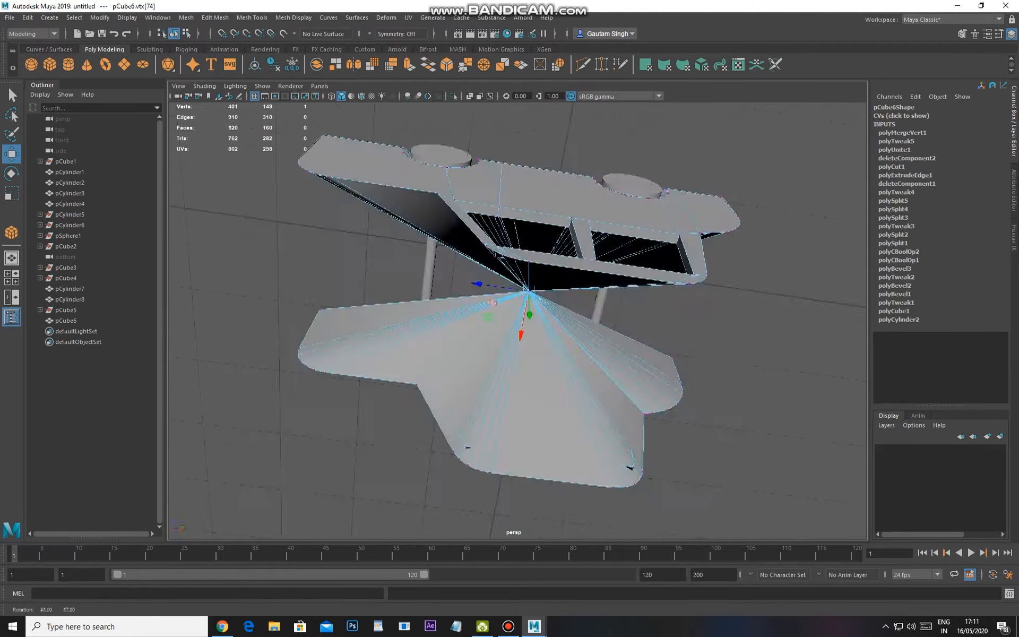
{"action": "key", "text": "ctrl+z"}
{"action": "left_click_drag", "start_coordinate": [553, 356], "coordinate": [466, 330], "text": "alt"}
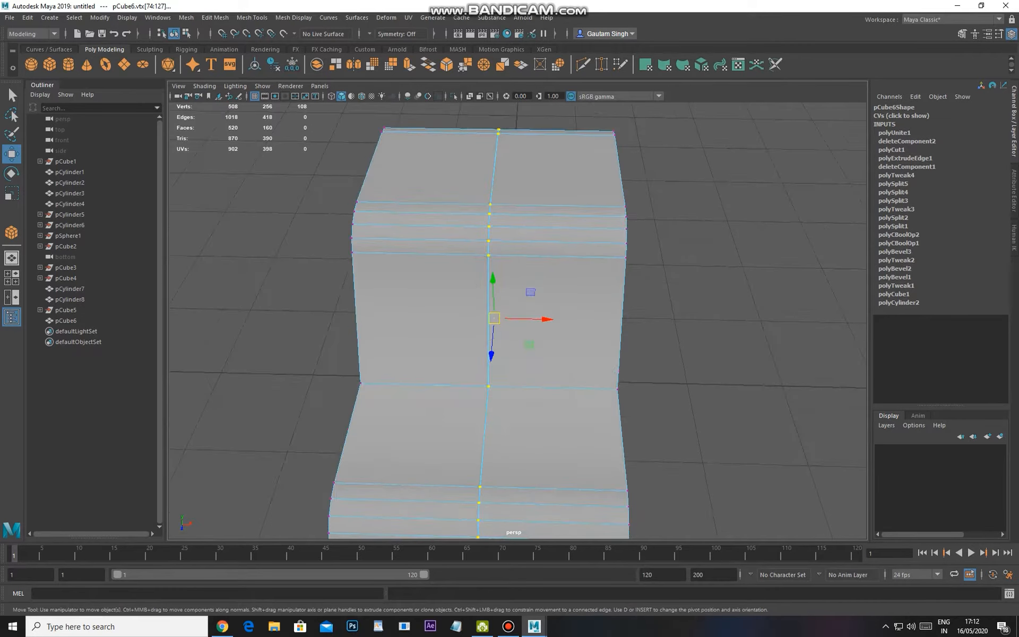
Merge the overlapping centre seam vertices of the car body with a distance threshold of 0.01
{"action": "middle_click_drag", "start_coordinate": [488, 350], "coordinate": [487, 283], "text": "alt"}
{"action": "scroll", "coordinate": [487, 283], "scroll_direction": "up", "scroll_amount": 4}
{"action": "left_click", "coordinate": [186, 18]}
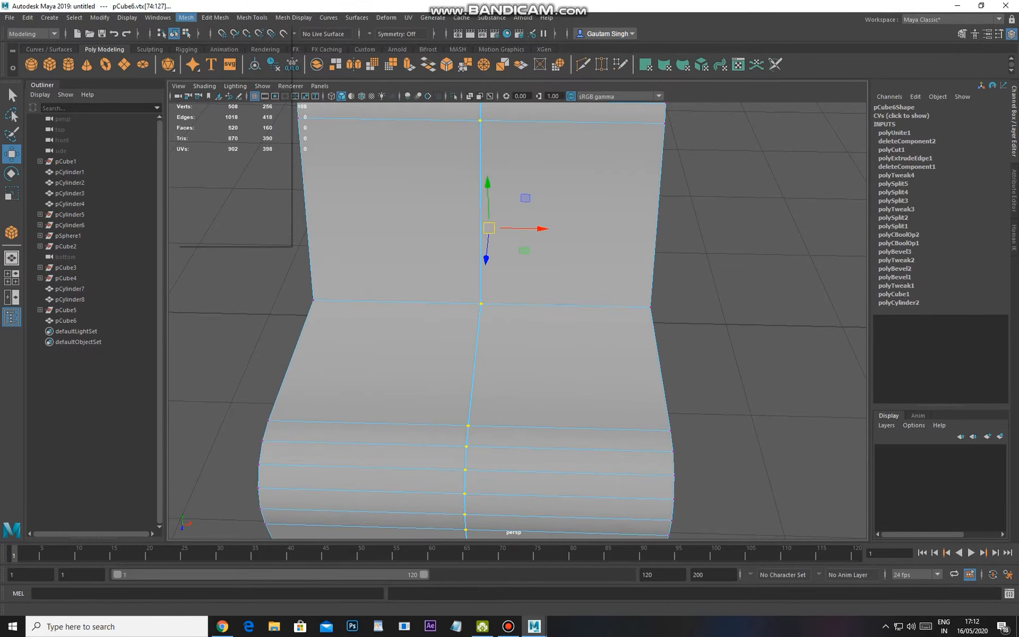
{"action": "mouse_move", "coordinate": [215, 18]}
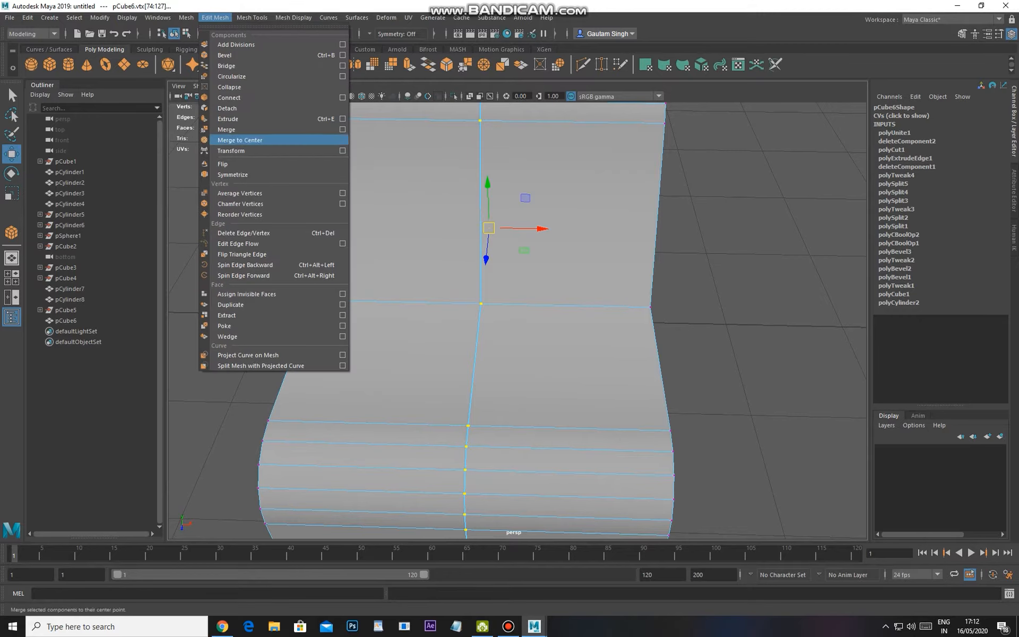
{"action": "left_click", "coordinate": [228, 129]}
{"action": "middle_click_drag", "start_coordinate": [488, 265], "coordinate": [485, 366], "text": "alt"}
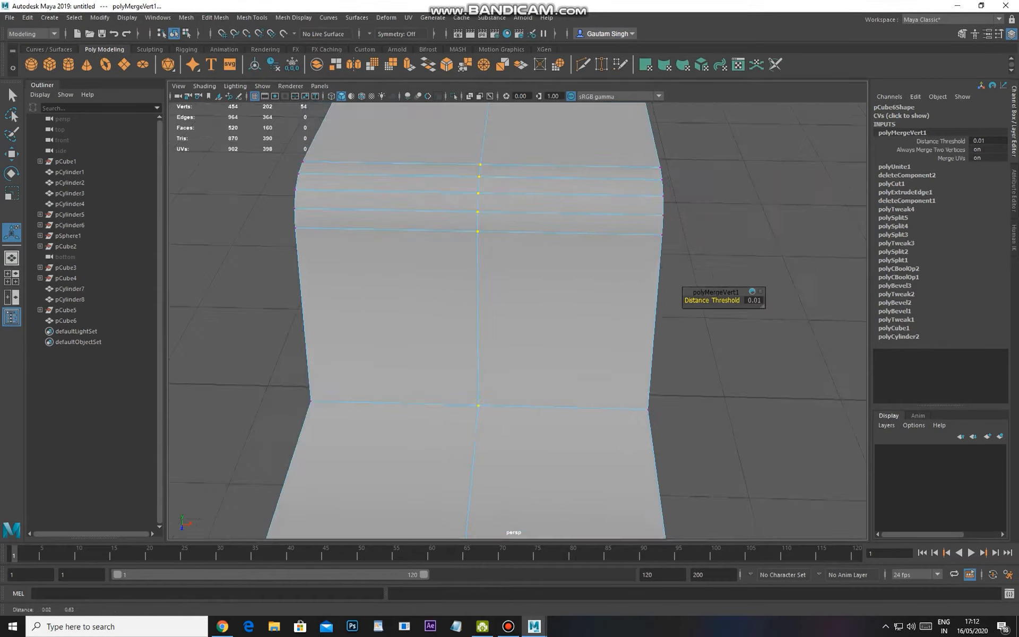
Examine the merged vertices along the car body's centre seam up close
{"action": "scroll", "coordinate": [485, 366], "scroll_direction": "up", "scroll_amount": 4}
{"action": "middle_click_drag", "start_coordinate": [485, 238], "coordinate": [499, 451], "text": "alt"}
{"action": "scroll", "coordinate": [499, 372], "scroll_direction": "up", "scroll_amount": 2}
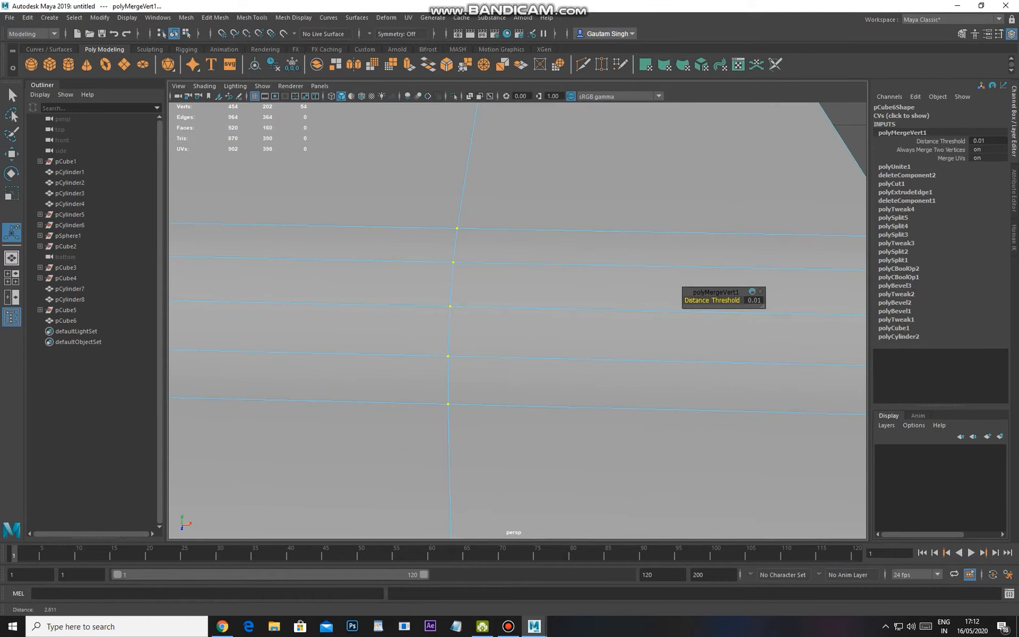
{"action": "scroll", "coordinate": [498, 318], "scroll_direction": "up", "scroll_amount": 1}
{"action": "middle_click_drag", "start_coordinate": [493, 234], "coordinate": [518, 362], "text": "alt"}
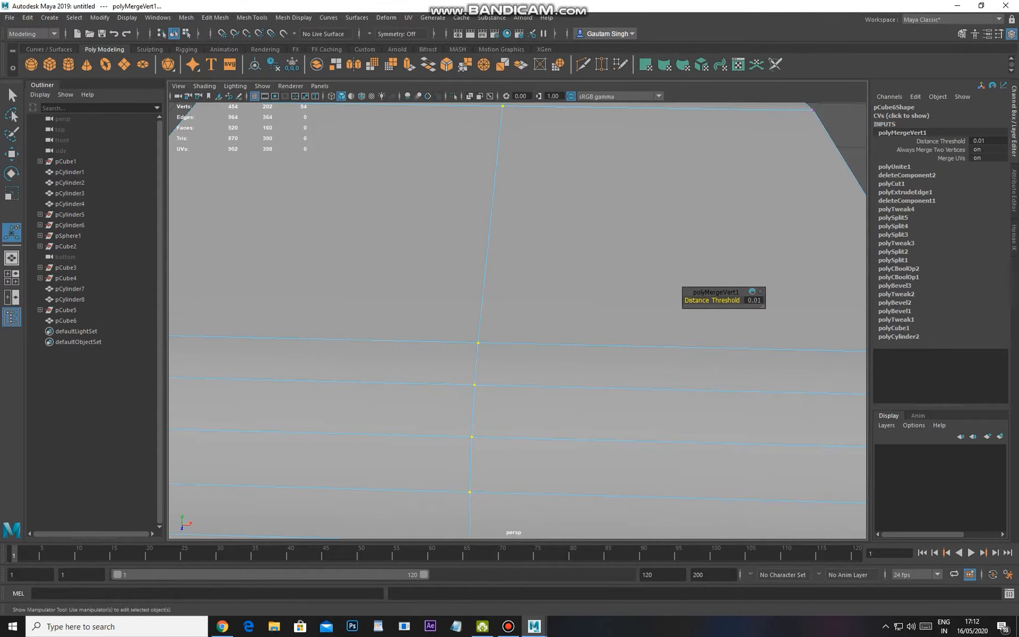
{"action": "scroll", "coordinate": [517, 321], "scroll_direction": "down", "scroll_amount": 4}
{"action": "scroll", "coordinate": [518, 321], "scroll_direction": "up", "scroll_amount": 5}
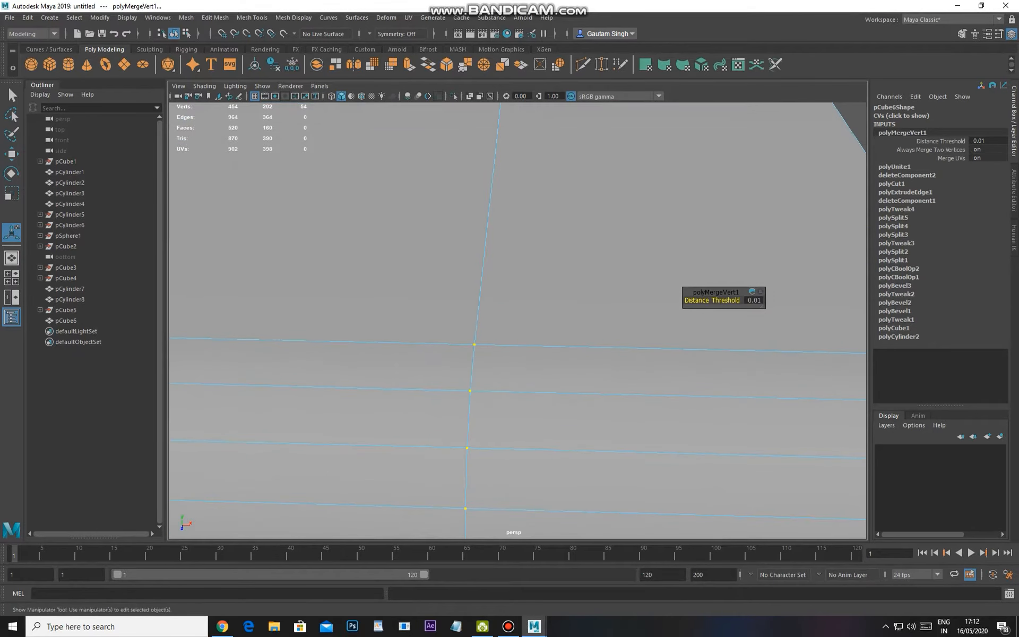
{"action": "scroll", "coordinate": [517, 321], "scroll_direction": "up", "scroll_amount": 3}
{"action": "middle_click_drag", "start_coordinate": [499, 353], "coordinate": [533, 288], "text": "alt"}
Undo the seam vertex merge, inspect the separate vertex pairs, and repeat the merge
{"action": "key", "text": "ctrl+z"}
{"action": "scroll", "coordinate": [518, 321], "scroll_direction": "up", "scroll_amount": 8}
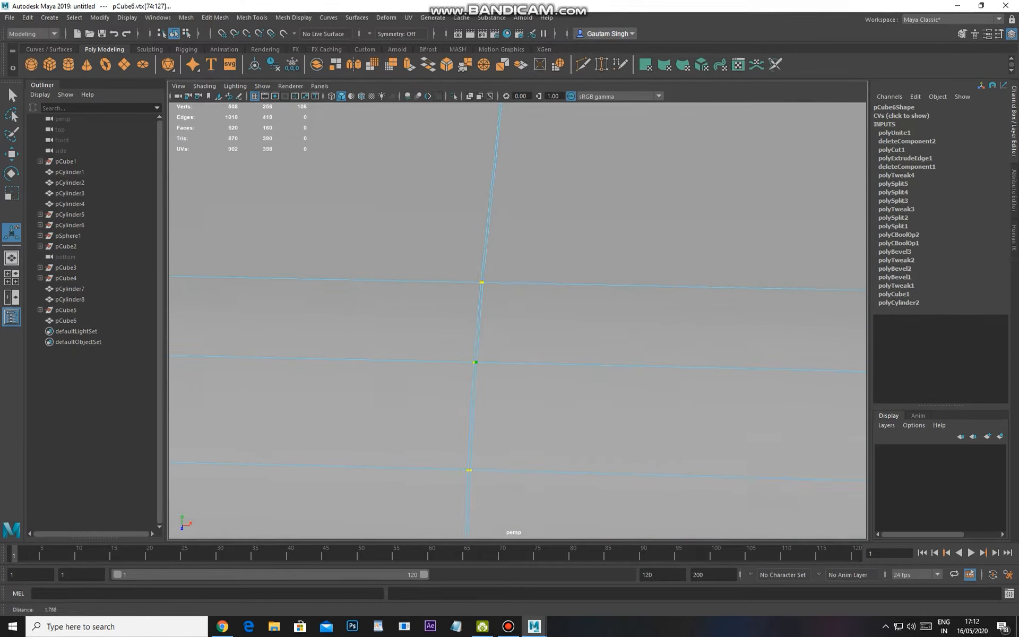
{"action": "scroll", "coordinate": [517, 321], "scroll_direction": "down", "scroll_amount": 5}
{"action": "scroll", "coordinate": [518, 321], "scroll_direction": "up", "scroll_amount": 7}
{"action": "scroll", "coordinate": [517, 321], "scroll_direction": "down", "scroll_amount": 3}
{"action": "key", "text": "g"}
Try a distance threshold of 1 for the seam merge, inspect the body shape, and undo back to 0.01
{"action": "key", "text": "f"}
{"action": "left_click_drag", "start_coordinate": [712, 301], "coordinate": [735, 220]}
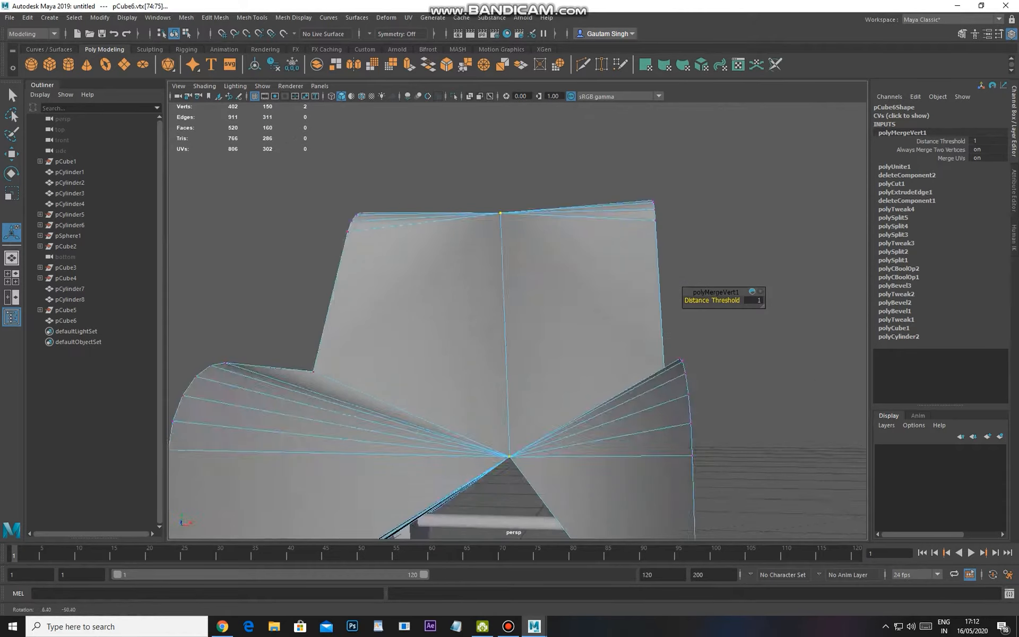
{"action": "key", "text": "ctrl+z"}
{"action": "key", "text": "ctrl+z"}
{"action": "key", "text": "ctrl+z"}
{"action": "key", "text": "ctrl+z"}
{"action": "key", "text": "ctrl+z"}
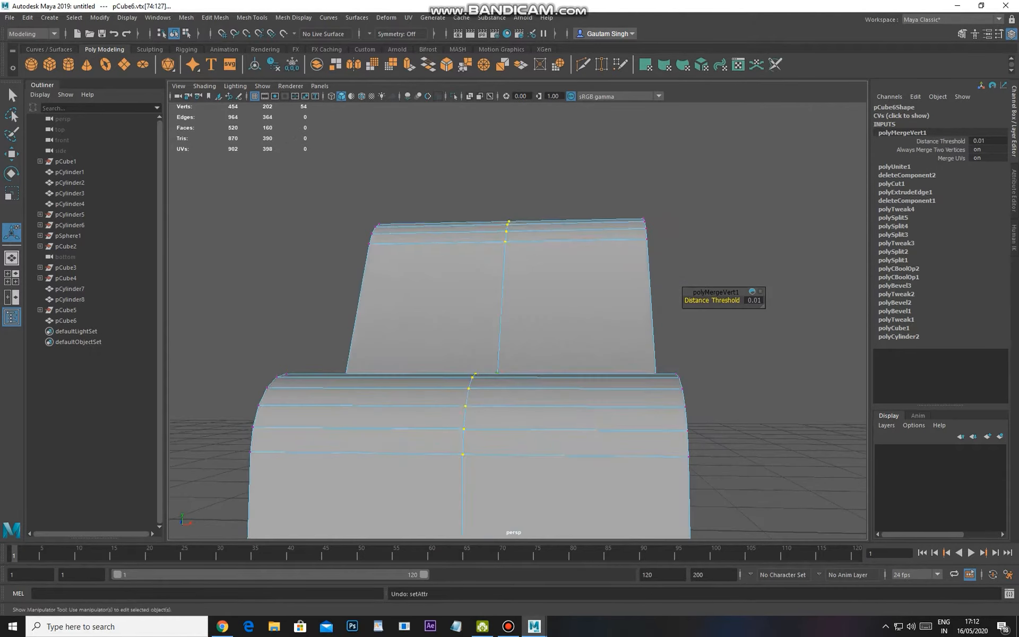
Try a distance threshold of 0 for the seam merge and inspect the vertex pairs up close
{"action": "left_click_drag", "start_coordinate": [674, 319], "coordinate": [636, 353], "text": "alt"}
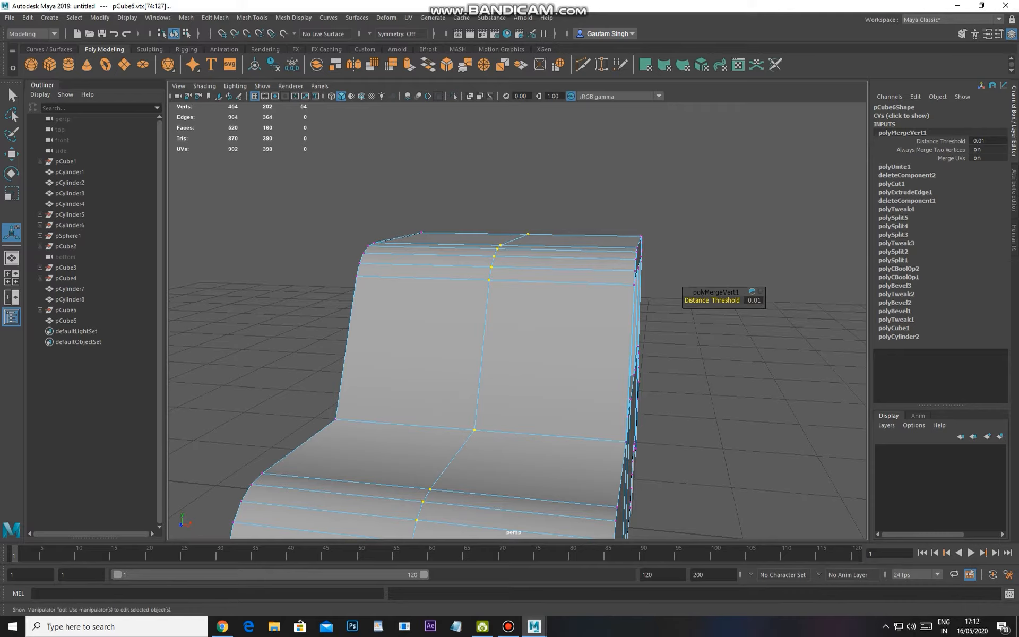
{"action": "right_click_drag", "start_coordinate": [531, 340], "coordinate": [579, 340], "text": "alt"}
{"action": "left_click_drag", "start_coordinate": [578, 339], "coordinate": [575, 366], "text": "alt"}
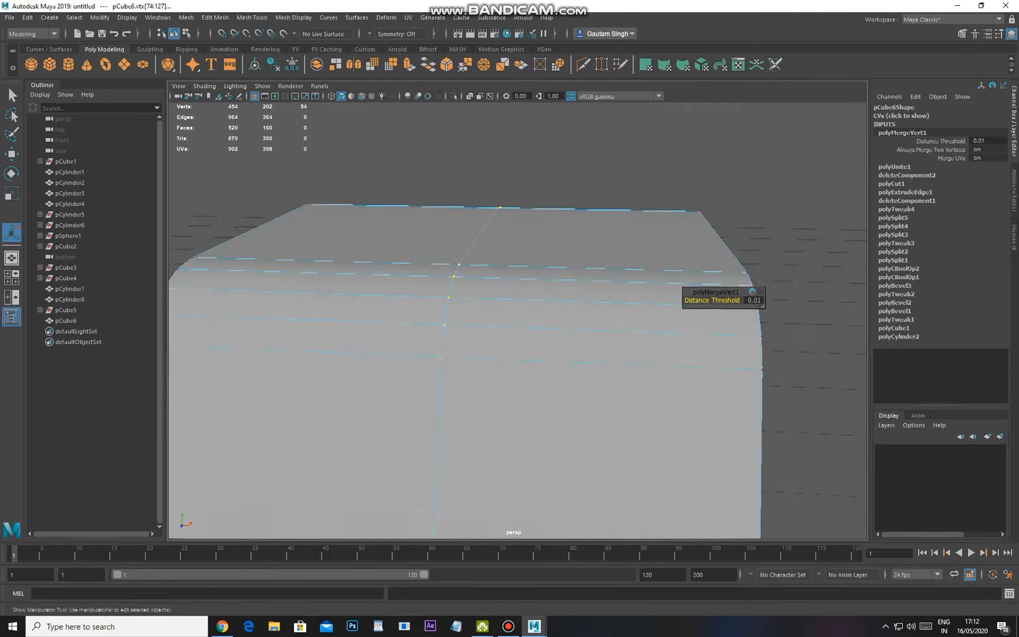
{"action": "right_click_drag", "start_coordinate": [576, 366], "coordinate": [623, 366], "text": "alt"}
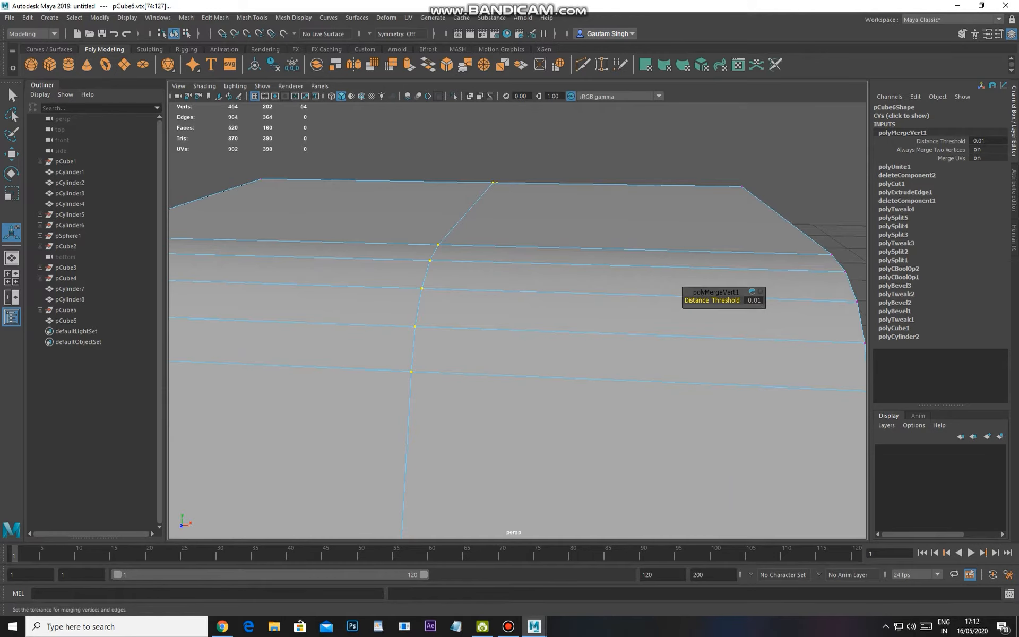
{"action": "mouse_move", "coordinate": [711, 300]}
{"action": "left_mouse_down"}
{"action": "mouse_move", "coordinate": [729, 301]}
{"action": "mouse_move", "coordinate": [703, 301]}
{"action": "left_mouse_up"}
{"action": "key", "text": "ctrl+z"}
{"action": "right_click_drag", "start_coordinate": [531, 328], "coordinate": [605, 331], "text": "alt"}
{"action": "middle_click_drag", "start_coordinate": [531, 329], "coordinate": [668, 347], "text": "alt"}
{"action": "right_click_drag", "start_coordinate": [669, 348], "coordinate": [716, 348], "text": "alt"}
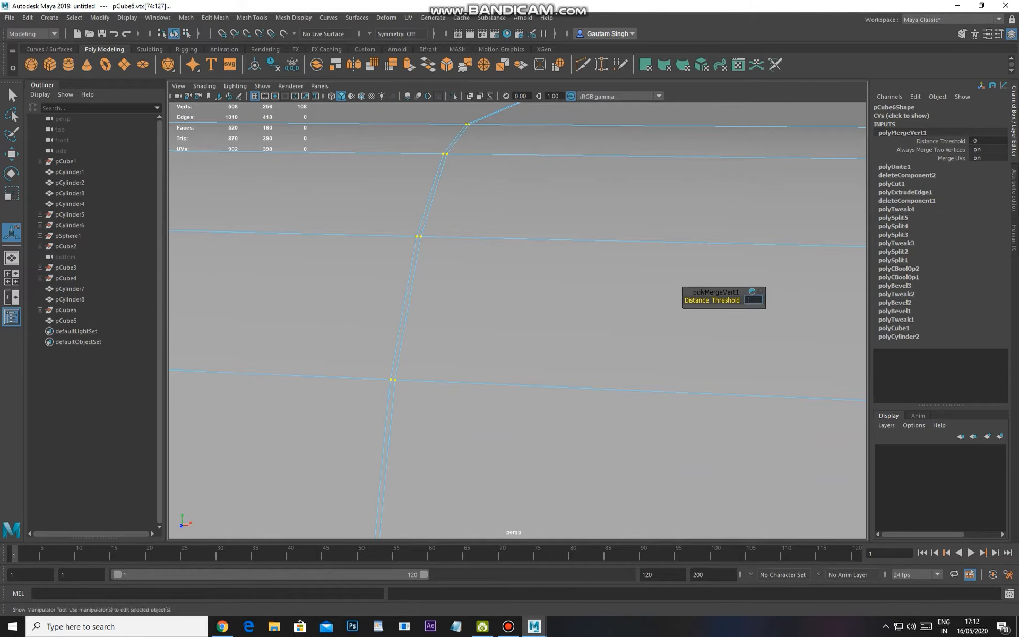
{"action": "right_click_drag", "start_coordinate": [690, 347], "coordinate": [562, 348], "text": "alt"}
Switch the body to face mode, try moving a window face beside the centre seam, and undo the move
{"action": "key", "text": "w"}
{"action": "key", "text": "F8"}
{"action": "right_click_drag", "start_coordinate": [566, 408], "coordinate": [489, 448]}
{"action": "left_click", "coordinate": [567, 448]}
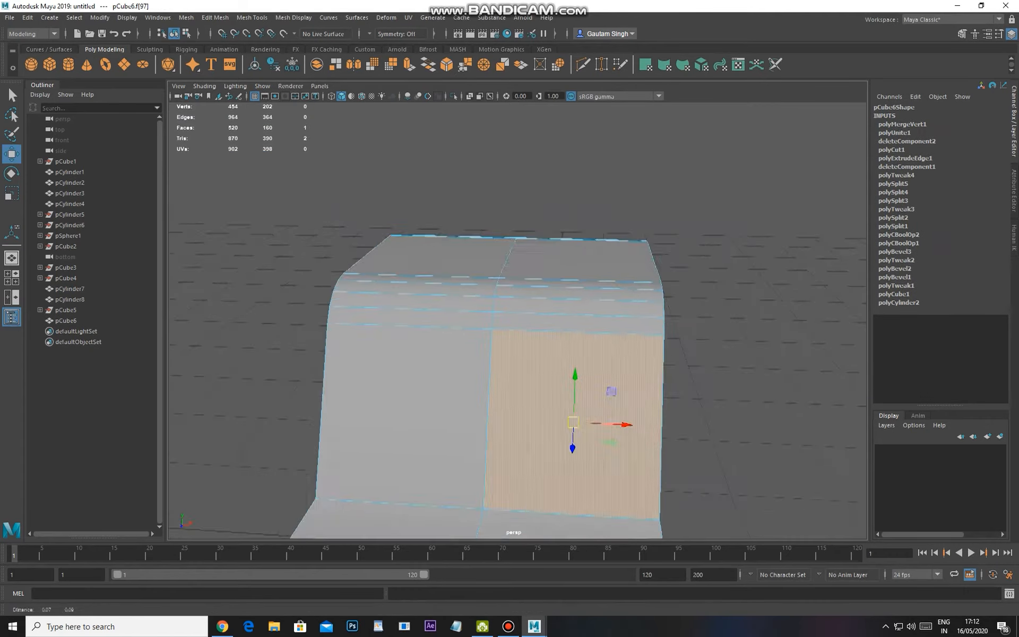
{"action": "left_click_drag", "start_coordinate": [488, 449], "coordinate": [512, 473], "text": "alt"}
{"action": "left_click_drag", "start_coordinate": [584, 393], "coordinate": [717, 372]}
{"action": "key", "text": "ctrl+z"}
{"action": "left_click_drag", "start_coordinate": [578, 297], "coordinate": [573, 456], "text": "alt"}
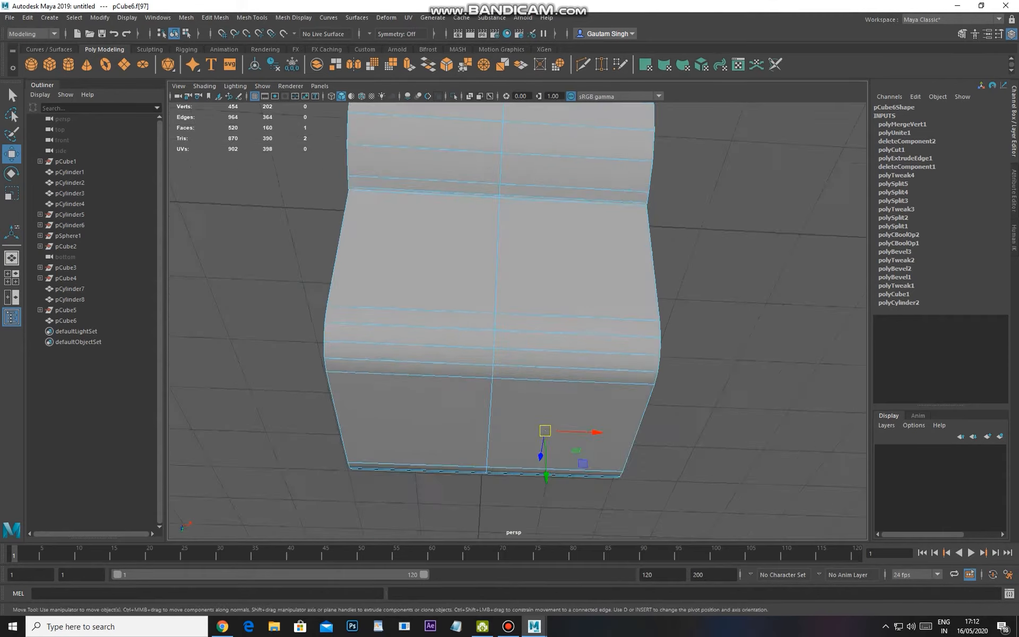
Try moving further parts of the car body to test the merged seam, undoing each move
{"action": "right_click_drag", "start_coordinate": [573, 371], "coordinate": [536, 372], "text": "alt"}
{"action": "left_click", "coordinate": [565, 272]}
{"action": "left_click_drag", "start_coordinate": [565, 269], "coordinate": [683, 294]}
{"action": "key", "text": "ctrl+z"}
{"action": "left_click_drag", "start_coordinate": [579, 403], "coordinate": [570, 303], "text": "alt"}
{"action": "right_click_drag", "start_coordinate": [570, 303], "coordinate": [505, 302], "text": "alt"}
{"action": "left_click_drag", "start_coordinate": [504, 303], "coordinate": [657, 547], "text": "alt"}
{"action": "left_click_drag", "start_coordinate": [583, 351], "coordinate": [849, 350]}
{"action": "key", "text": "ctrl+z"}
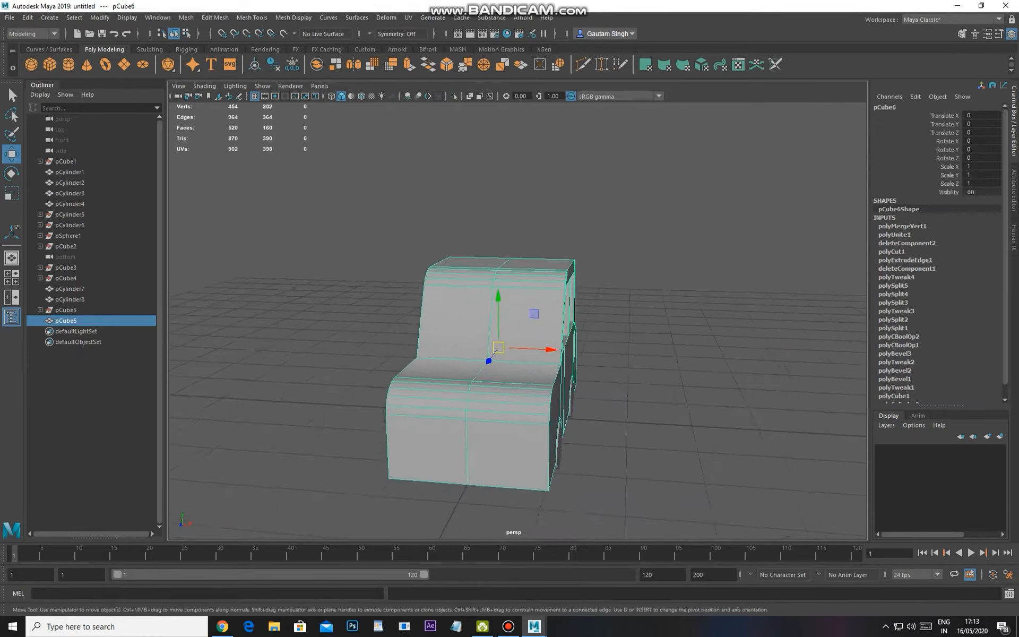
Select both halves of the windshield and rear window and extrude the faces, inset to leave a frame around the glass
{"action": "left_click_drag", "start_coordinate": [477, 366], "coordinate": [568, 348], "text": "alt"}
{"action": "middle_click_drag", "start_coordinate": [530, 319], "coordinate": [530, 350], "text": "alt"}
{"action": "right_click_drag", "start_coordinate": [477, 340], "coordinate": [520, 340], "text": "alt"}
{"action": "right_click_drag", "start_coordinate": [481, 300], "coordinate": [480, 334]}
{"action": "left_click", "coordinate": [481, 334]}
{"action": "left_click", "coordinate": [565, 316], "text": "shift"}
{"action": "left_click_drag", "start_coordinate": [478, 339], "coordinate": [711, 372], "text": "alt"}
{"action": "left_click", "coordinate": [564, 342], "text": "shift"}
{"action": "left_click", "coordinate": [482, 337], "text": "shift"}
{"action": "left_click_drag", "start_coordinate": [838, 287], "coordinate": [694, 274], "text": "alt"}
{"action": "right_click", "coordinate": [694, 274], "text": "shift"}
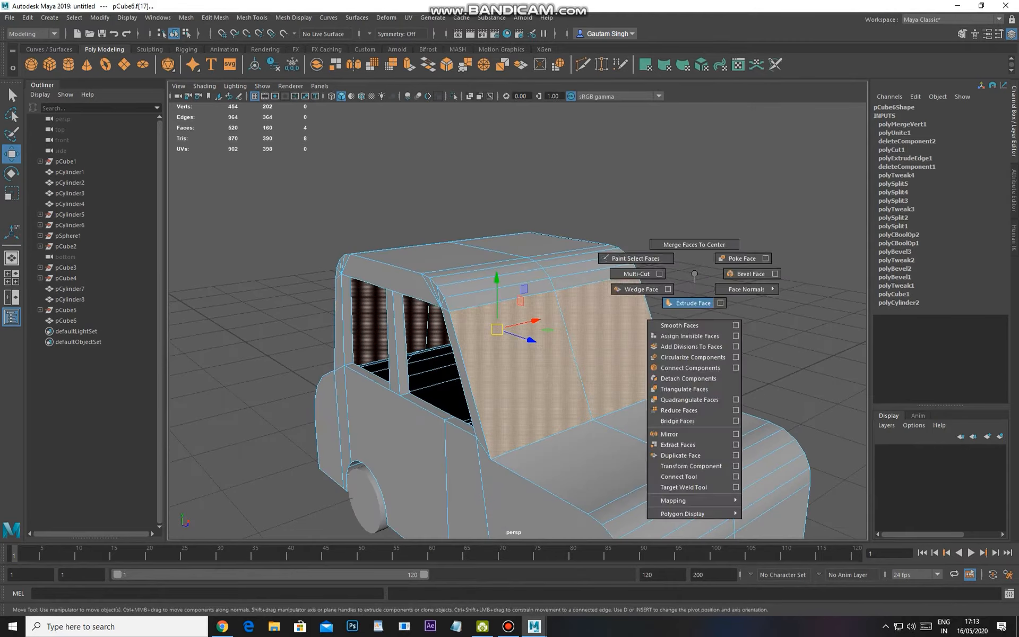
{"action": "left_click", "coordinate": [693, 303]}
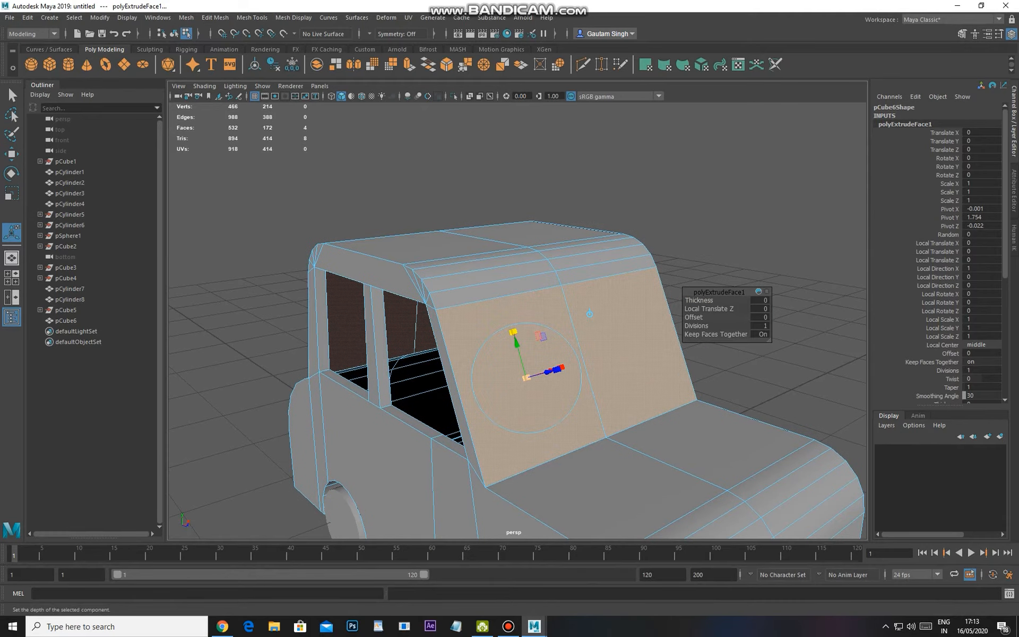
Extrude the inset windshield and rear window faces inward with a Local Translate Z of about -0.028
{"action": "right_click_drag", "start_coordinate": [672, 219], "coordinate": [672, 249], "text": "shift"}
{"action": "left_click_drag", "start_coordinate": [673, 249], "coordinate": [711, 261], "text": "alt"}
{"action": "left_click_drag", "start_coordinate": [613, 383], "coordinate": [608, 385]}
{"action": "key", "text": "w"}
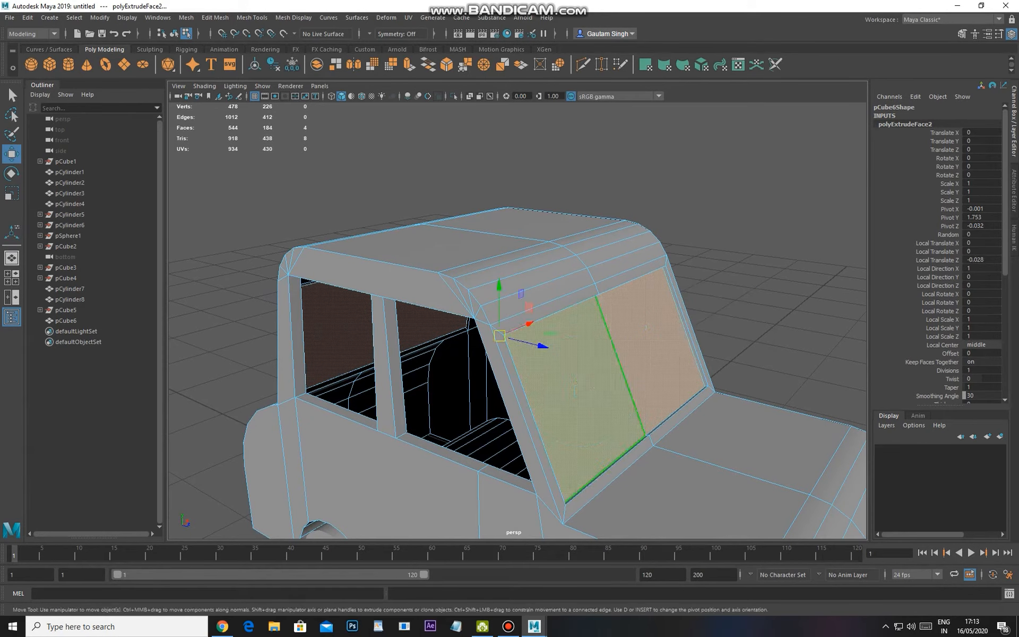
{"action": "right_click_drag", "start_coordinate": [609, 385], "coordinate": [639, 357]}
{"action": "left_click", "coordinate": [727, 249]}
{"action": "left_click_drag", "start_coordinate": [727, 250], "coordinate": [542, 241], "text": "alt"}
{"action": "left_click", "coordinate": [541, 242]}
Switch to edge mode and select the inner border edges of the side window openings on both sides of the car
{"action": "middle_click_drag", "start_coordinate": [541, 242], "coordinate": [573, 141], "text": "alt"}
{"action": "right_click_drag", "start_coordinate": [573, 141], "coordinate": [626, 140], "text": "alt"}
{"action": "left_click_drag", "start_coordinate": [530, 265], "coordinate": [549, 300], "text": "alt"}
{"action": "key", "text": "F10"}
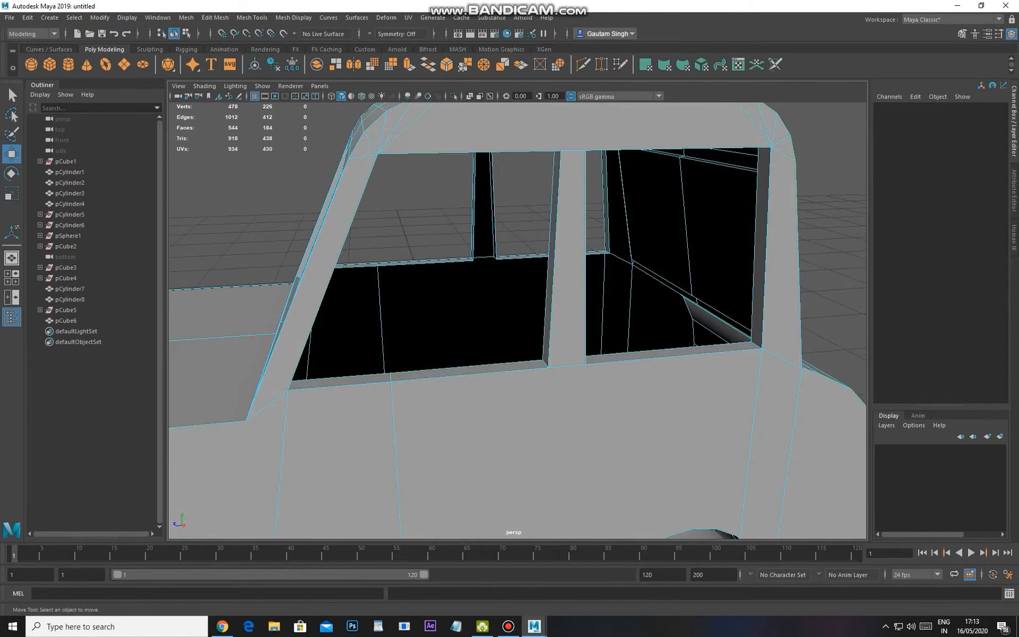
{"action": "double_click", "coordinate": [470, 369]}
{"action": "middle_click_drag", "start_coordinate": [470, 368], "coordinate": [496, 392], "text": "alt"}
{"action": "left_click_drag", "start_coordinate": [496, 392], "coordinate": [498, 427], "text": "alt"}
{"action": "left_click", "coordinate": [551, 403], "text": "shift"}
{"action": "key", "text": "ctrl+z"}
{"action": "double_click", "coordinate": [589, 407], "text": "shift"}
{"action": "left_click_drag", "start_coordinate": [589, 406], "coordinate": [844, 367], "text": "alt"}
{"action": "left_click", "coordinate": [543, 365], "text": "shift"}
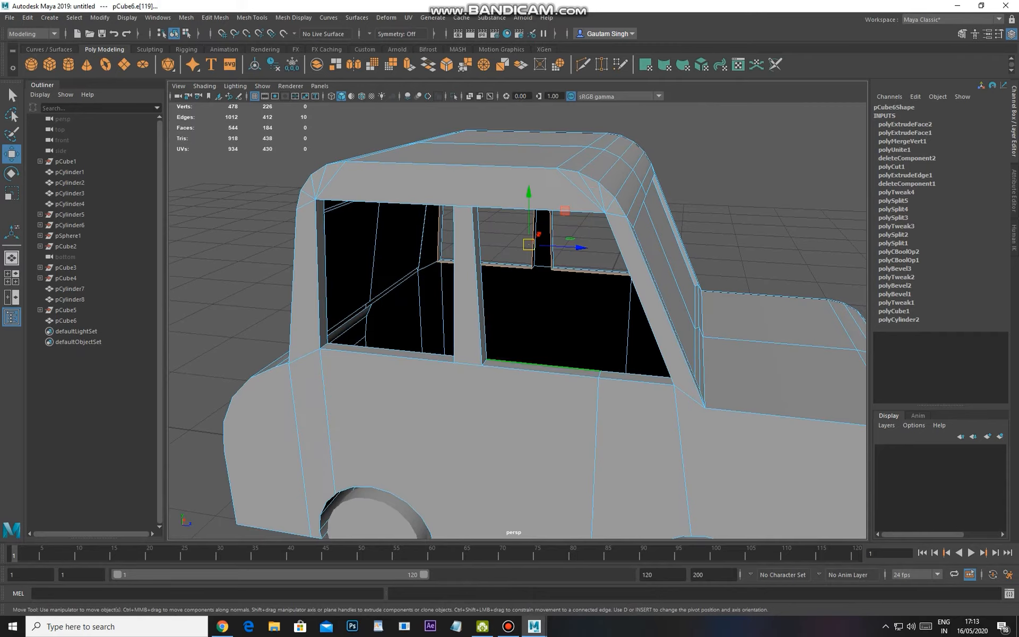
{"action": "left_click_drag", "start_coordinate": [423, 339], "coordinate": [194, 349], "text": "alt"}
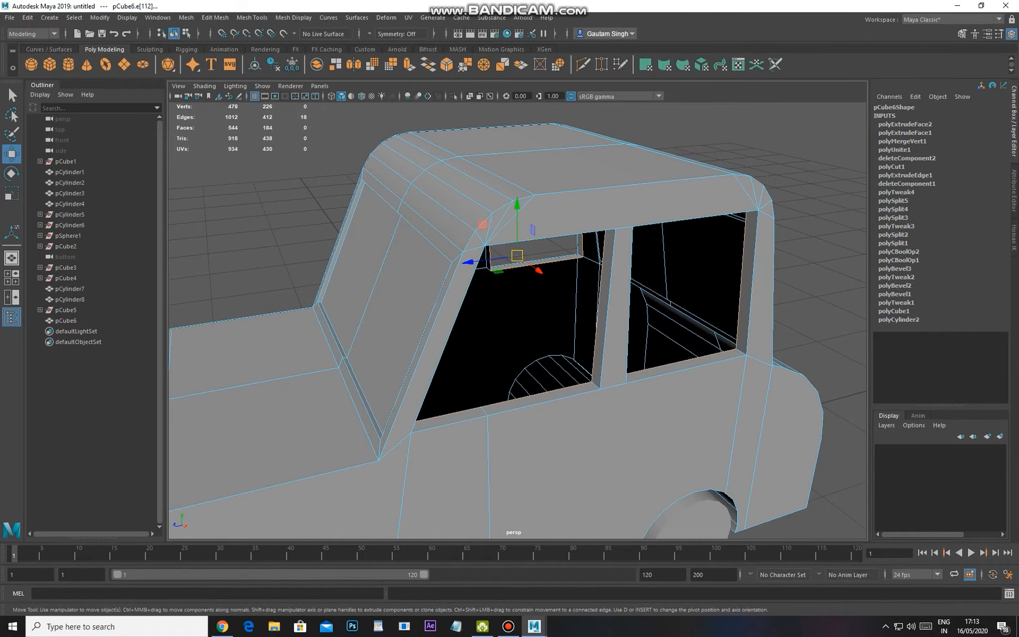
{"action": "left_click", "coordinate": [215, 17]}
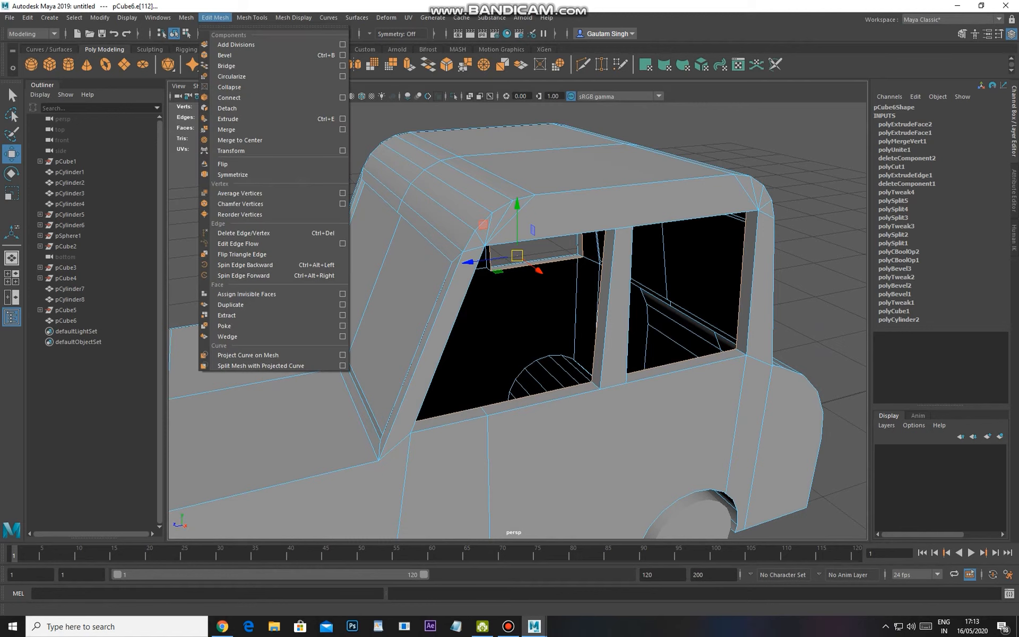
{"action": "mouse_move", "coordinate": [252, 17]}
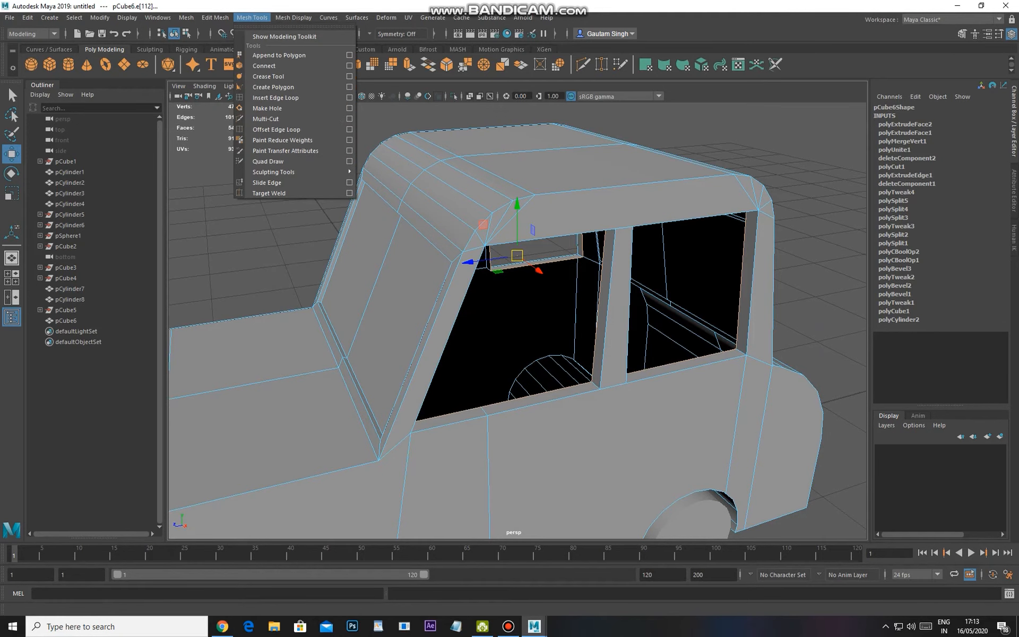
{"action": "left_click", "coordinate": [186, 17]}
{"action": "left_click", "coordinate": [186, 17]}
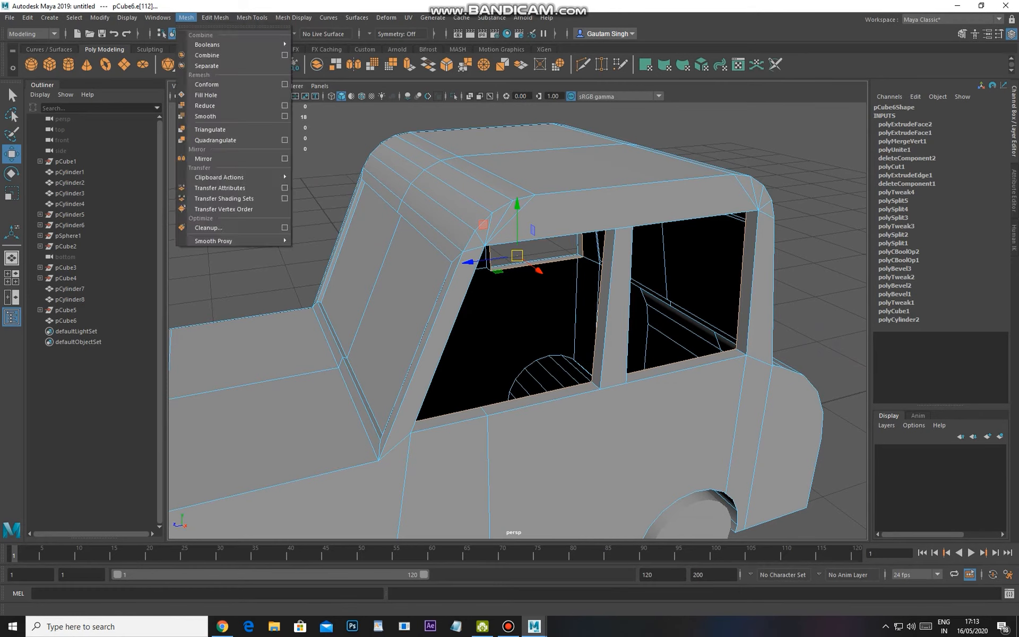
{"action": "mouse_move", "coordinate": [215, 17]}
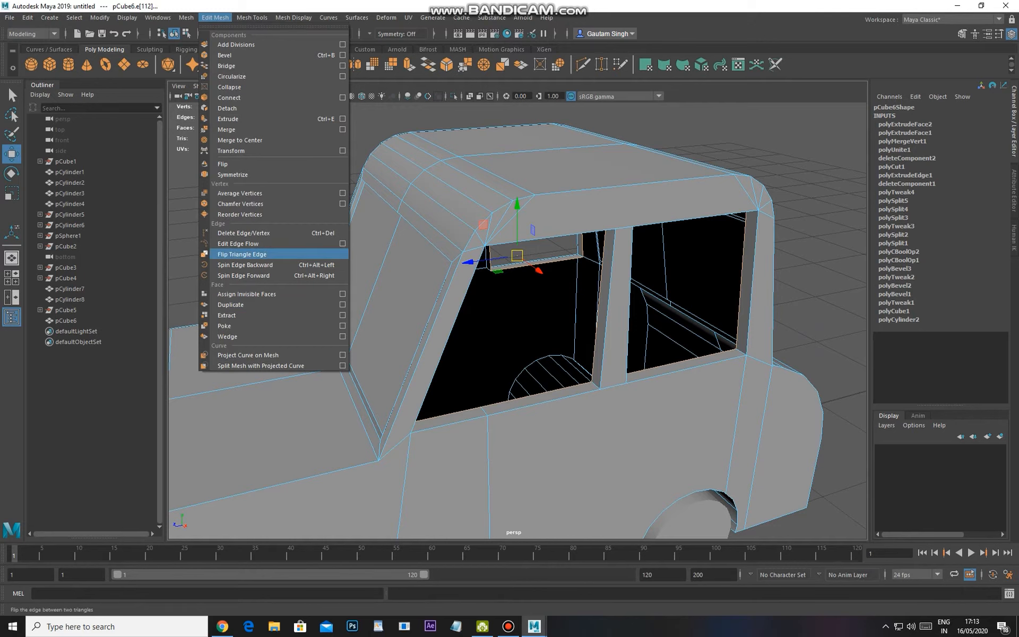
{"action": "mouse_move", "coordinate": [252, 17]}
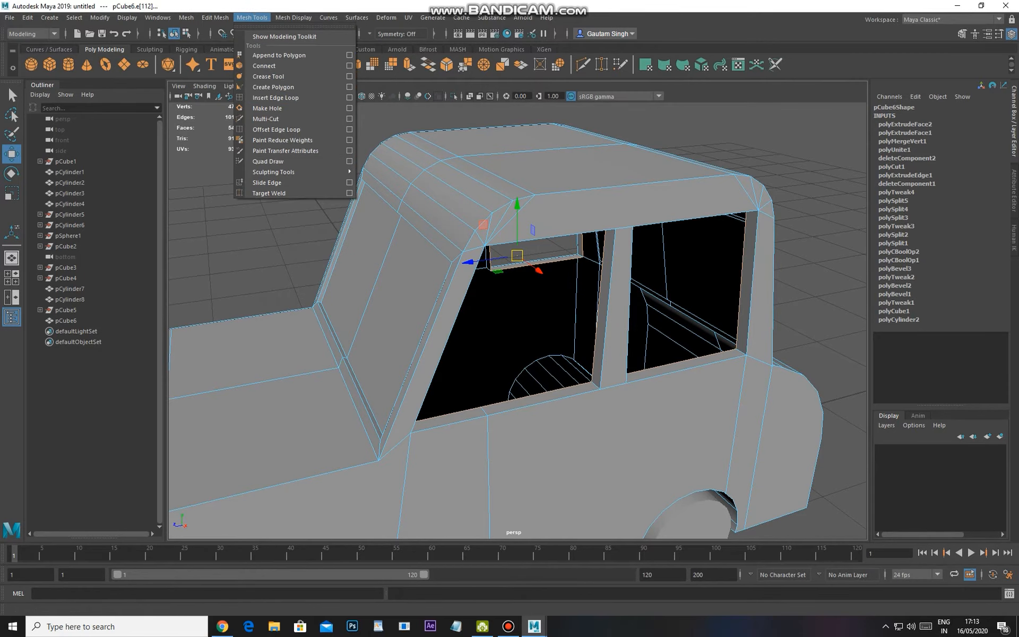
Close the side window openings with Fill Hole
{"action": "left_click_drag", "start_coordinate": [456, 265], "coordinate": [430, 268], "text": "alt"}
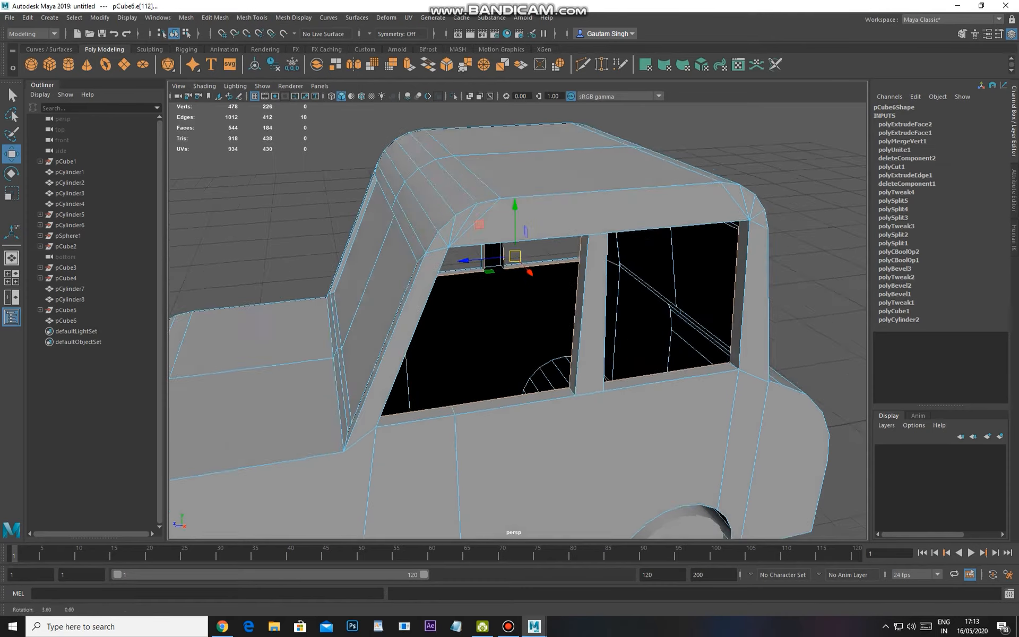
{"action": "left_click_drag", "start_coordinate": [610, 197], "coordinate": [594, 196], "text": "alt"}
{"action": "right_click", "coordinate": [619, 208], "text": "shift"}
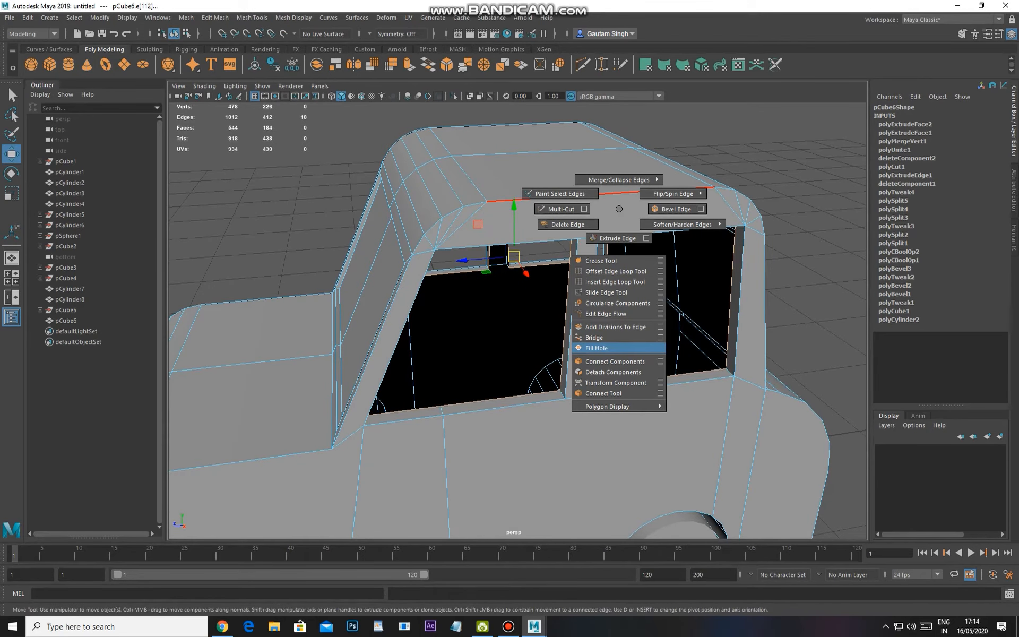
{"action": "left_click", "coordinate": [597, 348]}
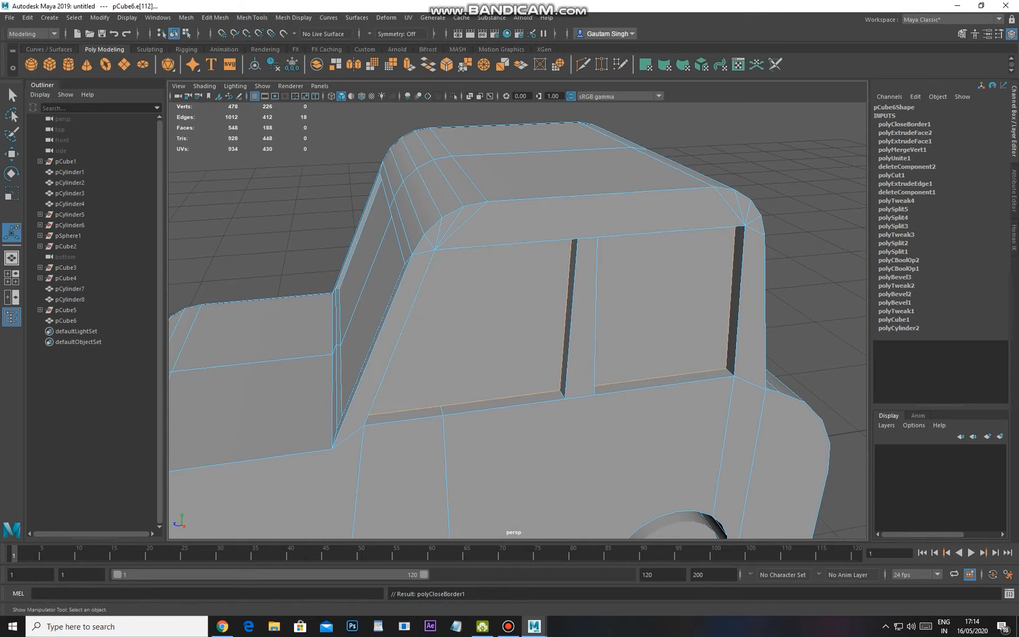
Return the body to object mode and examine the filled windows from several sides of the car
{"action": "scroll", "coordinate": [536, 371], "scroll_direction": "down", "scroll_amount": 3}
{"action": "key", "text": "F8"}
{"action": "left_click", "coordinate": [754, 266]}
{"action": "left_click_drag", "start_coordinate": [754, 266], "coordinate": [709, 260], "text": "alt"}
{"action": "left_click", "coordinate": [600, 319]}
{"action": "left_click_drag", "start_coordinate": [425, 324], "coordinate": [807, 294], "text": "alt"}
{"action": "mouse_move", "coordinate": [361, 324]}
{"action": "left_mouse_down", "text": "alt"}
{"action": "mouse_move", "coordinate": [467, 361]}
{"action": "mouse_move", "coordinate": [541, 372]}
{"action": "mouse_move", "coordinate": [551, 364]}
{"action": "left_mouse_up", "text": "alt"}
{"action": "right_click_drag", "start_coordinate": [518, 394], "coordinate": [563, 365]}
{"action": "left_click", "coordinate": [754, 298]}
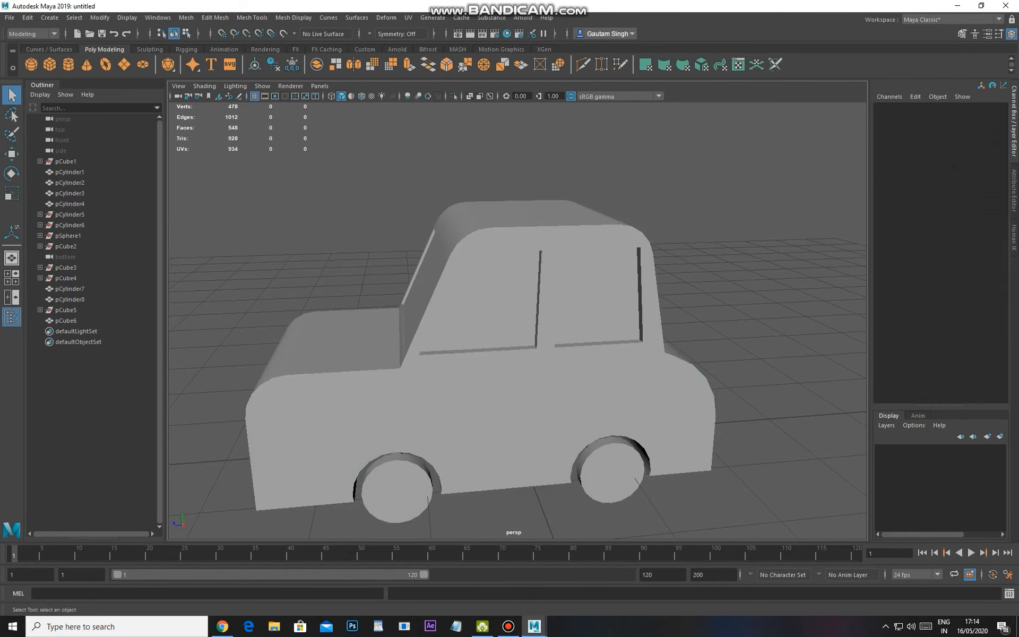
{"action": "left_click_drag", "start_coordinate": [509, 318], "coordinate": [578, 334], "text": "alt"}
Delete the car body's construction history and reselect the body
{"action": "left_click", "coordinate": [594, 372]}
{"action": "key", "text": "alt+shift+d"}
{"action": "mouse_move", "coordinate": [477, 340]}
{"action": "left_mouse_down", "text": "alt"}
{"action": "mouse_move", "coordinate": [650, 334]}
{"action": "mouse_move", "coordinate": [586, 355]}
{"action": "mouse_move", "coordinate": [483, 349]}
{"action": "left_mouse_up", "text": "alt"}
{"action": "left_click", "coordinate": [737, 297]}
{"action": "left_click_drag", "start_coordinate": [732, 303], "coordinate": [695, 286], "text": "alt"}
{"action": "right_click_drag", "start_coordinate": [530, 318], "coordinate": [560, 329], "text": "alt"}
{"action": "left_click", "coordinate": [559, 345]}
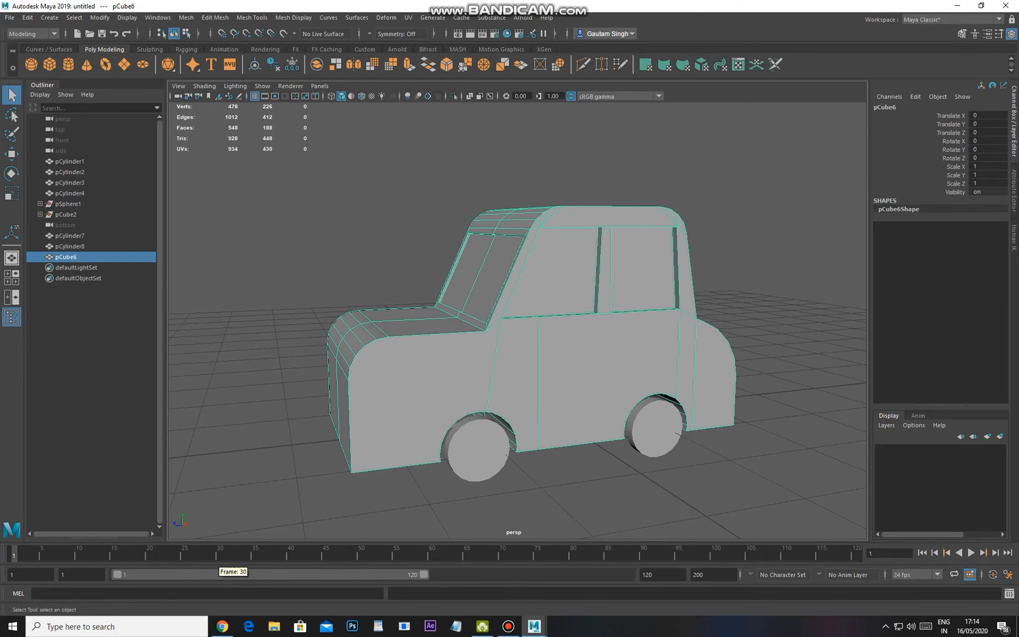
{"action": "left_click", "coordinate": [186, 17]}
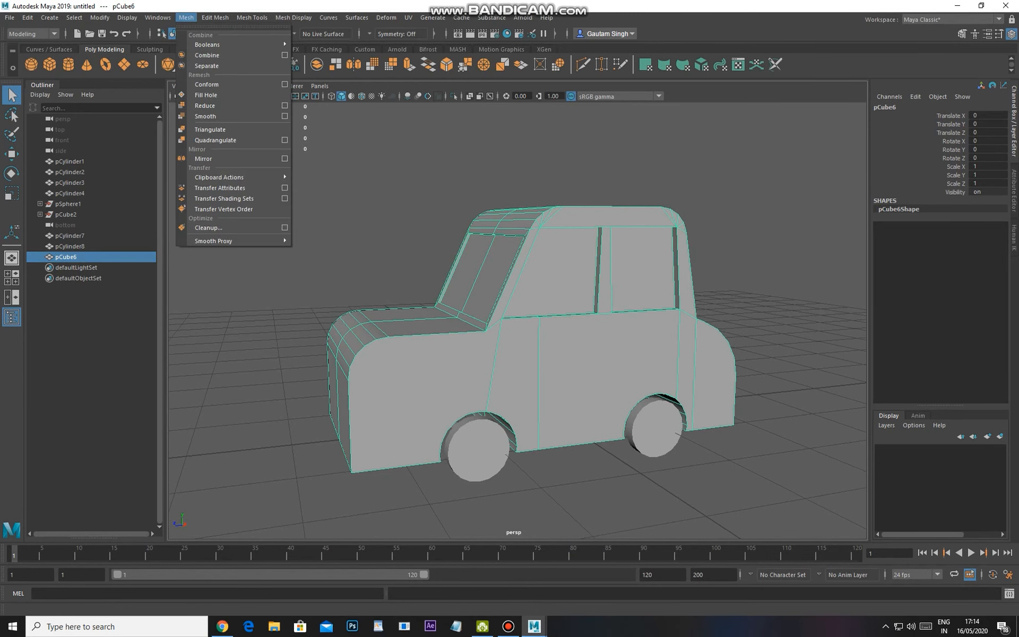
{"action": "left_click", "coordinate": [31, 64]}
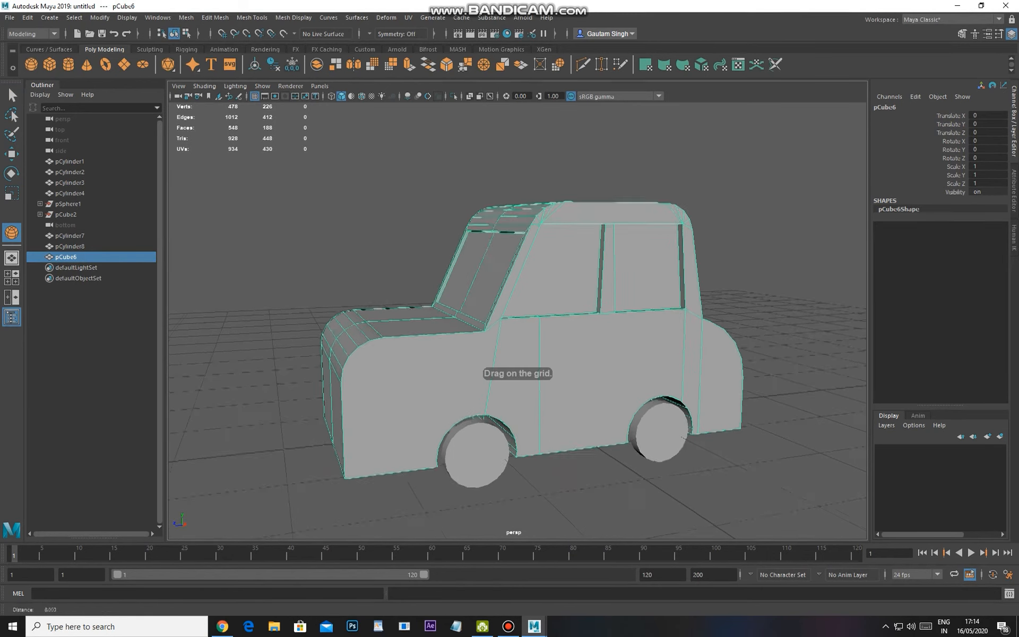
{"action": "key", "text": "w"}
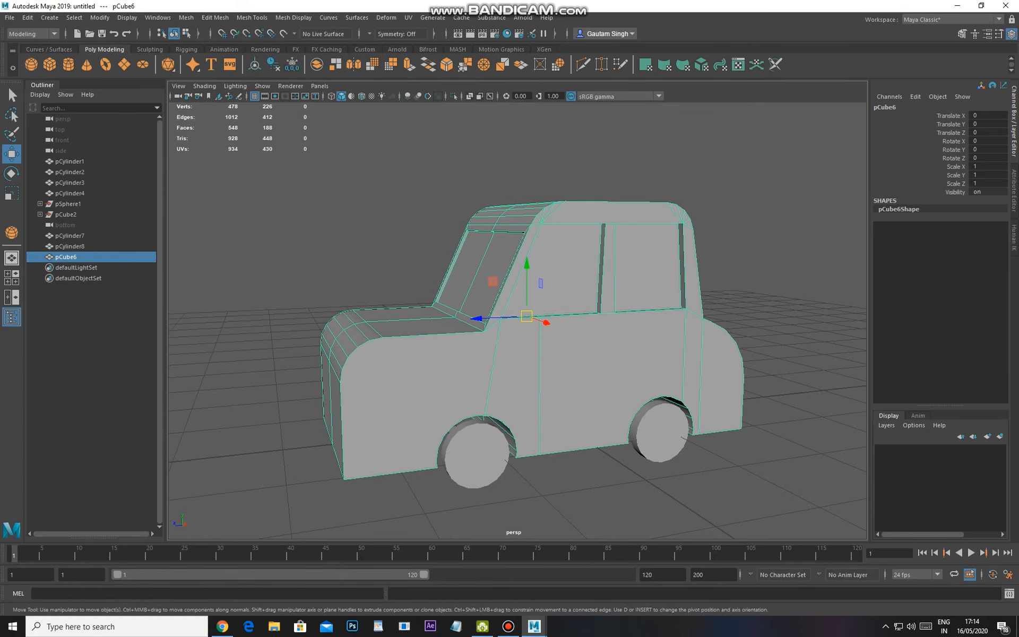
Switch to the Whereby meeting in Chrome and return to the car model in Maya
{"action": "mouse_move", "coordinate": [424, 360]}
{"action": "left_mouse_down", "text": "alt"}
{"action": "mouse_move", "coordinate": [536, 355]}
{"action": "mouse_move", "coordinate": [443, 369]}
{"action": "left_mouse_up", "text": "alt"}
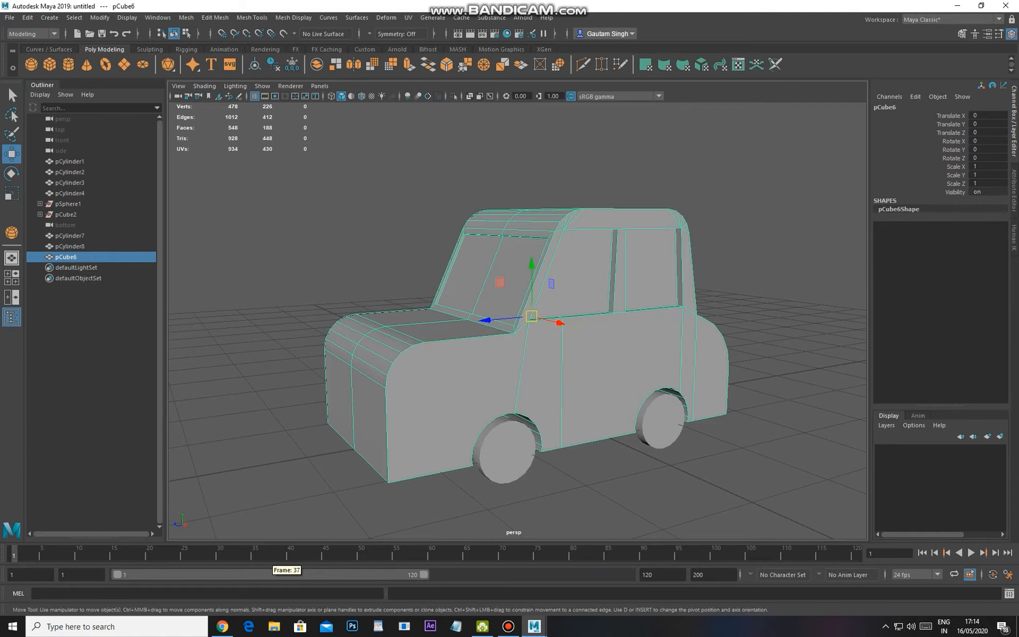
{"action": "left_click", "coordinate": [222, 626]}
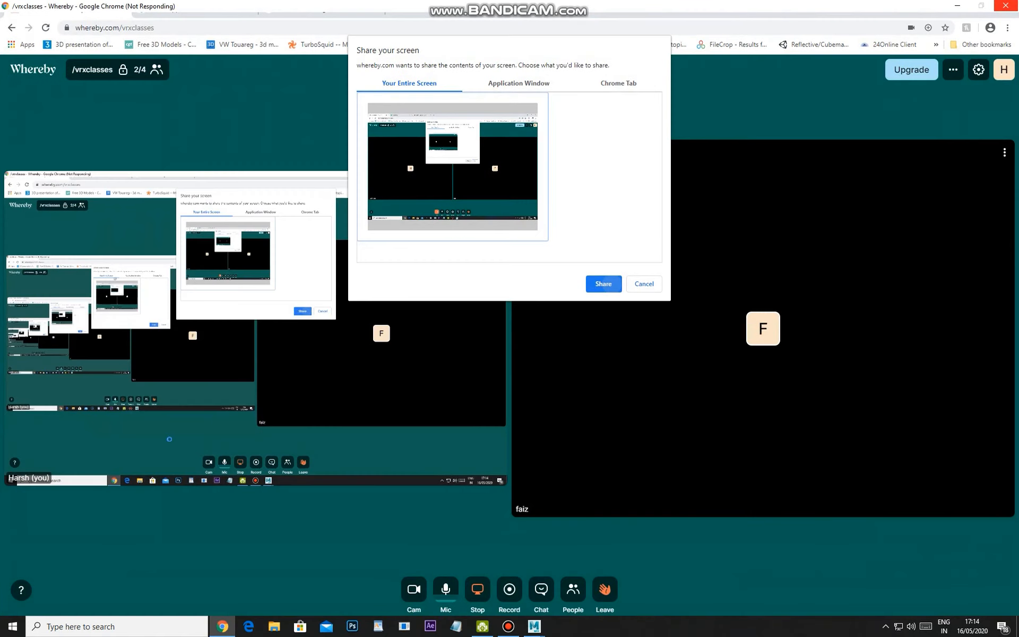
{"action": "left_click", "coordinate": [222, 626]}
{"action": "left_click_drag", "start_coordinate": [441, 419], "coordinate": [446, 385], "text": "alt"}
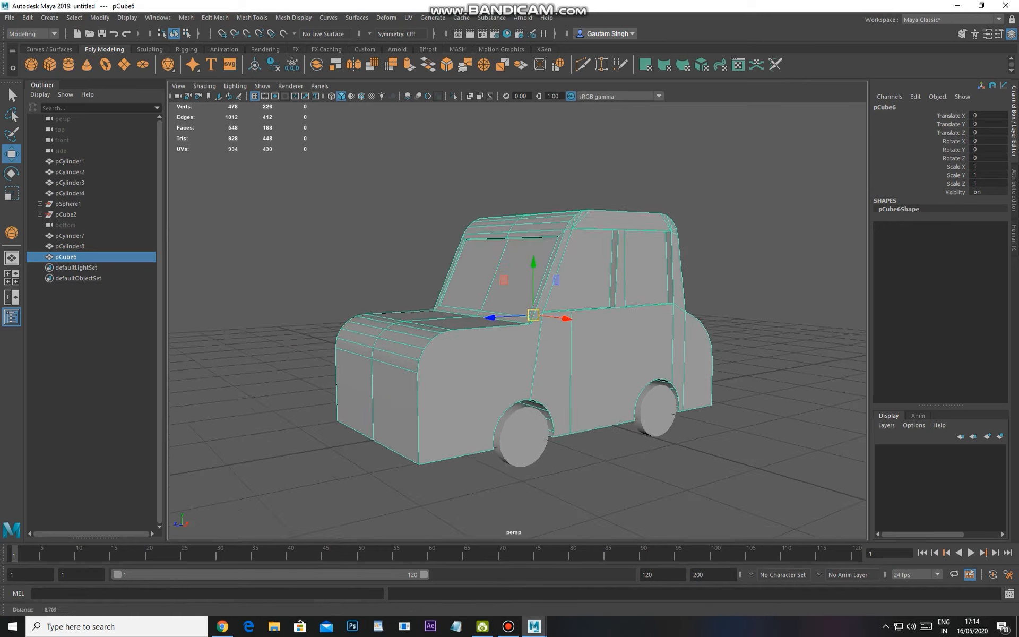